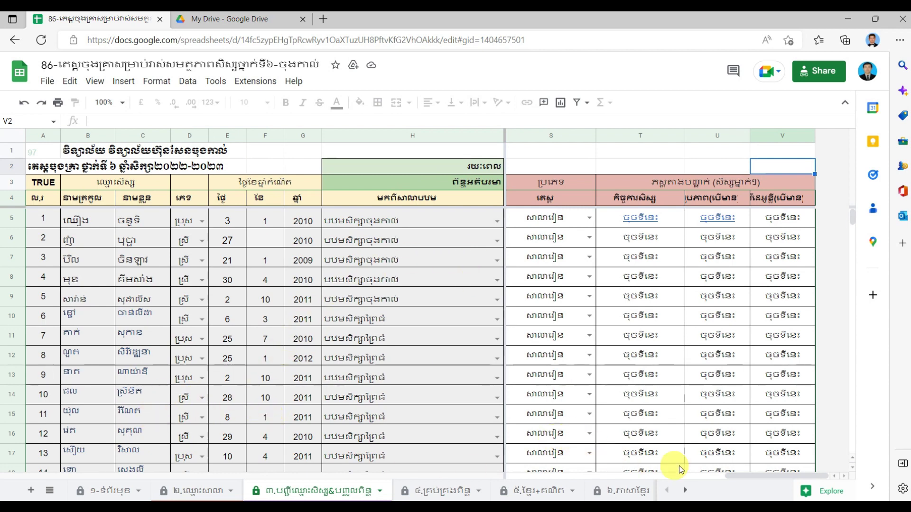
- Examine the sheet's score columns I to R, the evidence columns T to V with the row 5 link preview, and the Google Drive folders
drag(748, 476, 491, 482)
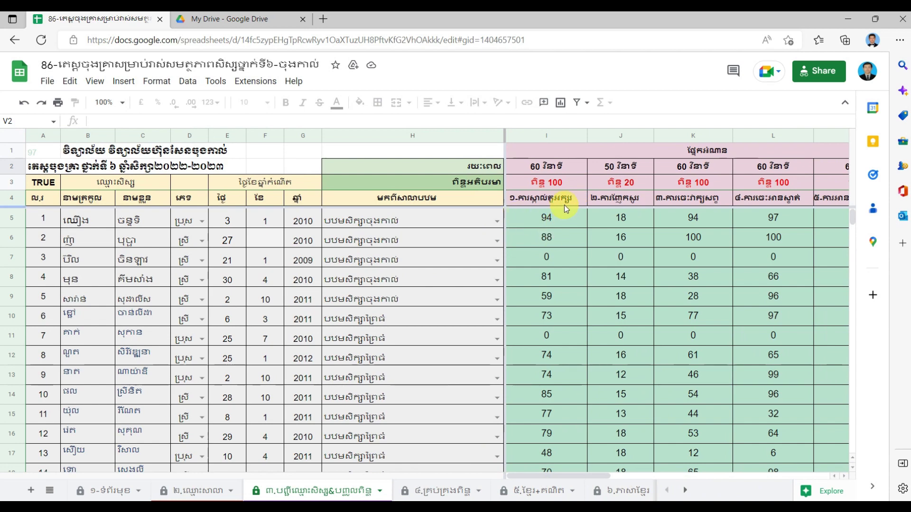
drag(558, 476, 687, 447)
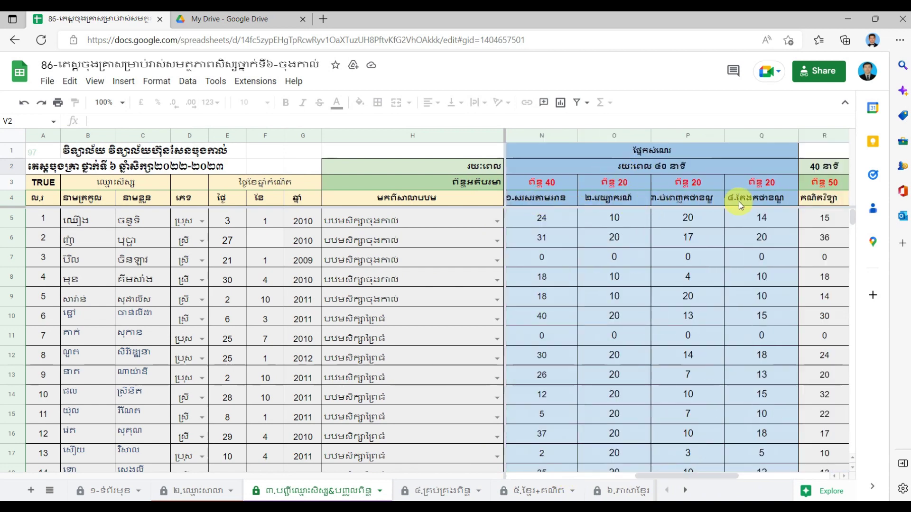
drag(650, 476, 769, 435)
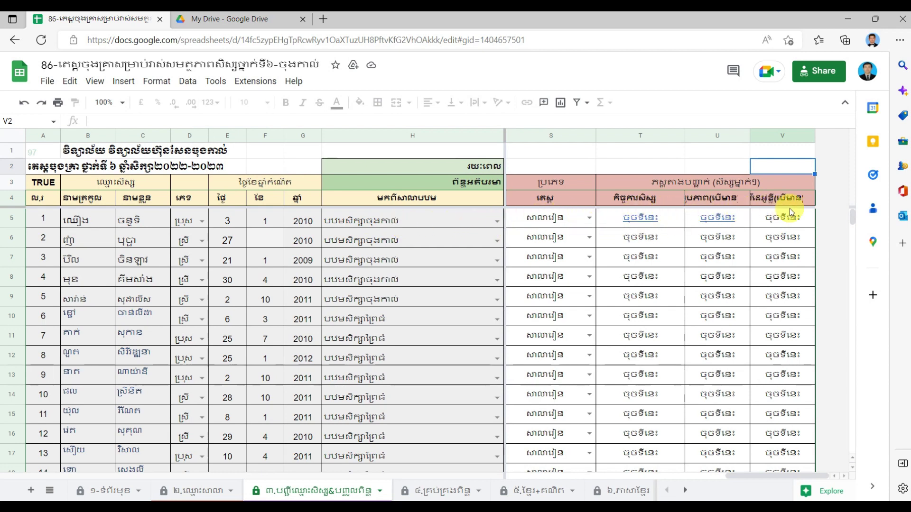
scroll(706, 362, down, 2)
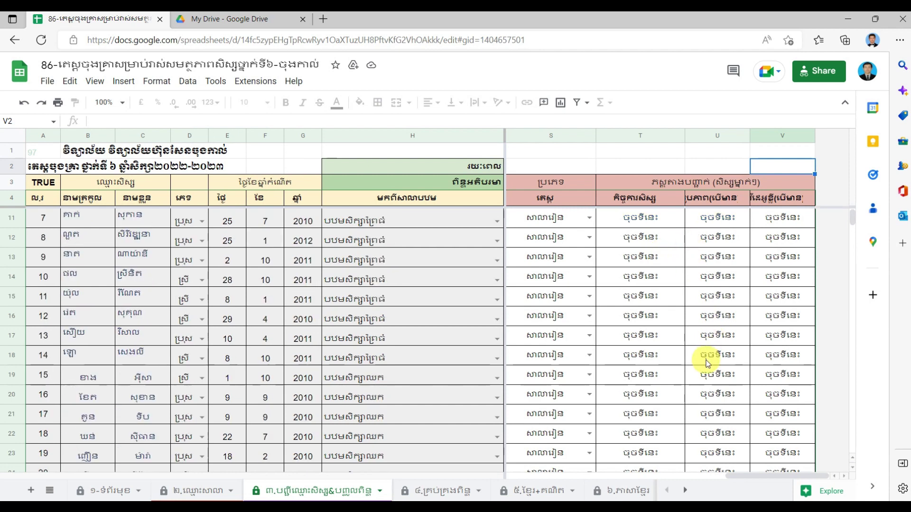
scroll(706, 362, up, 2)
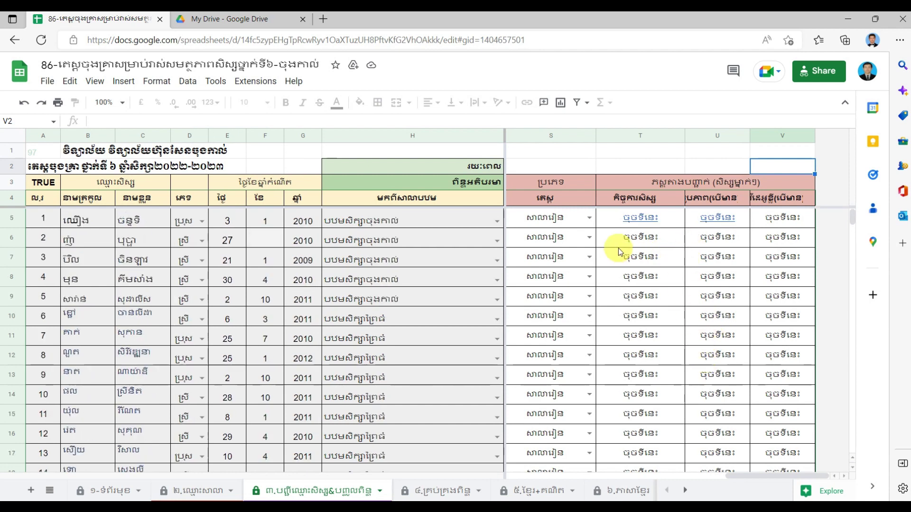
mouse_move(644, 220)
click(206, 19)
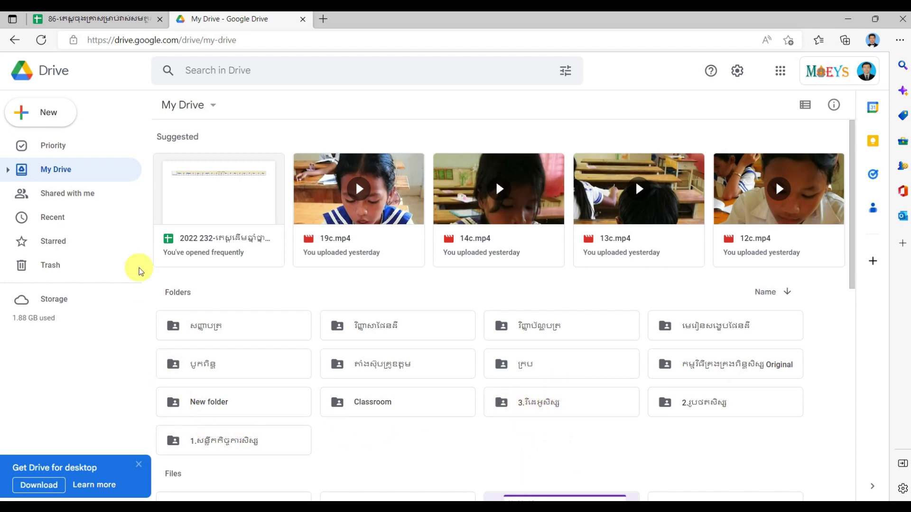
click(99, 24)
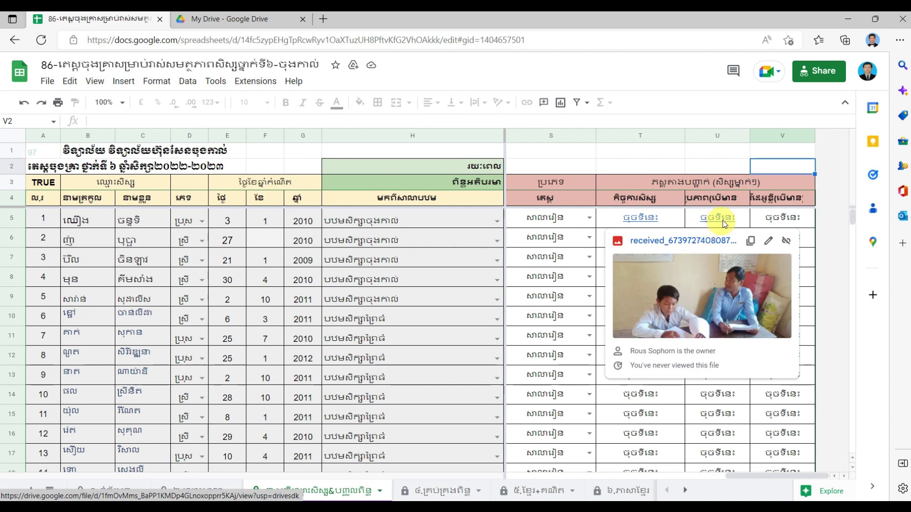
mouse_move(728, 219)
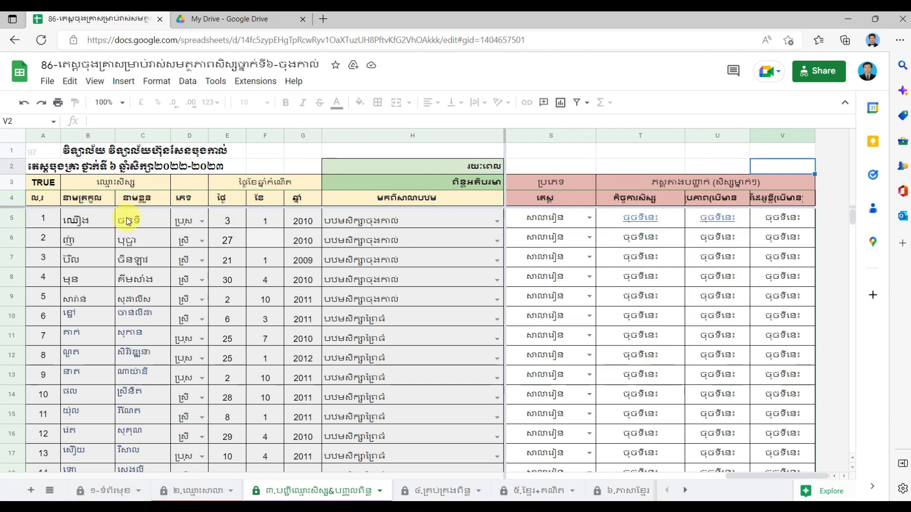
- Remove the existing hyperlinks from cells T5 and U5, keeping their text
click(649, 219)
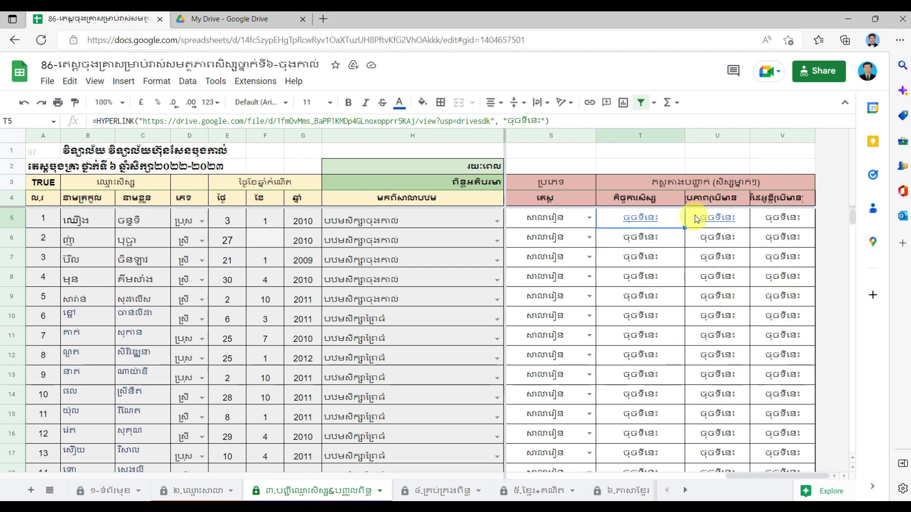
mouse_move(654, 219)
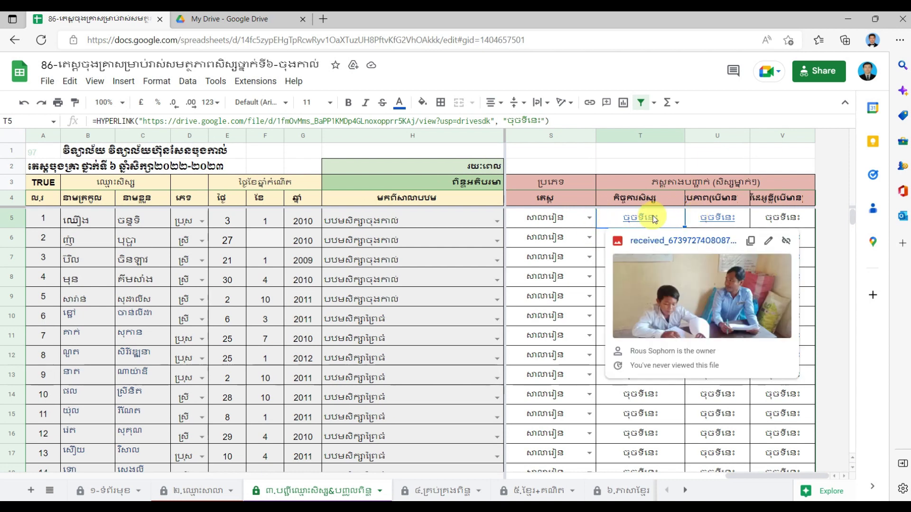
click(786, 243)
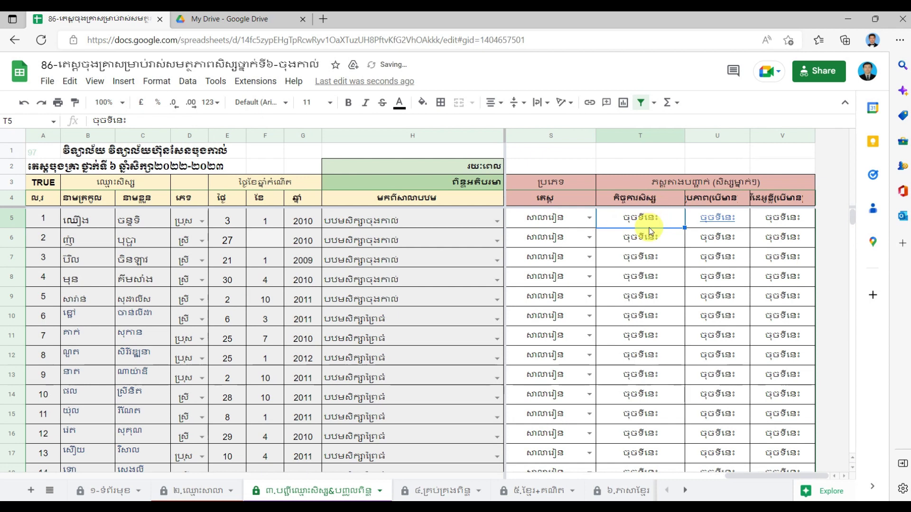
click(721, 220)
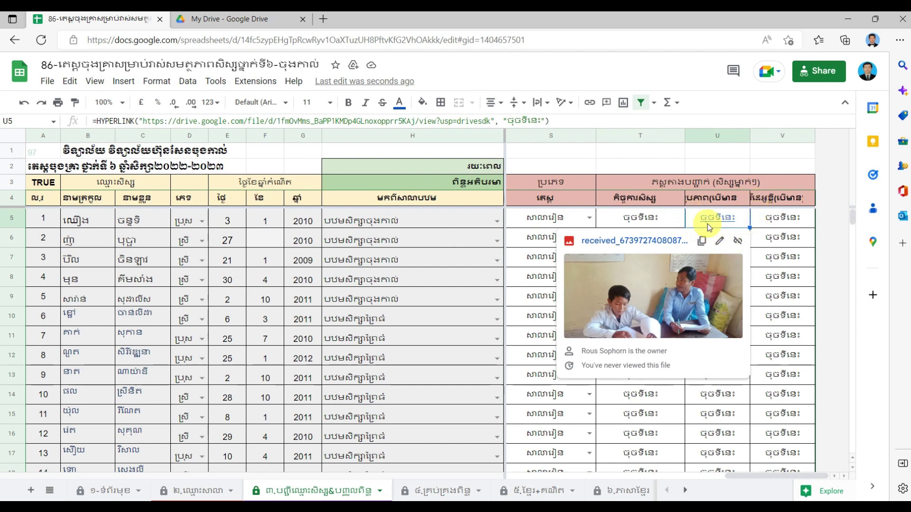
click(739, 242)
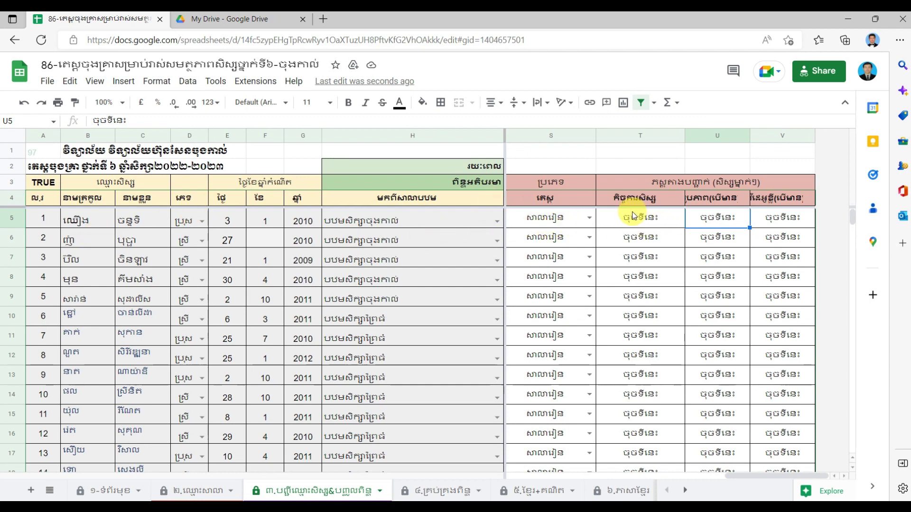
- Open link insertion on cell T5 and copy the sharing link of 1.jpg from the Google Drive folder 1.សន្លឹកកិច្ចការសិស្ស
click(646, 220)
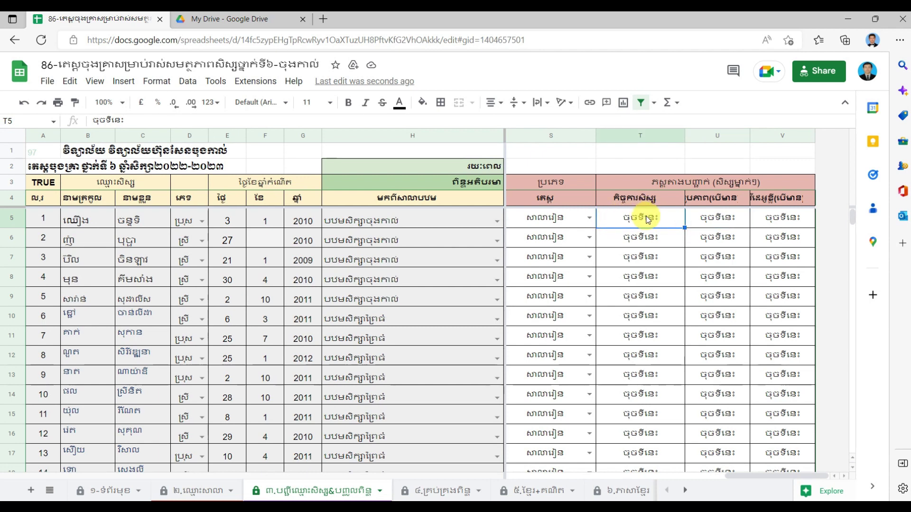
right_click(646, 219)
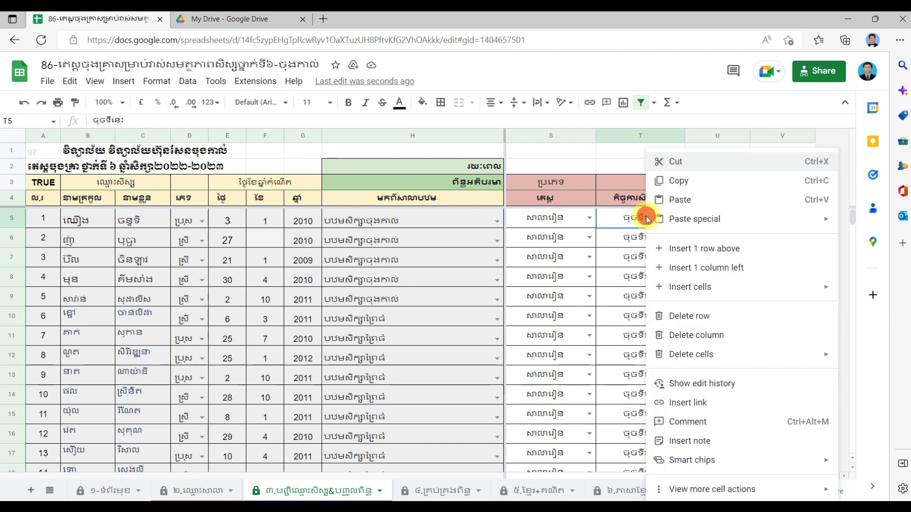
click(729, 406)
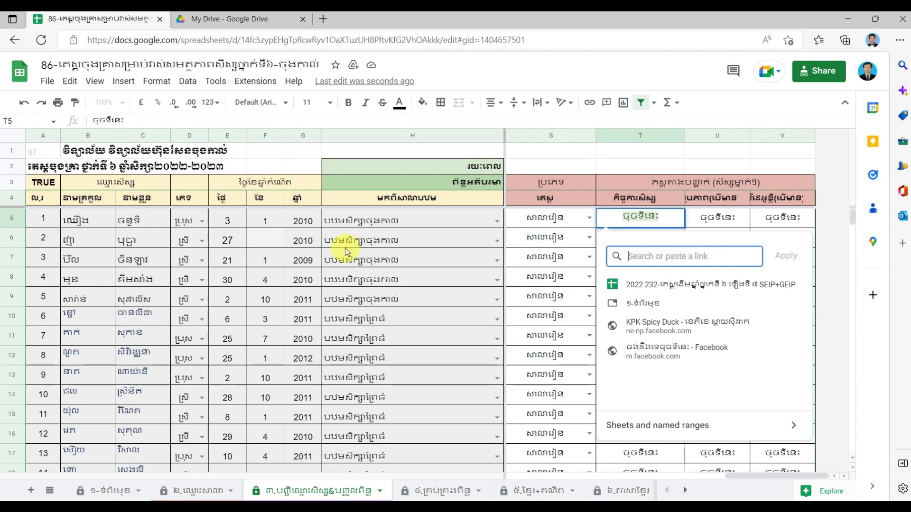
click(221, 18)
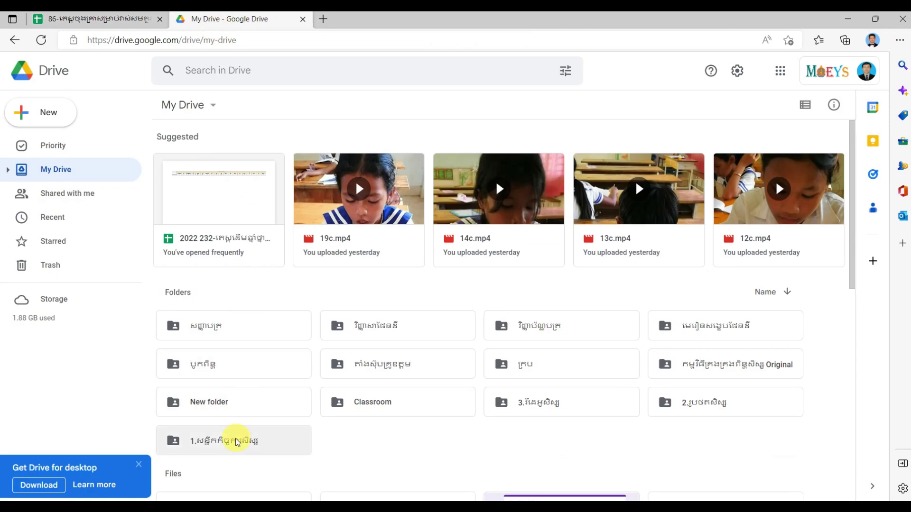
double_click(274, 444)
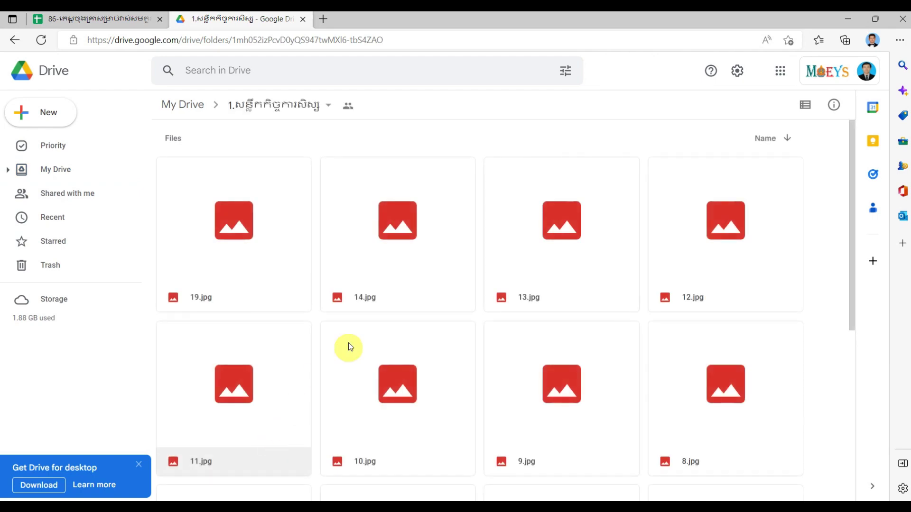
scroll(468, 279, down, 6)
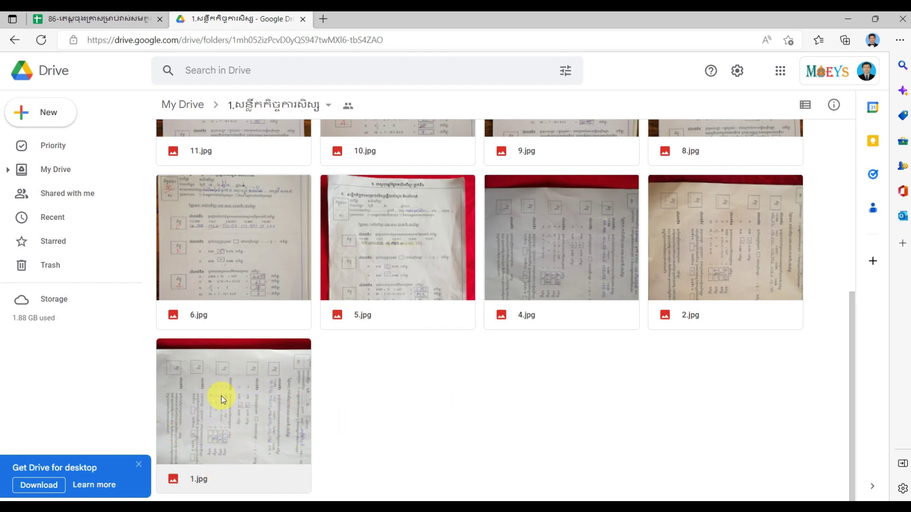
right_click(238, 388)
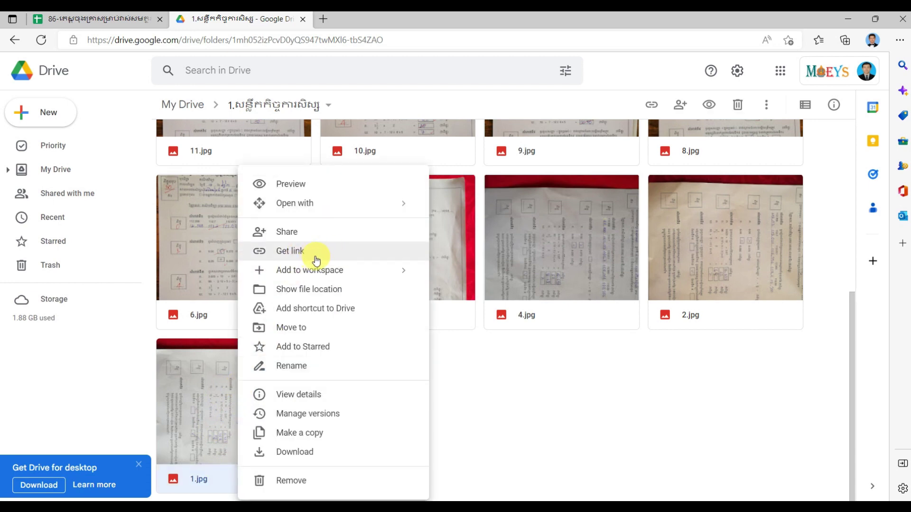
click(366, 256)
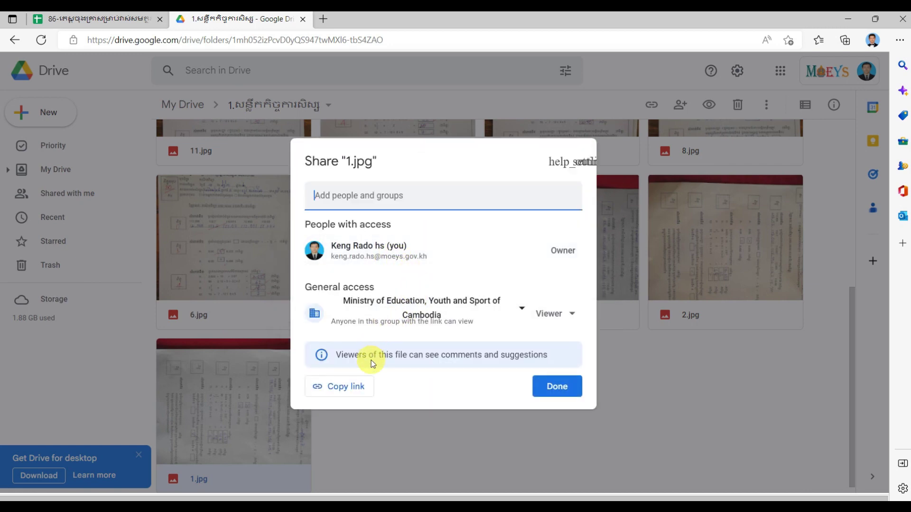
click(356, 394)
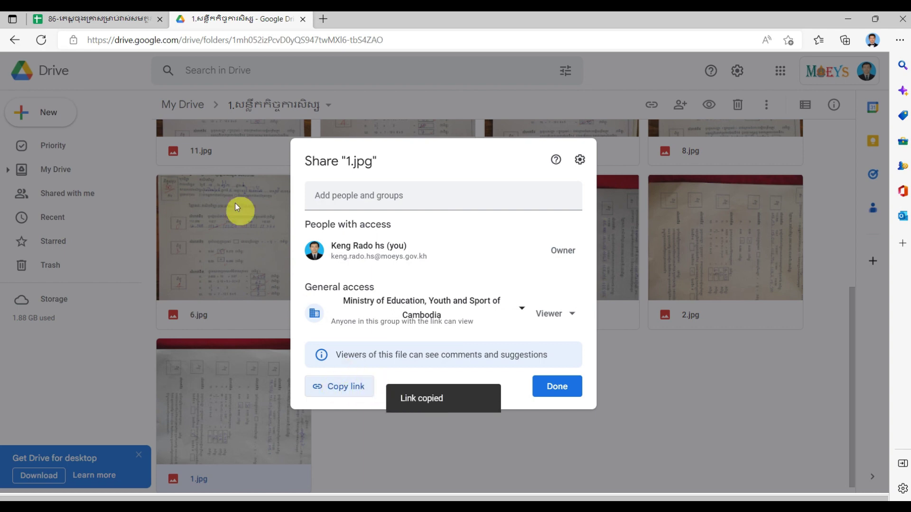
- Return to the spreadsheet and apply the copied 1.jpg link to cell T5
click(105, 19)
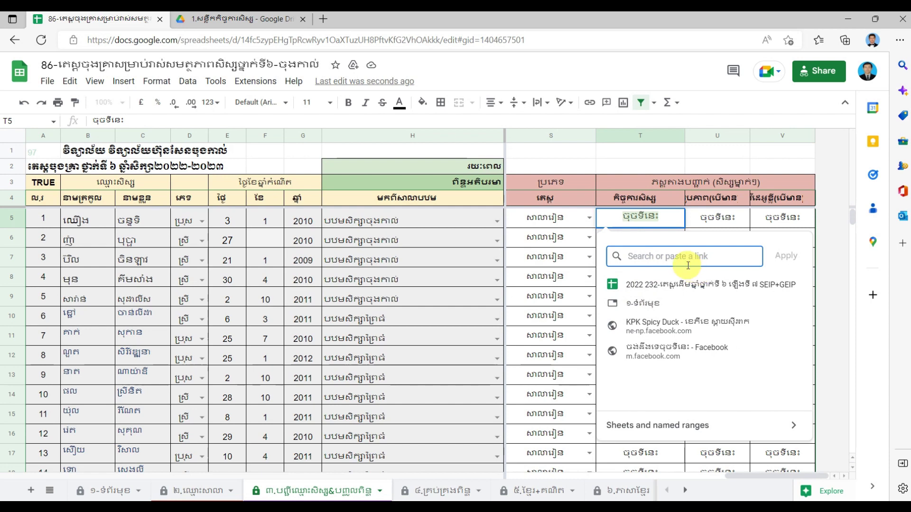
right_click(641, 259)
click(671, 301)
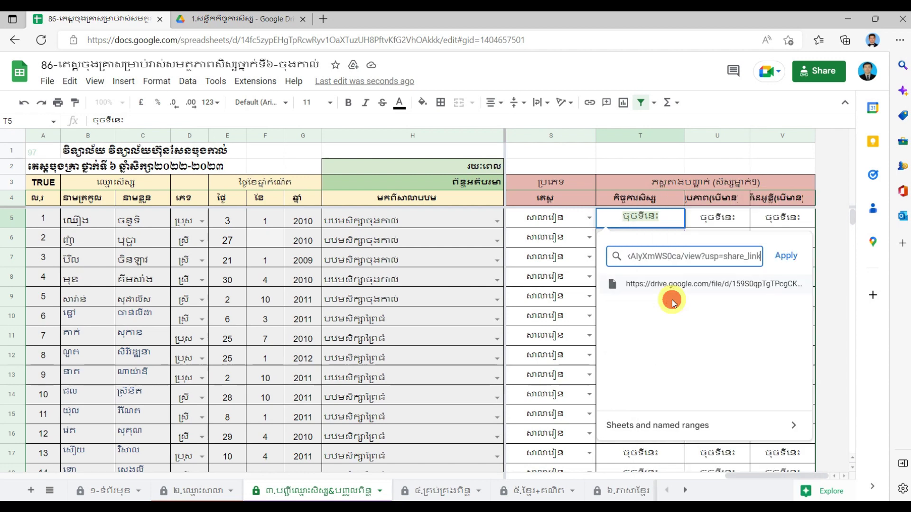
click(786, 256)
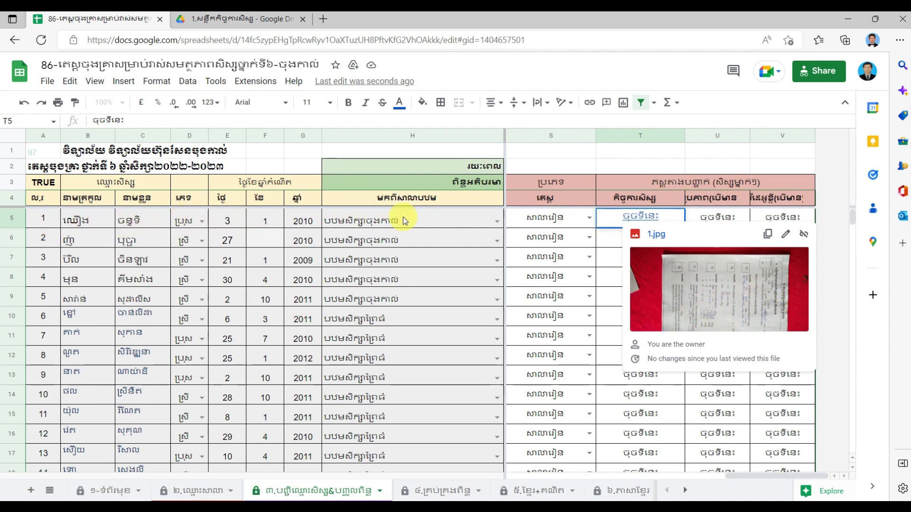
- Open link insertion on cell T6 and copy the sharing link of 2.jpg from the Google Drive folder 1.សន្លឹកកិច្ចការសិស្ស
click(604, 241)
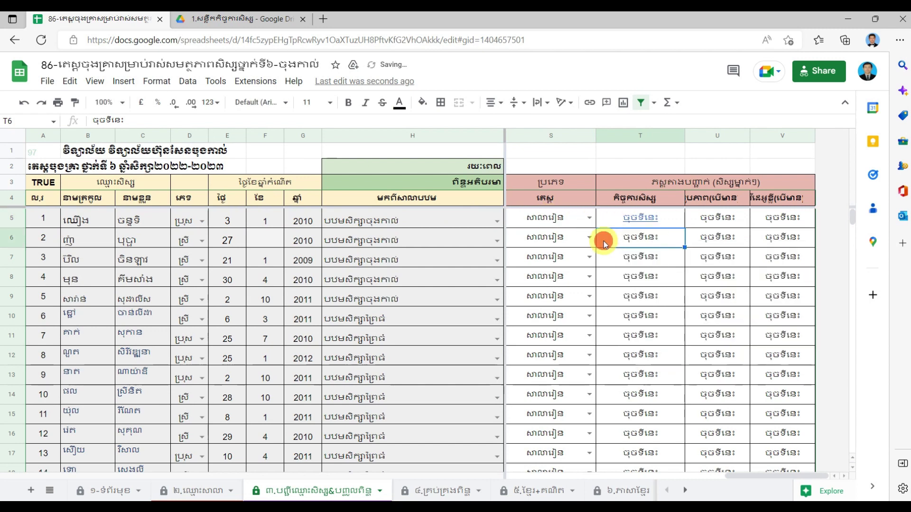
right_click(656, 241)
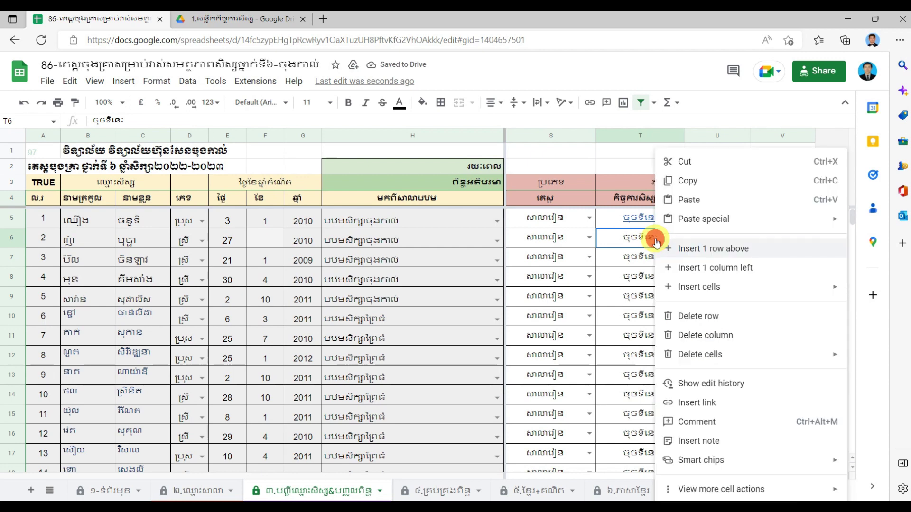
click(704, 411)
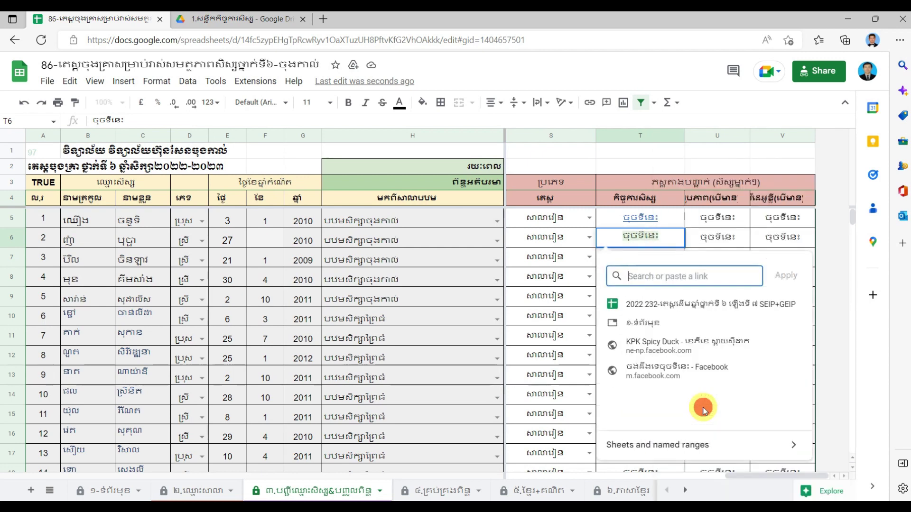
click(226, 20)
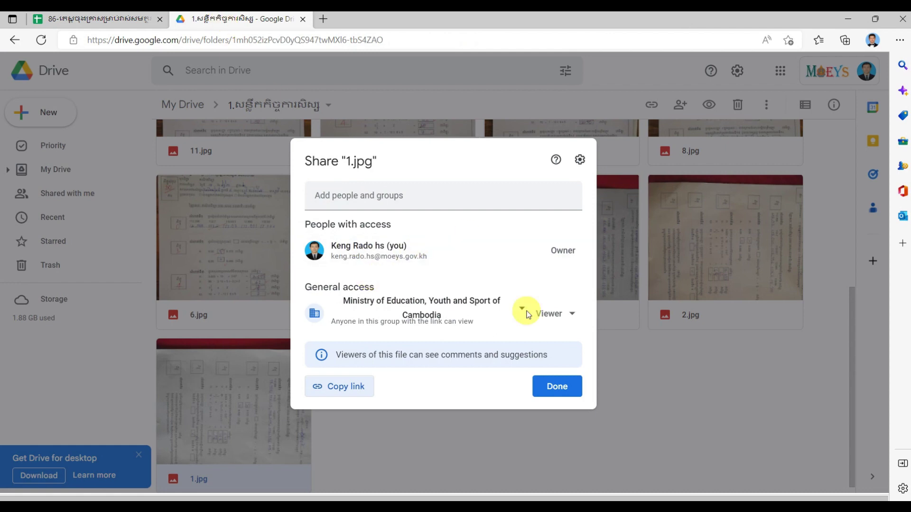
click(558, 387)
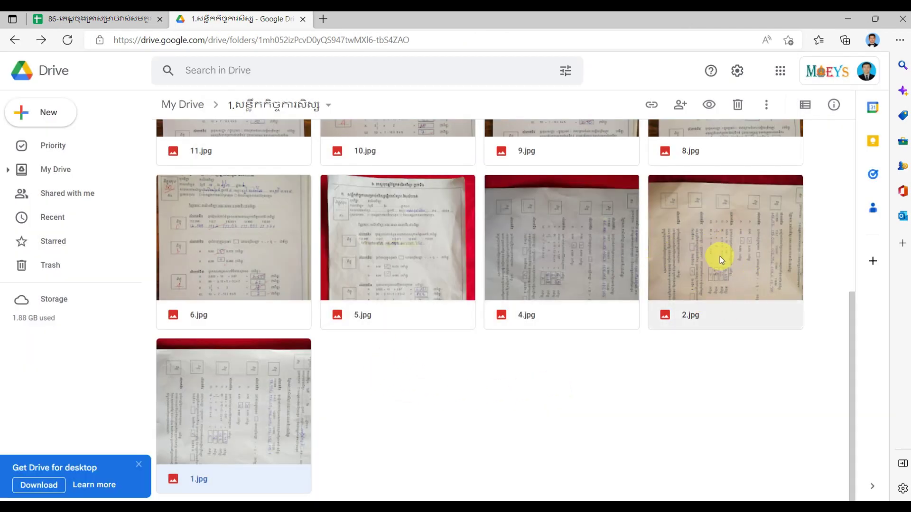
click(52, 19)
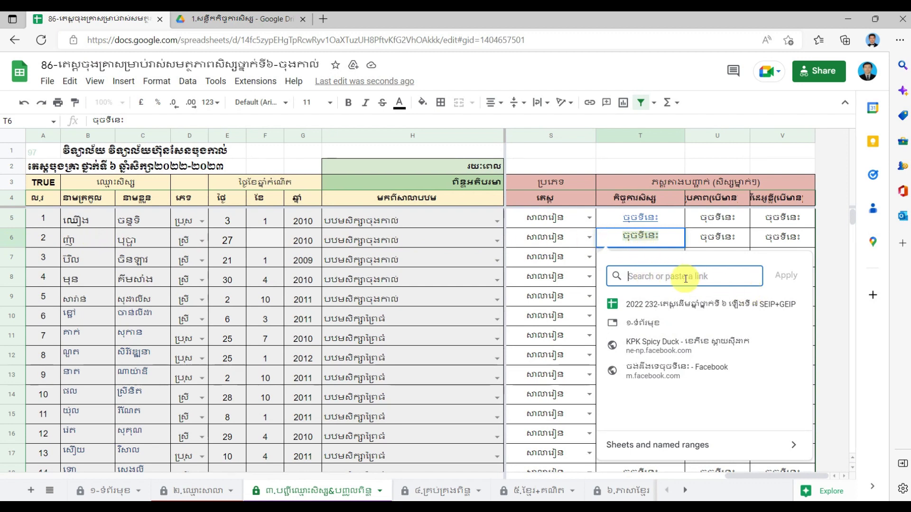
click(234, 22)
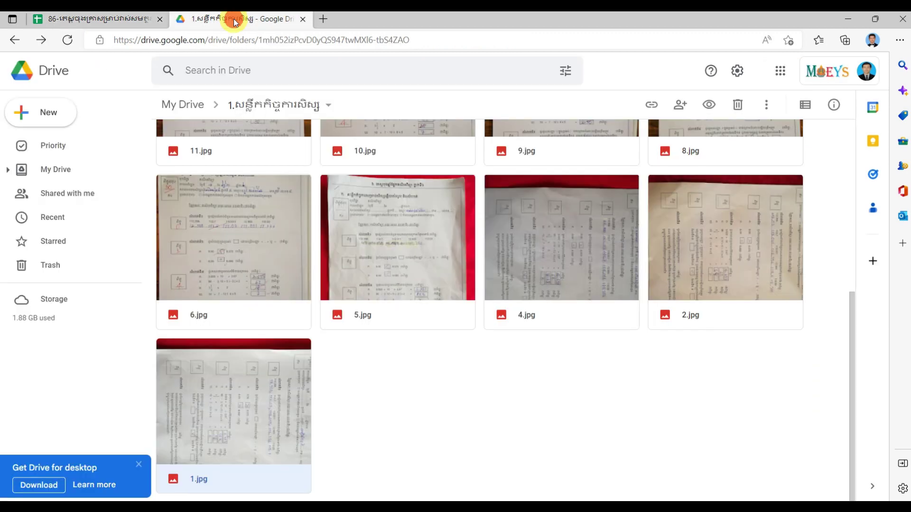
click(718, 258)
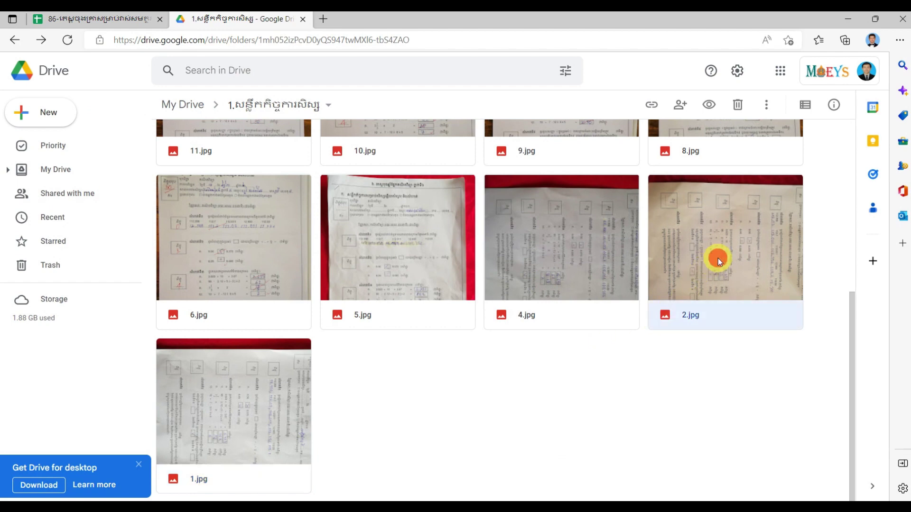
right_click(730, 246)
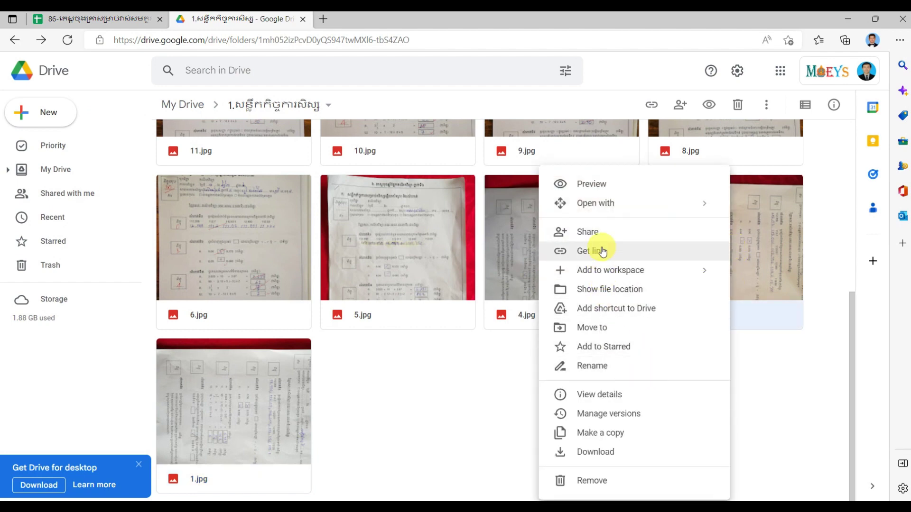
click(659, 252)
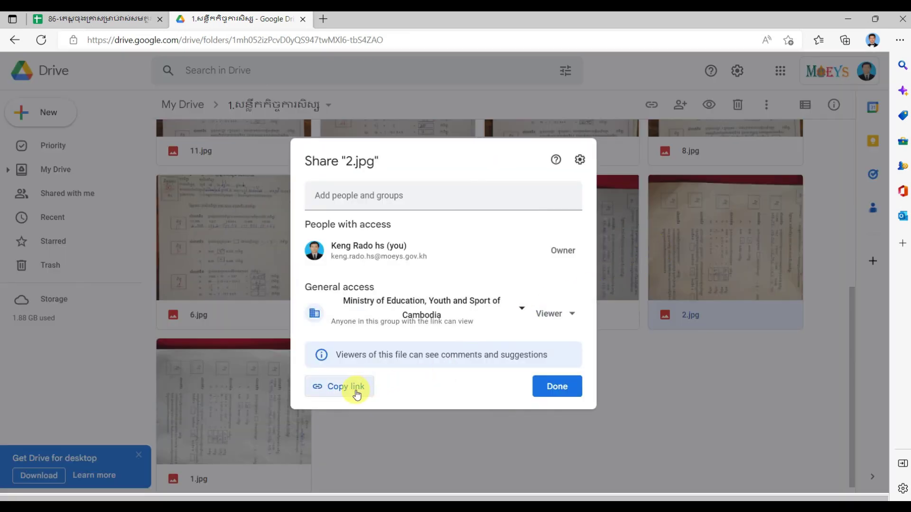
click(356, 389)
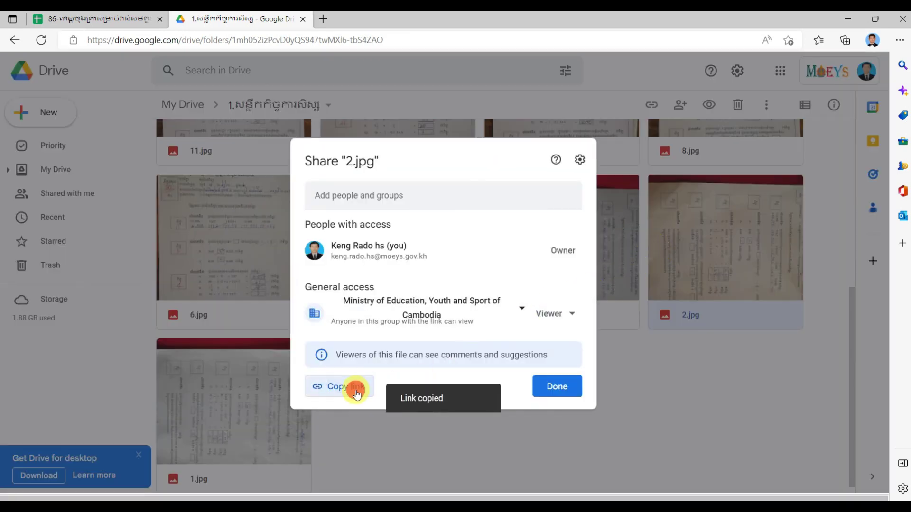
- Return to the spreadsheet and apply the copied 2.jpg link to cell T6
click(97, 20)
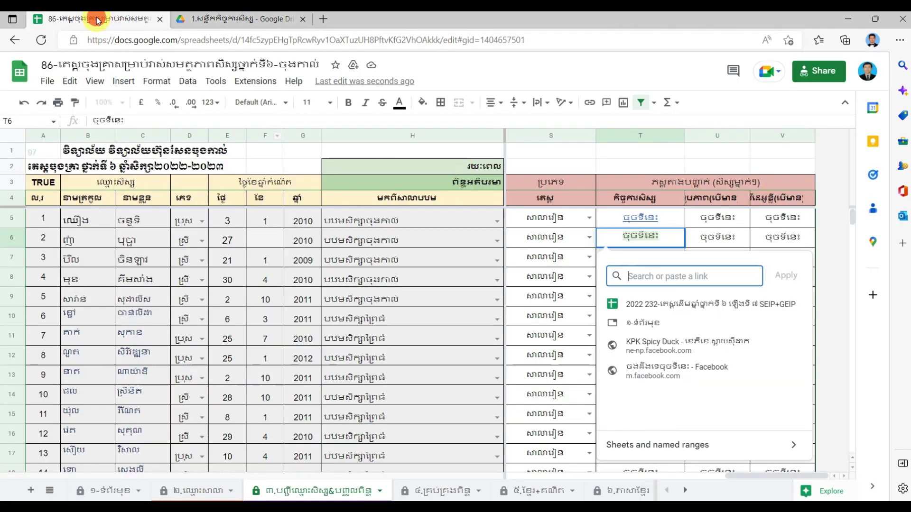
right_click(672, 279)
click(709, 302)
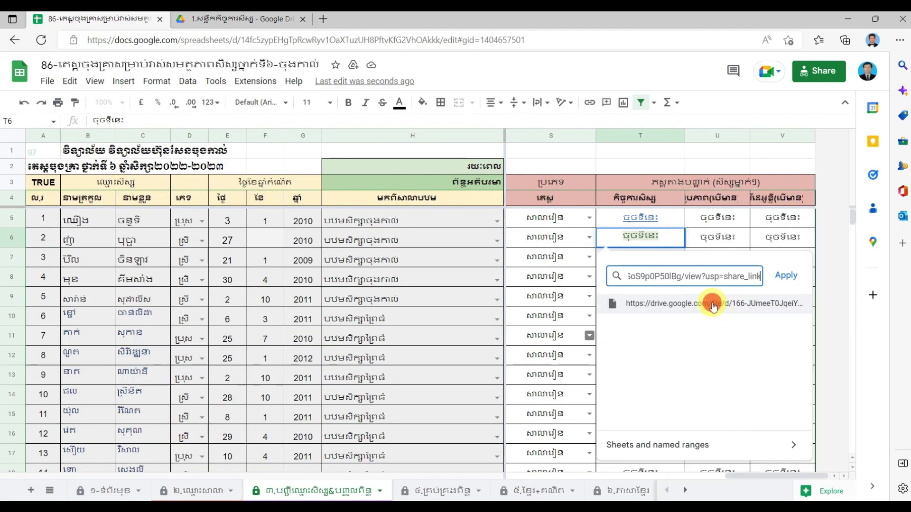
click(786, 276)
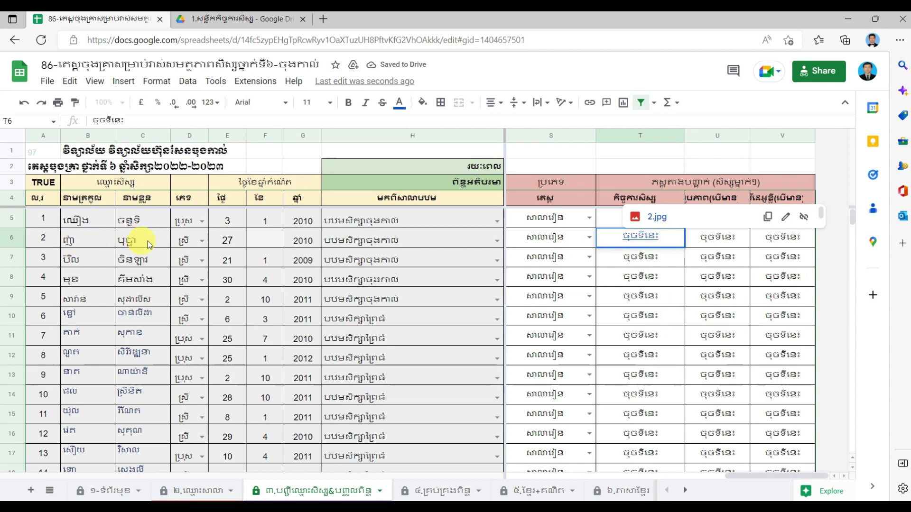
- Check the row 7 student's scores in columns P to R, and open link insertion on cell T8
click(636, 265)
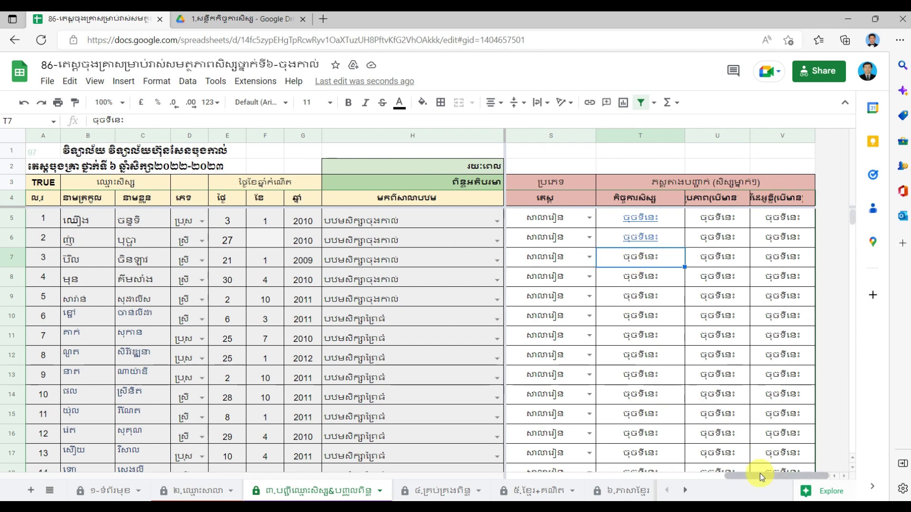
drag(760, 474, 722, 471)
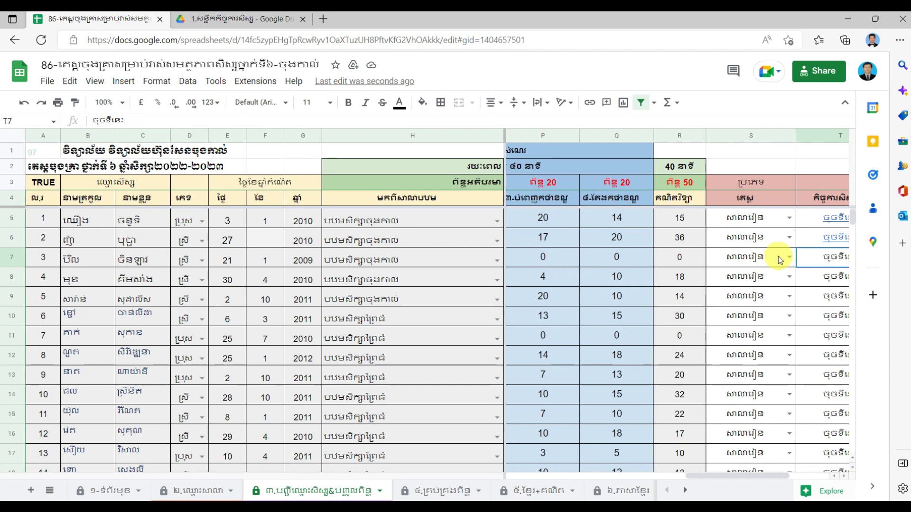
drag(734, 477, 778, 471)
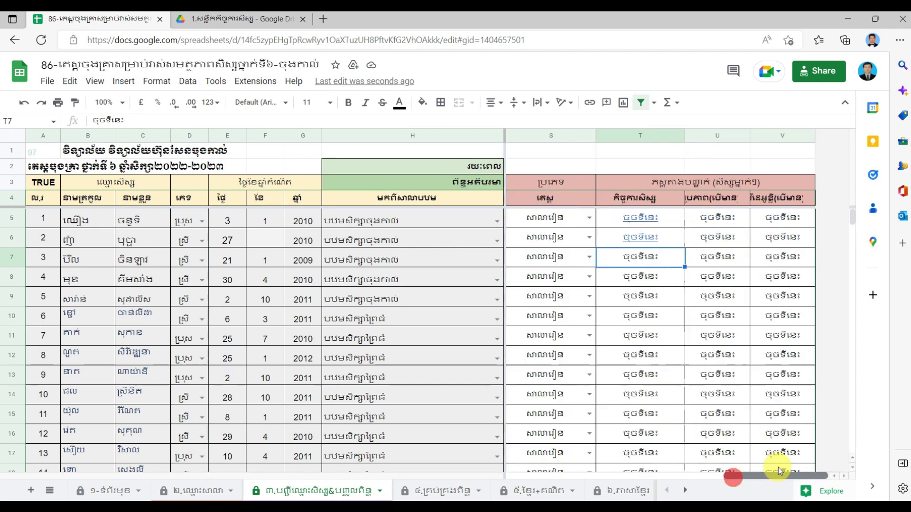
click(636, 277)
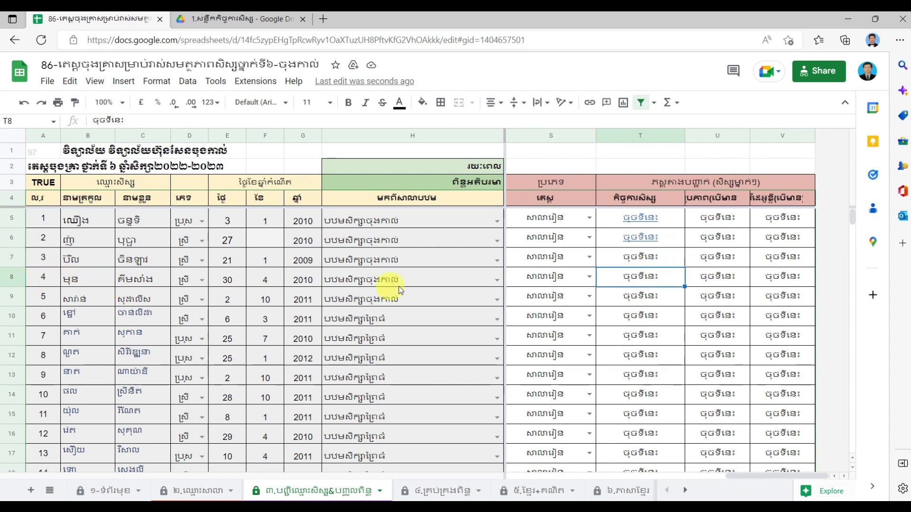
right_click(641, 279)
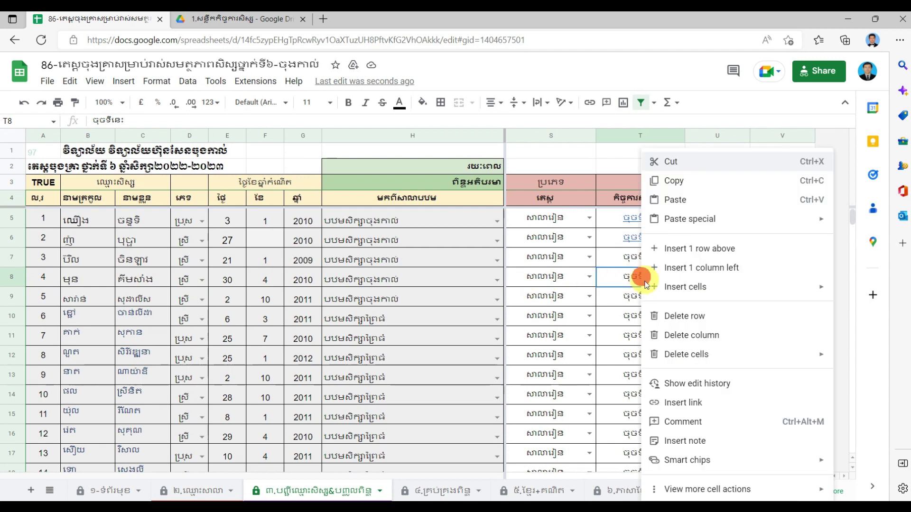
click(729, 400)
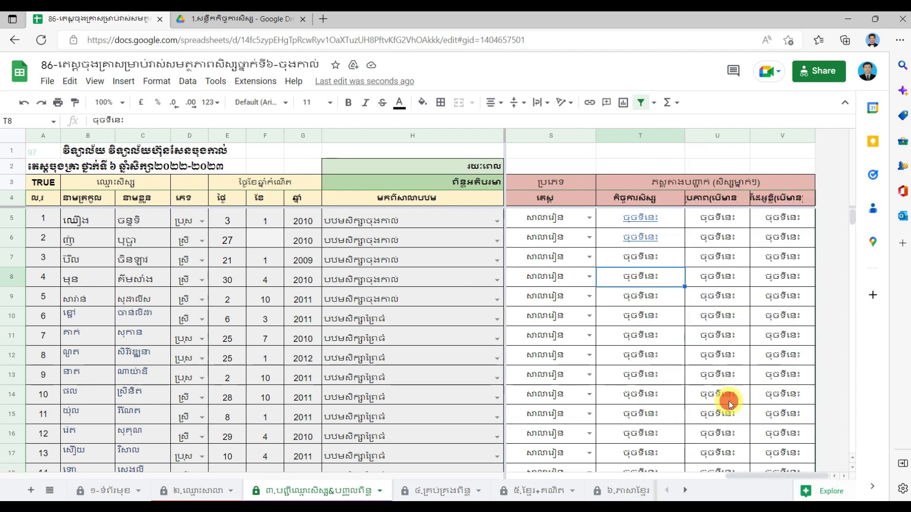
- Switch to Google Drive, close the sharing settings of 2.jpg and copy the sharing link of 4.jpg
click(232, 20)
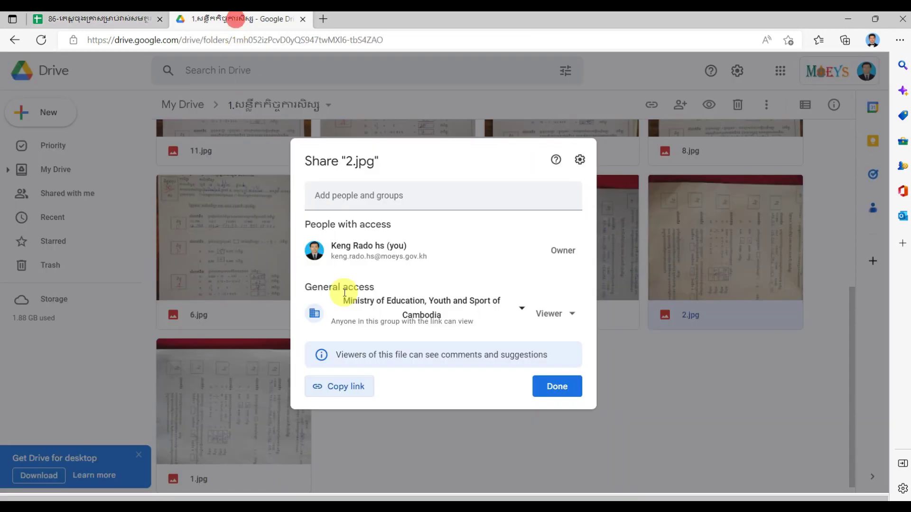
click(568, 387)
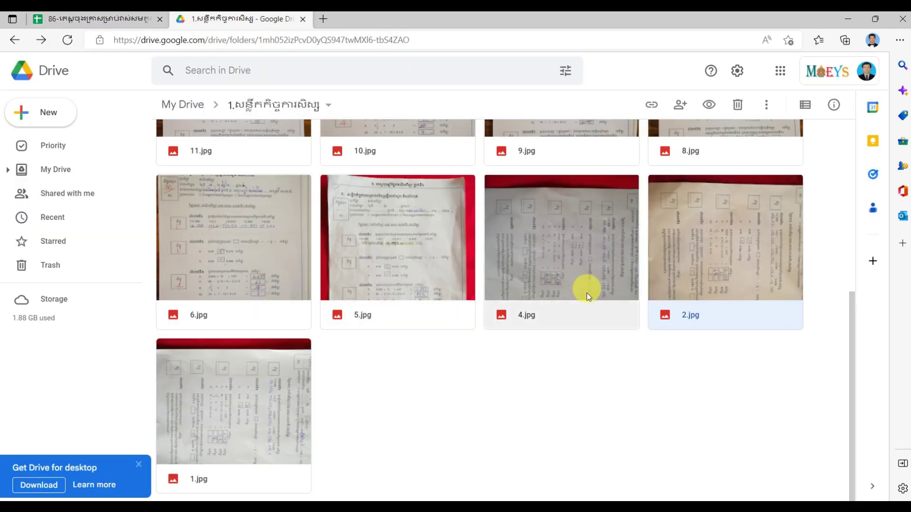
right_click(567, 241)
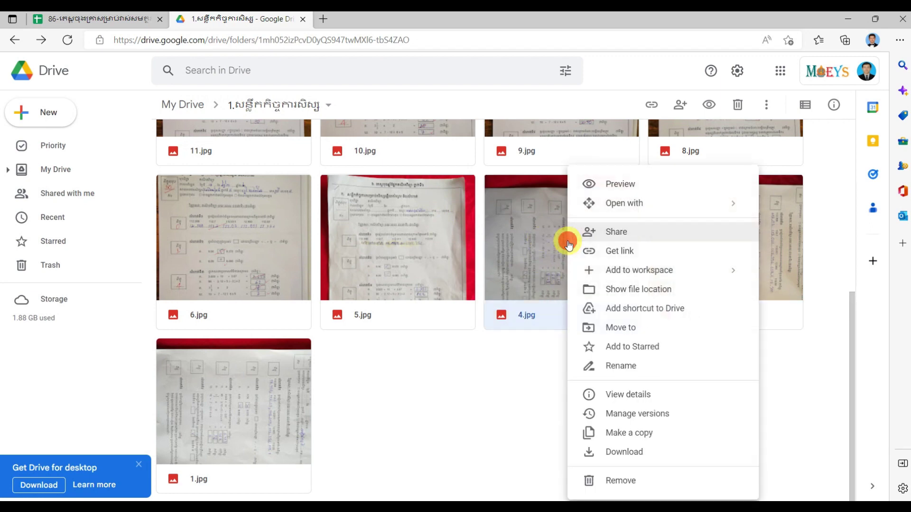
click(676, 251)
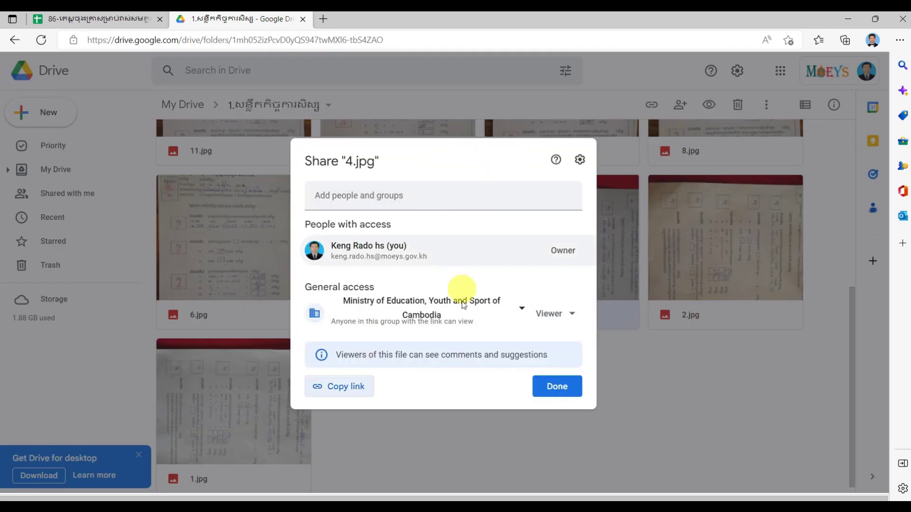
click(366, 391)
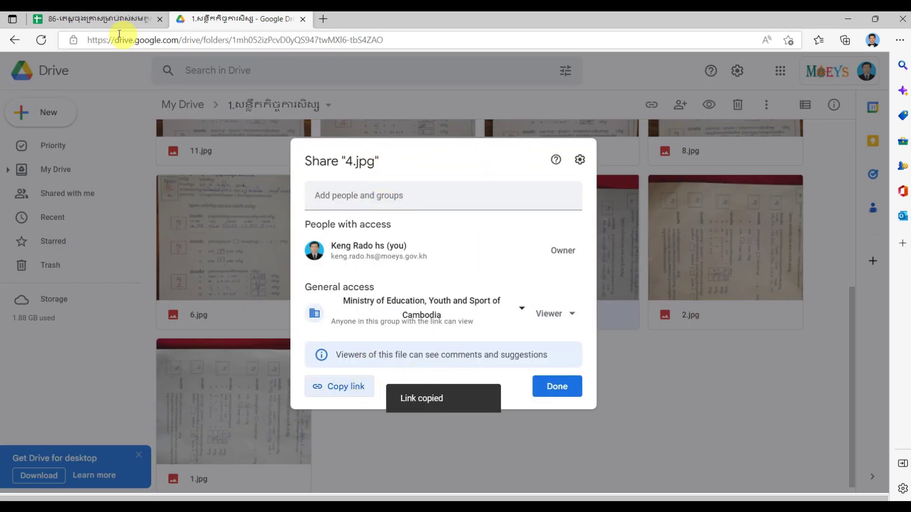
- Return to the spreadsheet and apply the copied 4.jpg link to cell T8
click(78, 19)
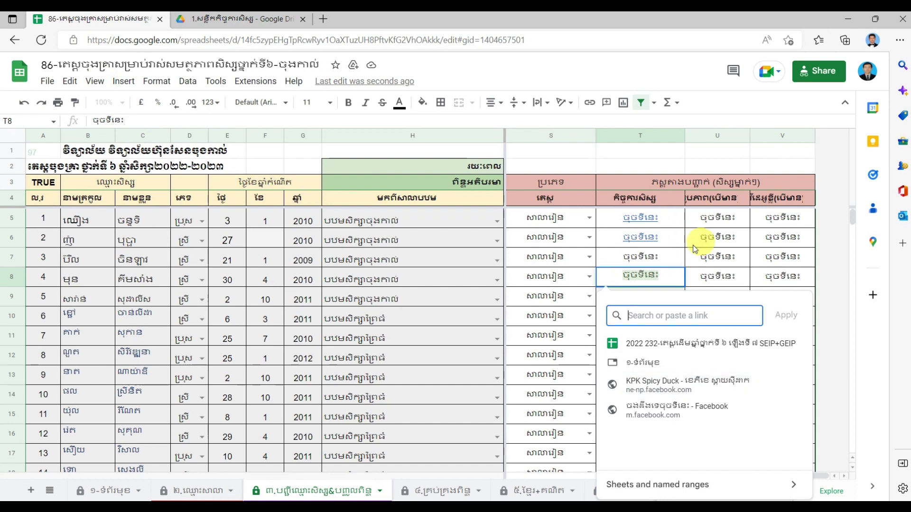
right_click(666, 315)
click(699, 301)
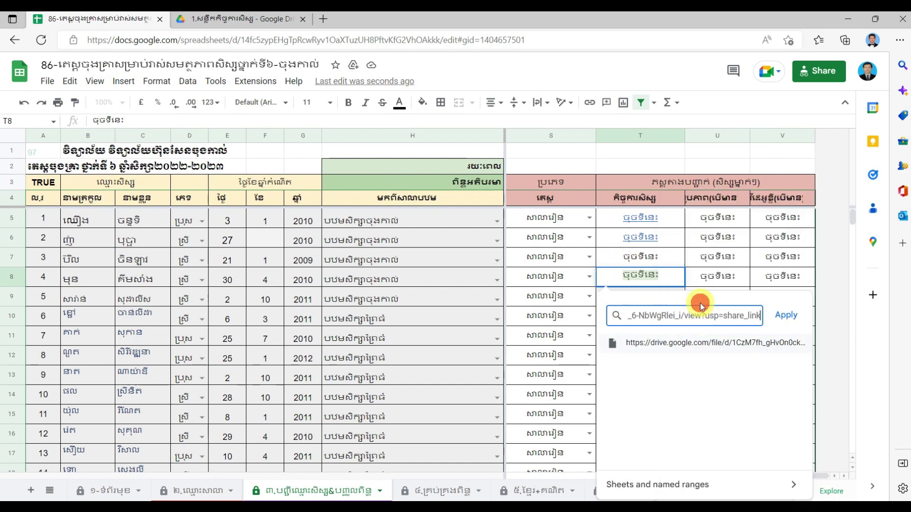
click(787, 319)
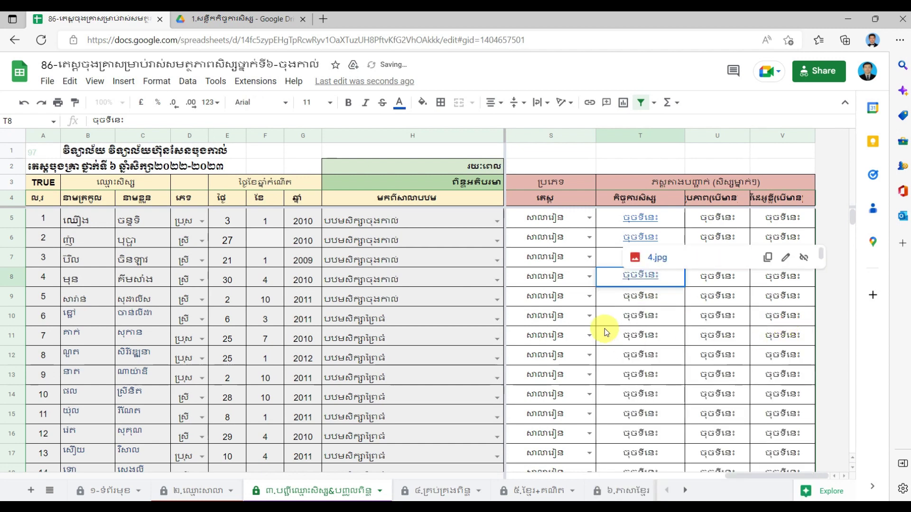
- Open link insertion on cell T9 in the student evidence column
click(642, 299)
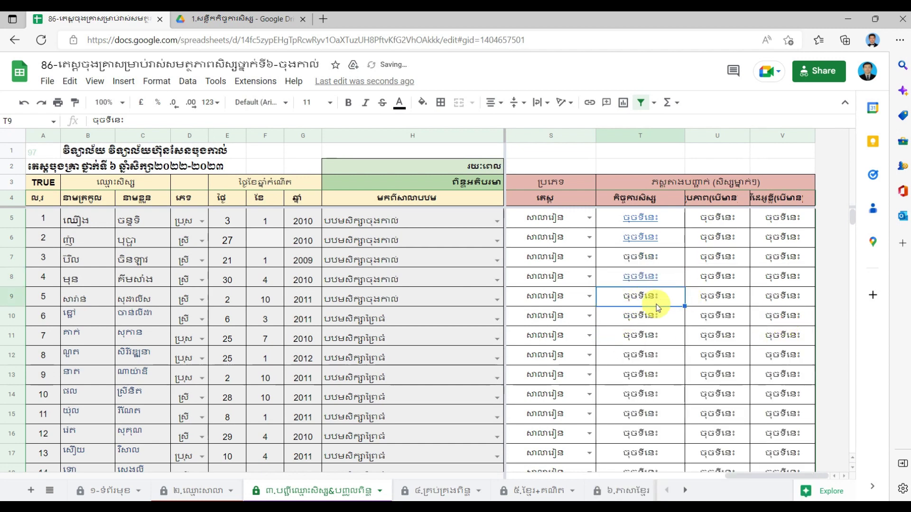
right_click(662, 297)
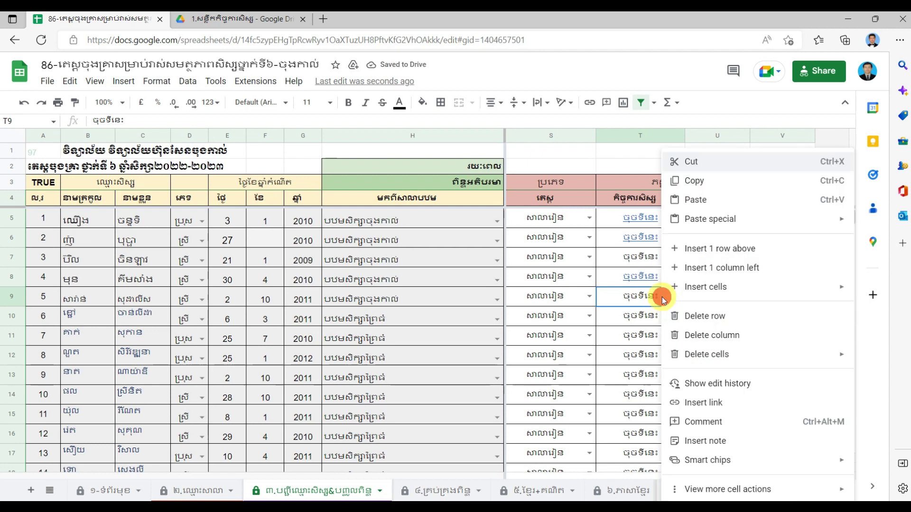
click(723, 403)
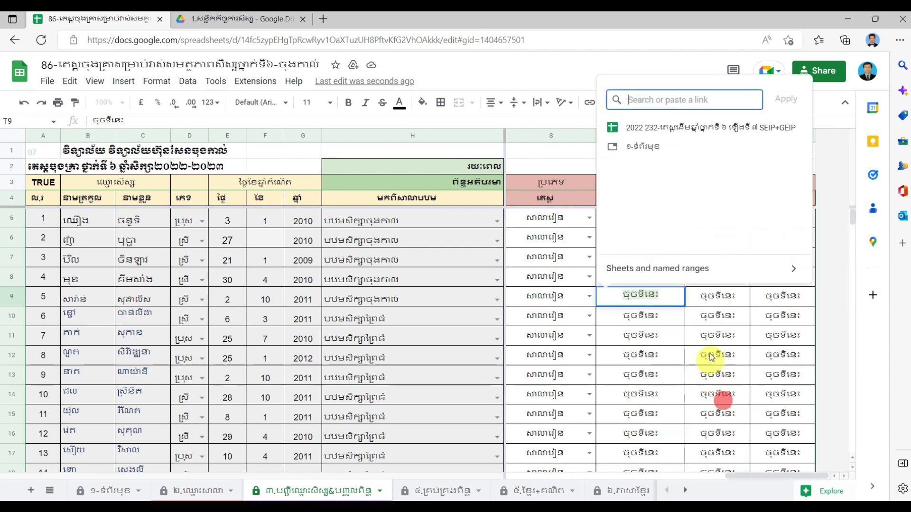
- Switch to Google Drive, close the sharing settings of 4.jpg and copy the sharing link of 5.jpg
click(236, 20)
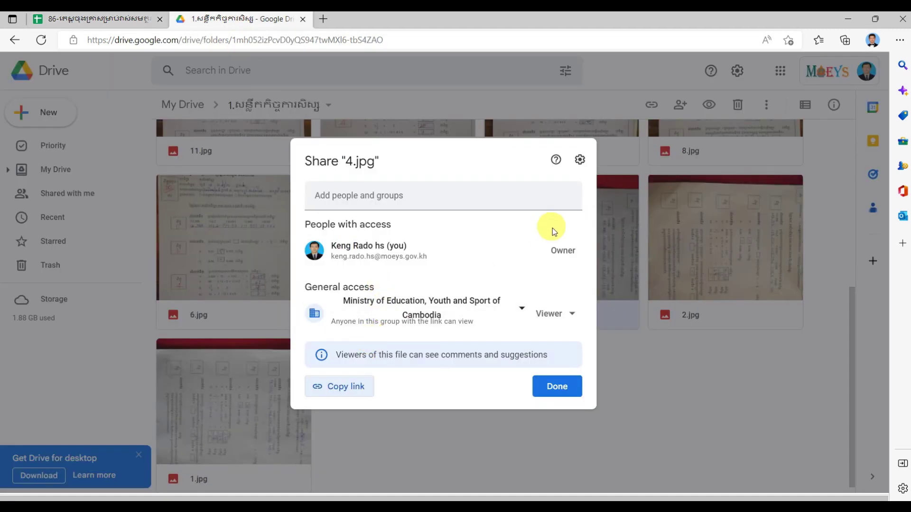
click(572, 392)
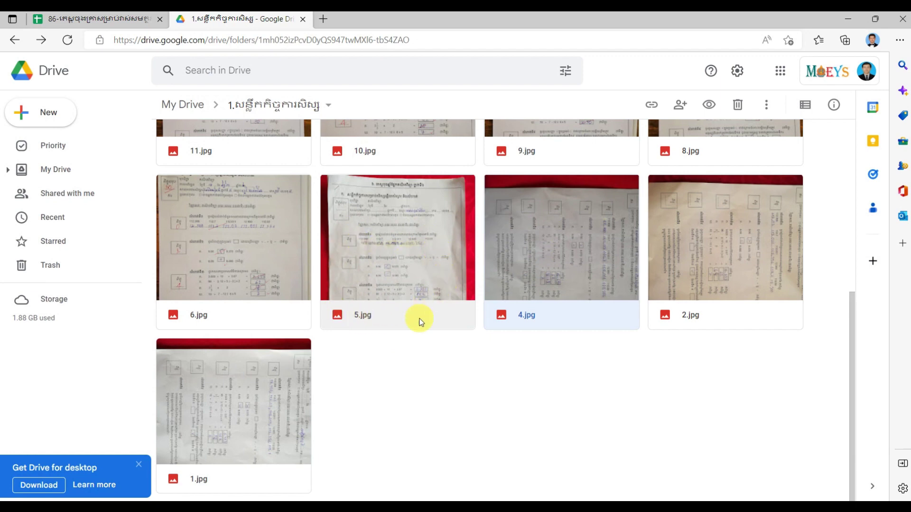
right_click(365, 245)
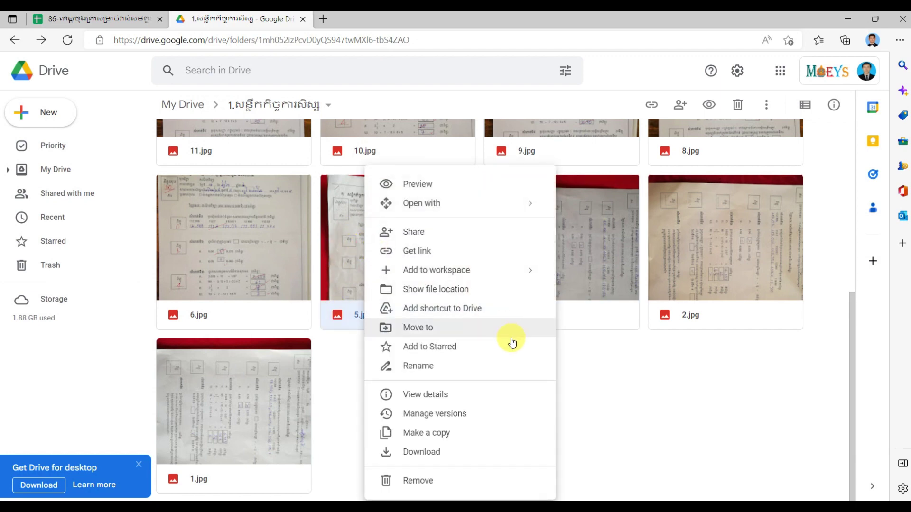
click(456, 253)
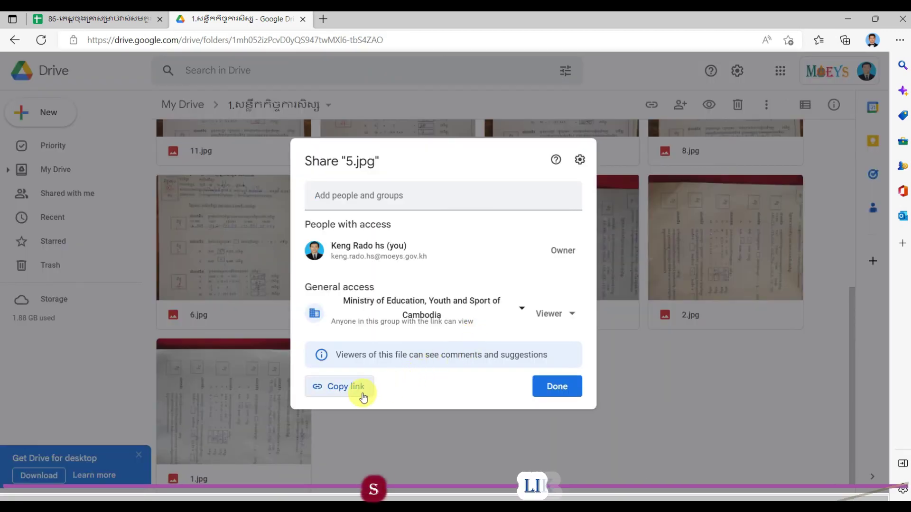
click(350, 393)
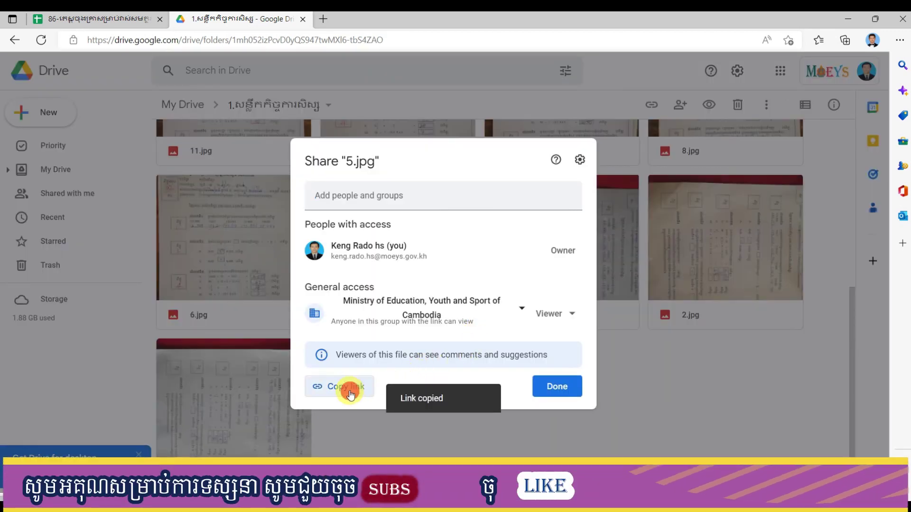
- Return to the spreadsheet, apply the copied 5.jpg link to cell T9 and preview the linked file
click(80, 20)
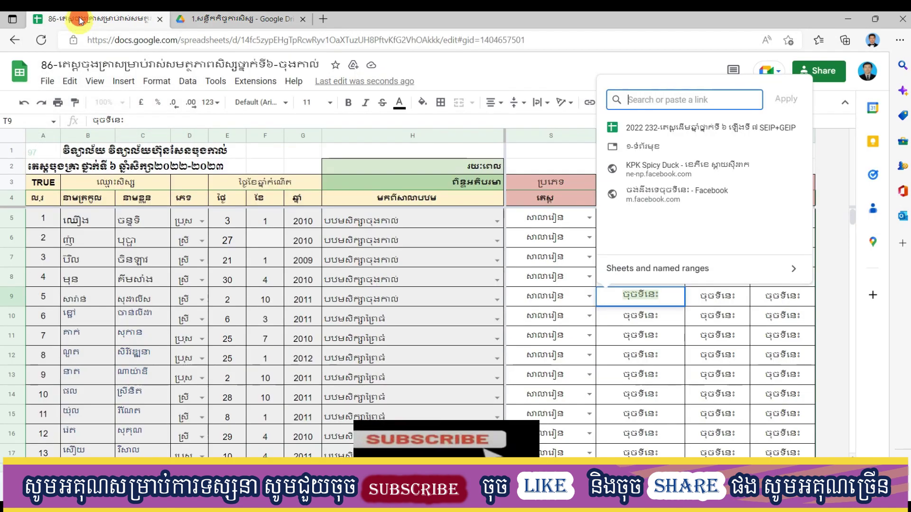
right_click(653, 98)
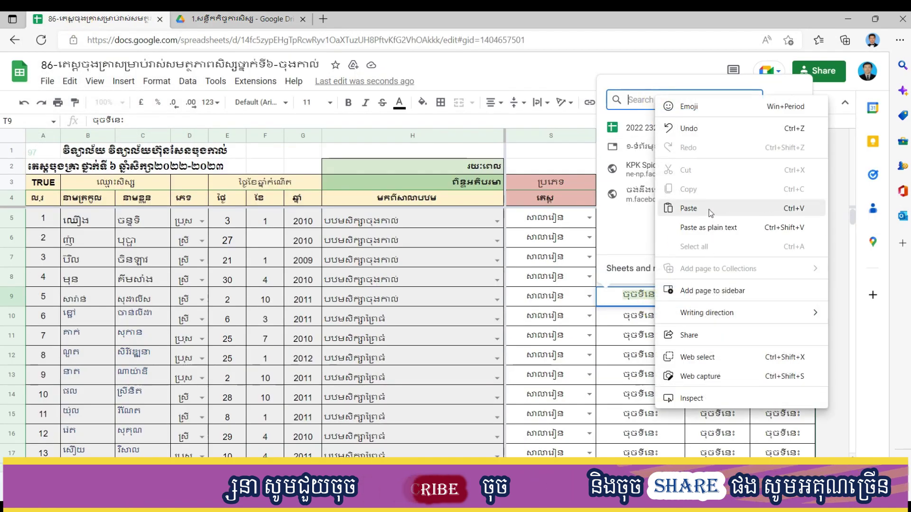
click(688, 208)
click(782, 99)
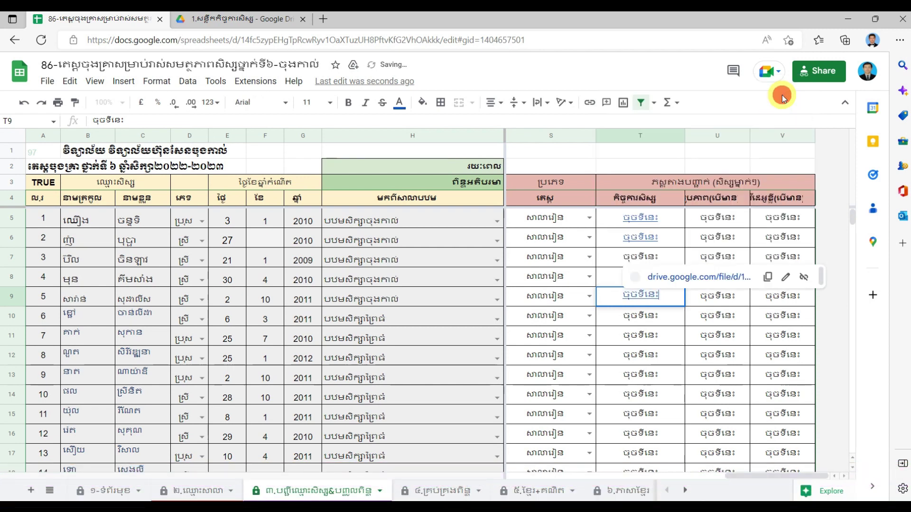
click(677, 313)
mouse_move(653, 297)
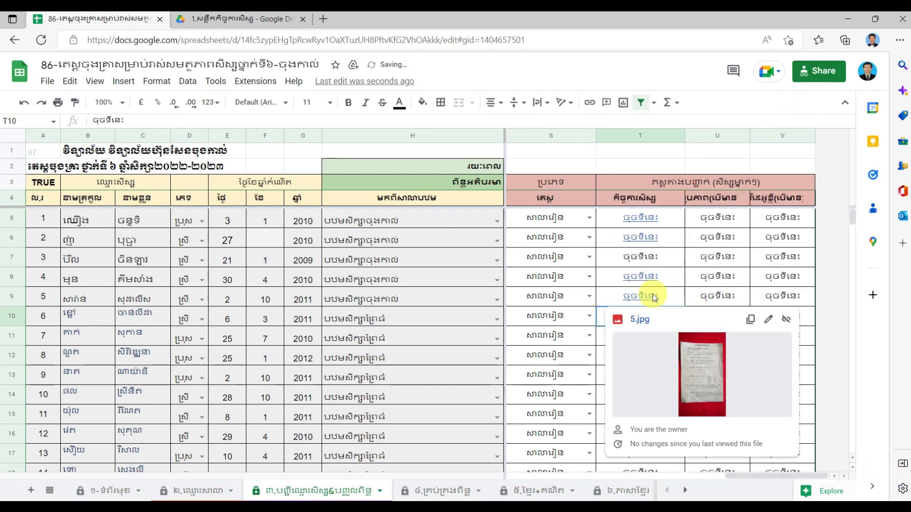
click(691, 256)
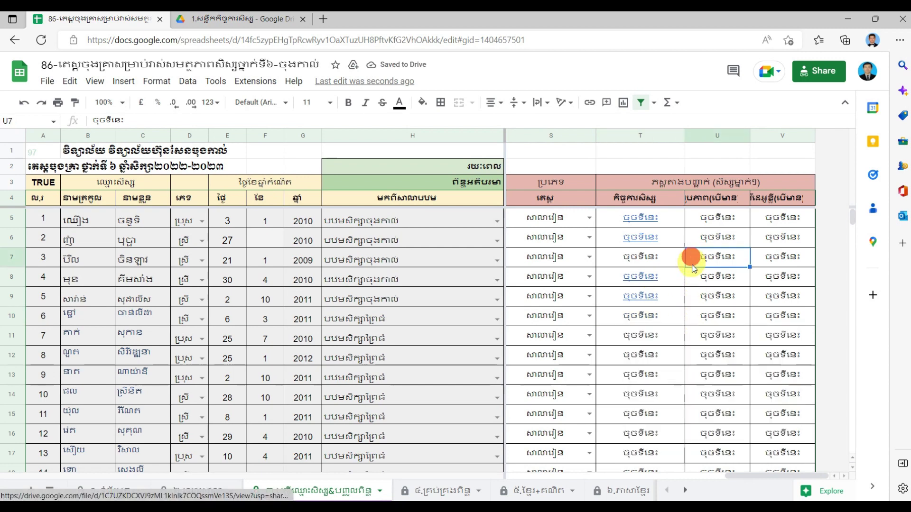
- Open link insertion on cell T10 for student number 6
click(643, 317)
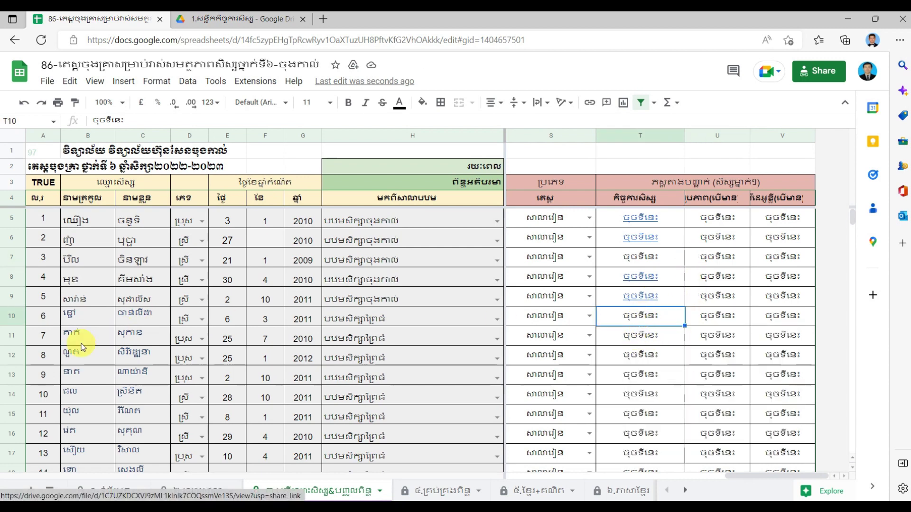
right_click(665, 318)
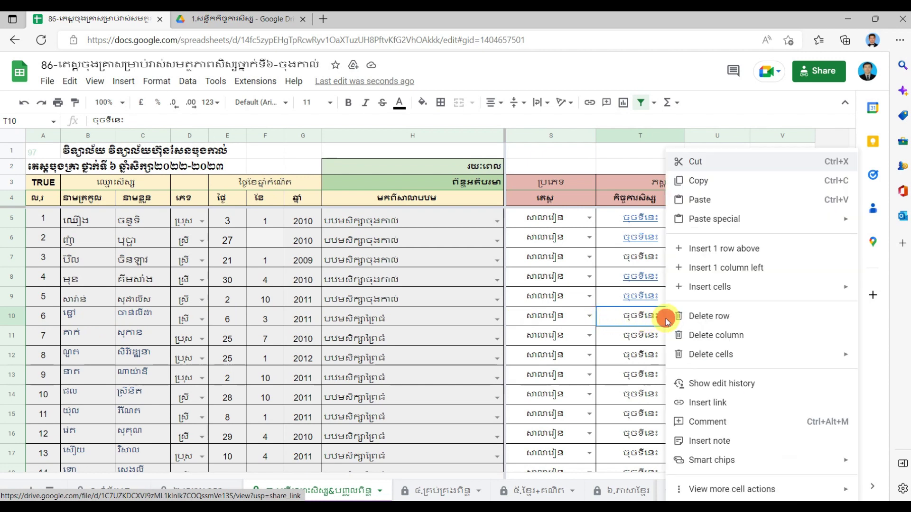
click(733, 401)
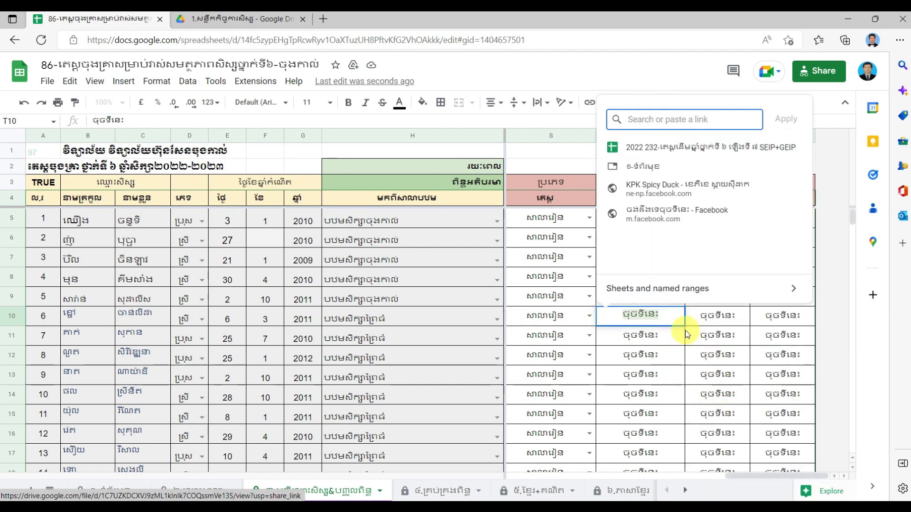
- Switch to Google Drive, close the sharing settings of 5.jpg, copy the sharing link of 6.jpg and close its sharing settings
click(215, 20)
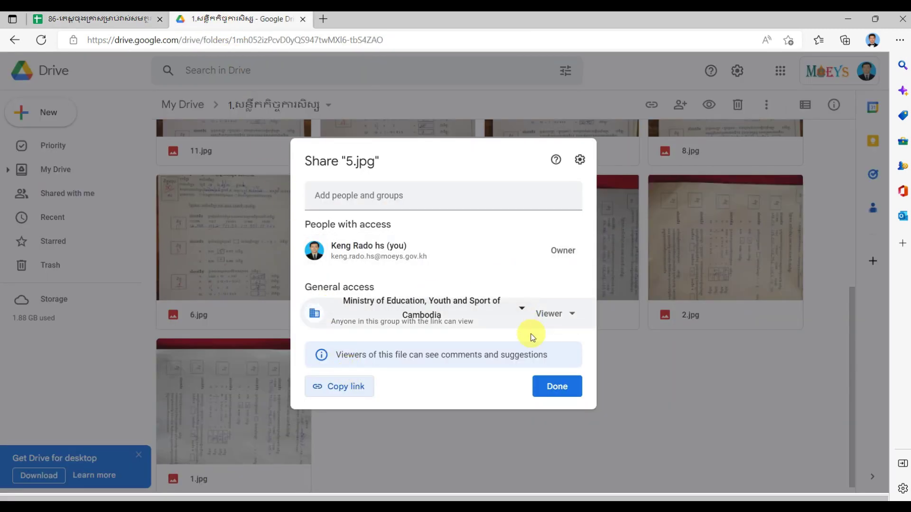
click(556, 386)
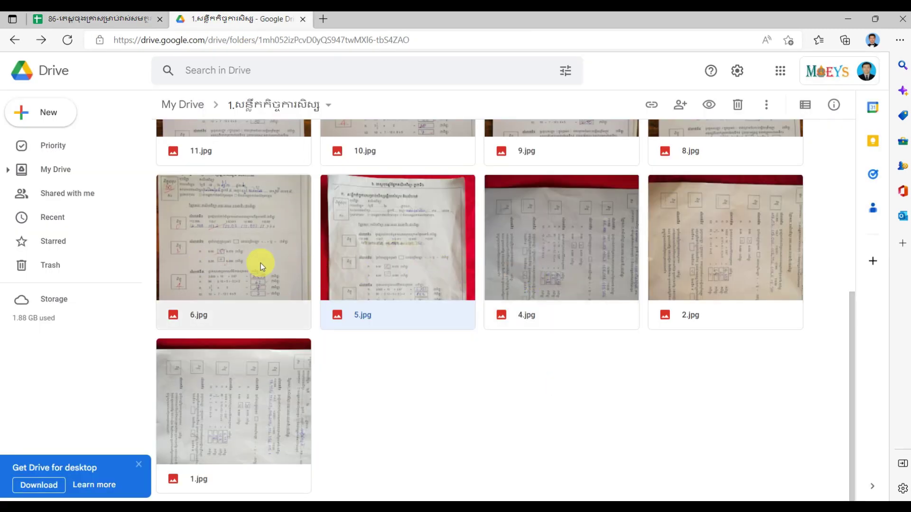
click(233, 248)
right_click(234, 249)
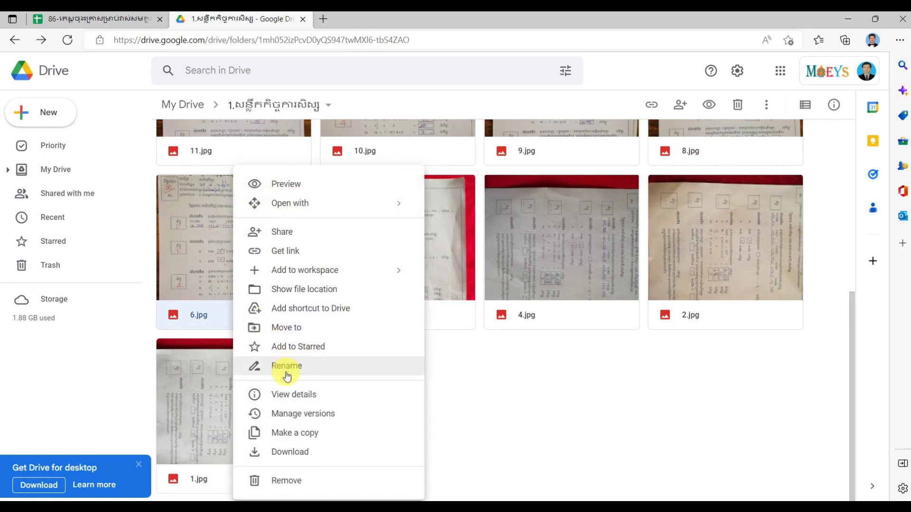
click(336, 251)
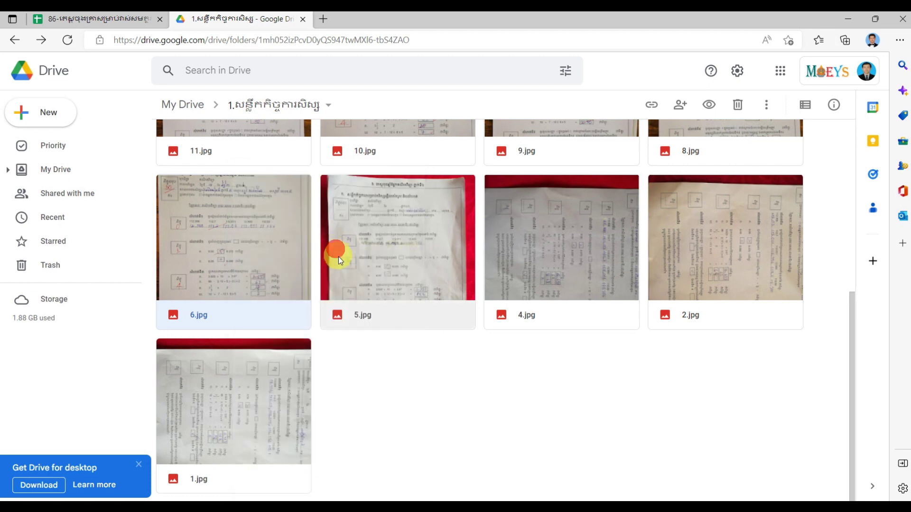
click(354, 389)
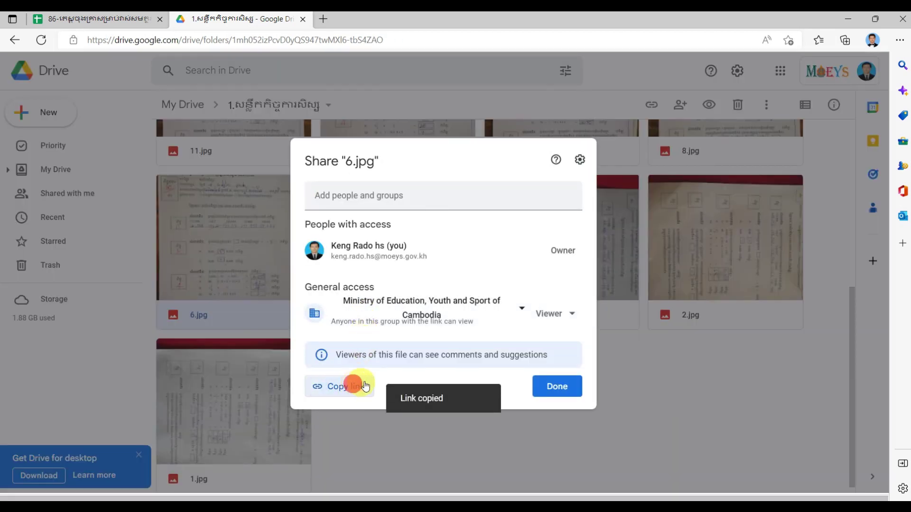
click(547, 392)
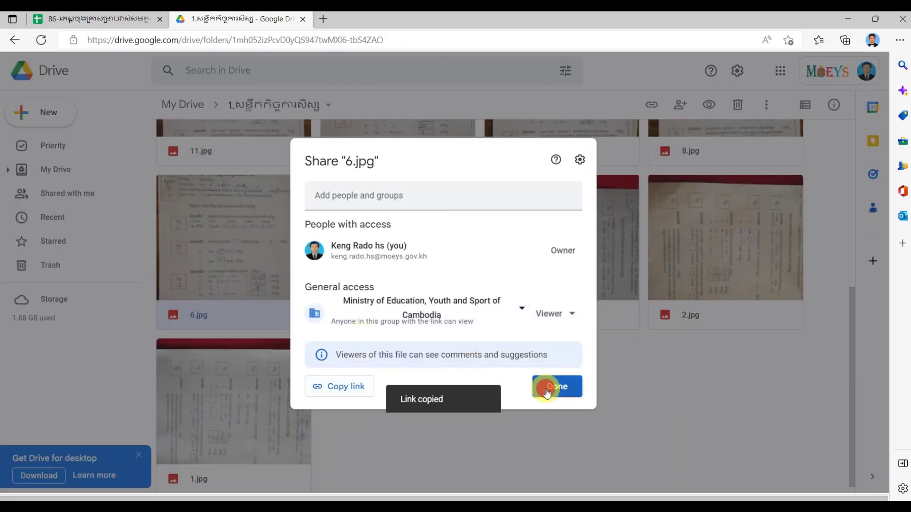
- Return to the spreadsheet and apply the copied 6.jpg link to cell T10
click(83, 20)
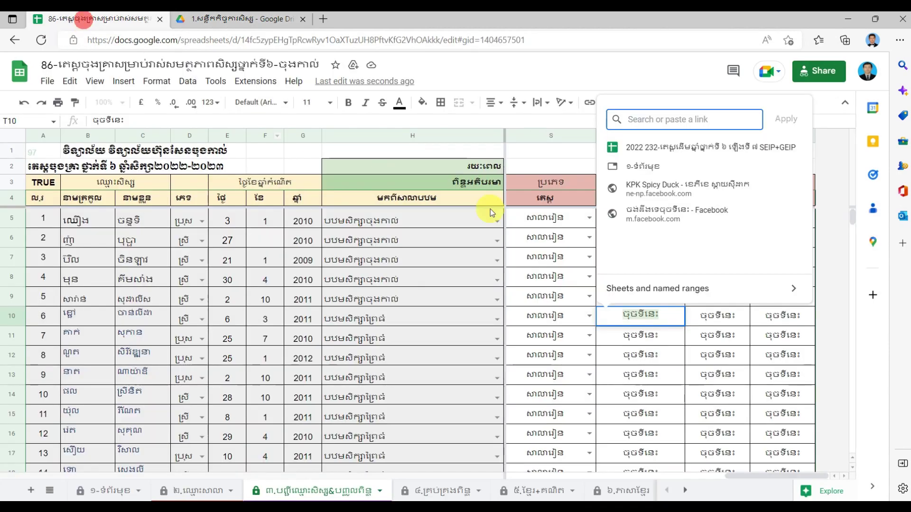
right_click(652, 122)
click(693, 235)
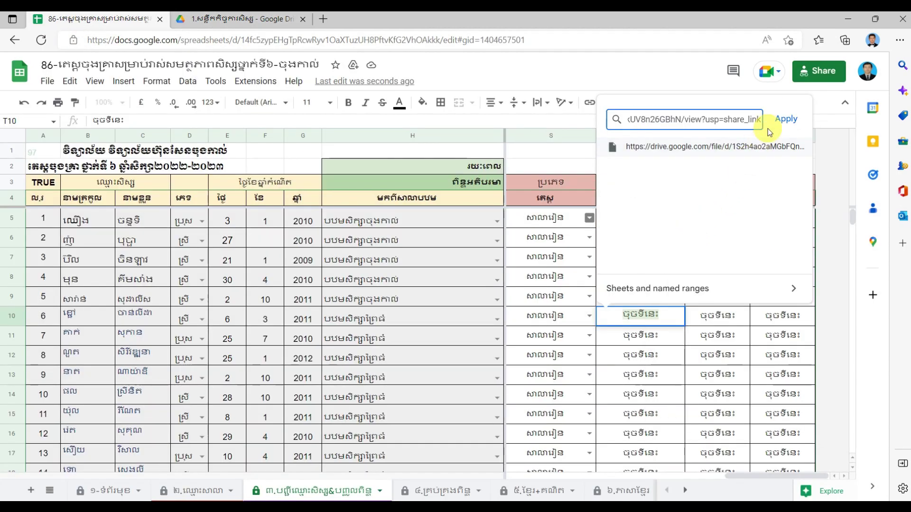
click(786, 119)
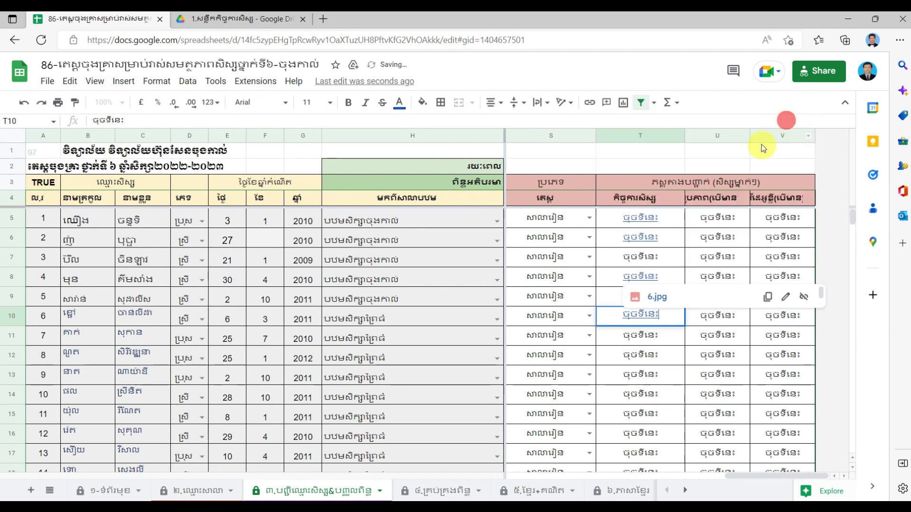
- Check the row 11 student's scores in columns P to R and return to the evidence columns
click(648, 340)
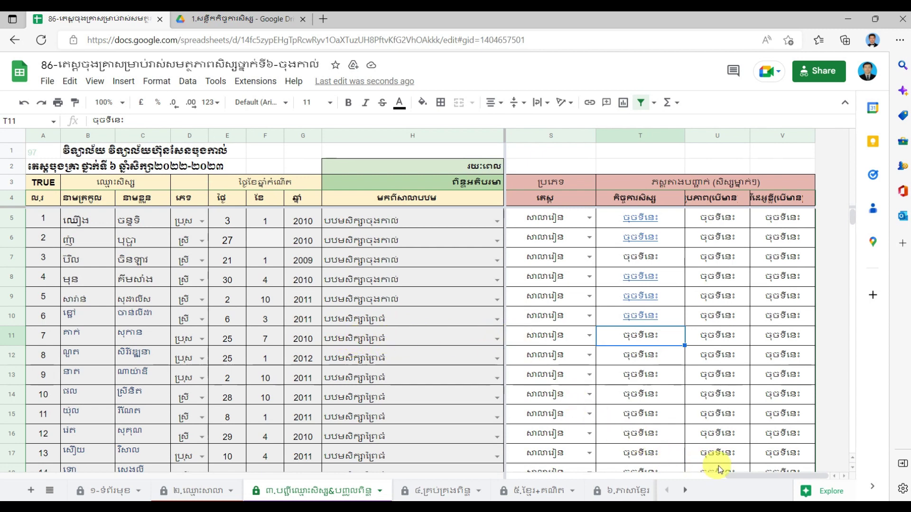
drag(743, 475, 715, 476)
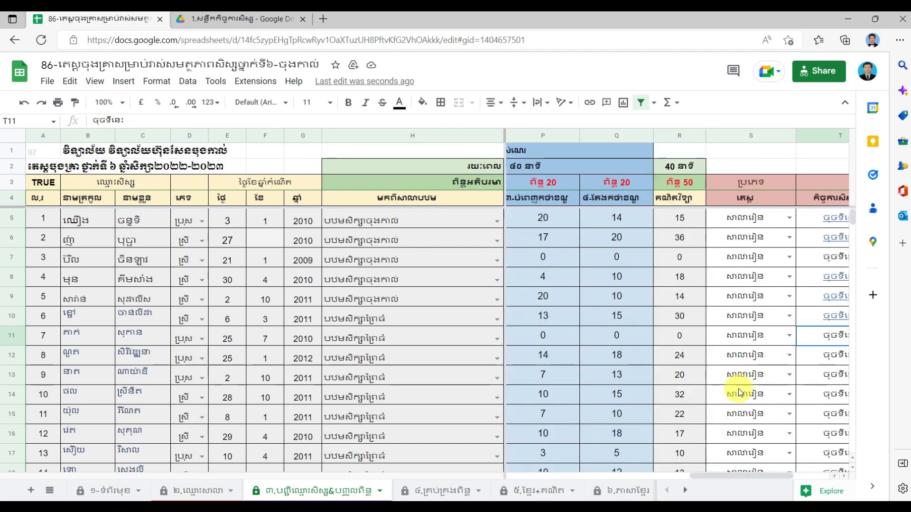
drag(744, 338, 710, 340)
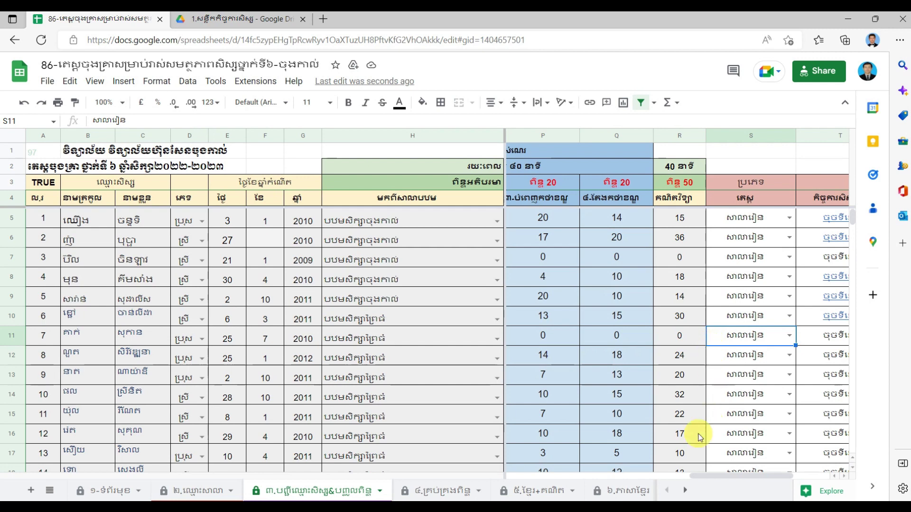
drag(735, 474, 777, 468)
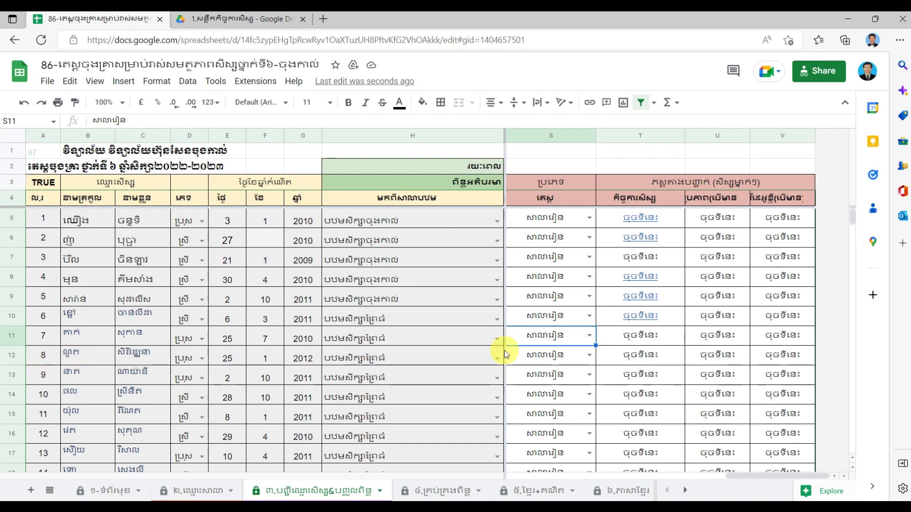
- Open link insertion on cell T12 for student number 8, leaving T11 without a link
click(638, 355)
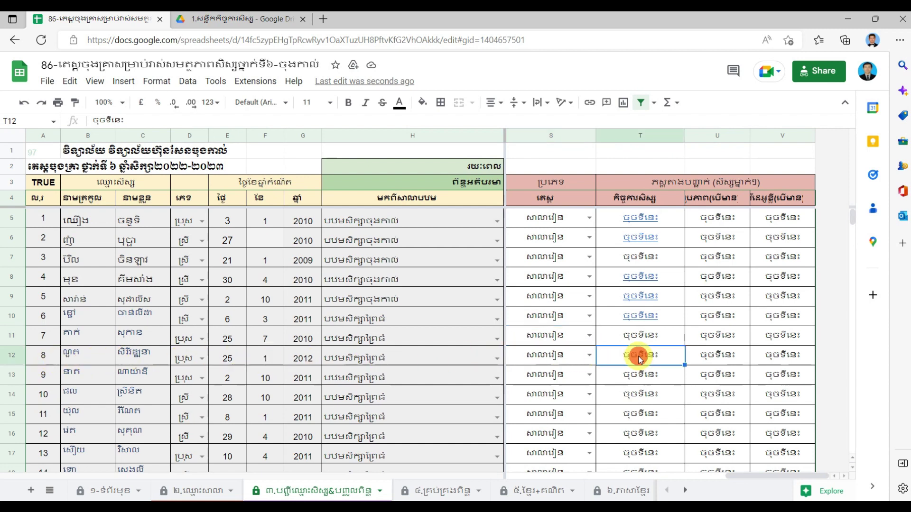
right_click(665, 358)
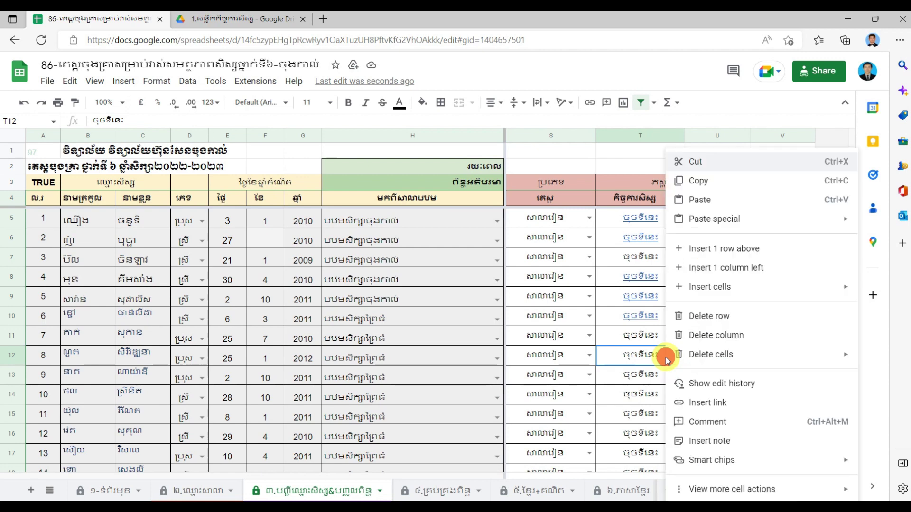
click(752, 409)
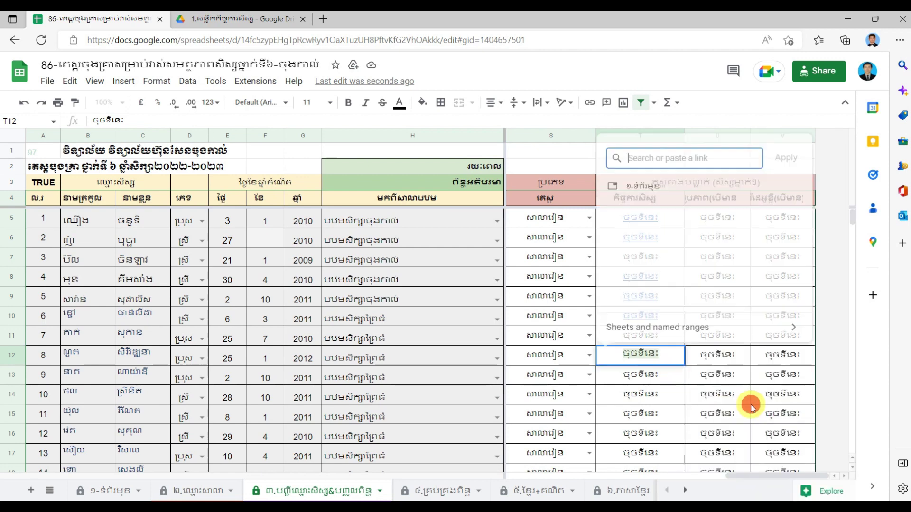
- Switch to Google Drive and copy the sharing link of 8.jpg
click(237, 19)
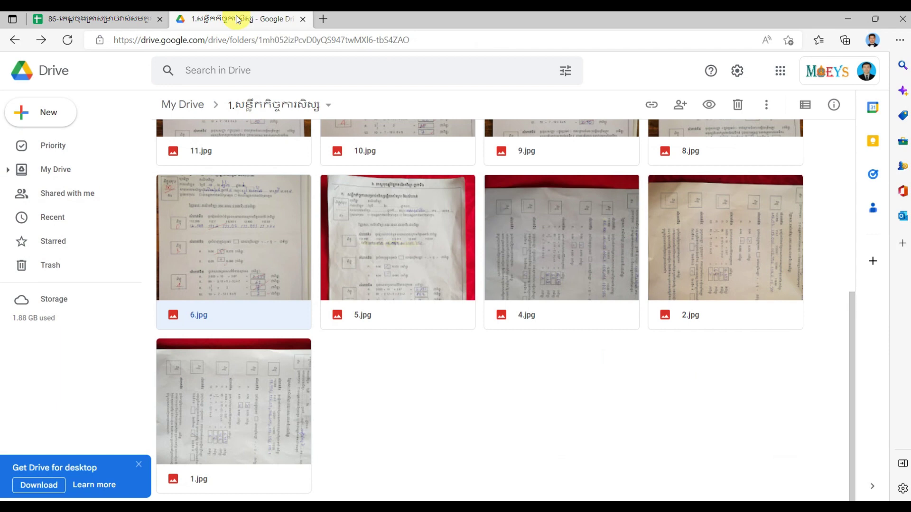
scroll(428, 365, up, 2)
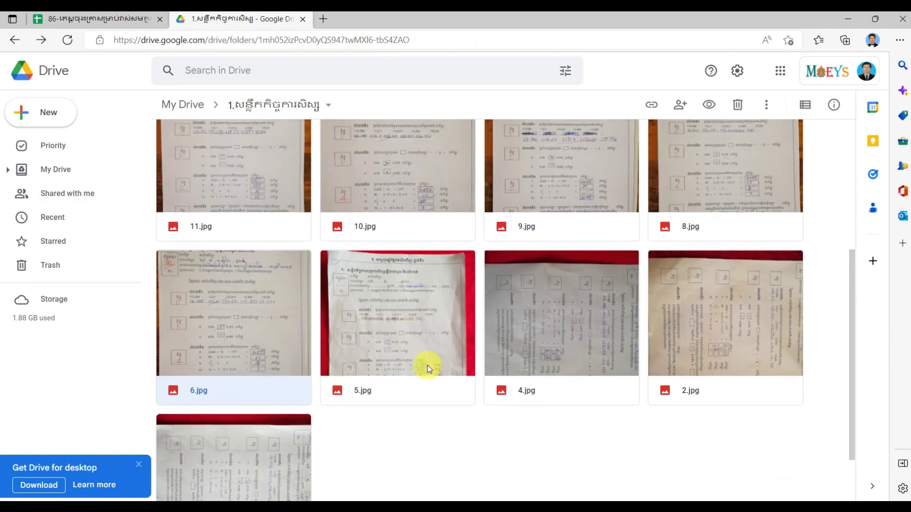
scroll(428, 365, up, 1)
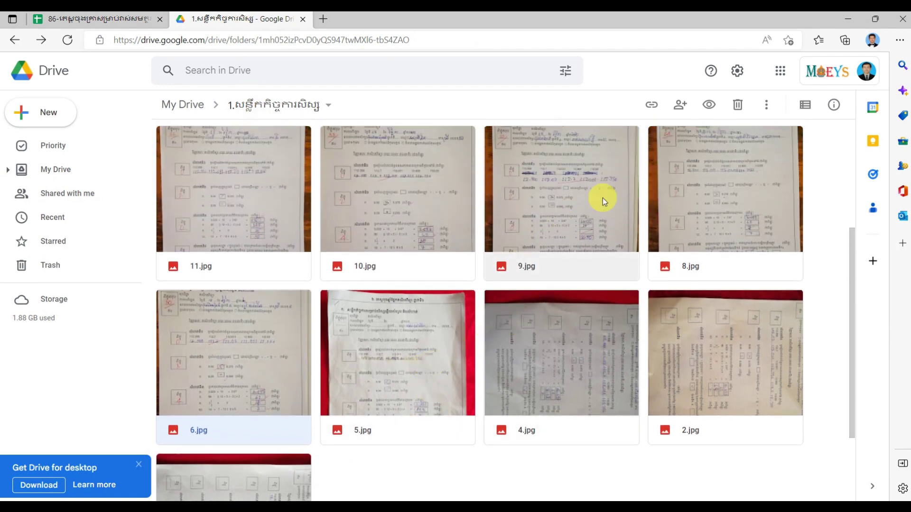
right_click(731, 200)
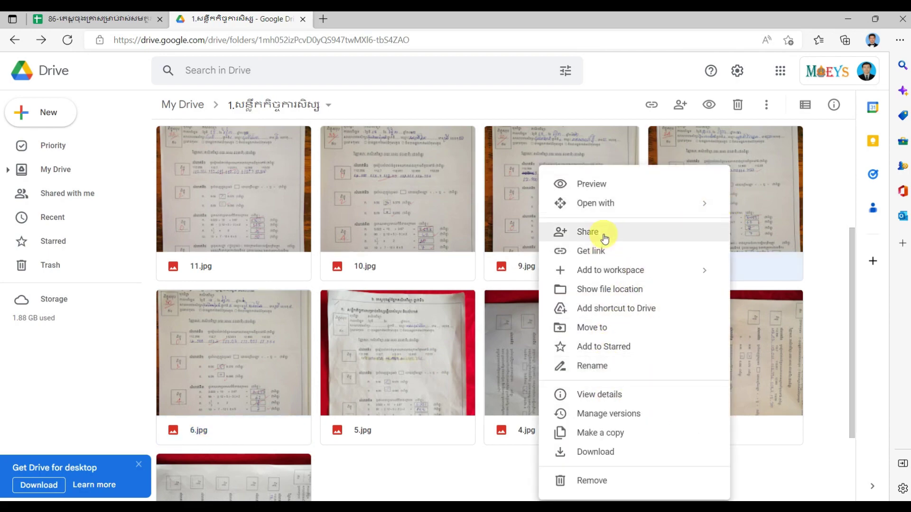
click(615, 247)
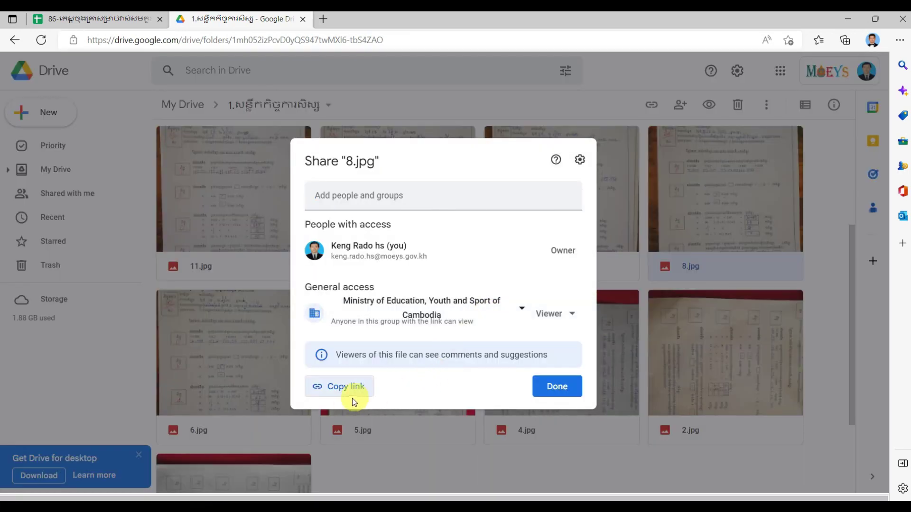
click(347, 389)
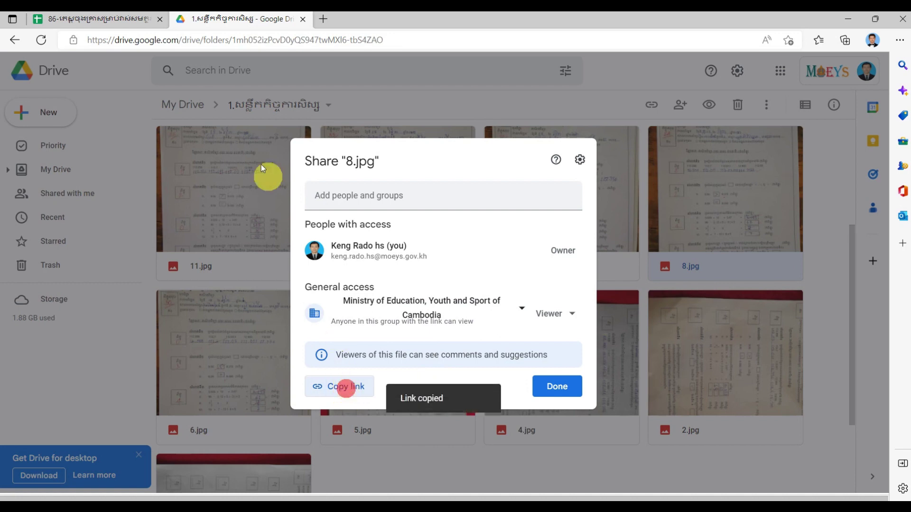
- Return to the spreadsheet and apply the copied 8.jpg link to cell T12
click(118, 17)
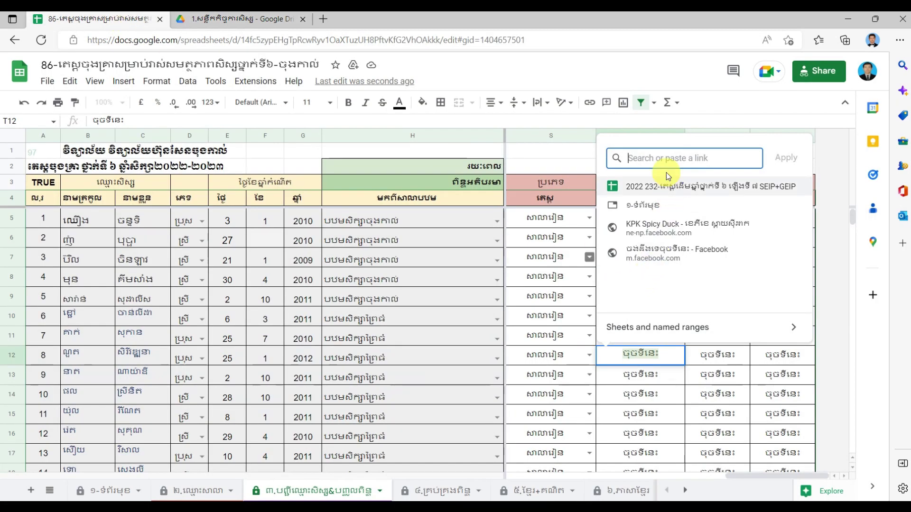
right_click(657, 159)
click(702, 275)
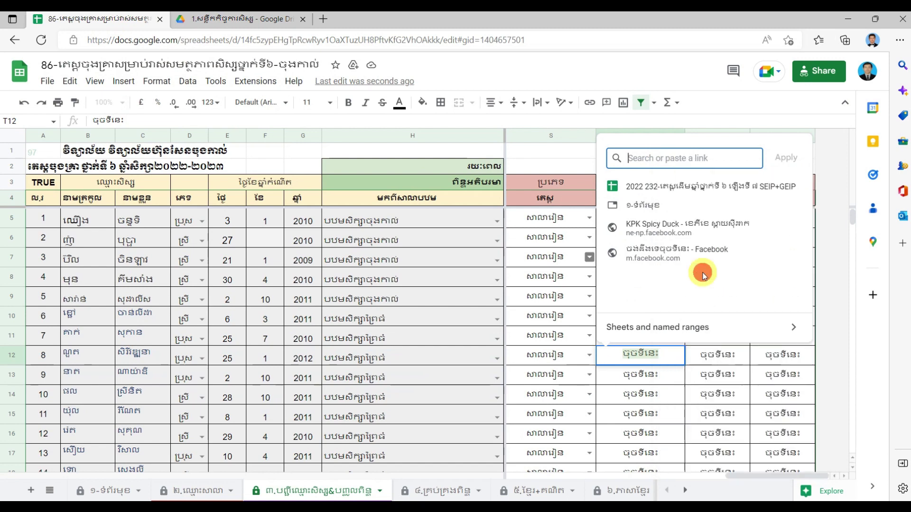
click(786, 158)
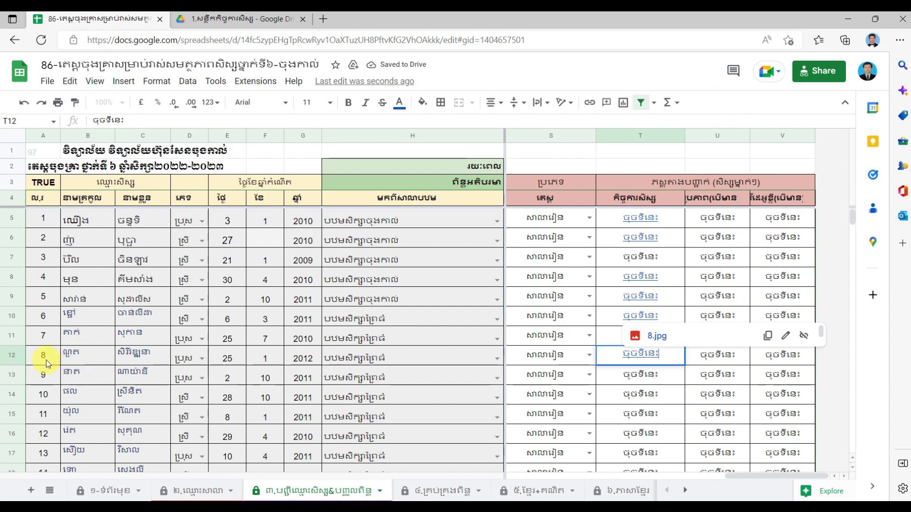
- Open link insertion on cell T13 for student number 9
click(654, 375)
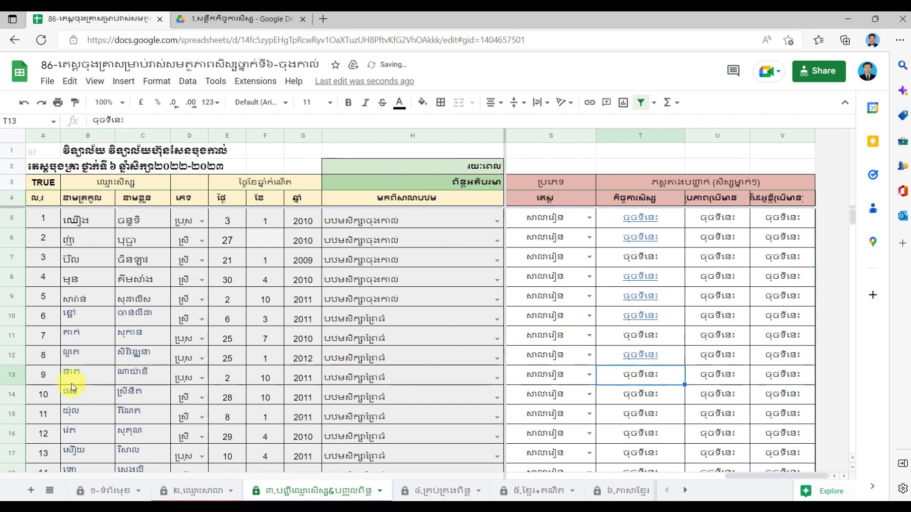
right_click(654, 378)
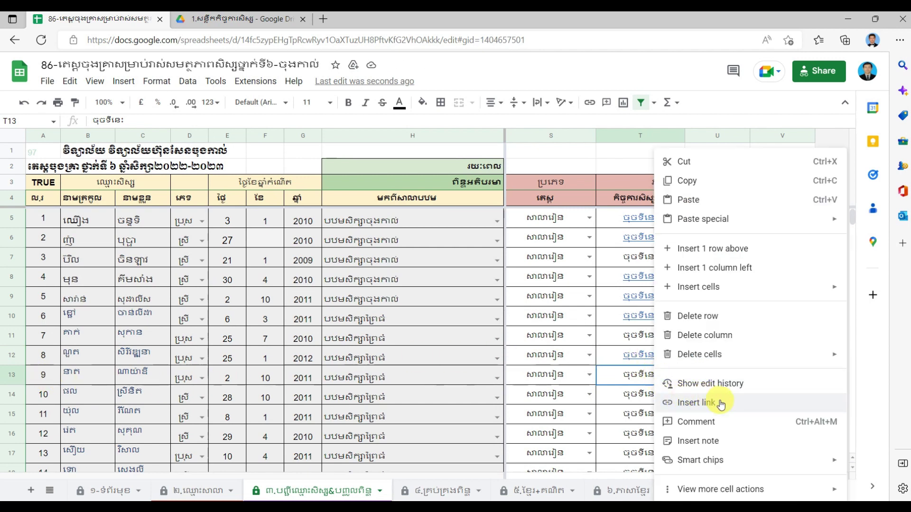
click(756, 404)
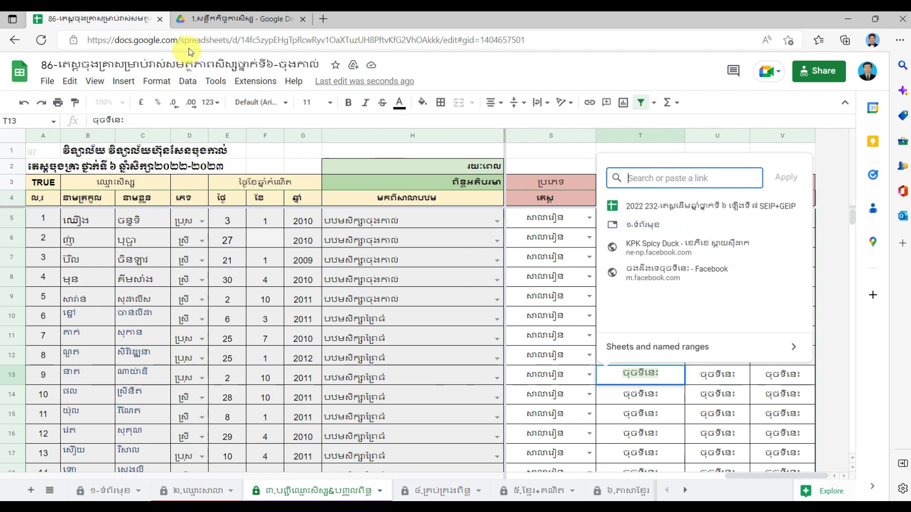
- Switch to Google Drive, close the sharing settings of 8.jpg and copy the sharing link of 9.jpg
click(229, 19)
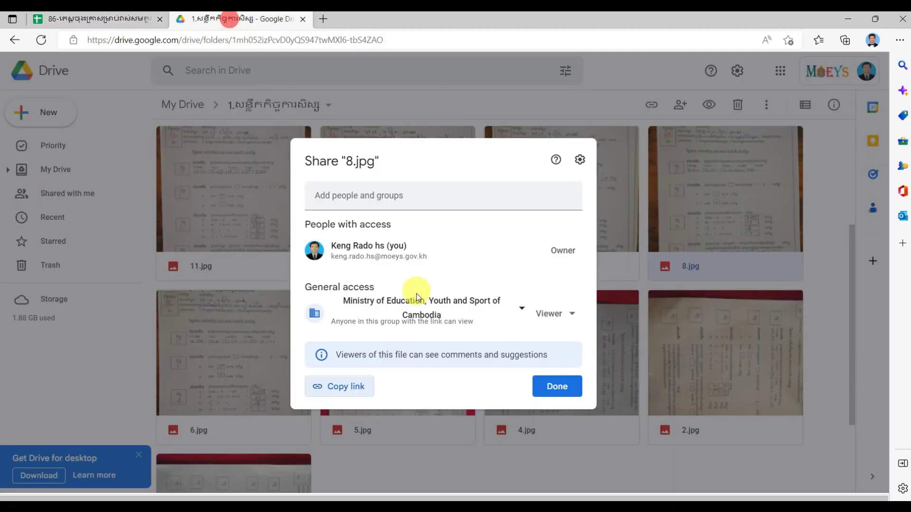
click(546, 385)
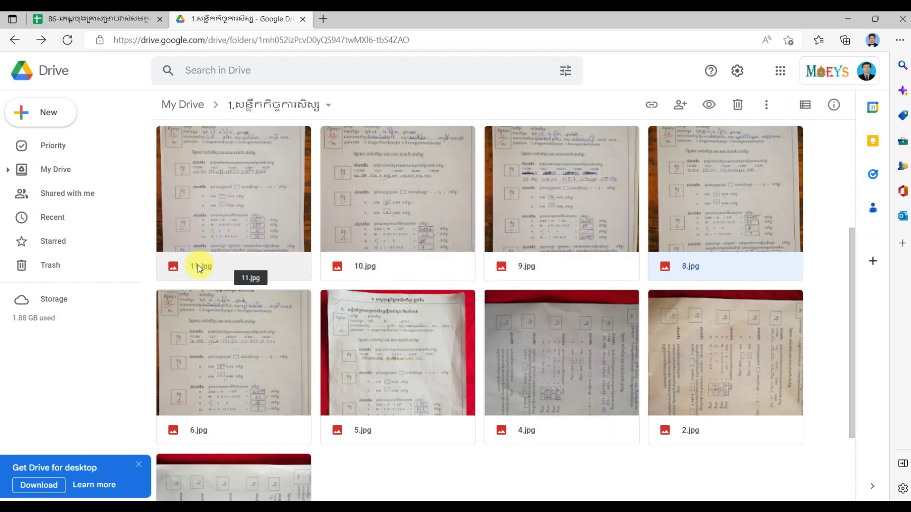
right_click(571, 222)
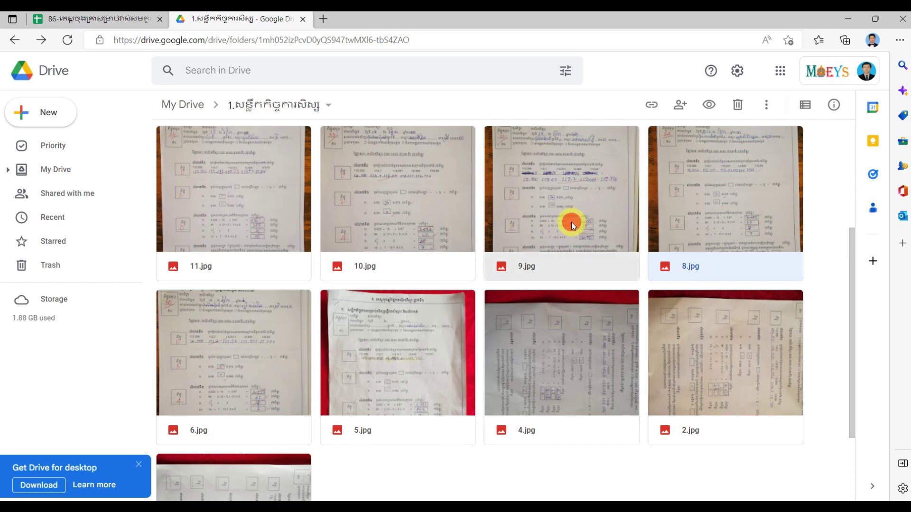
click(662, 254)
click(359, 396)
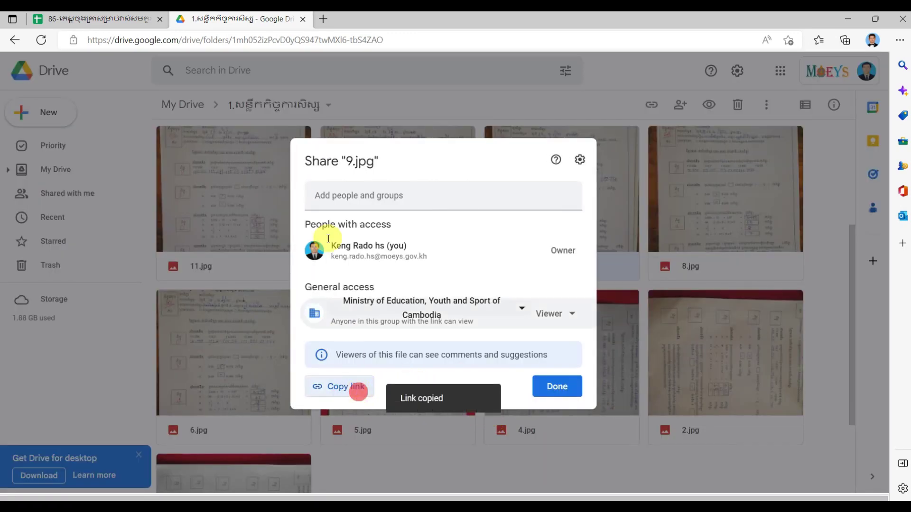
- Return to the spreadsheet and apply the copied 9.jpg link to cell T13
click(116, 23)
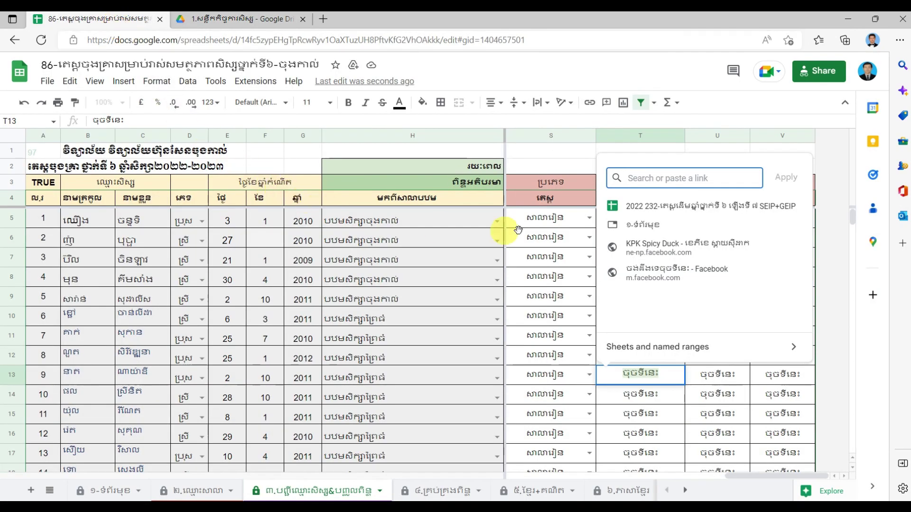
right_click(672, 174)
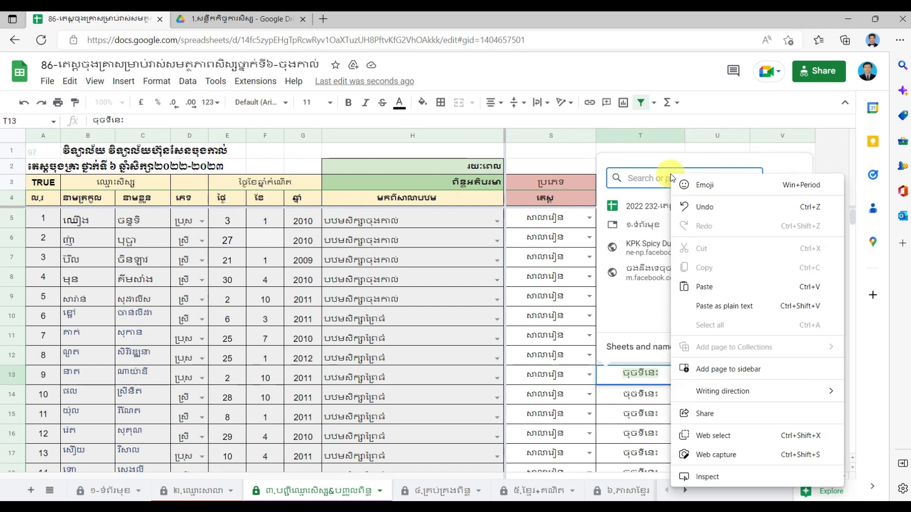
click(727, 289)
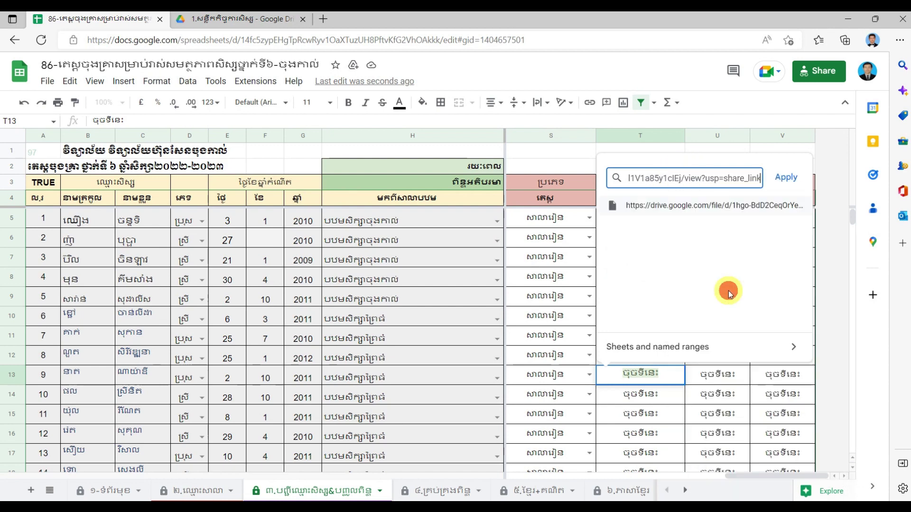
click(786, 178)
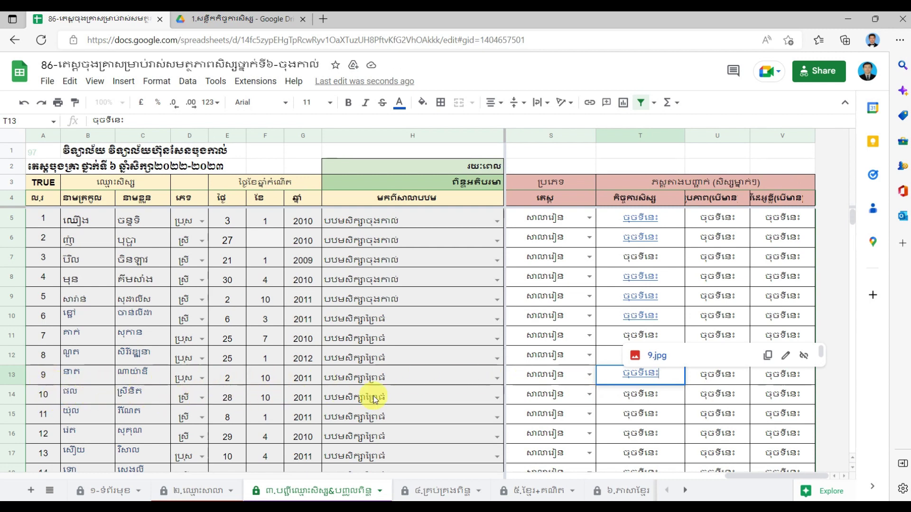
- Open link insertion on cell T14 for student number 10
click(645, 397)
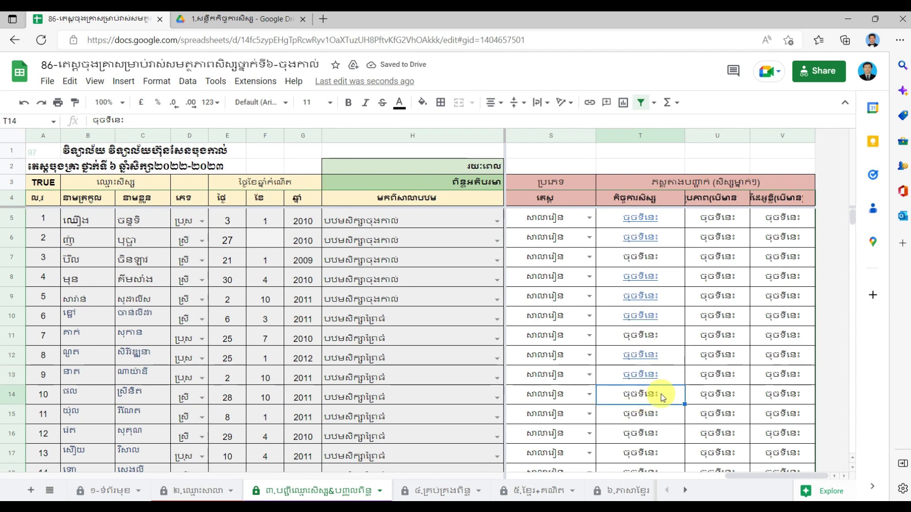
right_click(663, 396)
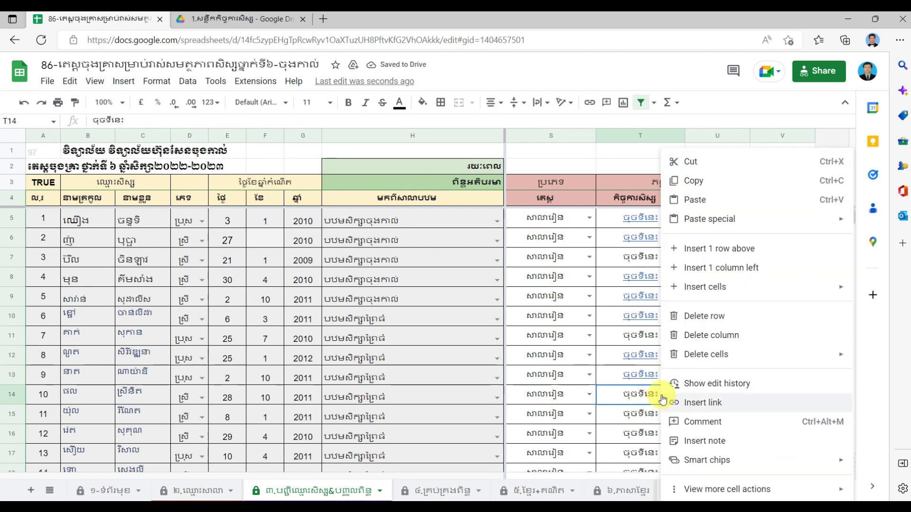
click(767, 409)
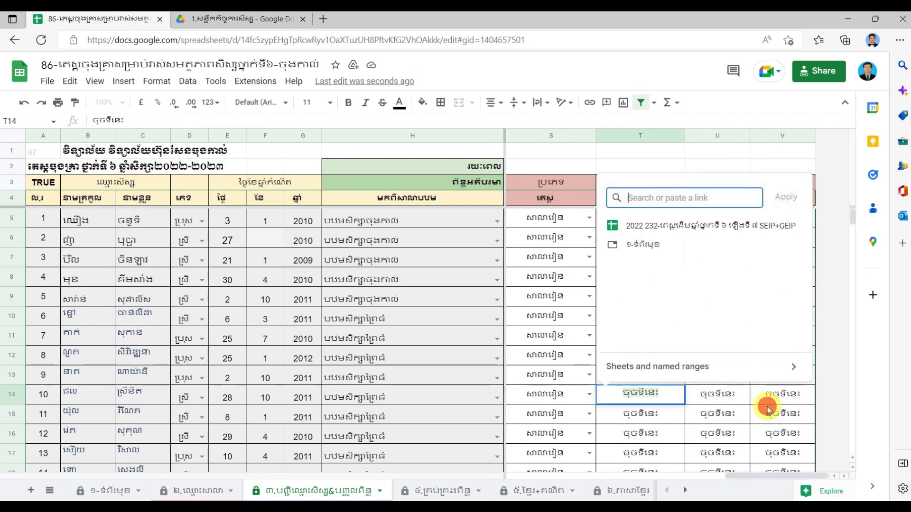
- Switch to Google Drive, close the sharing settings of 9.jpg and copy the sharing link of 10.jpg
click(236, 21)
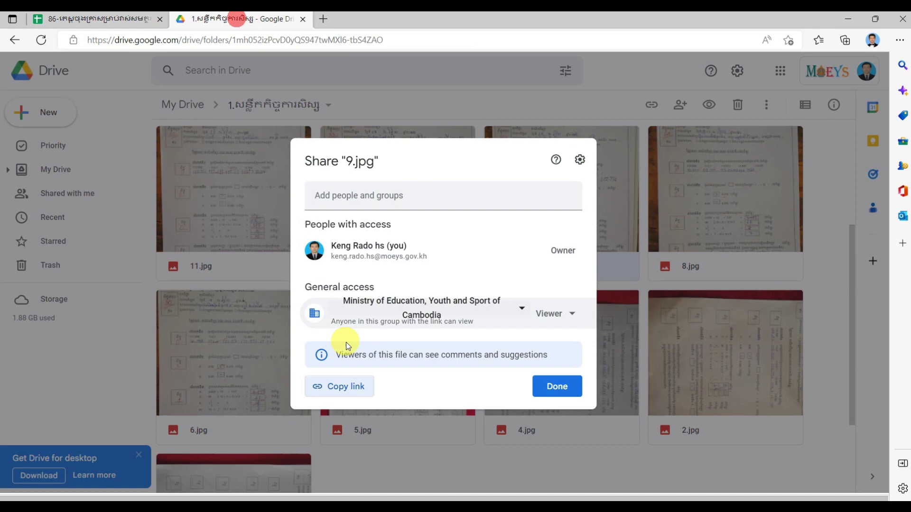
click(554, 384)
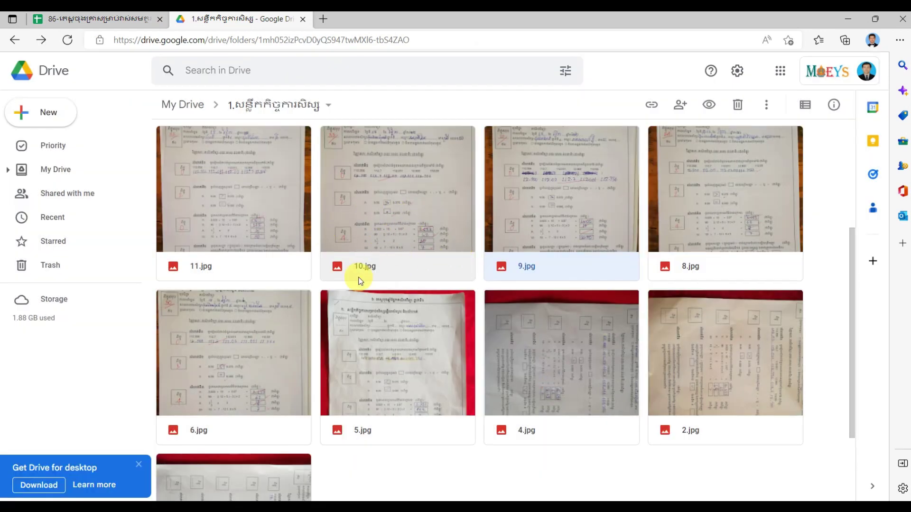
right_click(403, 197)
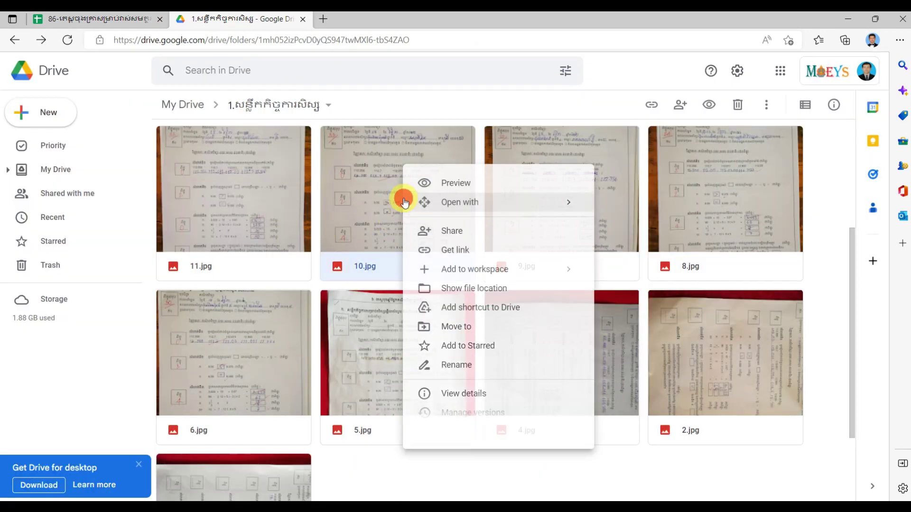
click(538, 251)
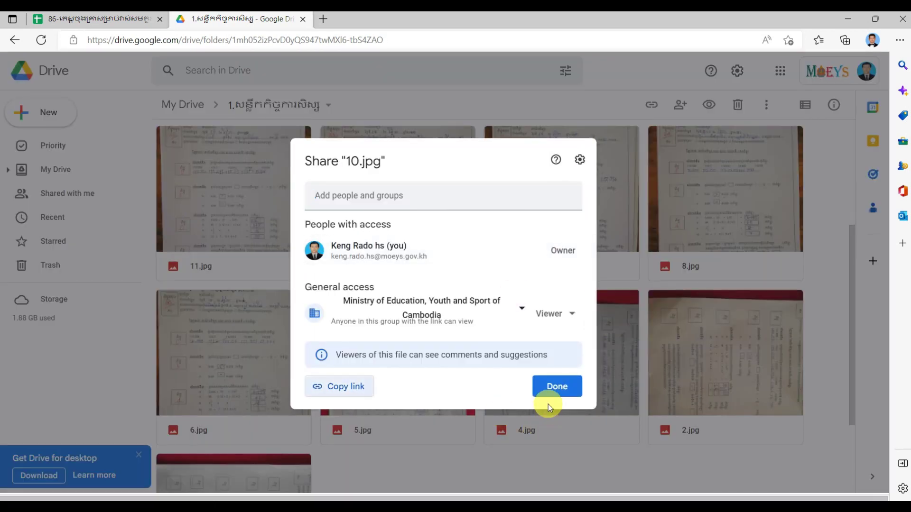
click(332, 390)
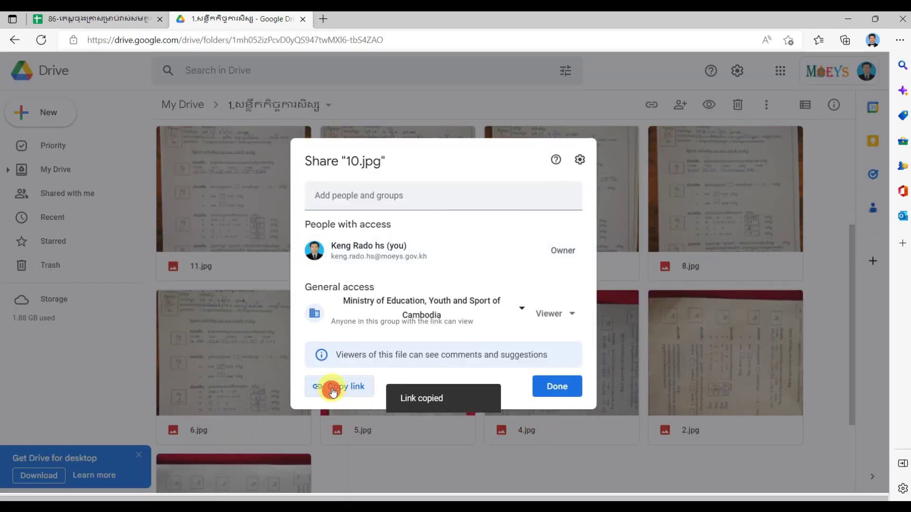
- Return to the spreadsheet and apply the copied 10.jpg link to cell T14
click(95, 22)
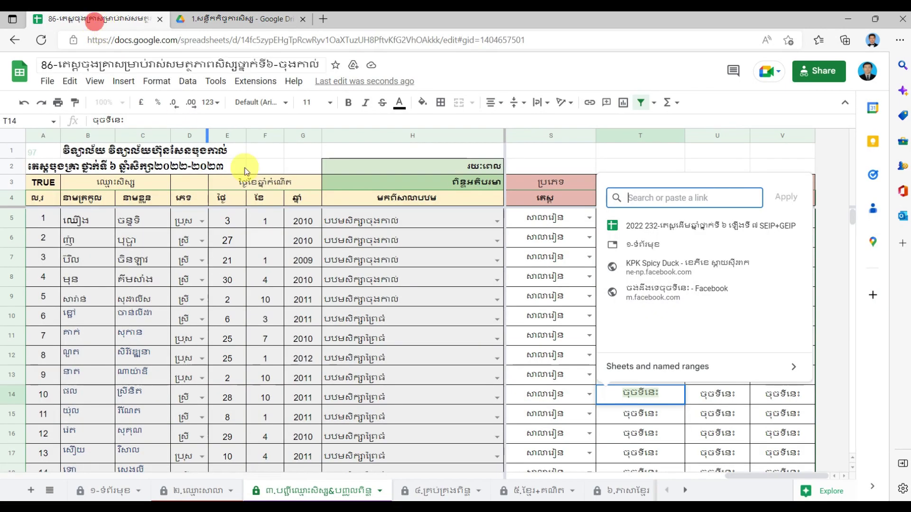
right_click(645, 202)
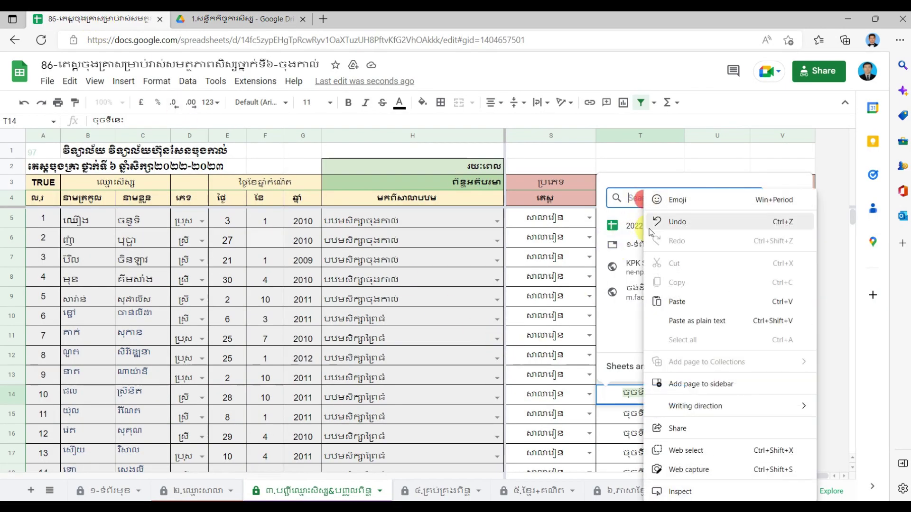
click(686, 299)
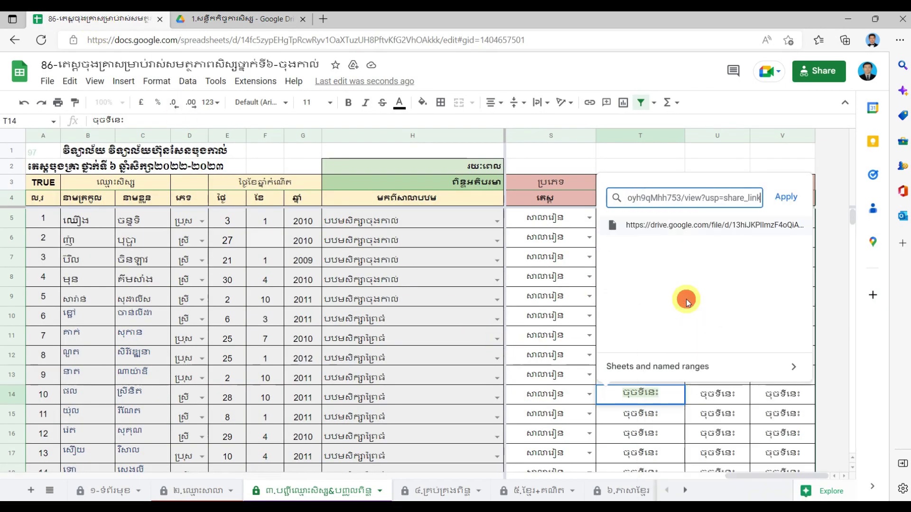
click(786, 197)
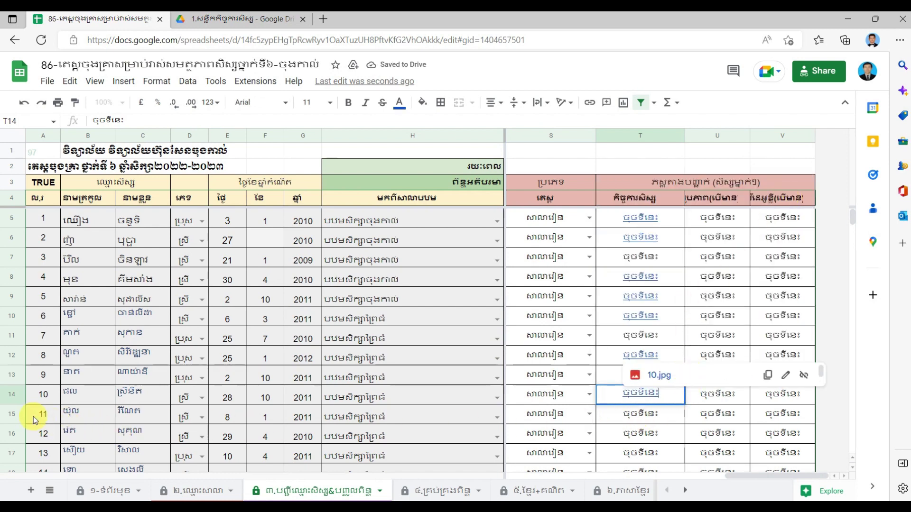
- Open link insertion on cell T15 for student number 11
click(640, 419)
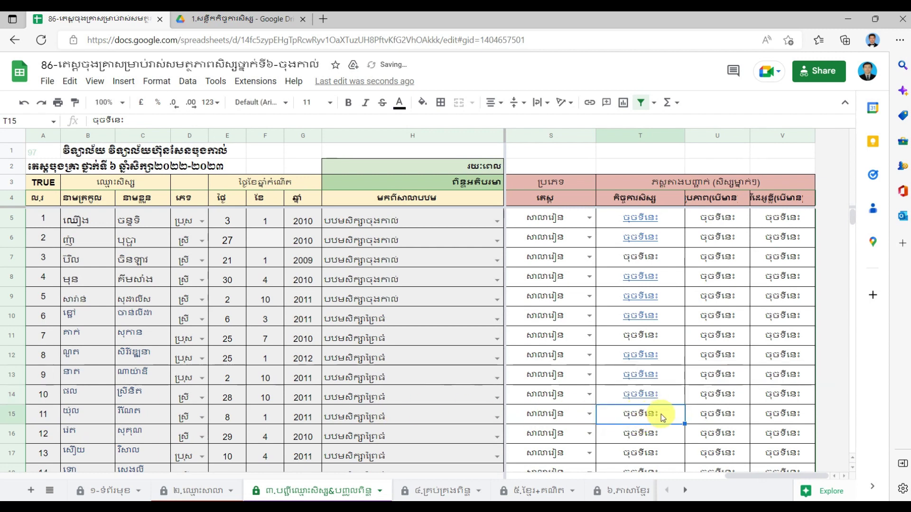
right_click(661, 414)
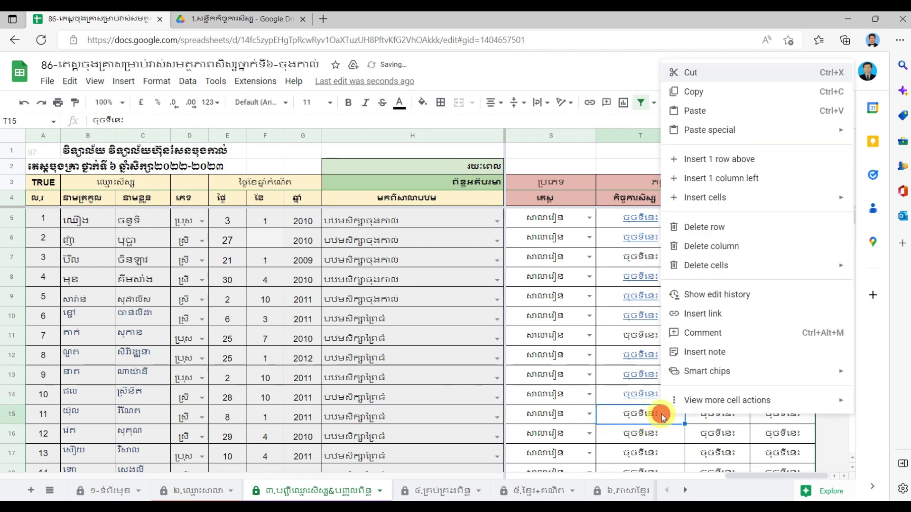
click(736, 312)
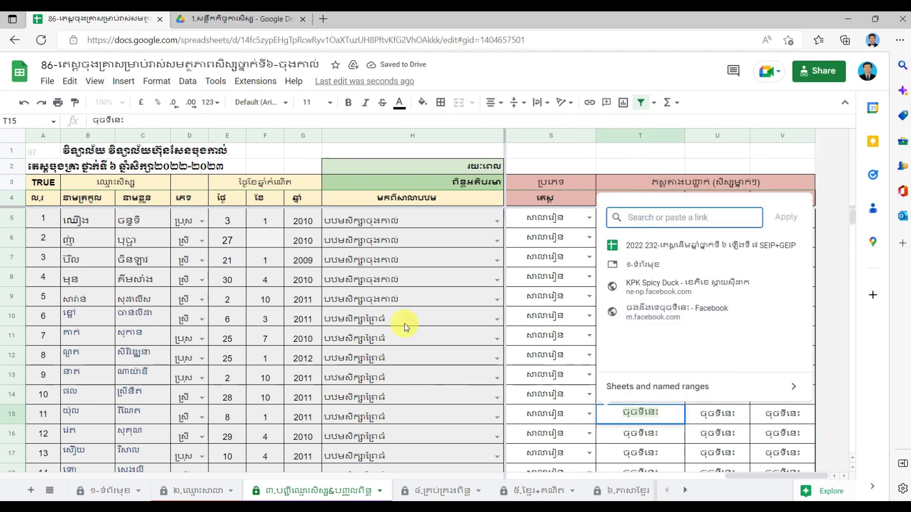
- Switch to Google Drive, close the sharing settings of 10.jpg and copy the sharing link of 11.jpg
click(223, 19)
click(550, 386)
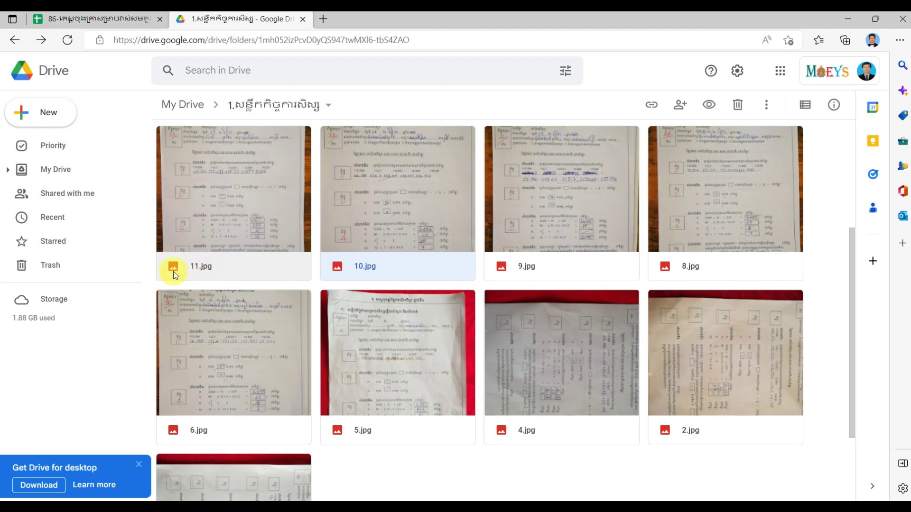
right_click(224, 196)
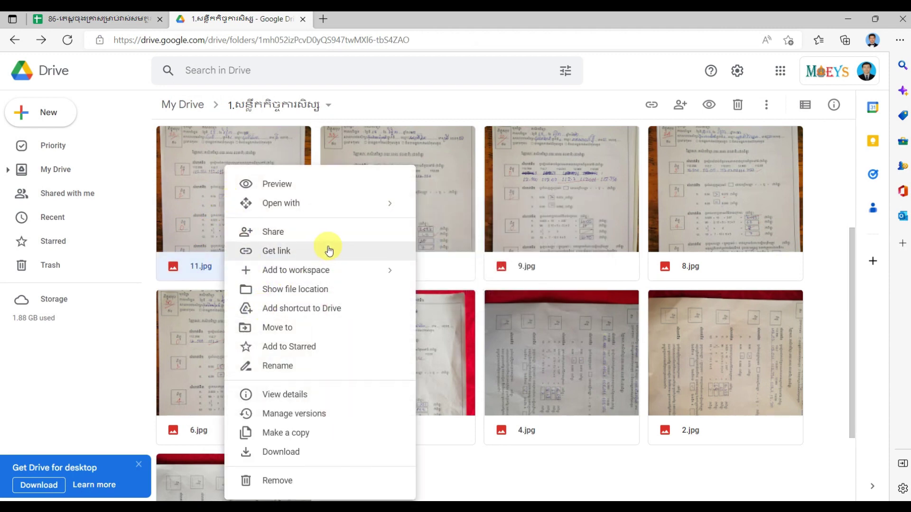
click(328, 250)
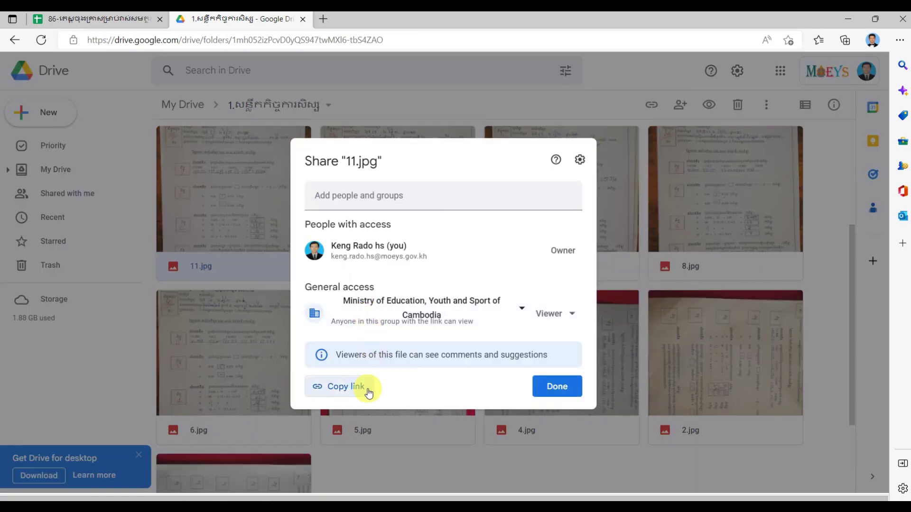
click(359, 389)
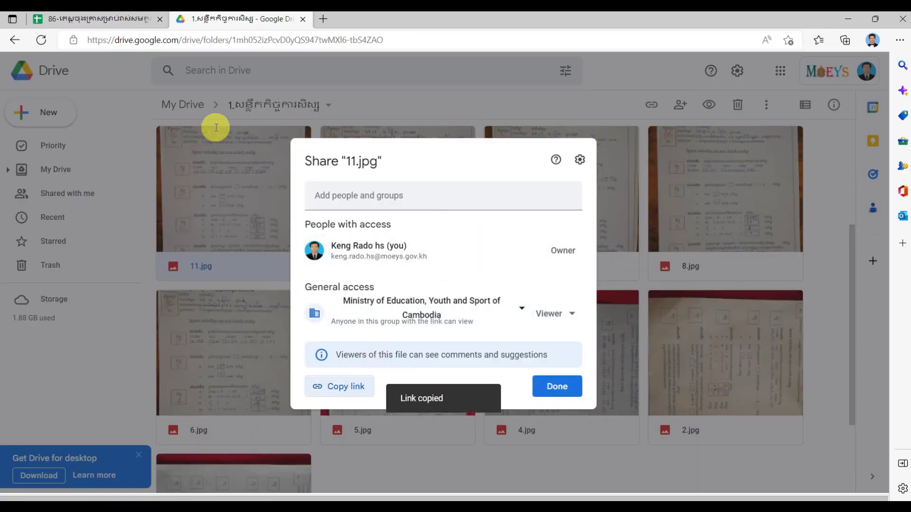
- Return to the spreadsheet and apply the copied 11.jpg link to cell T15
click(107, 19)
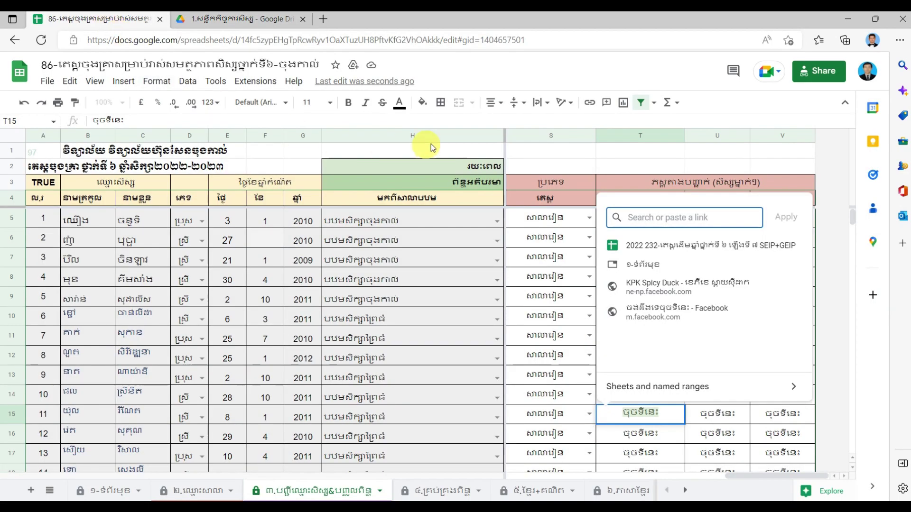
right_click(649, 217)
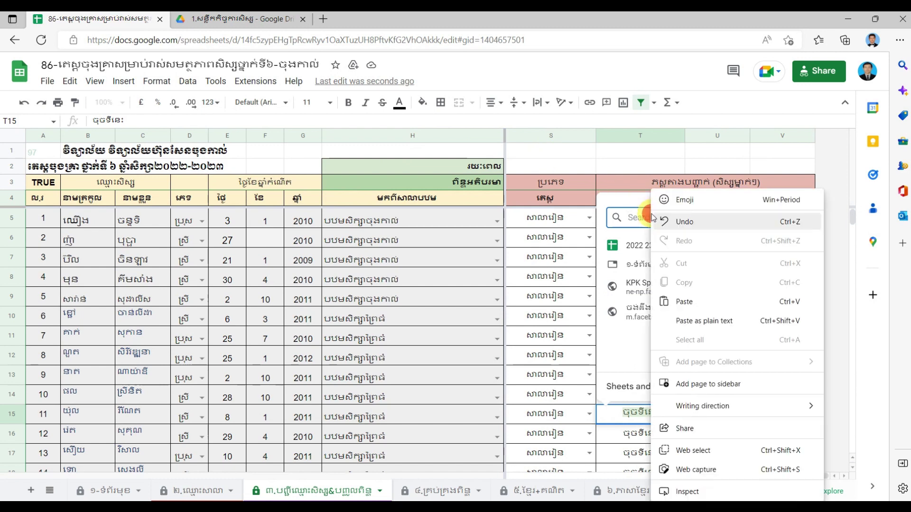
click(684, 302)
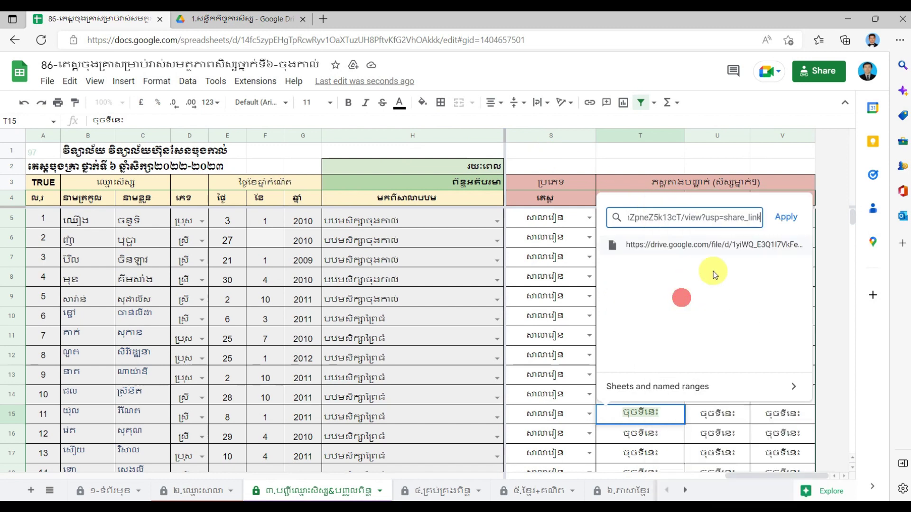
click(787, 218)
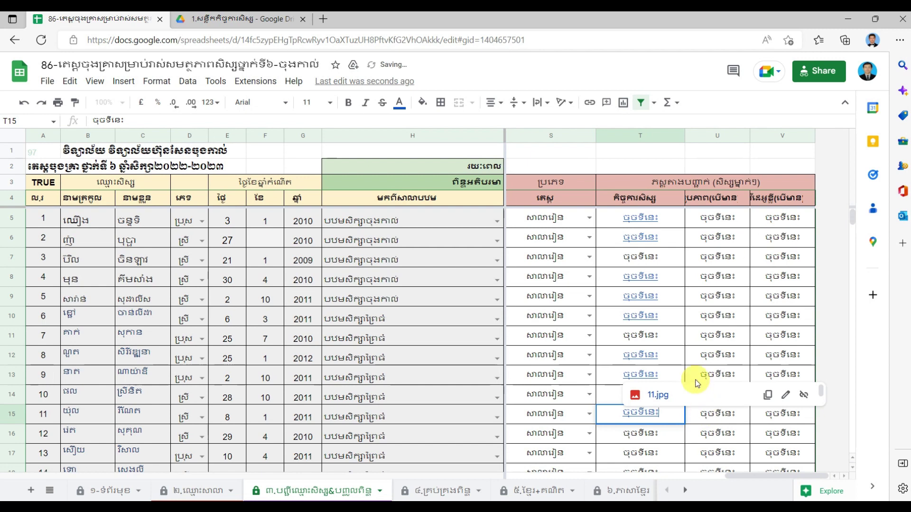
- Locate the row of student number 12 and open link insertion on its evidence cell T16
scroll(689, 343, down, 2)
click(632, 427)
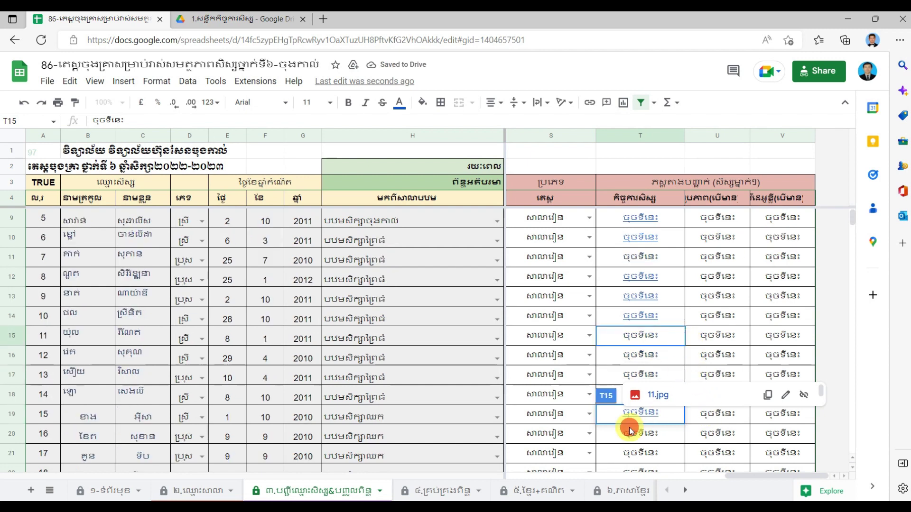
scroll(684, 356, down, 4)
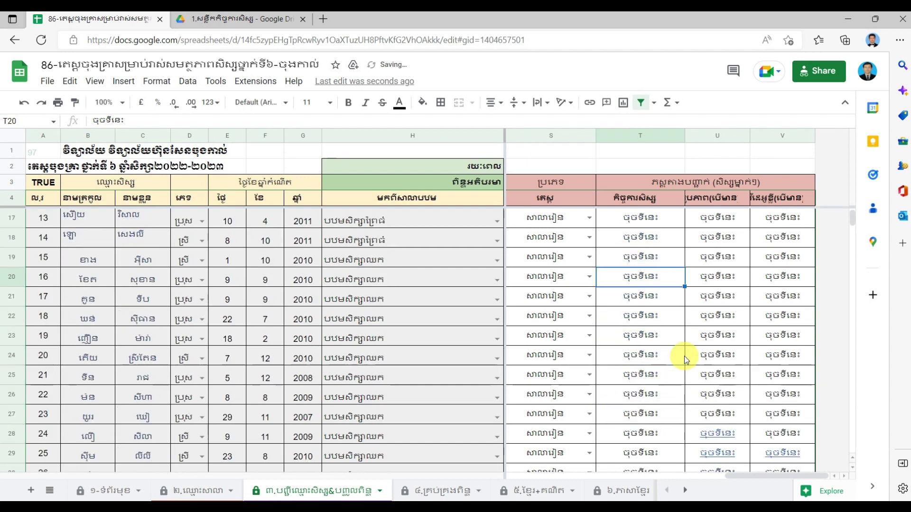
scroll(684, 356, up, 2)
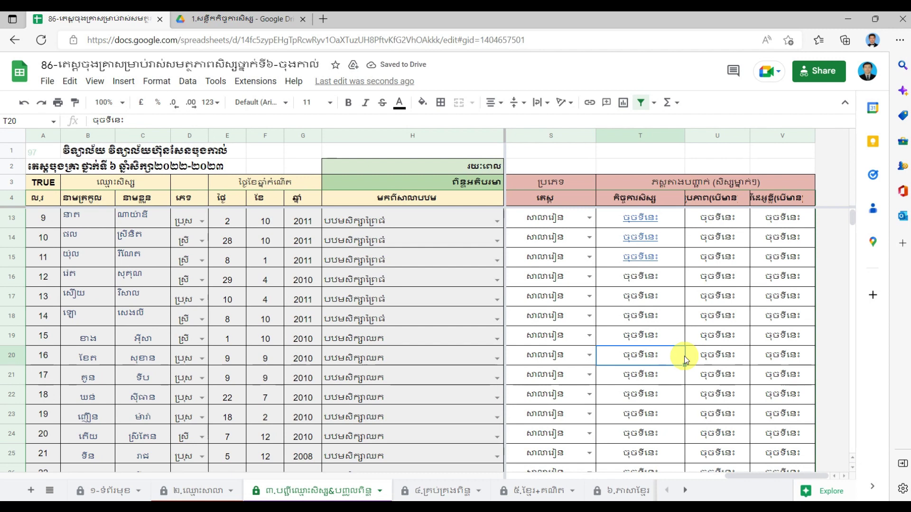
scroll(684, 356, up, 1)
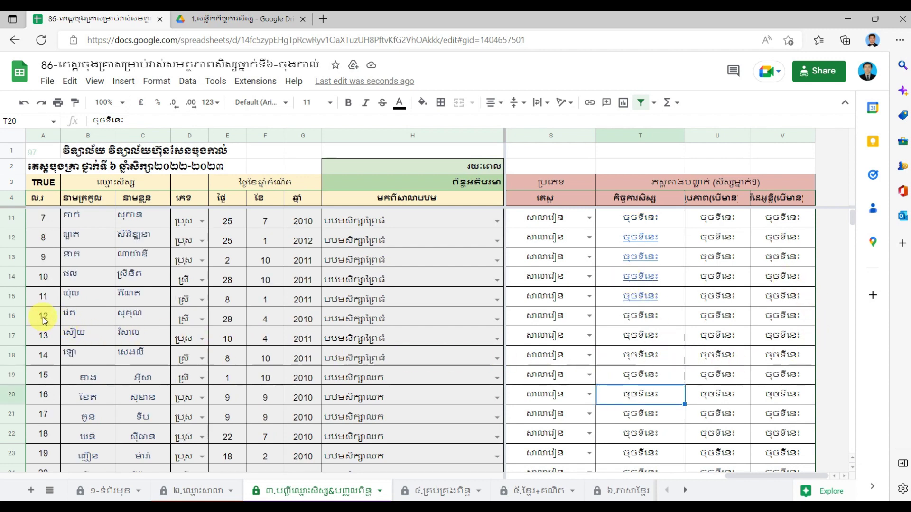
click(10, 317)
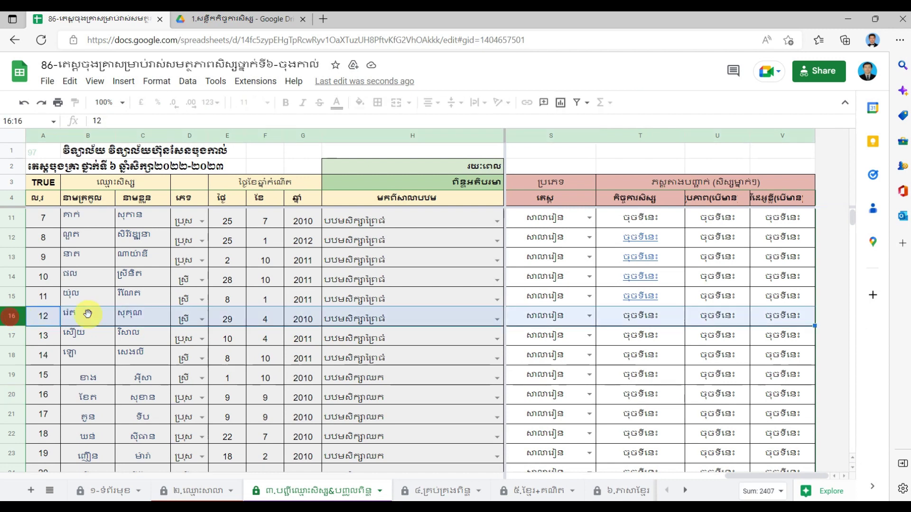
click(653, 317)
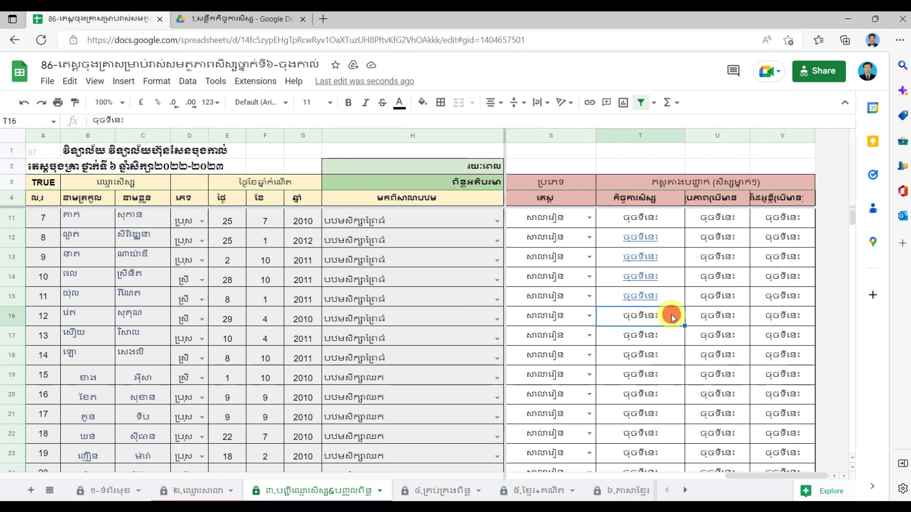
right_click(672, 318)
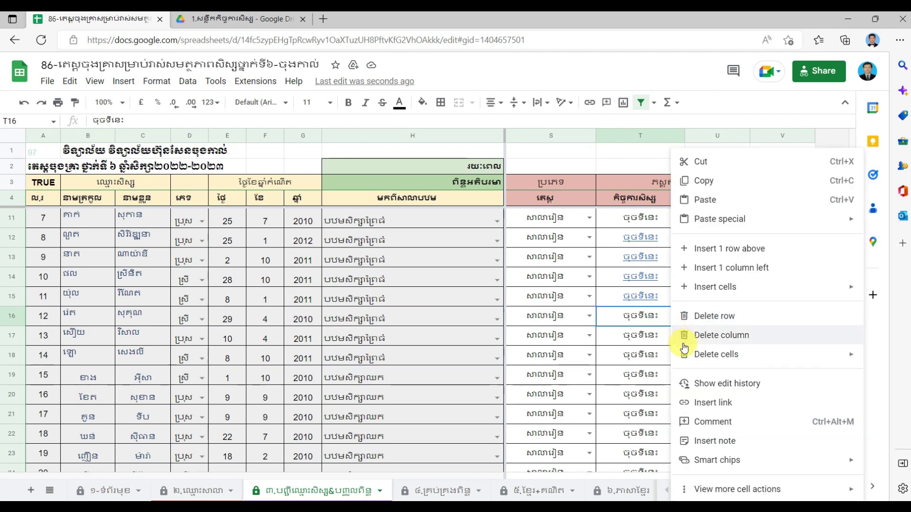
click(773, 407)
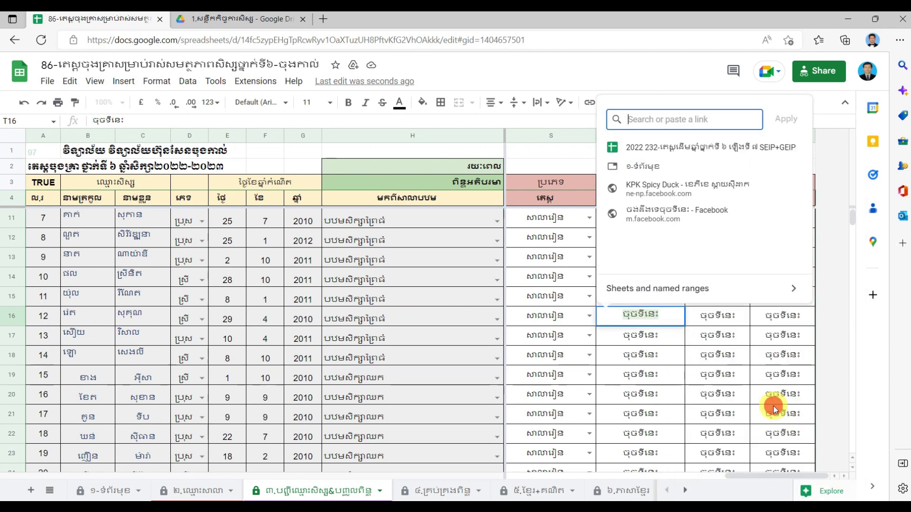
- Switch to Google Drive, close the sharing settings of 11.jpg and copy the sharing link of 12.jpg
click(243, 20)
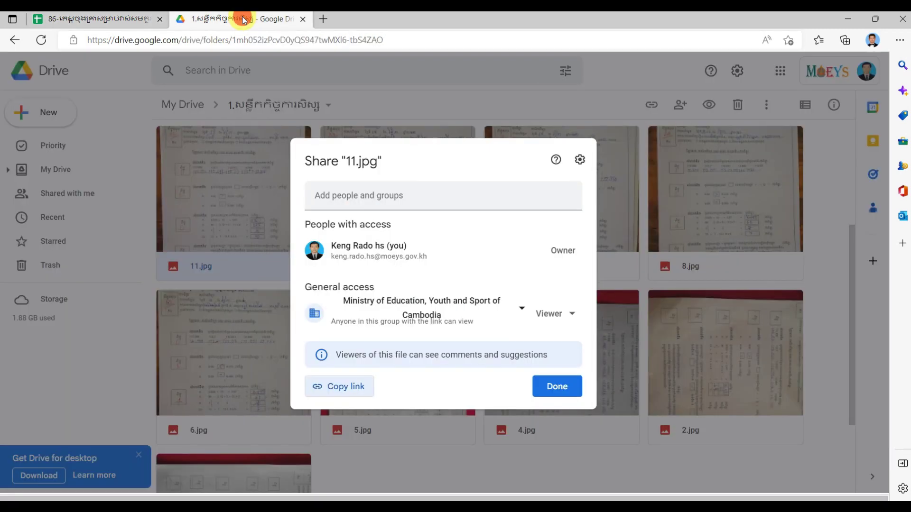
click(576, 394)
scroll(510, 355, up, 4)
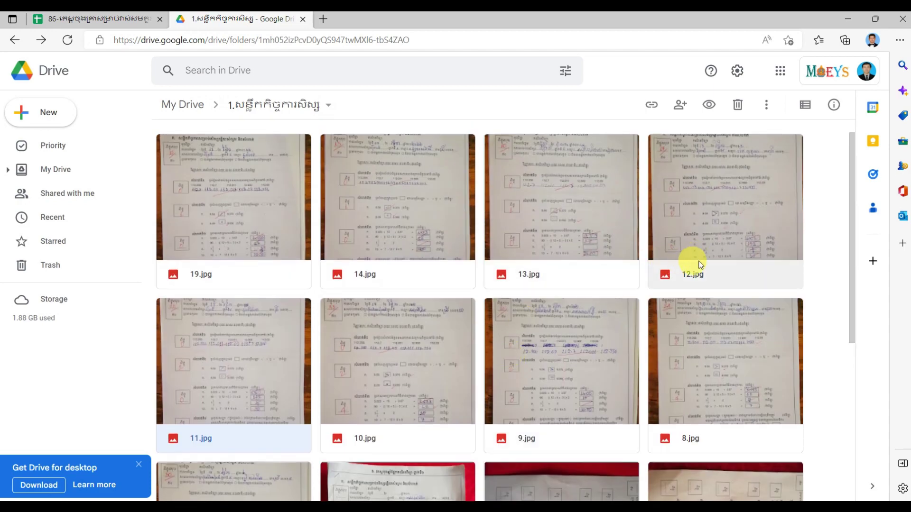
click(721, 215)
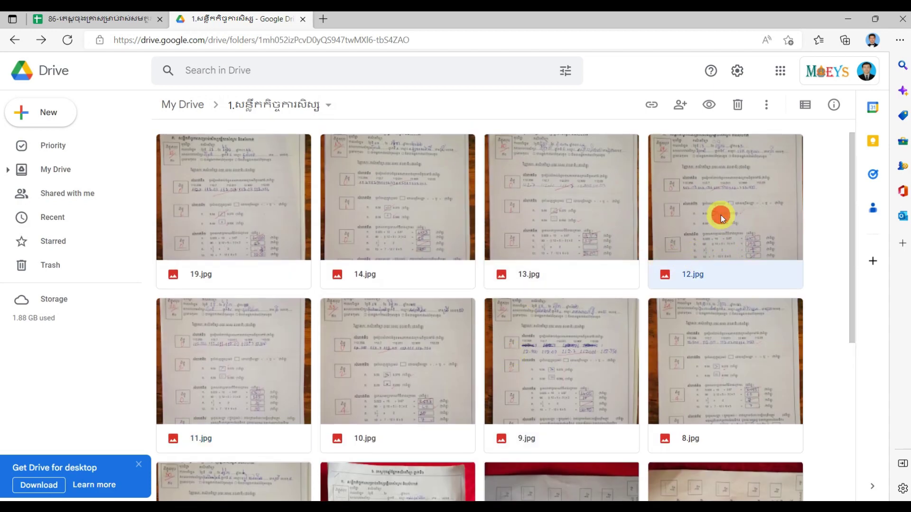
right_click(721, 215)
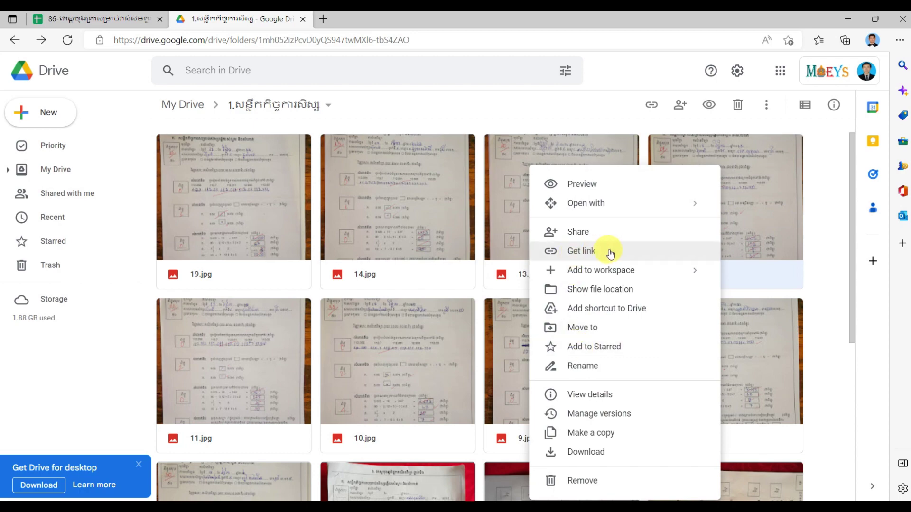
click(611, 252)
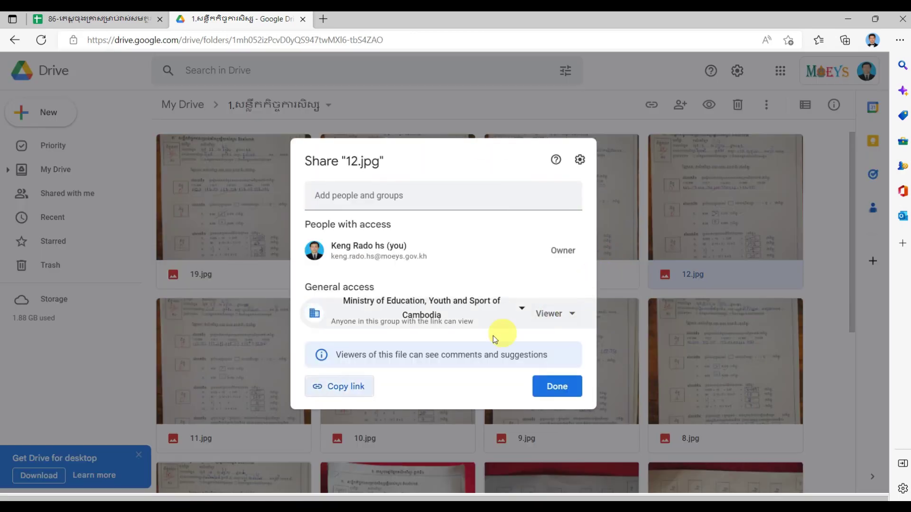
click(354, 388)
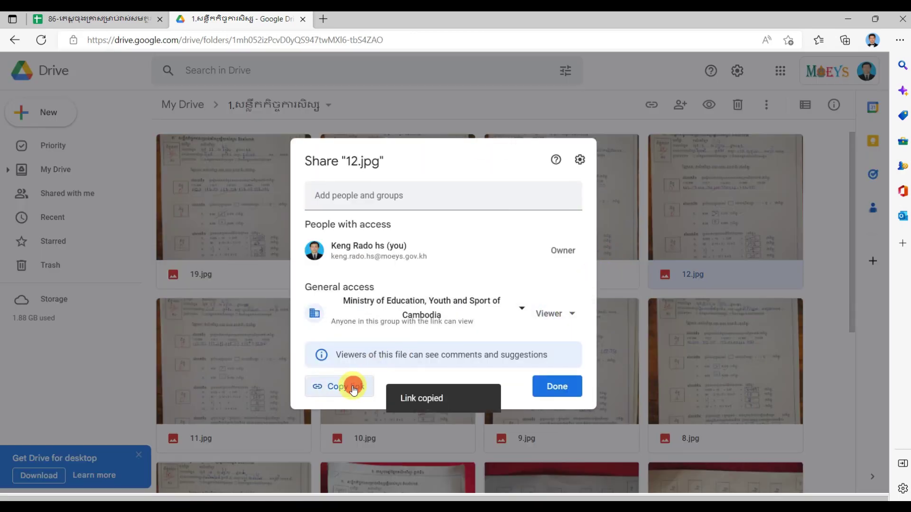
- Return to the spreadsheet and apply the copied 12.jpg link to cell T16
click(115, 21)
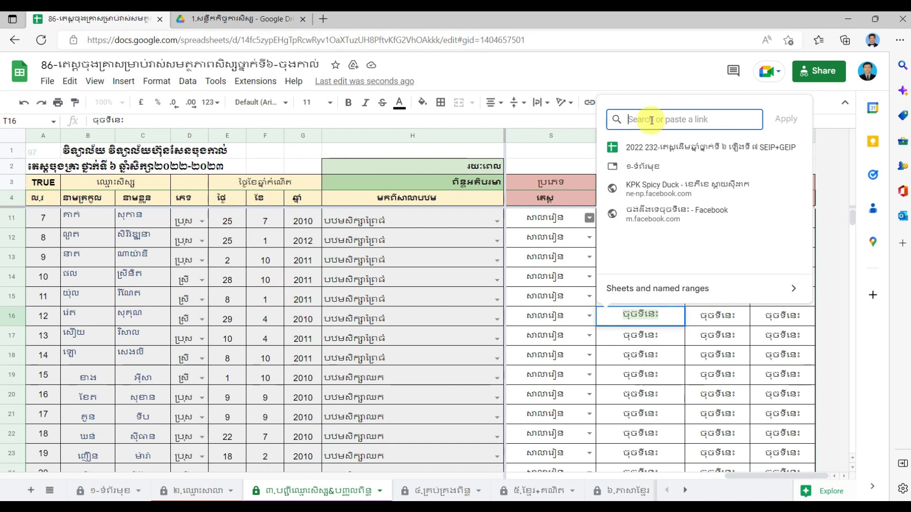
right_click(649, 119)
click(687, 232)
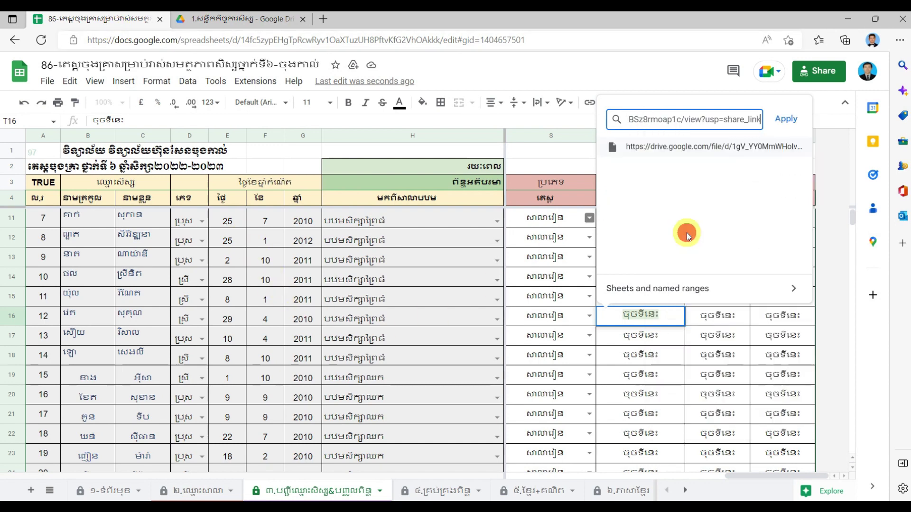
click(796, 125)
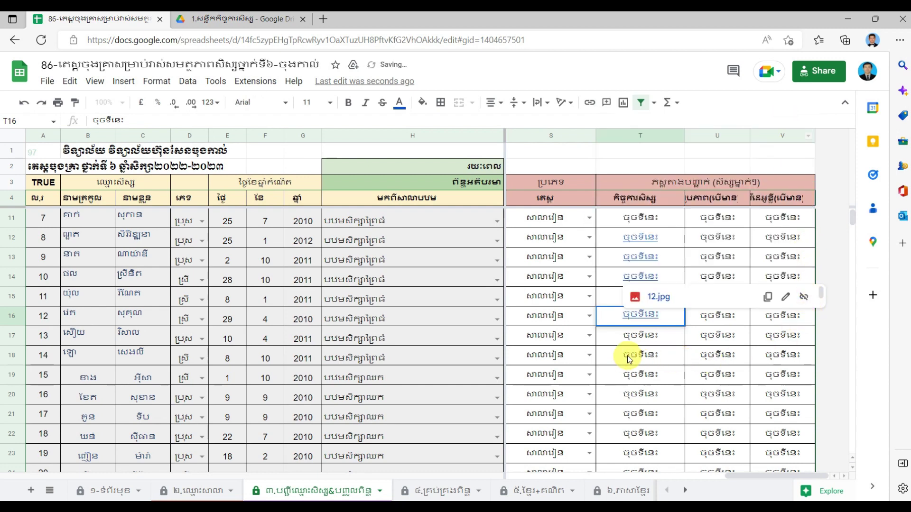
- Locate the row of student number 13 and open link insertion on its evidence cell T17
click(13, 337)
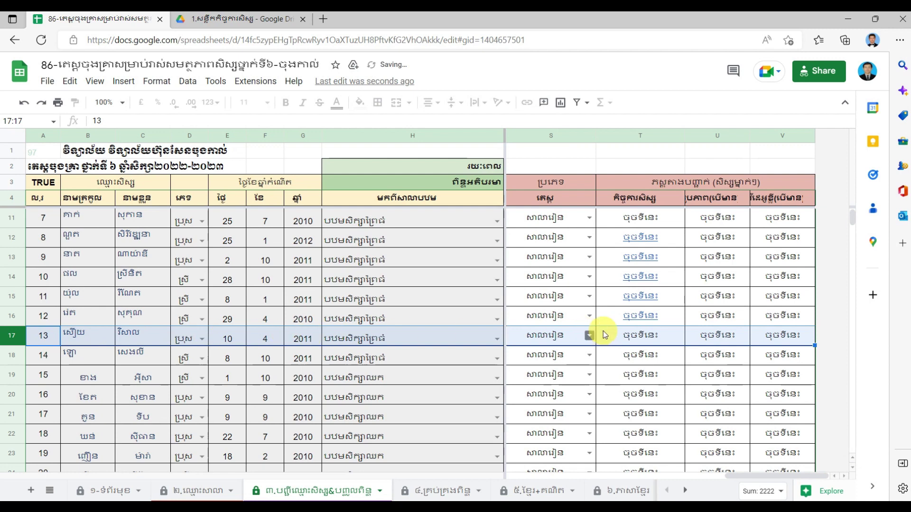
click(648, 336)
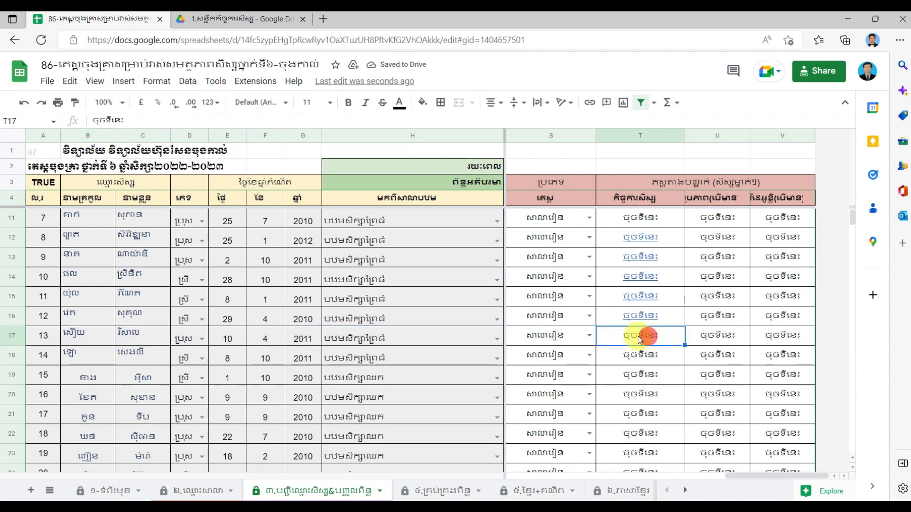
right_click(659, 336)
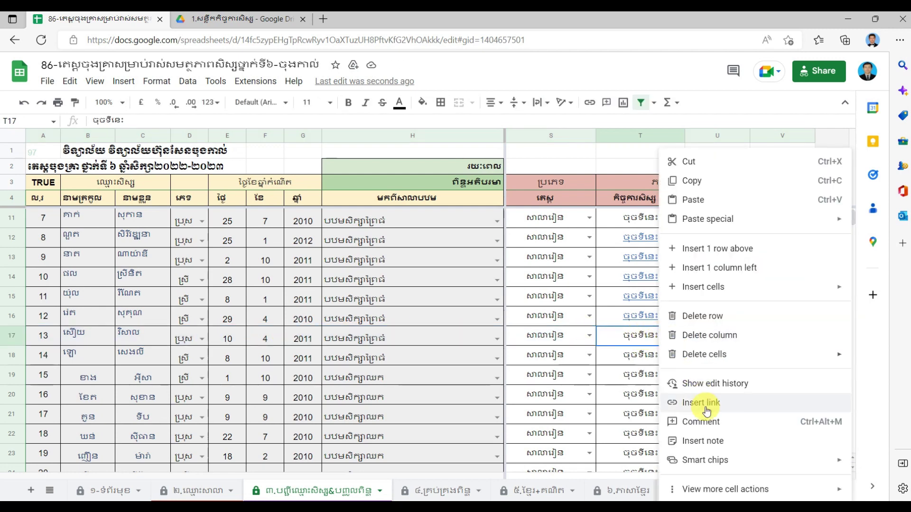
click(722, 403)
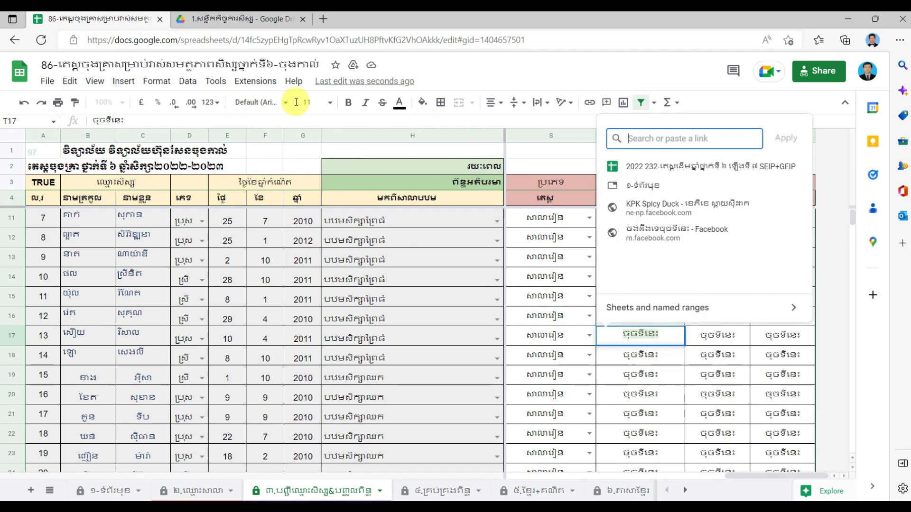
- Switch to Google Drive, close the sharing settings of 12.jpg and copy the sharing link of 13.jpg
click(241, 21)
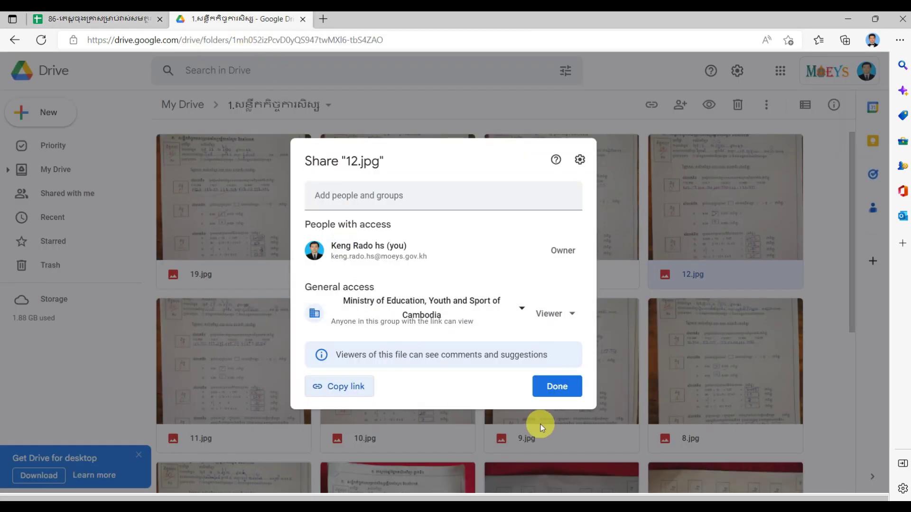
click(556, 390)
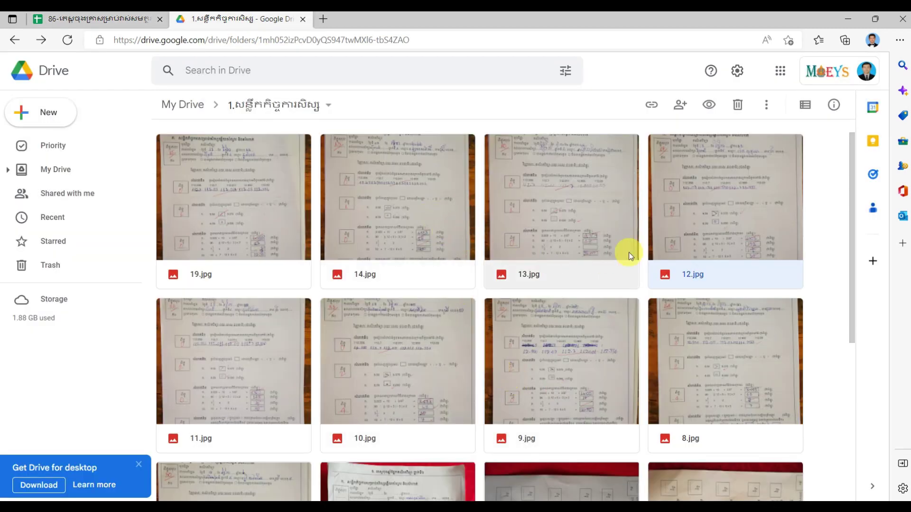
click(562, 220)
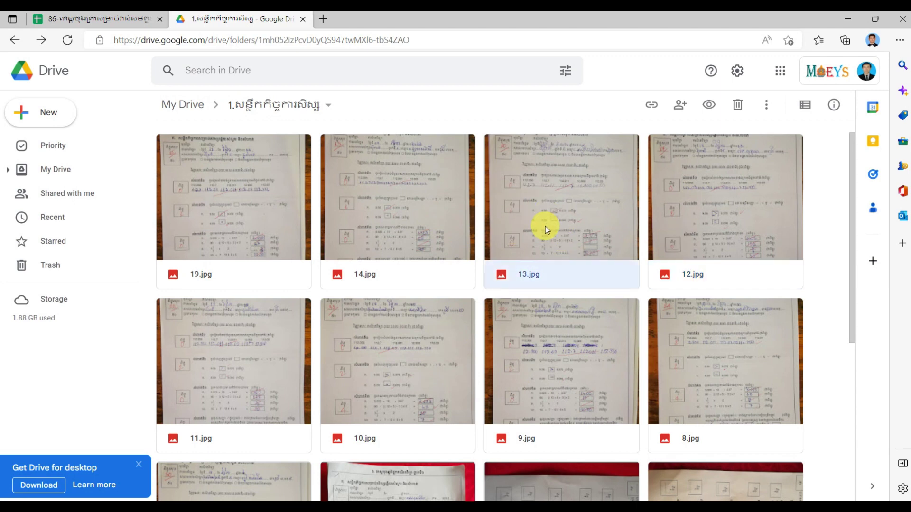
right_click(597, 196)
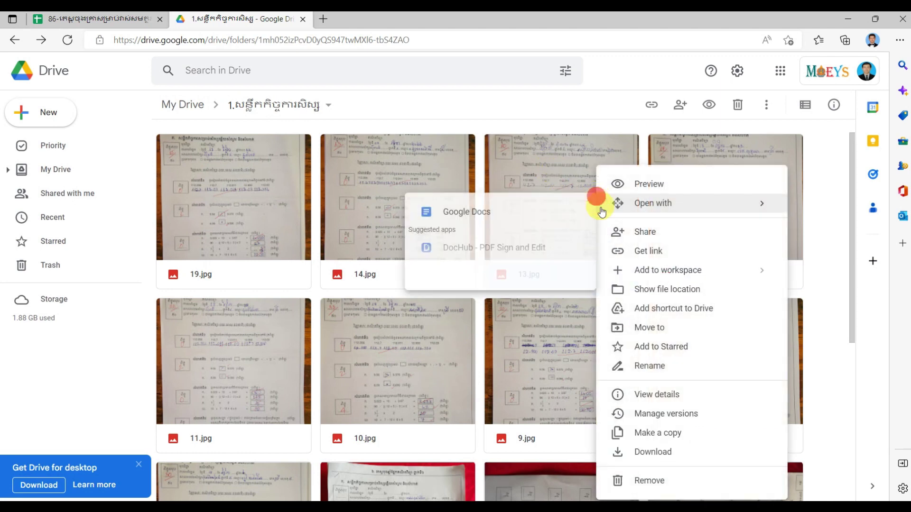
click(709, 252)
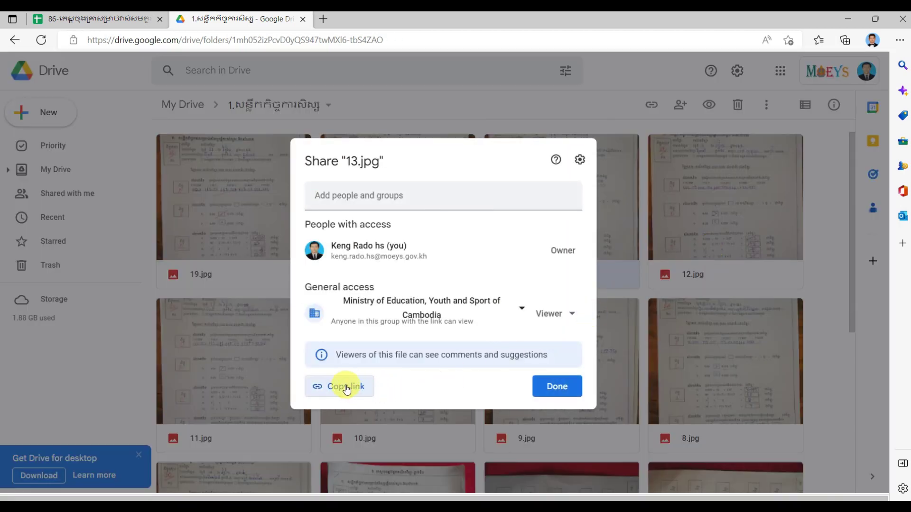
click(346, 387)
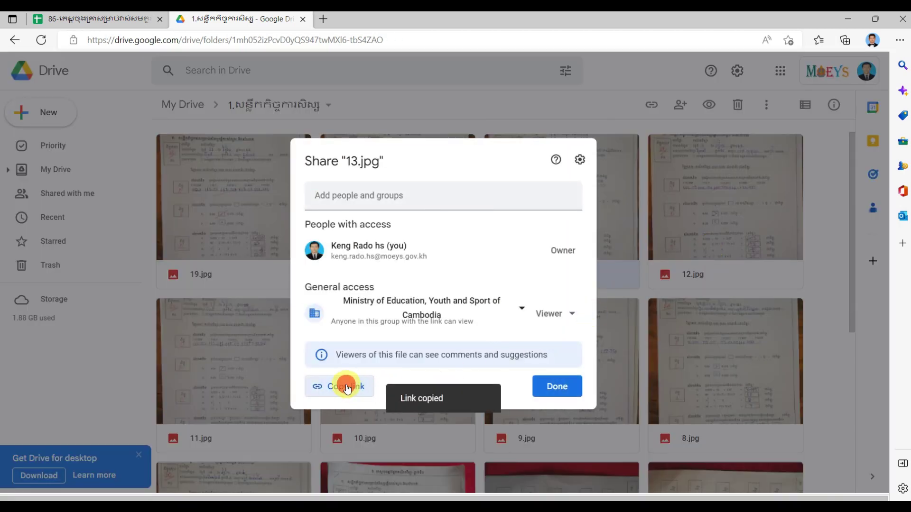
- Return to the spreadsheet and apply the copied 13.jpg link to cell T17
click(94, 21)
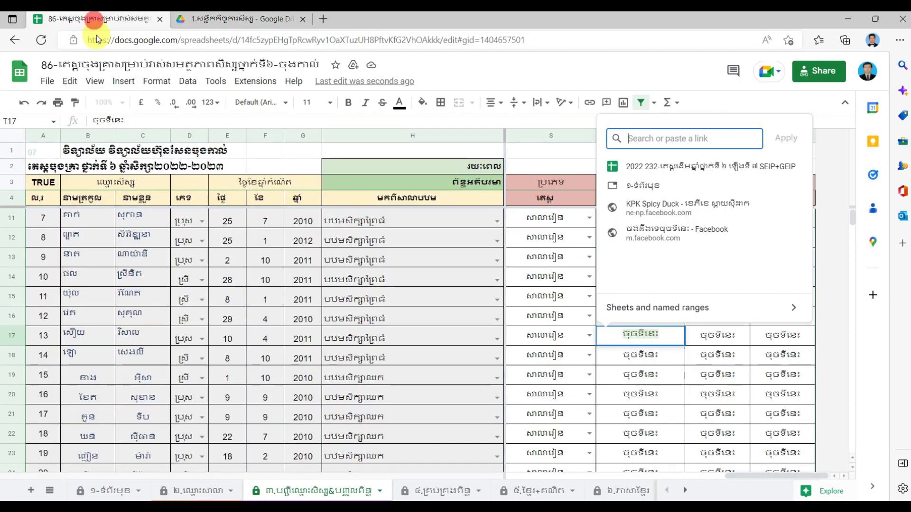
right_click(636, 138)
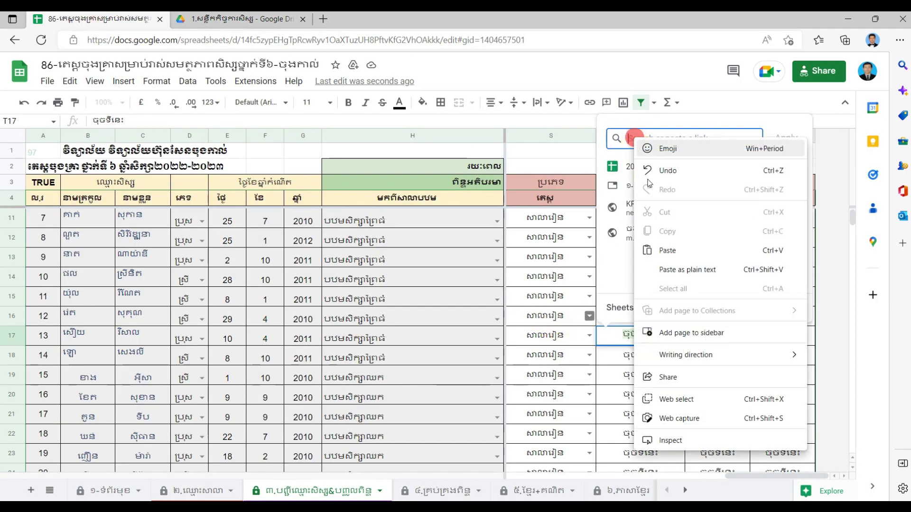
click(664, 251)
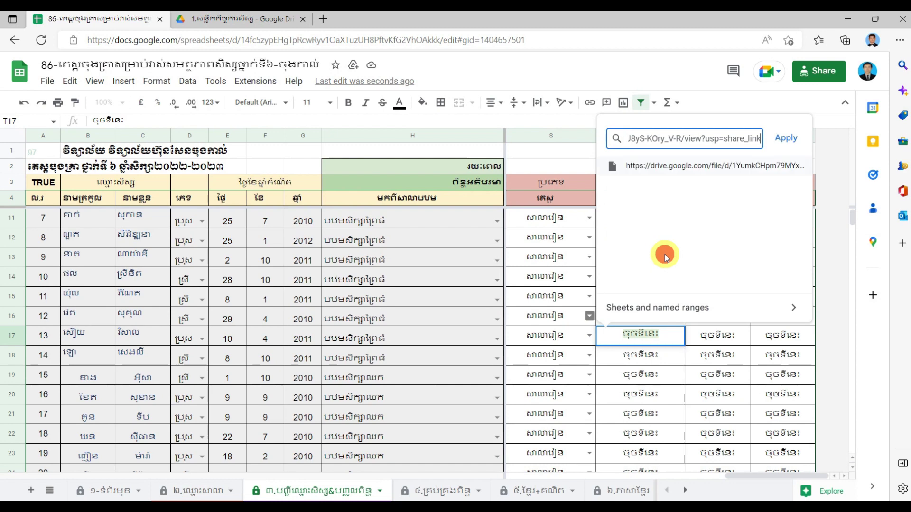
click(786, 139)
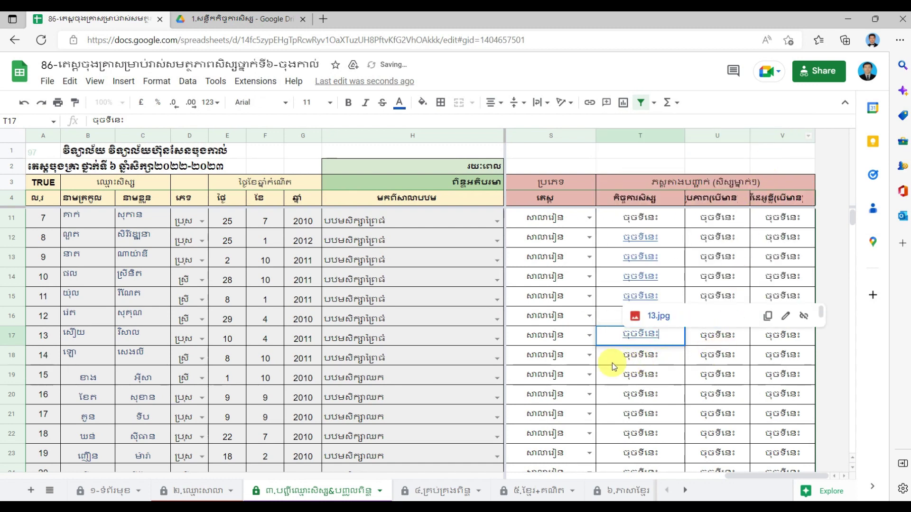
- Locate the row of student number 14 and open link insertion on its evidence cell T18
click(11, 356)
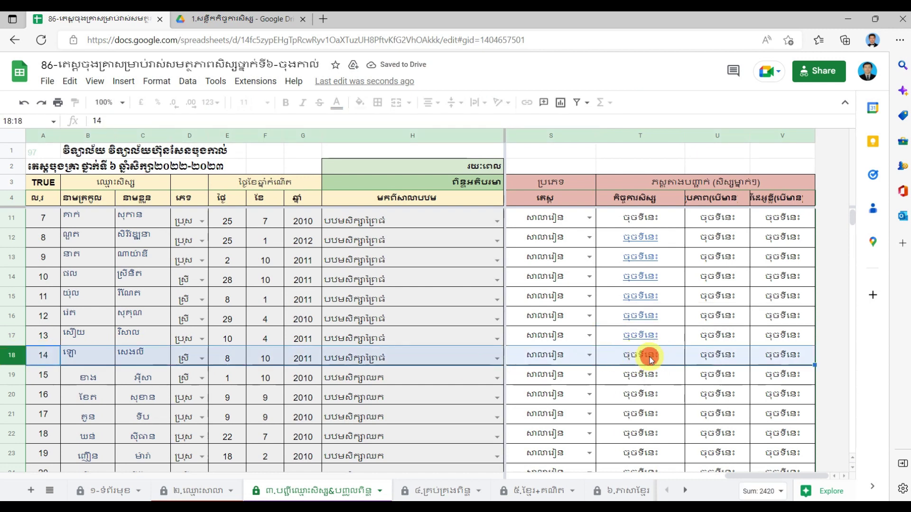
click(650, 358)
right_click(649, 359)
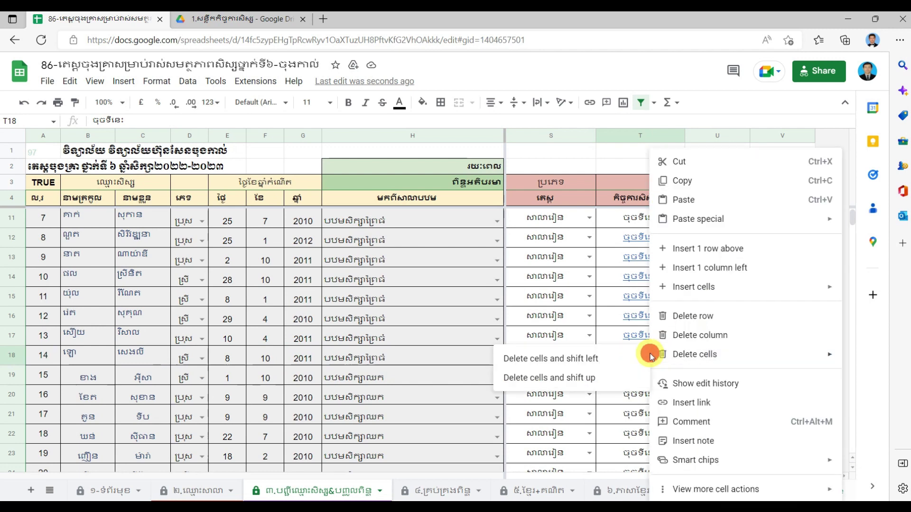
click(691, 402)
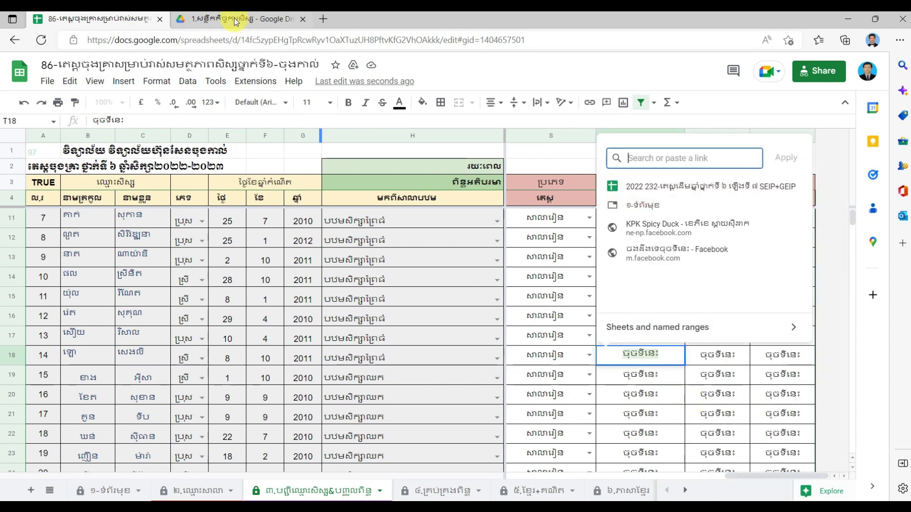
- Switch to Google Drive, close the sharing settings of 13.jpg and copy the sharing link of 14.jpg
click(232, 21)
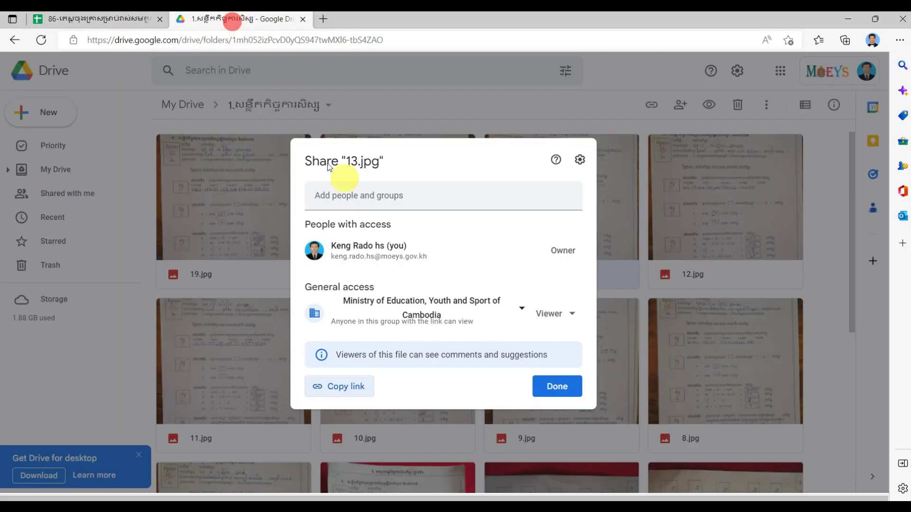
click(563, 389)
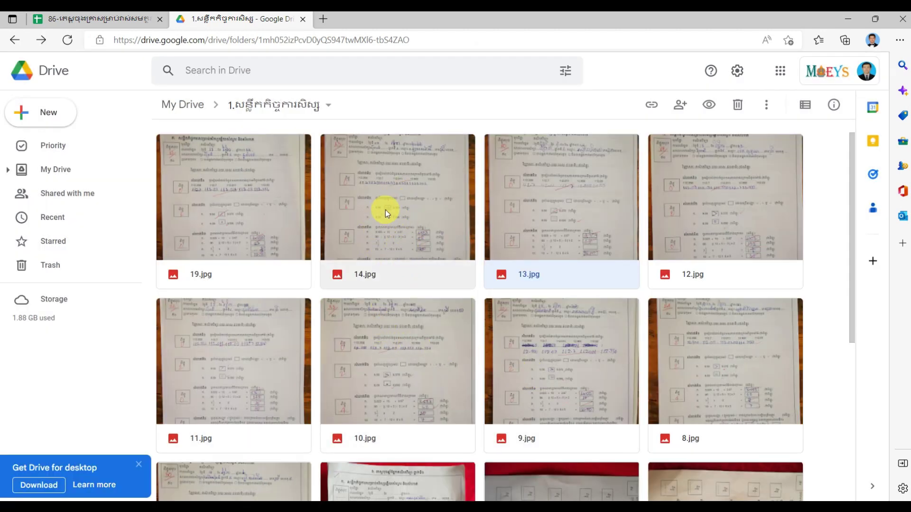
right_click(395, 218)
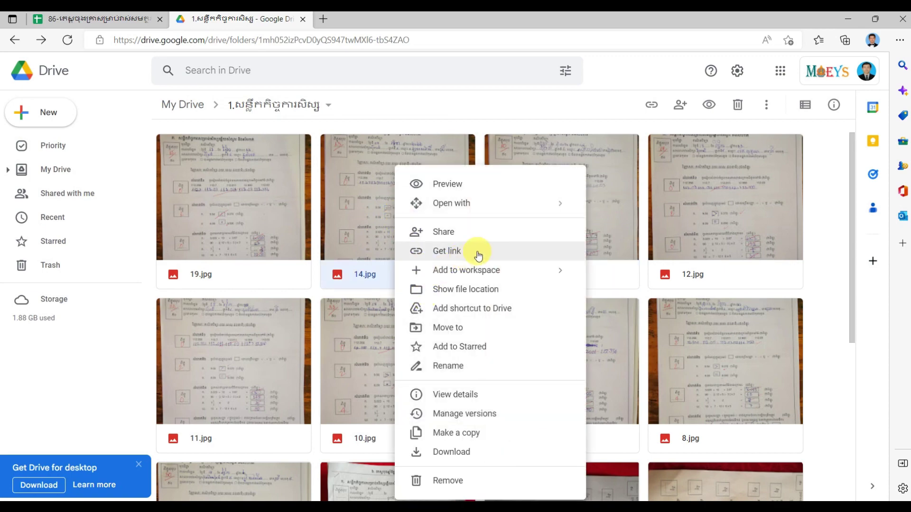
click(513, 255)
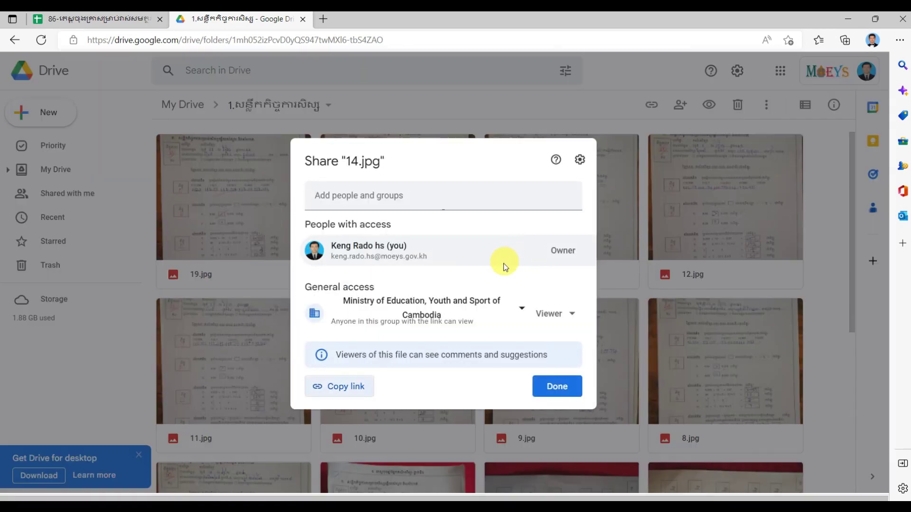
click(355, 388)
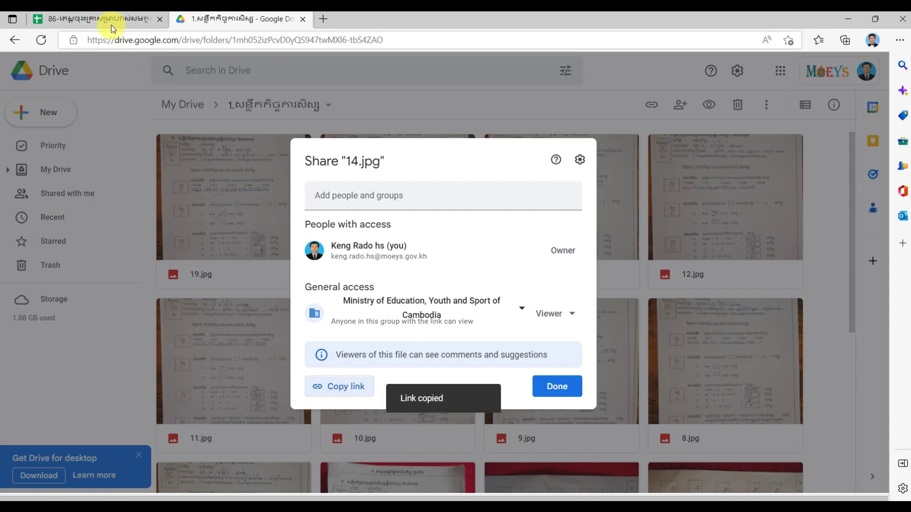
- Return to the spreadsheet and apply the copied 14.jpg link to cell T18
click(111, 22)
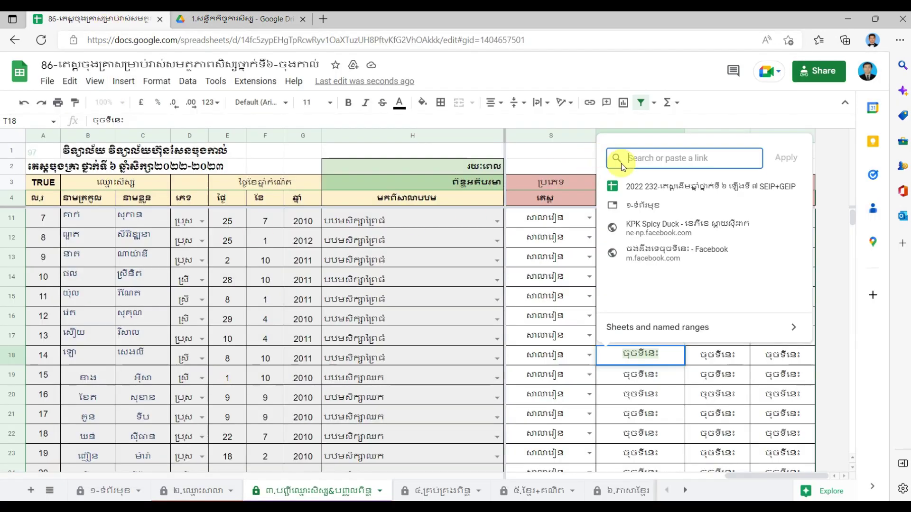
right_click(653, 158)
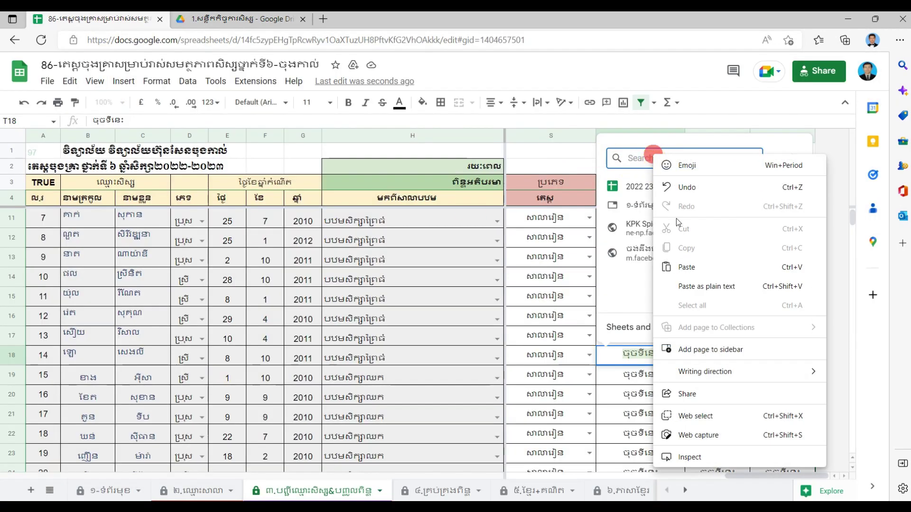
click(687, 262)
click(786, 159)
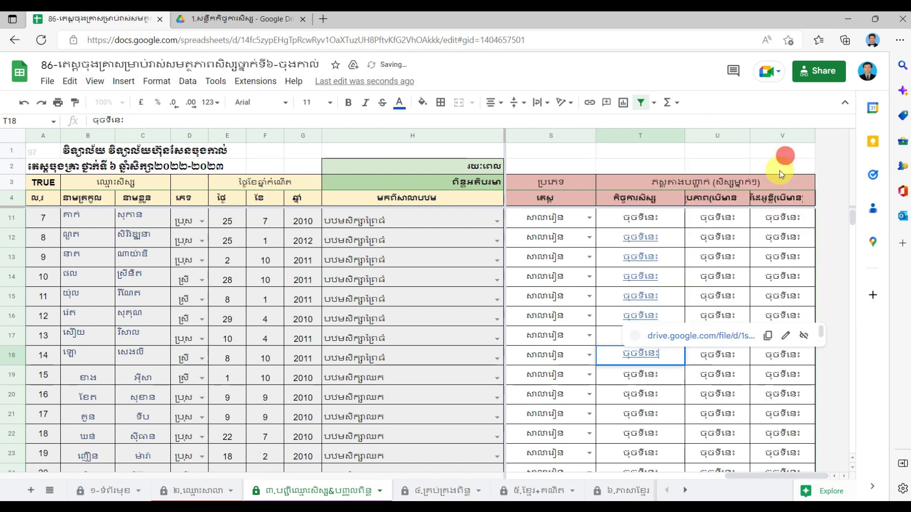
click(721, 379)
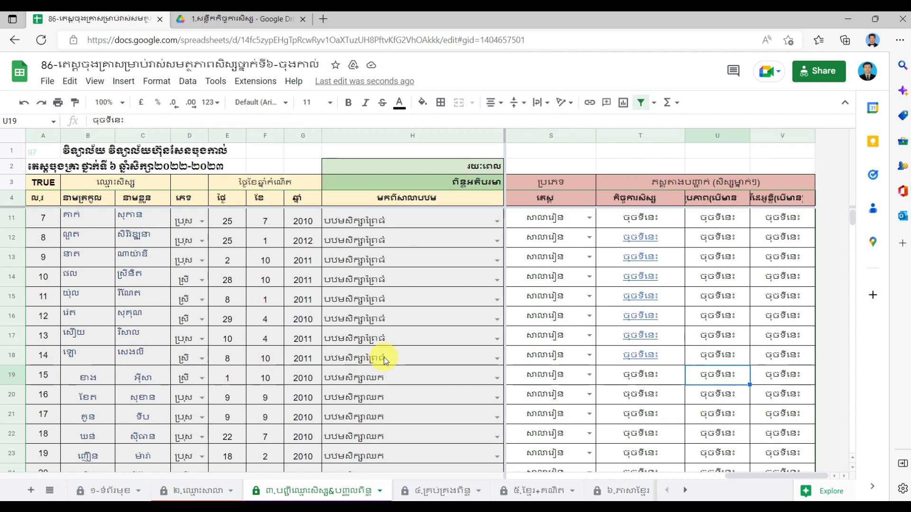
- Open link insertion on the photo evidence cell U5 in the row of student number 1
scroll(383, 357, up, 2)
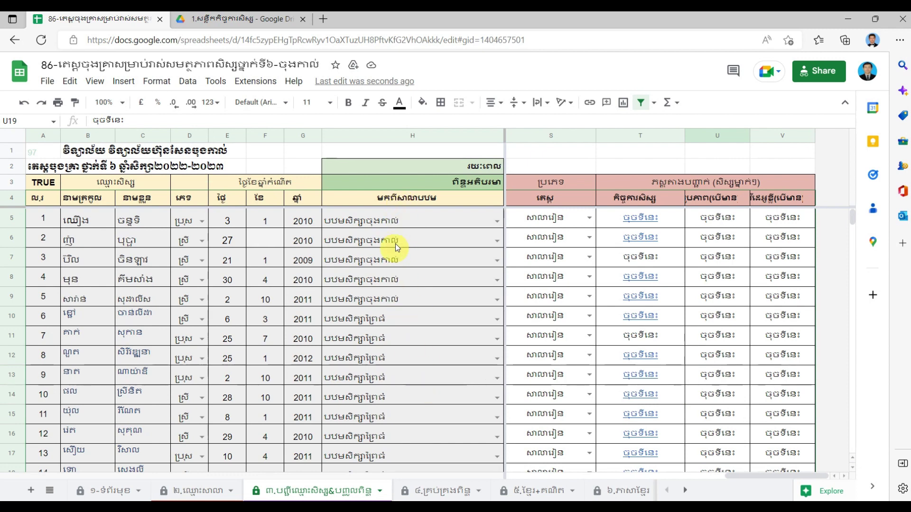
scroll(380, 361, down, 1)
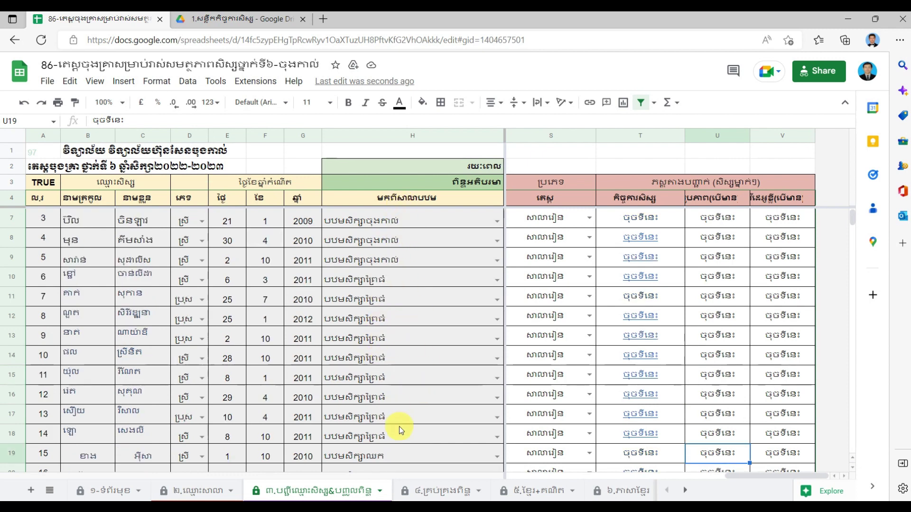
click(14, 430)
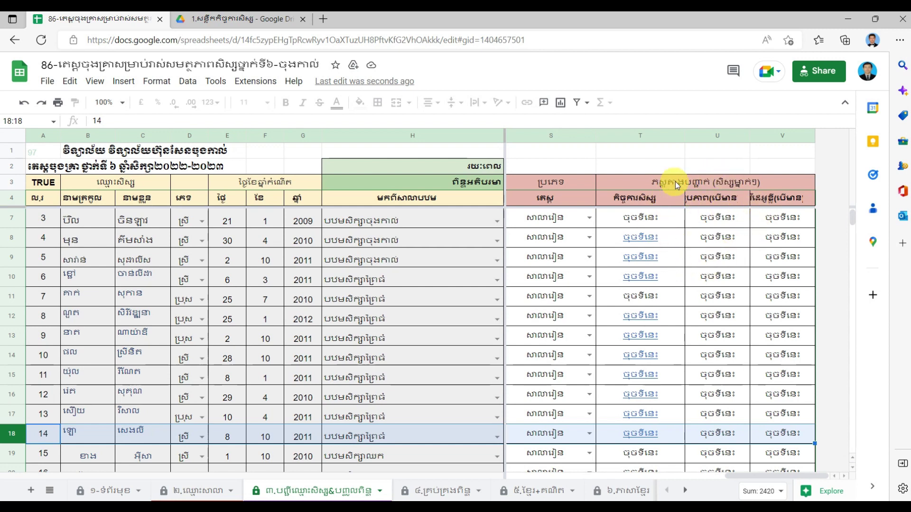
scroll(747, 238, up, 1)
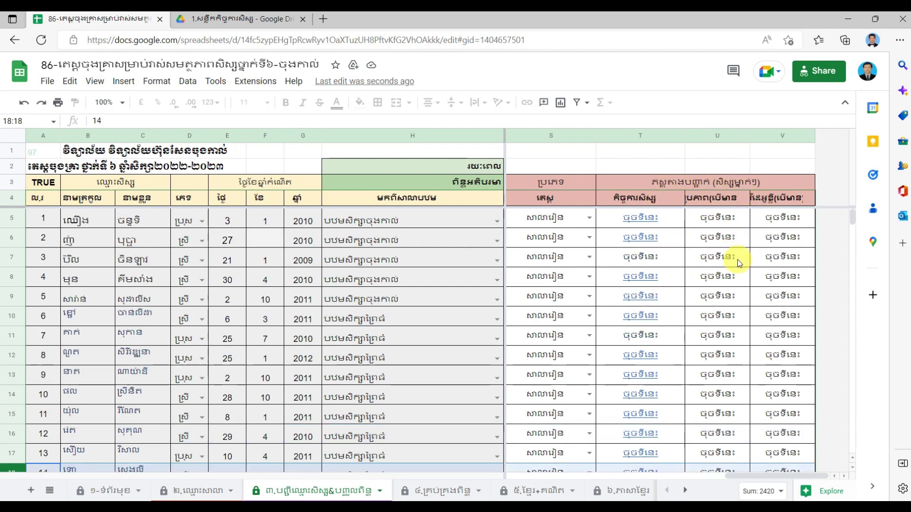
click(712, 223)
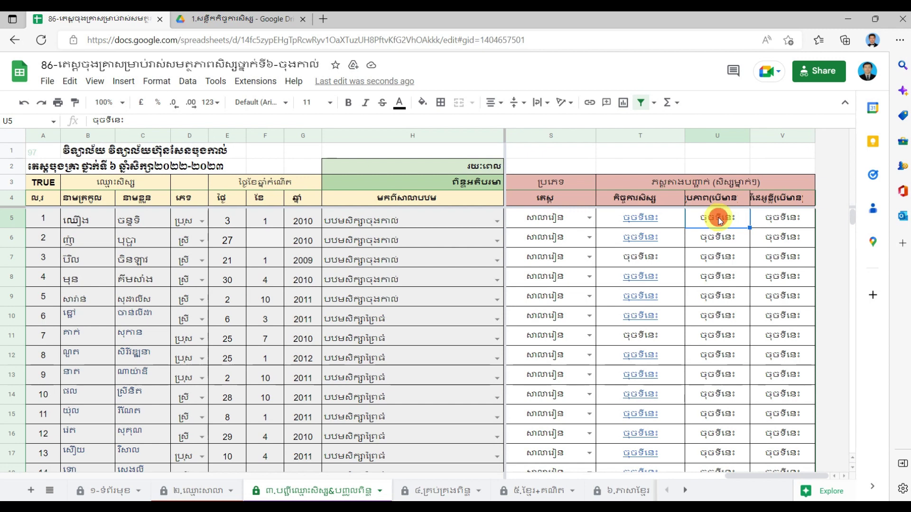
right_click(719, 219)
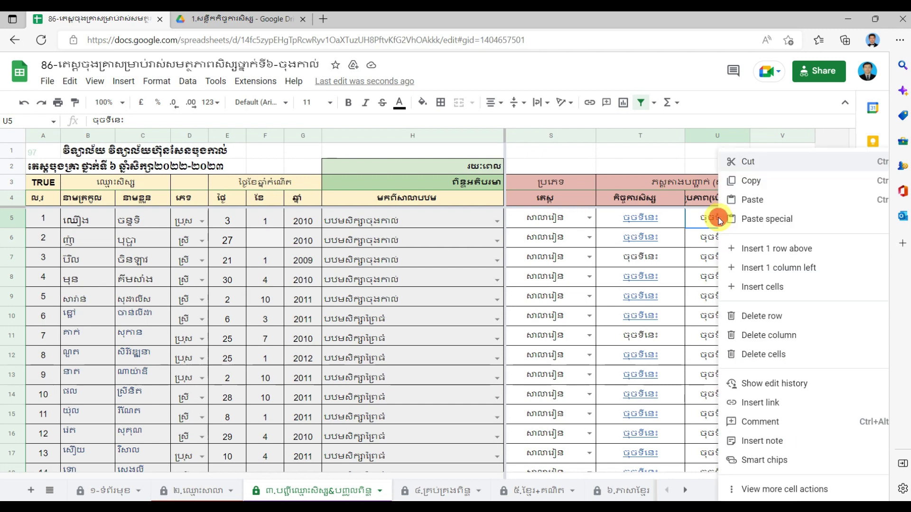
click(808, 401)
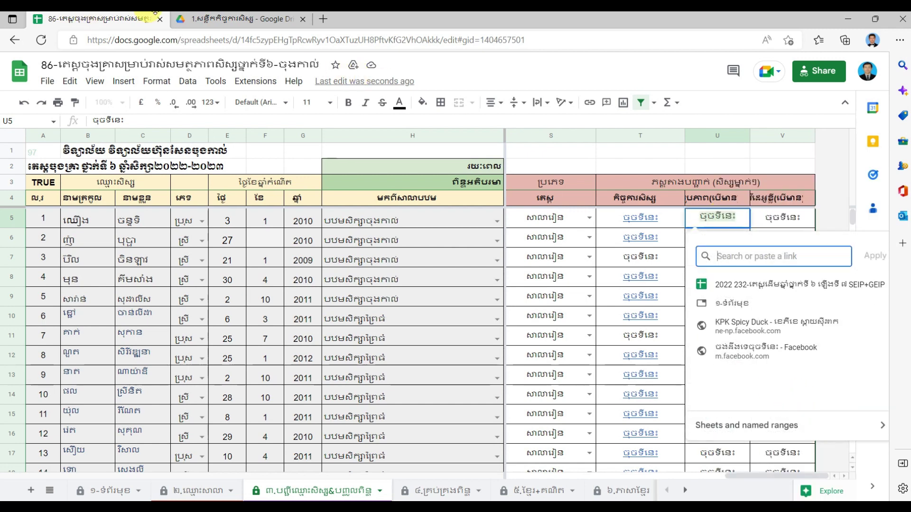
- Switch to Google Drive, close the sharing settings of 14.jpg and open the student photo folder 2.រូបថតសិស្ស in My Drive, locating 1a.jpg
click(235, 19)
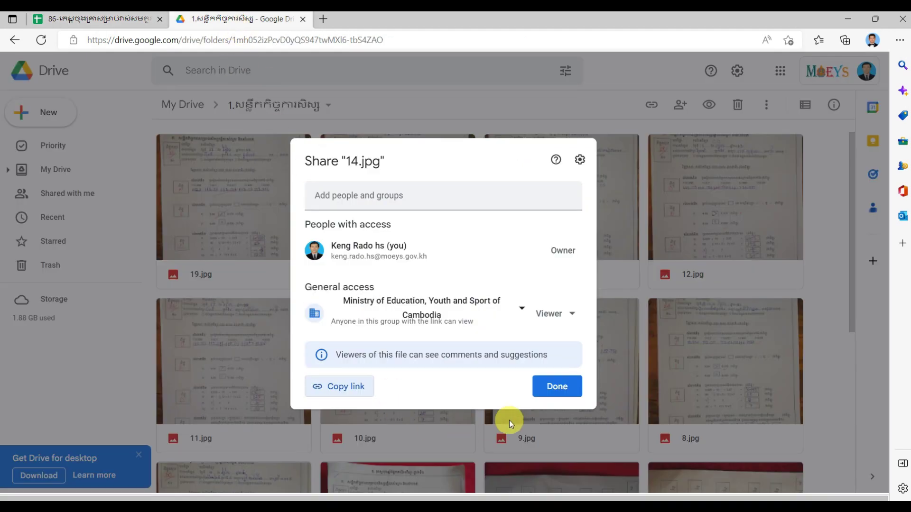
click(556, 388)
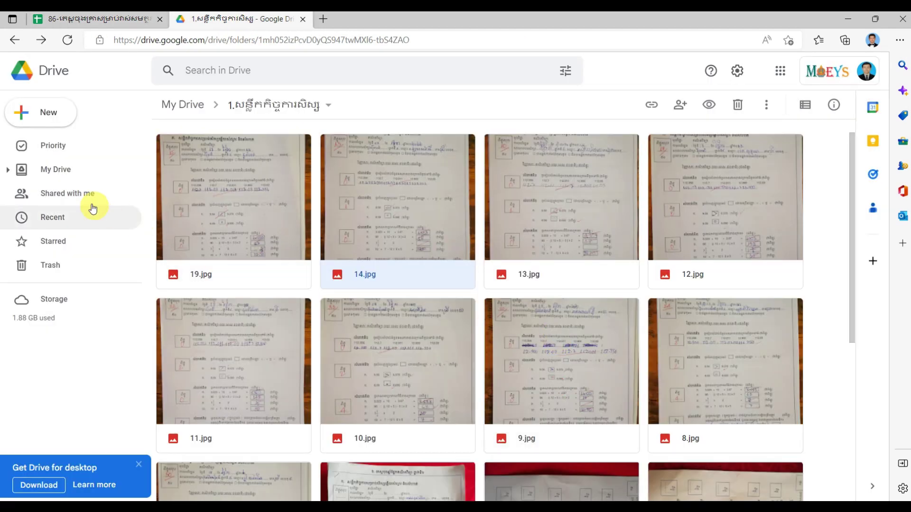
click(74, 171)
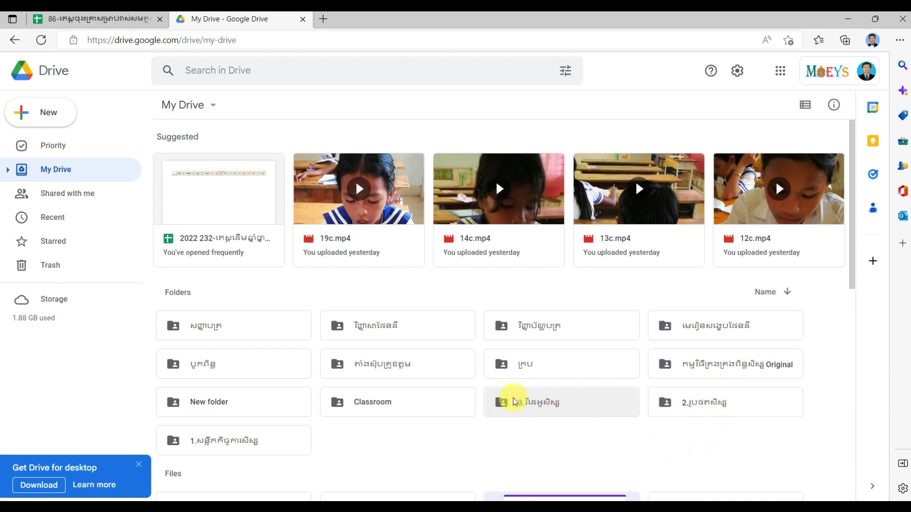
double_click(747, 405)
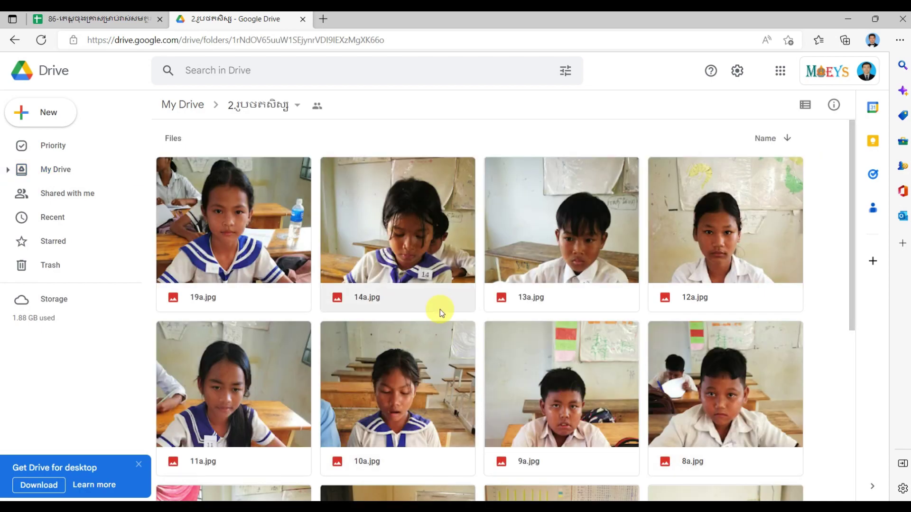
scroll(441, 311, down, 6)
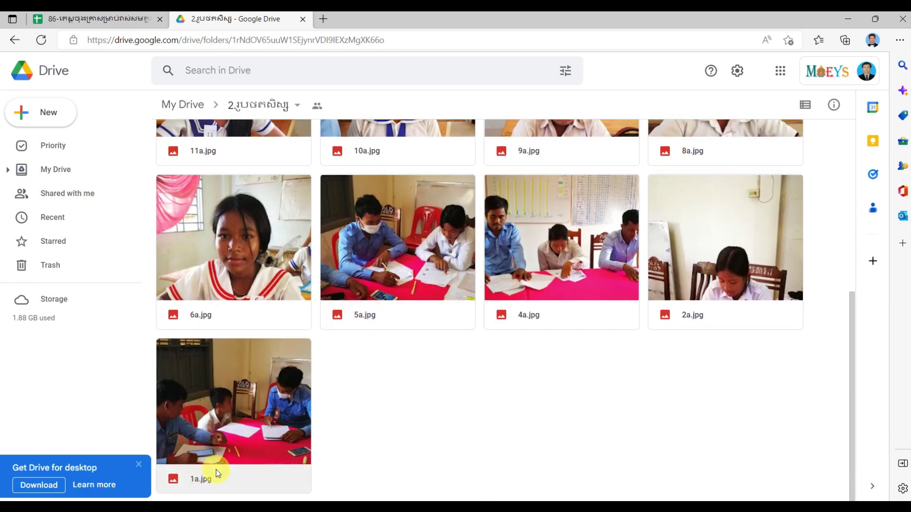
- Check the target cell U5 in the spreadsheet, then copy the sharing link of 1a.jpg in Google Drive
click(90, 15)
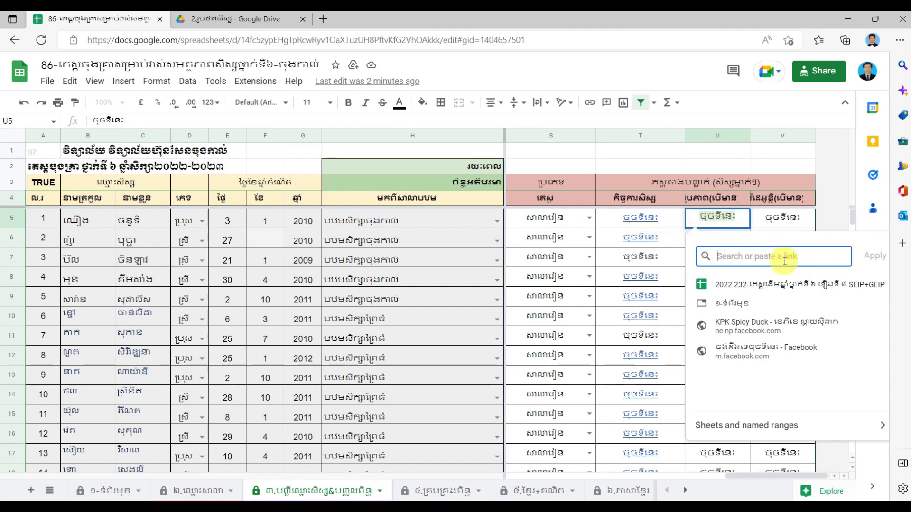
click(236, 19)
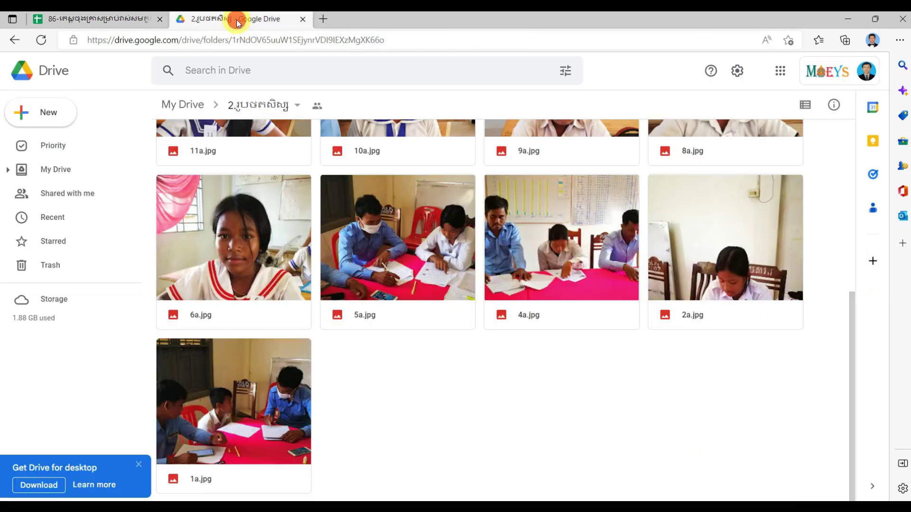
right_click(238, 409)
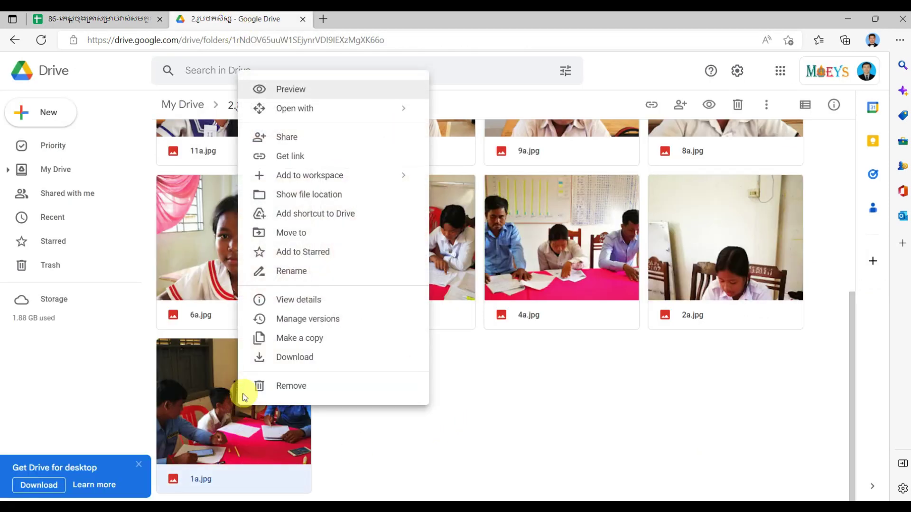
click(323, 158)
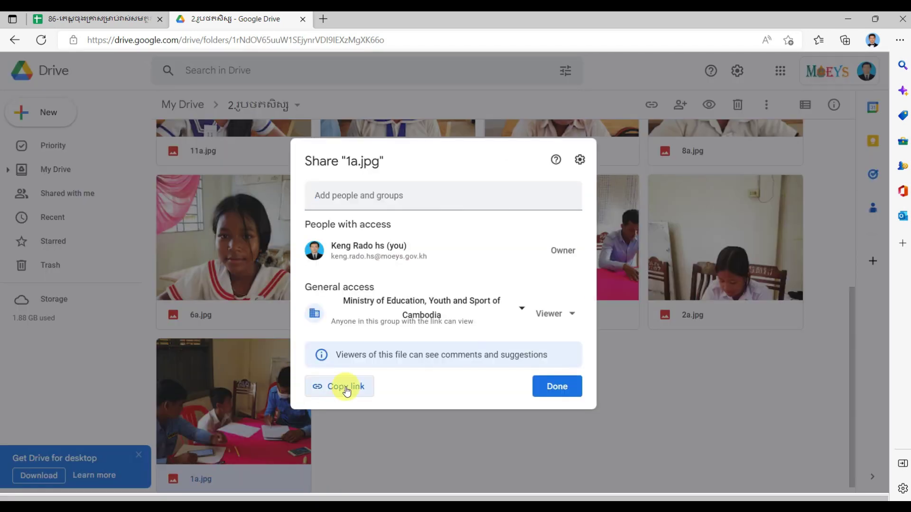
click(346, 387)
- Return to the spreadsheet and apply the copied 1a.jpg link to cell U5
click(95, 21)
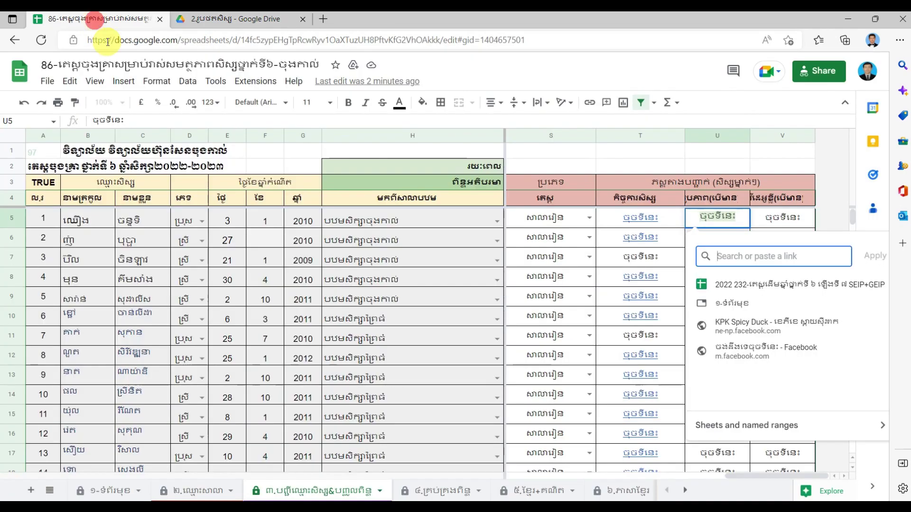
right_click(730, 259)
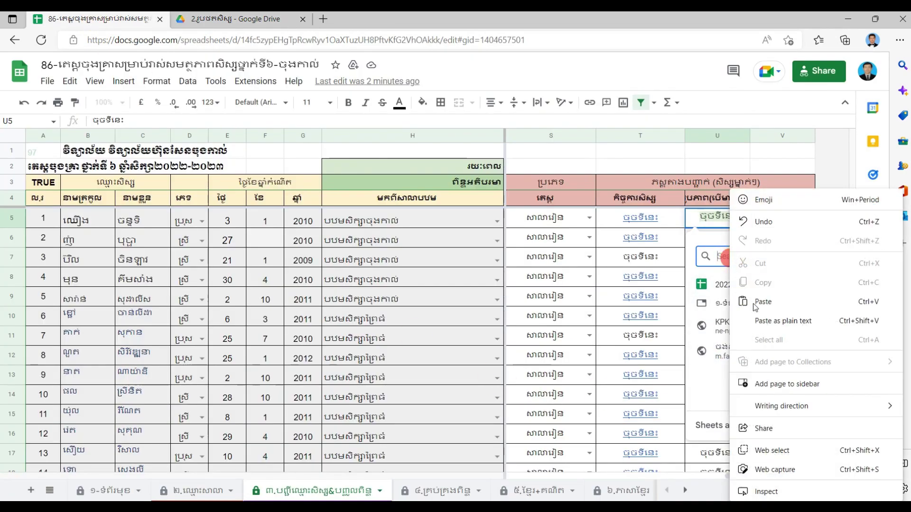
click(754, 302)
click(875, 258)
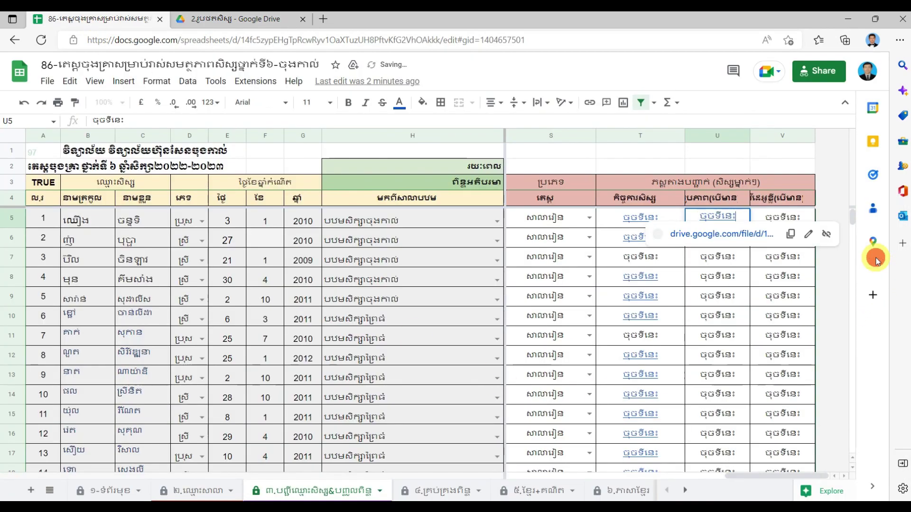
- Leave cell U5 and open link insertion on the photo evidence cell U6 in the row of student number 2
click(671, 367)
click(671, 411)
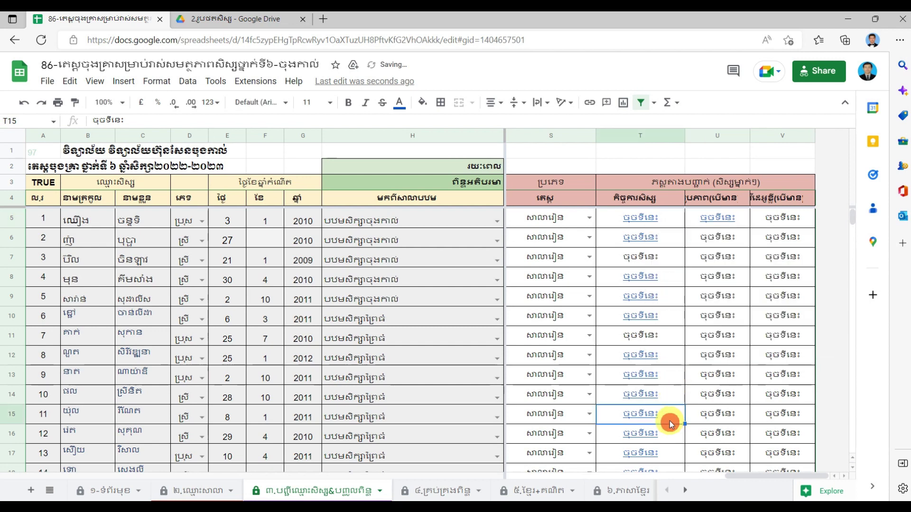
click(715, 241)
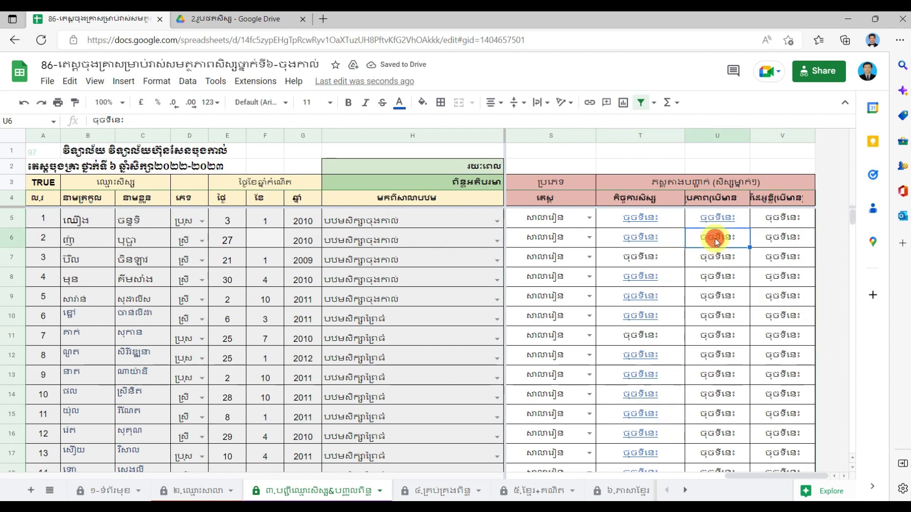
right_click(736, 240)
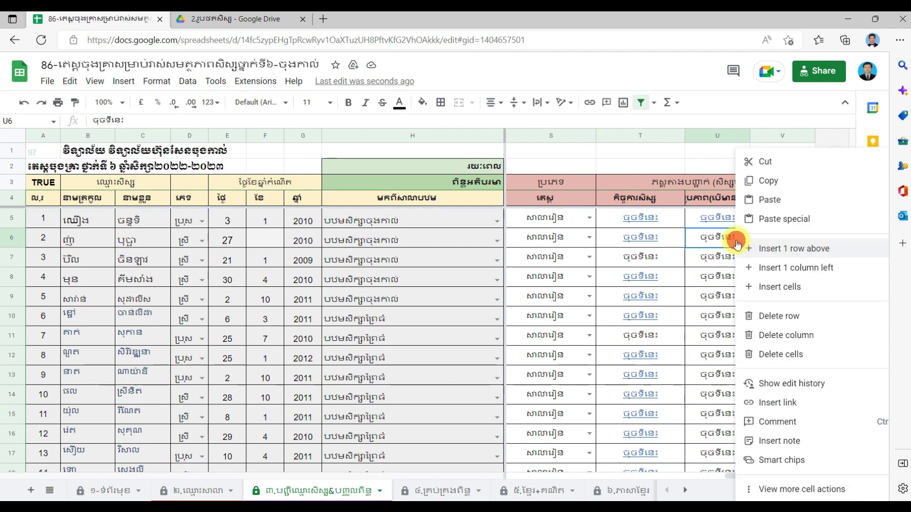
click(802, 404)
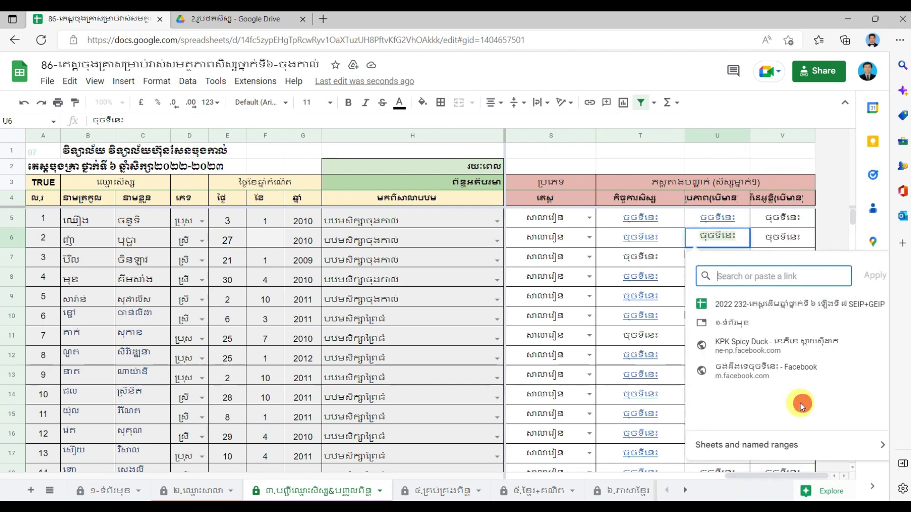
- Switch to Google Drive, close the sharing settings of 1a.jpg and copy the sharing link of 2a.jpg
click(238, 21)
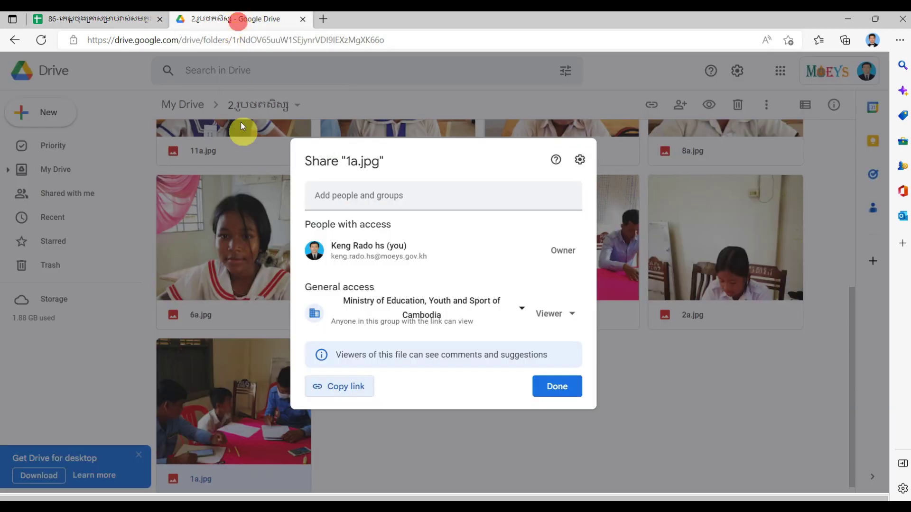
click(566, 389)
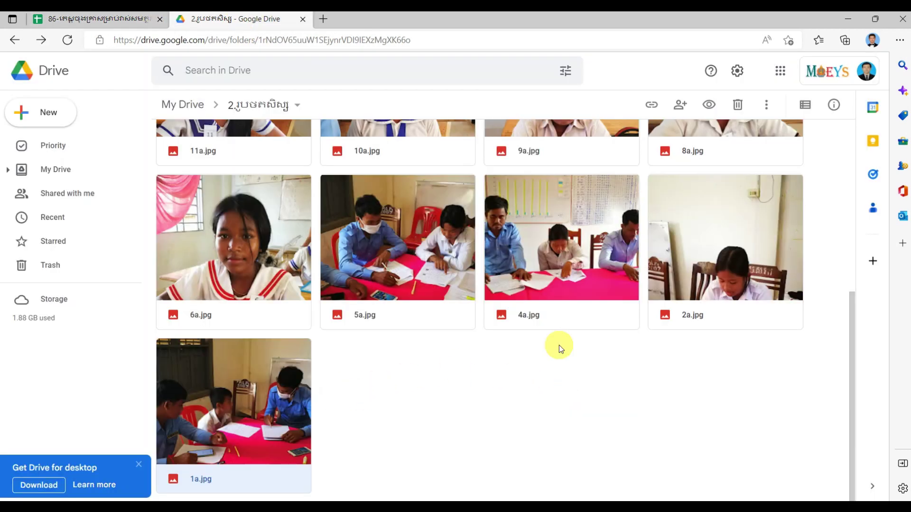
click(711, 258)
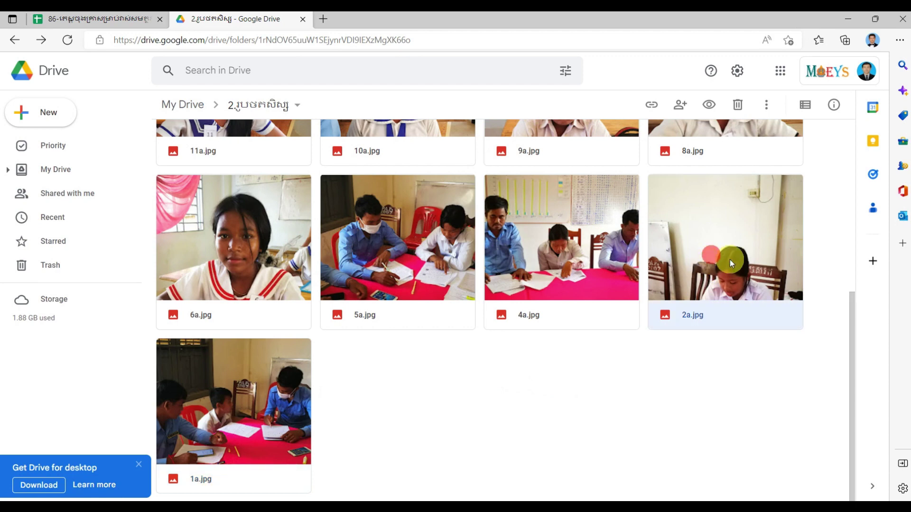
right_click(704, 239)
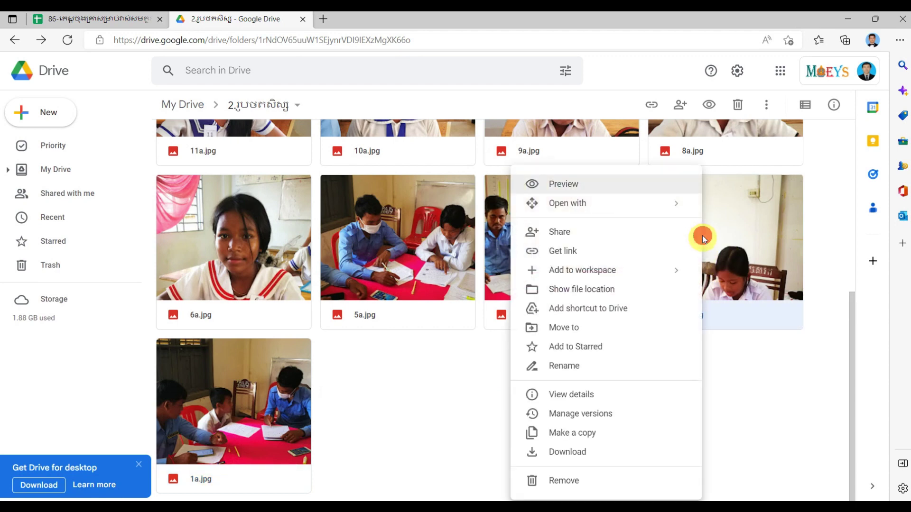
click(610, 248)
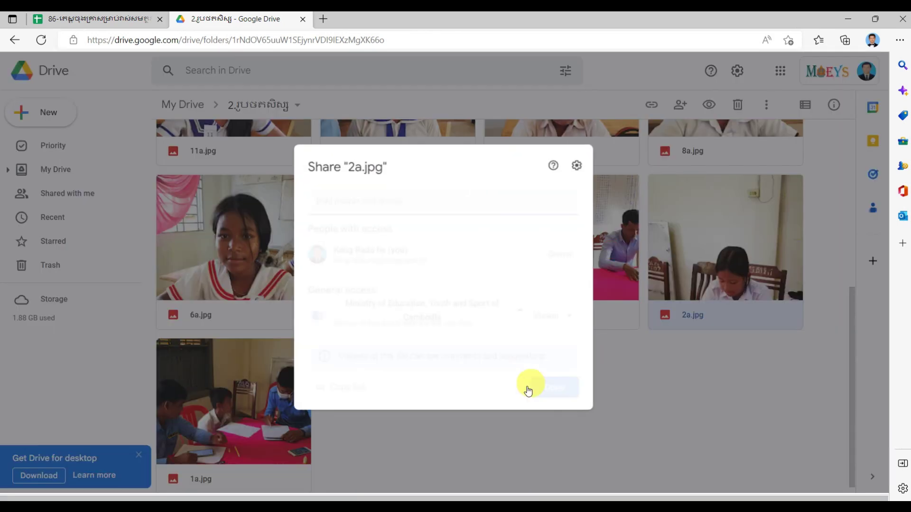
click(347, 393)
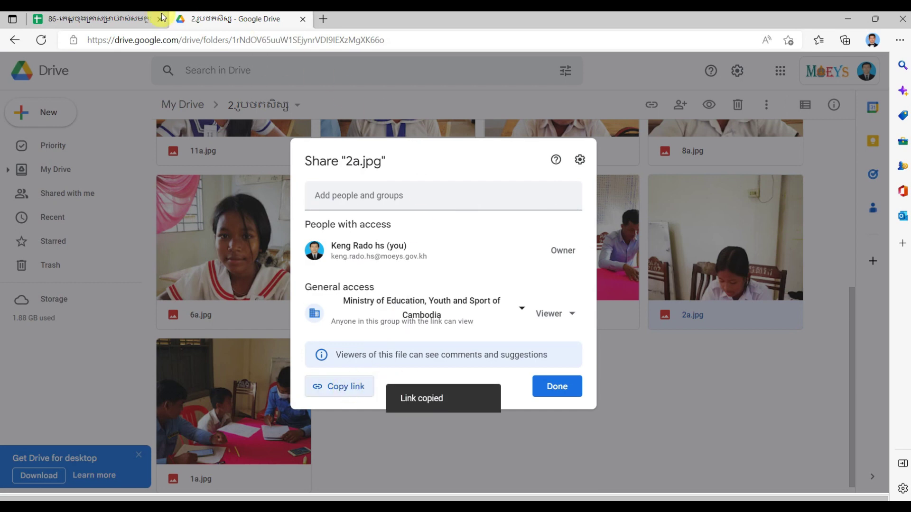
- Return to the spreadsheet and apply the copied 2a.jpg link to cell U6
click(81, 17)
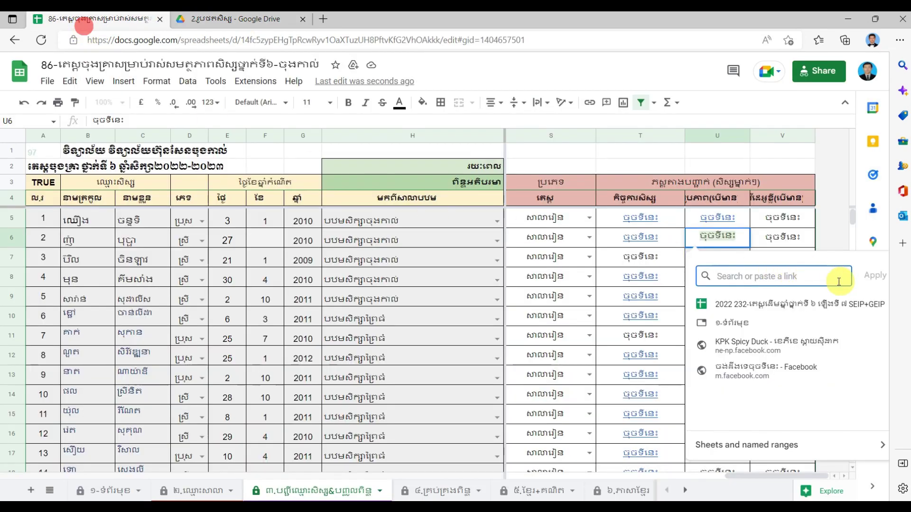
click(783, 275)
right_click(783, 275)
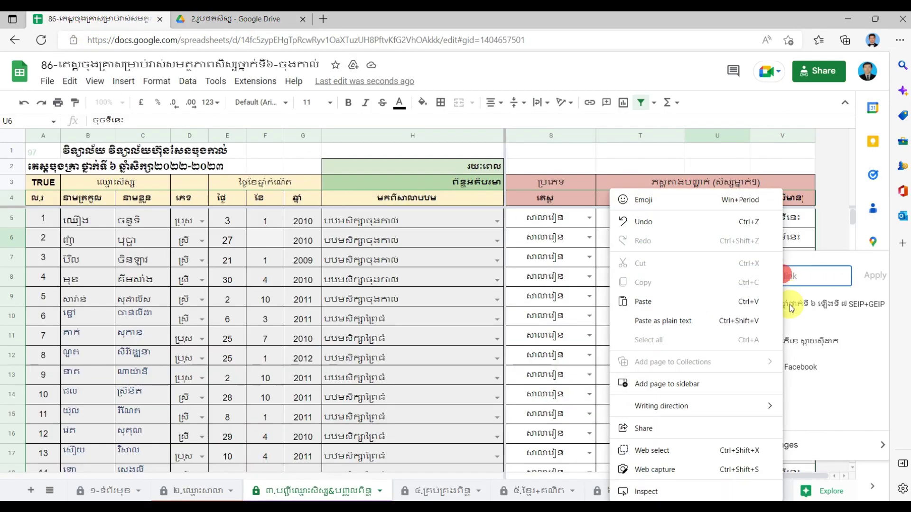
click(681, 299)
click(881, 278)
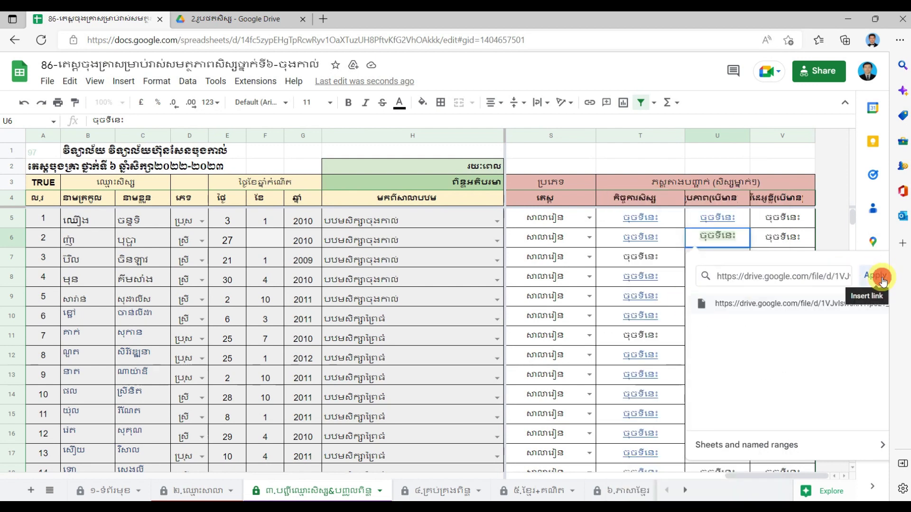
click(701, 318)
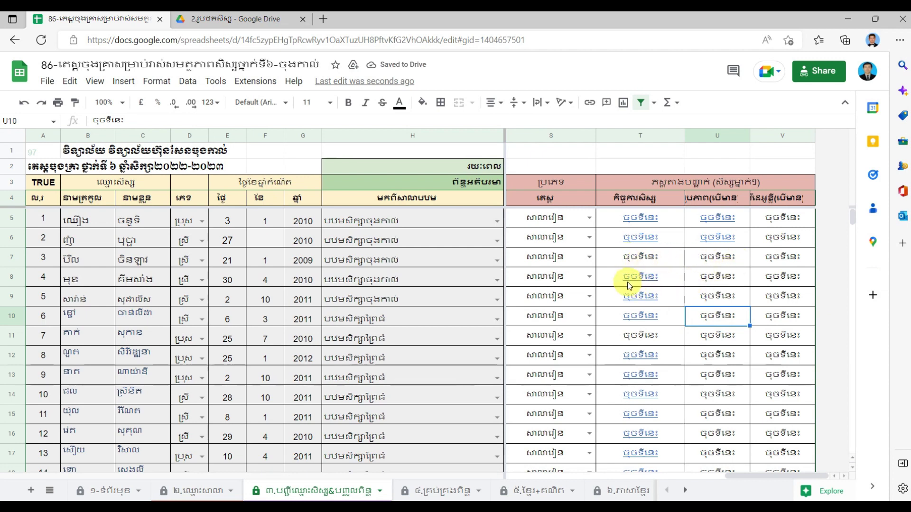
- Open link insertion on the photo evidence cell U8 in the row of student number 4
click(724, 279)
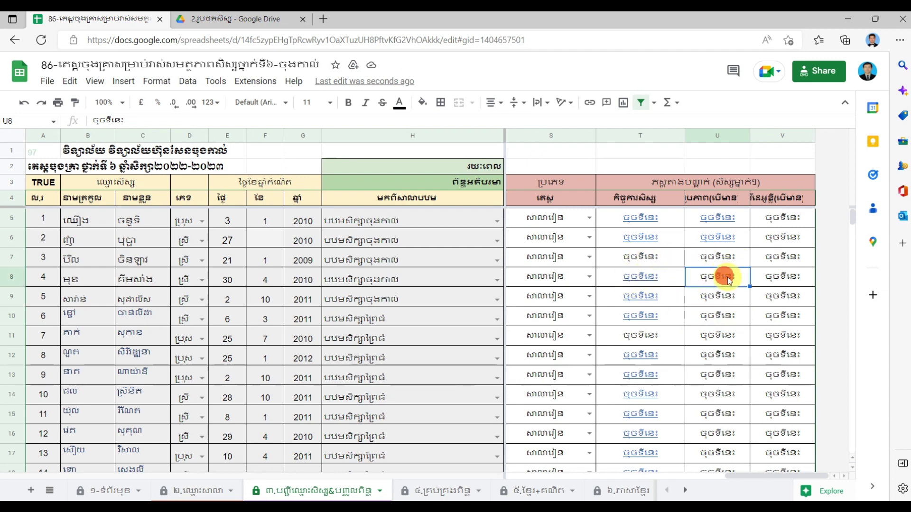
right_click(736, 279)
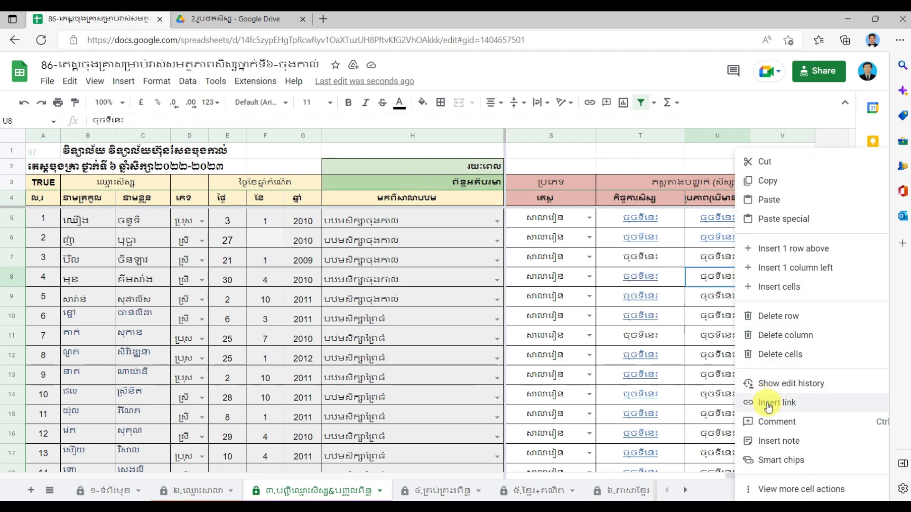
click(814, 406)
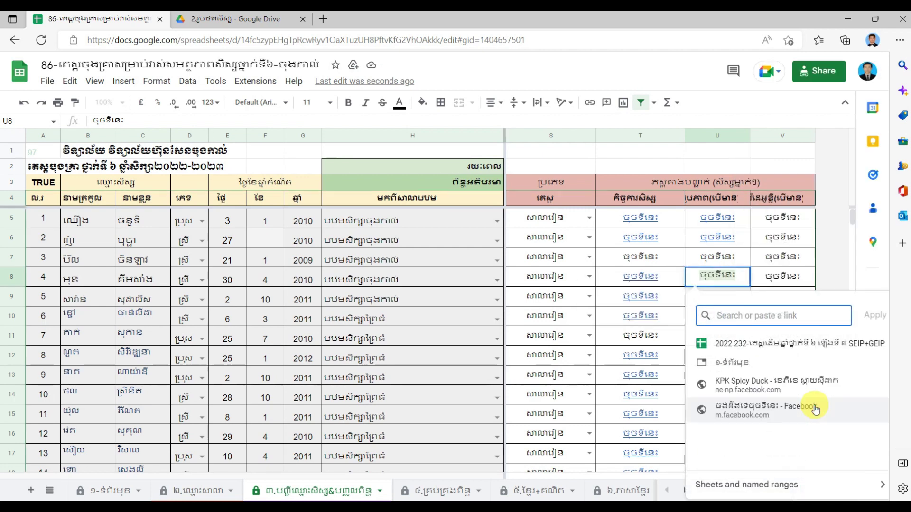
- Switch to Google Drive, close the sharing settings of 2a.jpg and copy the sharing link of 4a.jpg
click(239, 20)
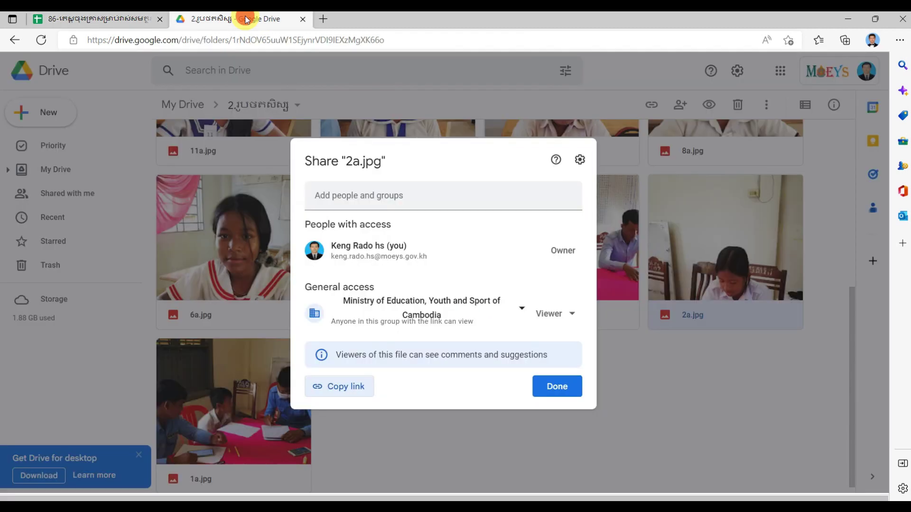
click(553, 388)
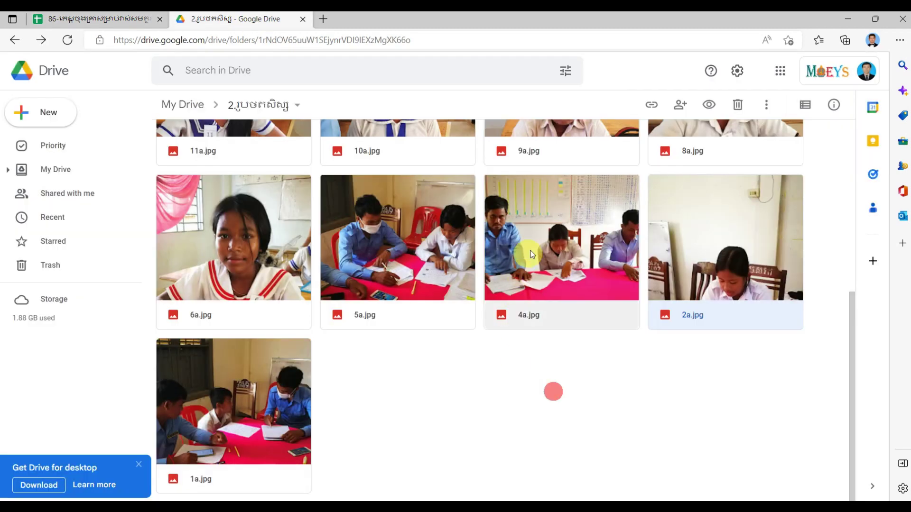
right_click(599, 269)
click(702, 258)
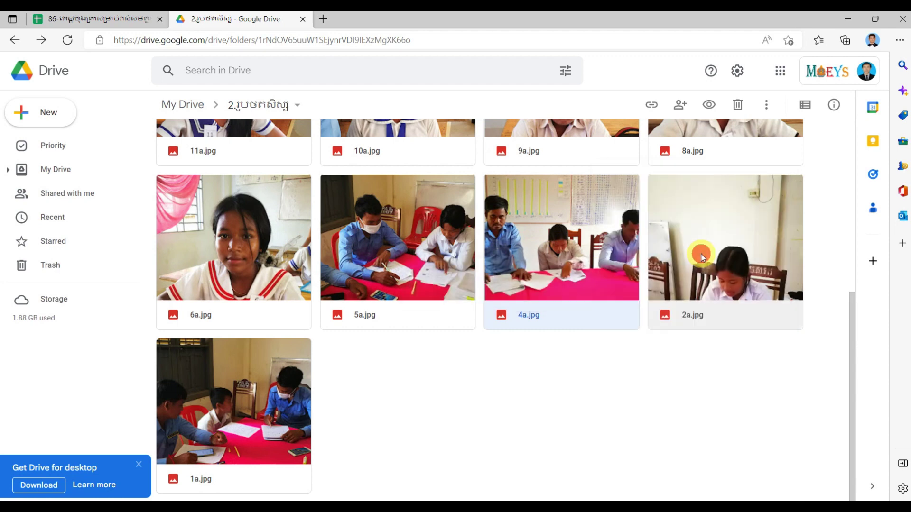
click(363, 389)
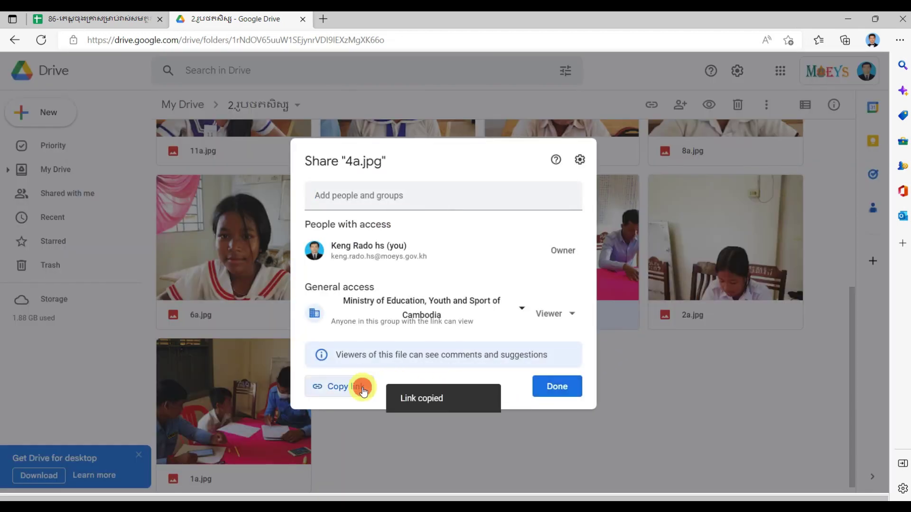
- Return to the spreadsheet and apply the copied 4a.jpg link to cell U8
click(95, 19)
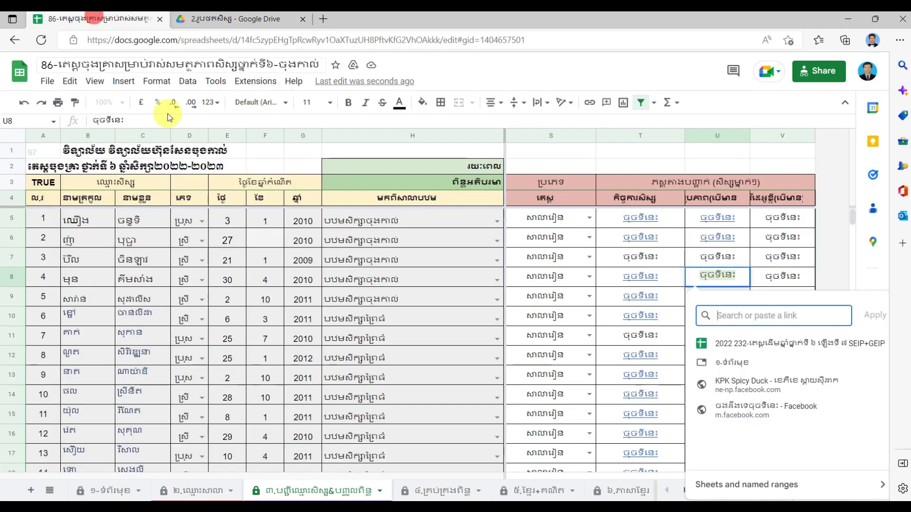
right_click(750, 315)
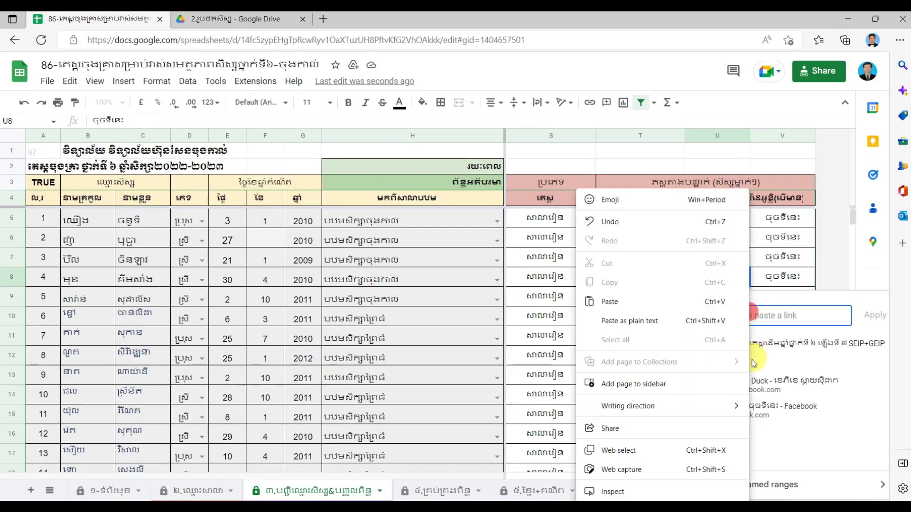
click(619, 305)
click(872, 315)
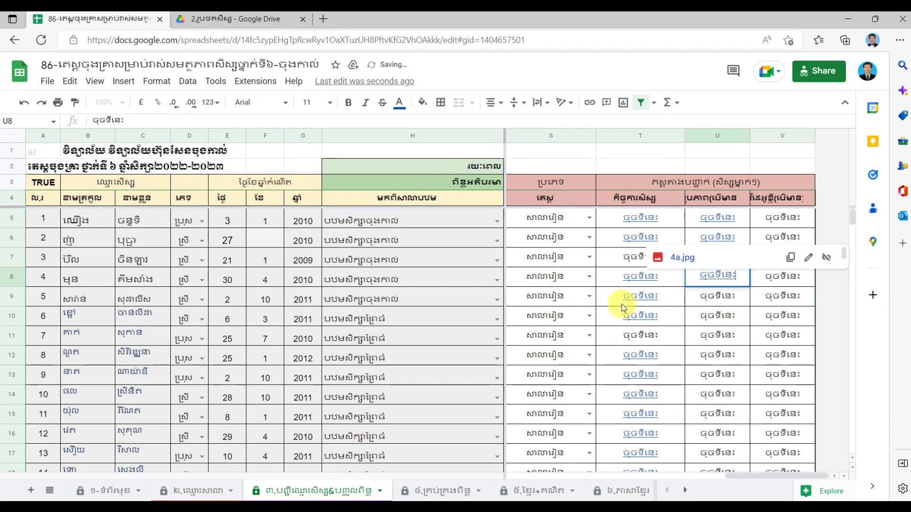
- Locate the row of student number 5 and open link insertion on its photo evidence cell U9
click(10, 297)
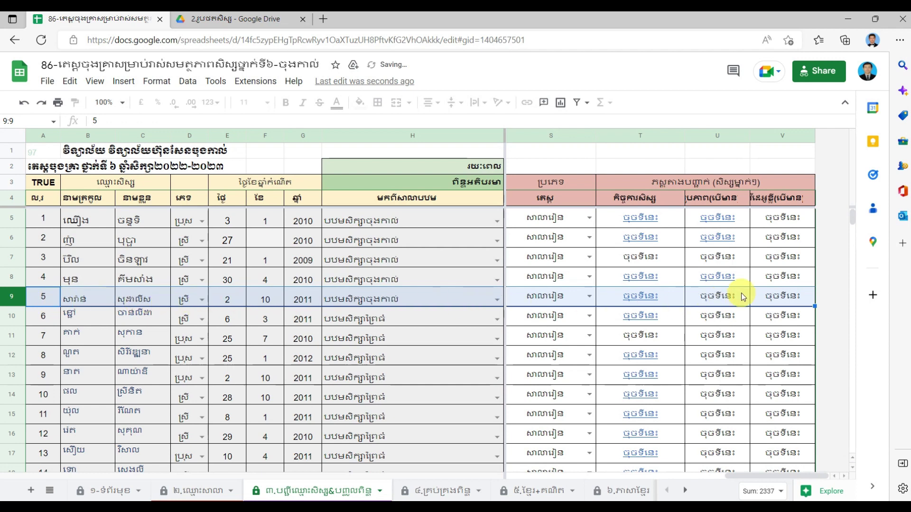
click(716, 299)
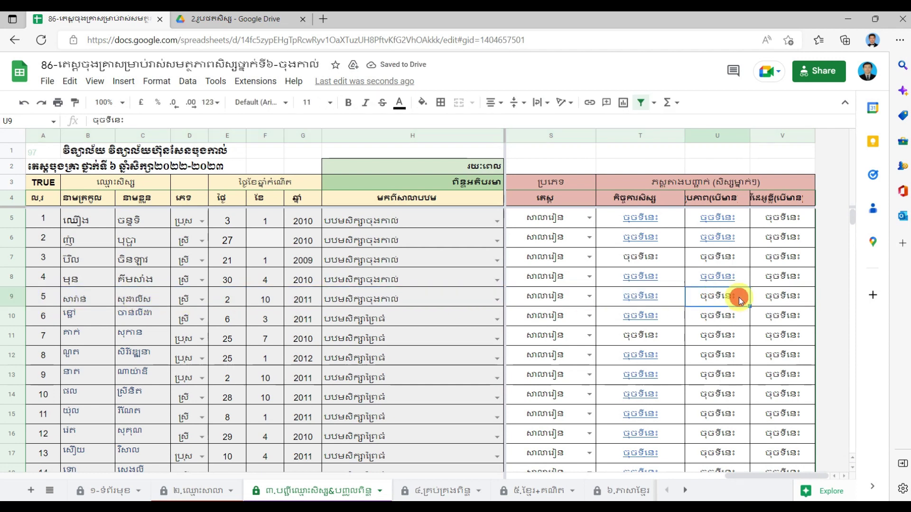
right_click(740, 301)
click(782, 404)
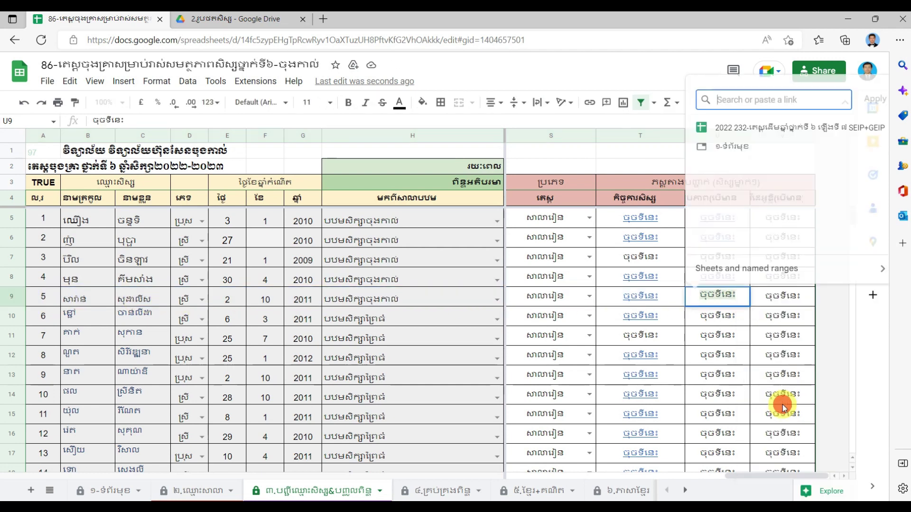
- Switch to Google Drive, close the sharing settings of 4a.jpg and copy the sharing link of 5a.jpg
click(216, 21)
click(555, 392)
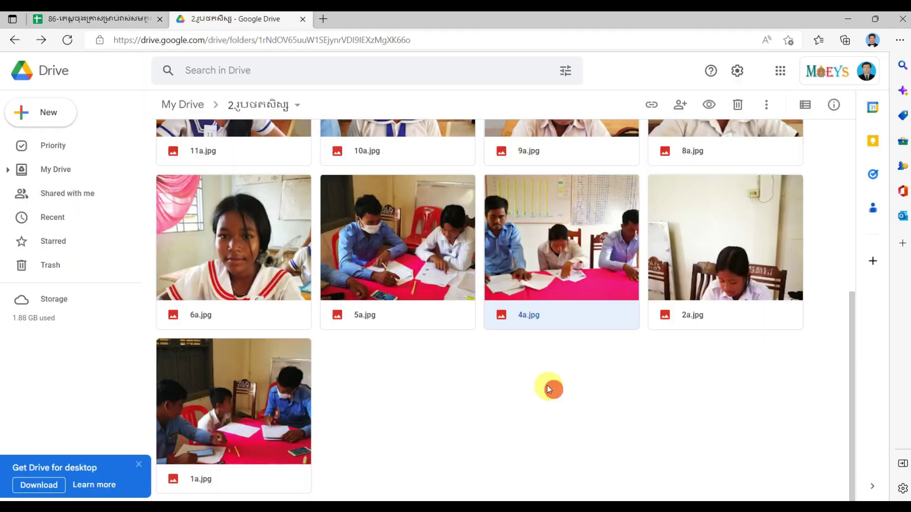
right_click(394, 241)
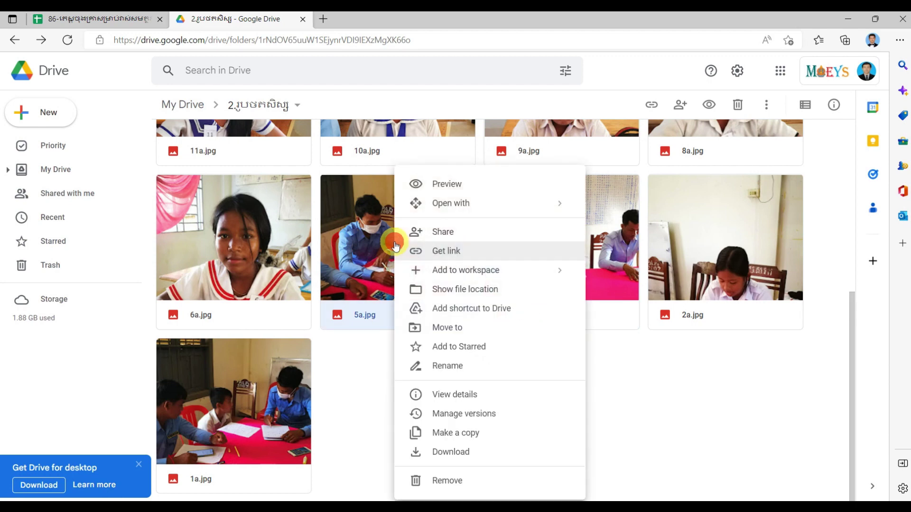
click(493, 255)
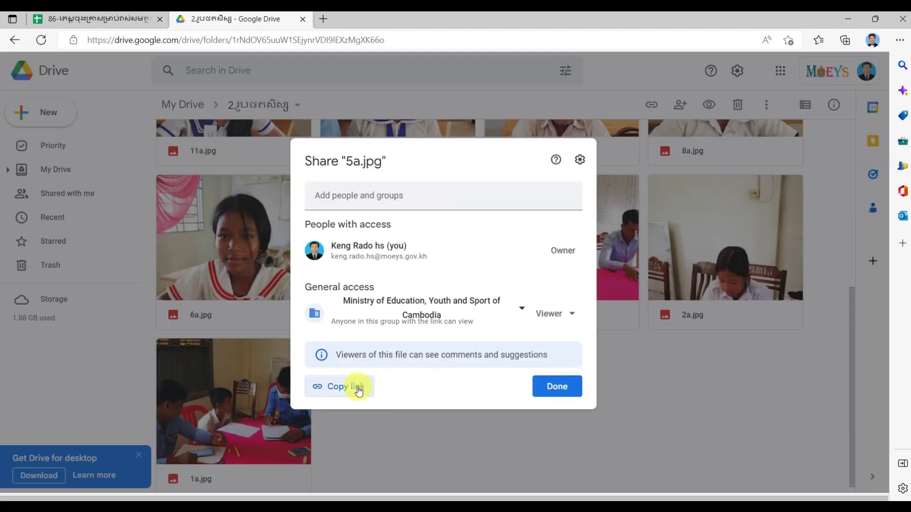
click(357, 388)
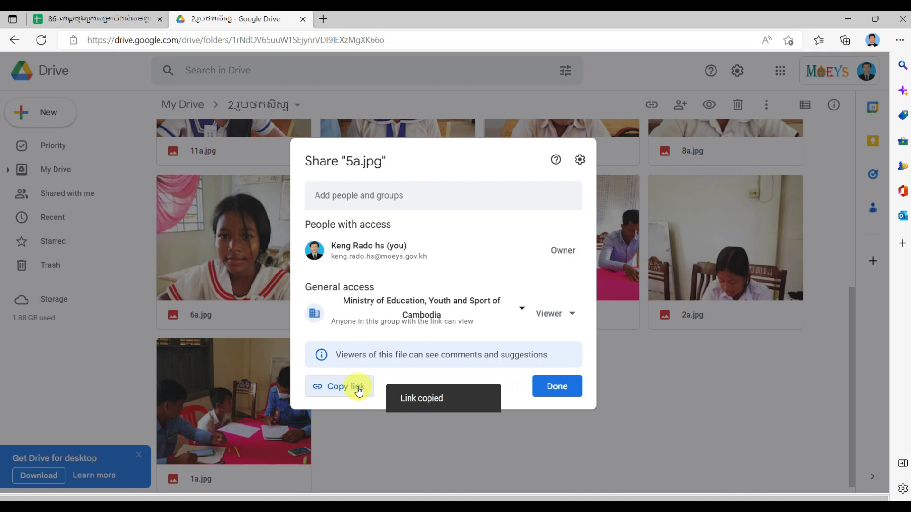
- Return to the spreadsheet and apply the copied 5a.jpg link to cell U9
click(119, 18)
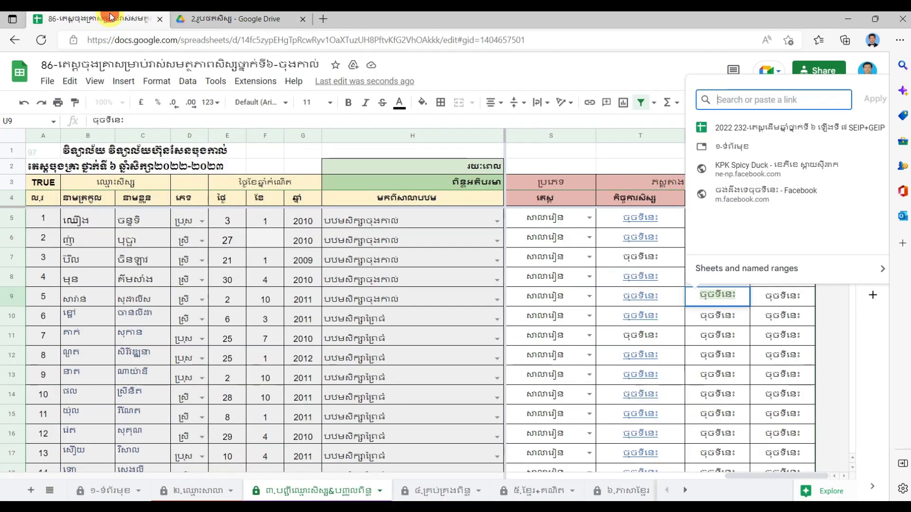
right_click(731, 103)
click(785, 214)
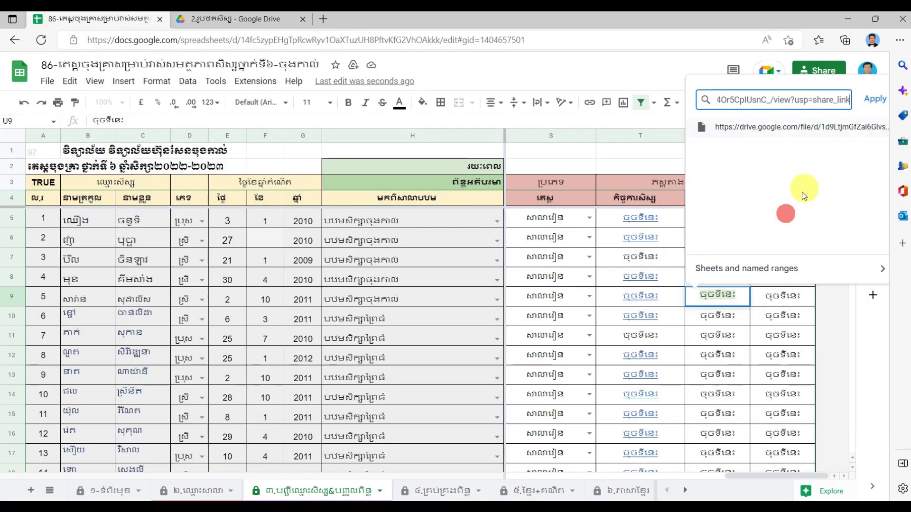
click(868, 102)
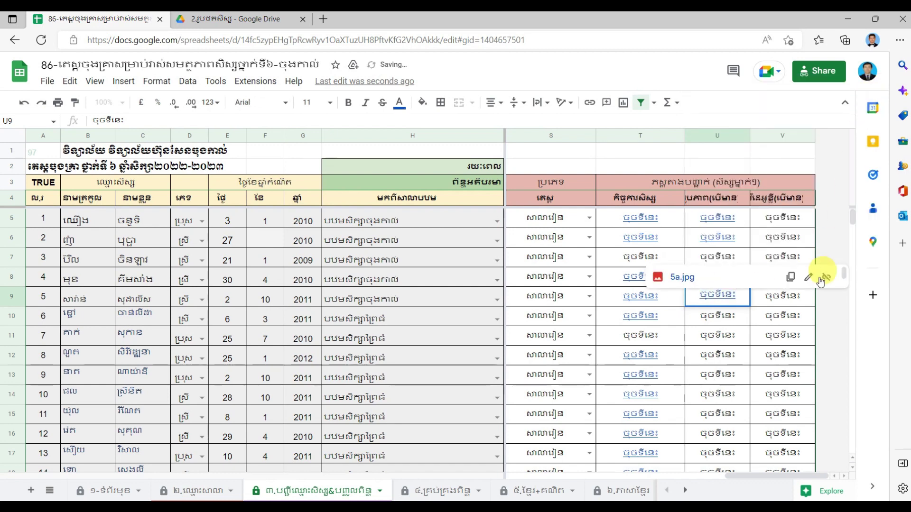
click(722, 376)
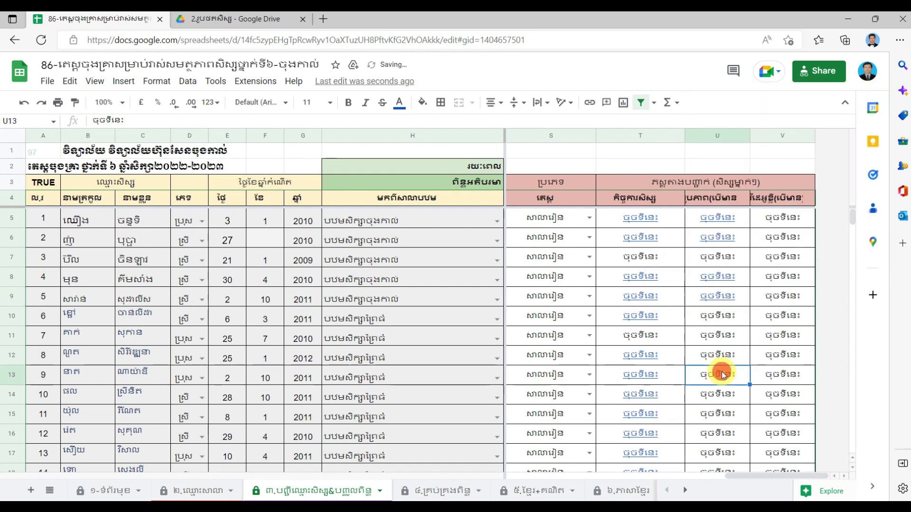
- Open link insertion on the photo evidence cell U10 of student number 6
click(708, 320)
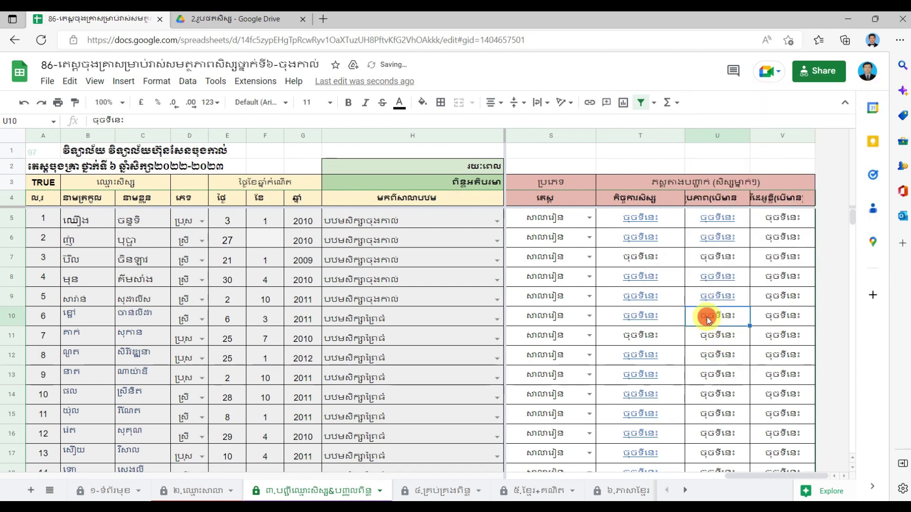
right_click(730, 320)
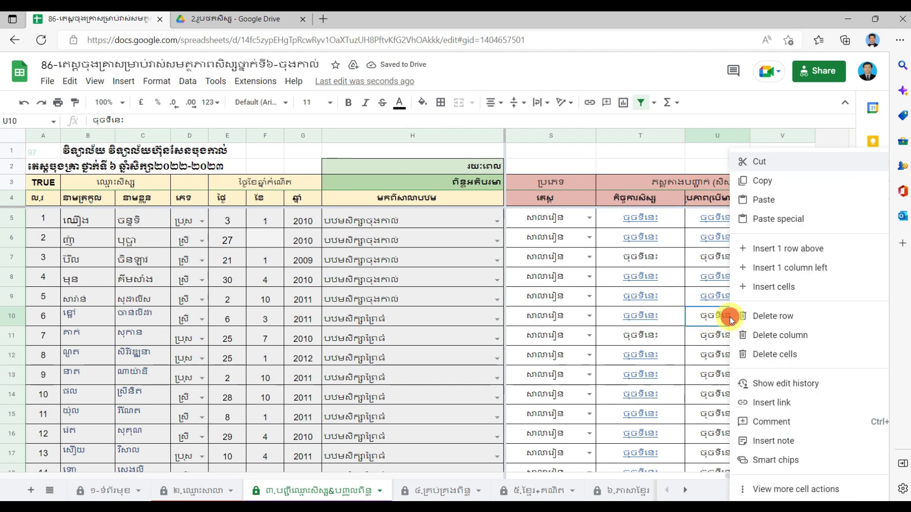
click(770, 401)
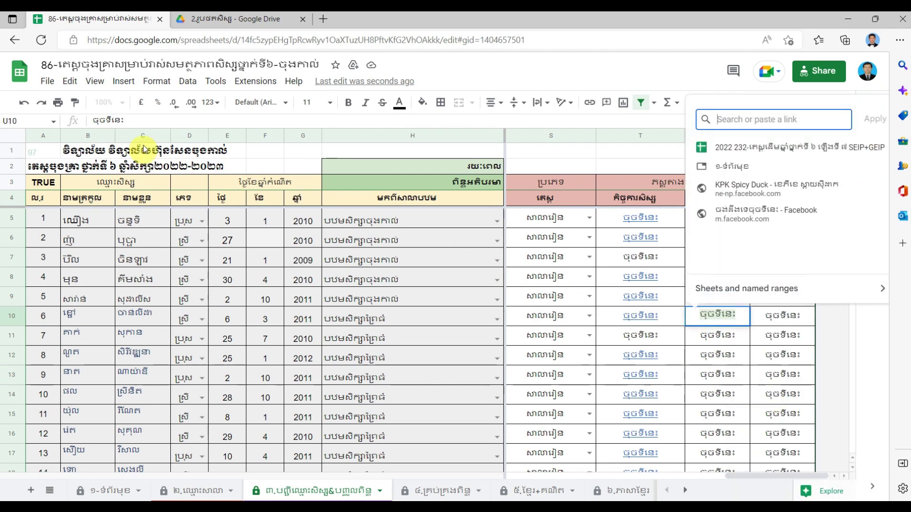
- Switch to Google Drive, close the sharing settings of 5a.jpg and copy the sharing link of 6a.jpg
click(219, 19)
click(541, 387)
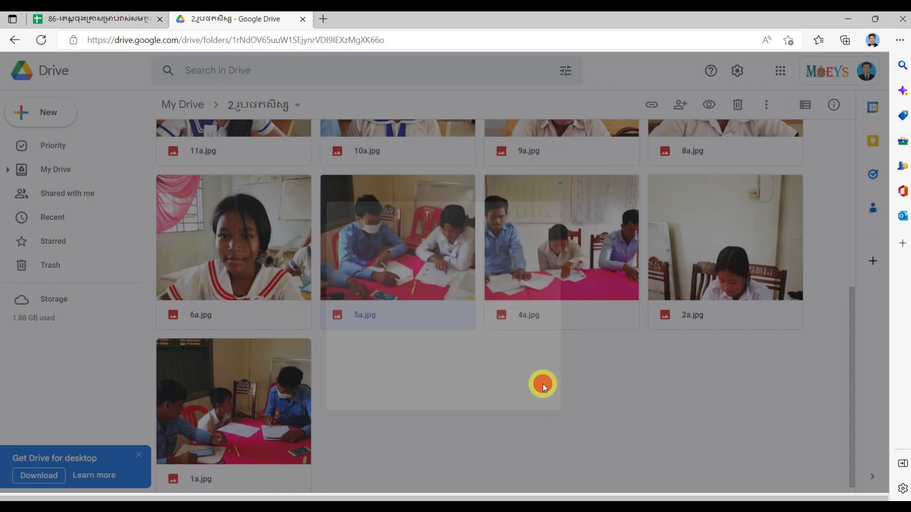
right_click(214, 241)
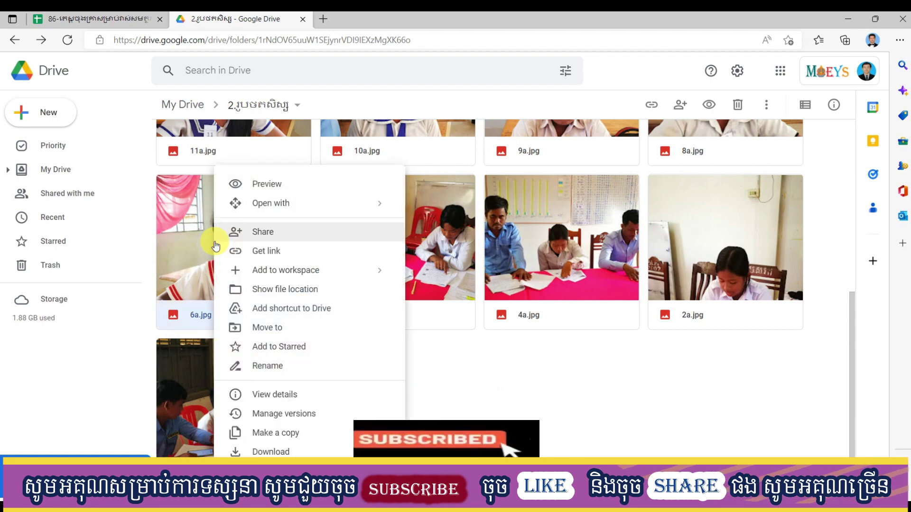
click(317, 251)
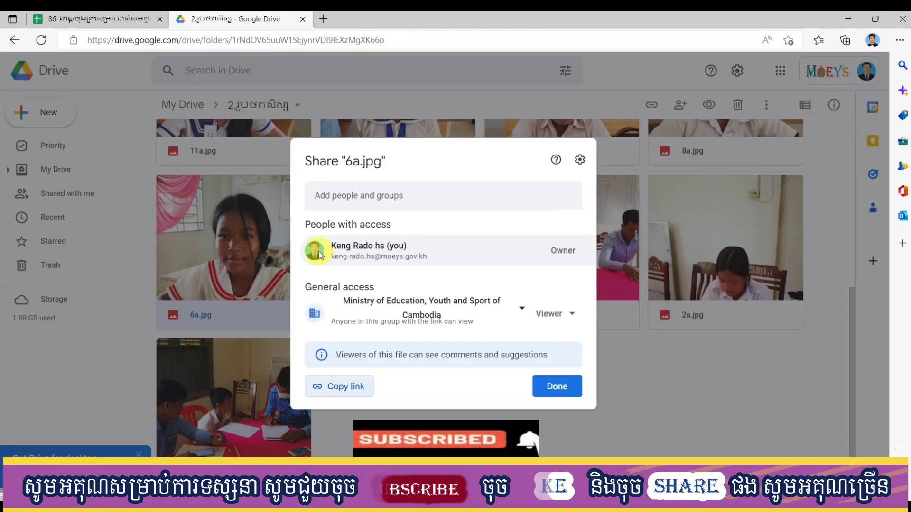
click(357, 390)
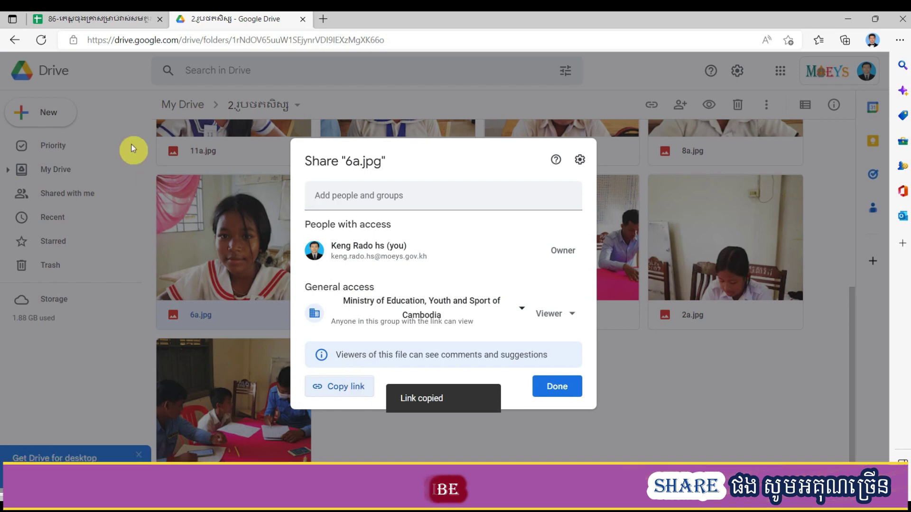
- Return to the spreadsheet and apply the copied 6a.jpg link to cell U10
click(107, 20)
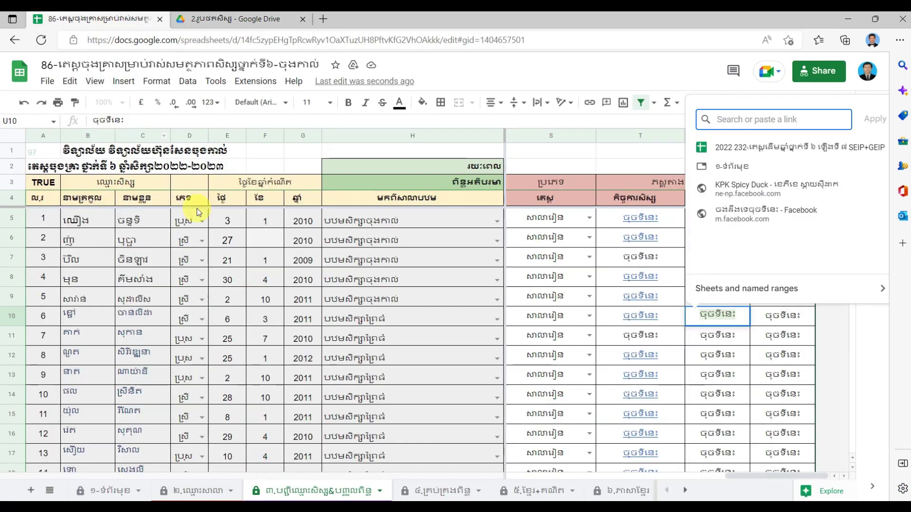
right_click(721, 120)
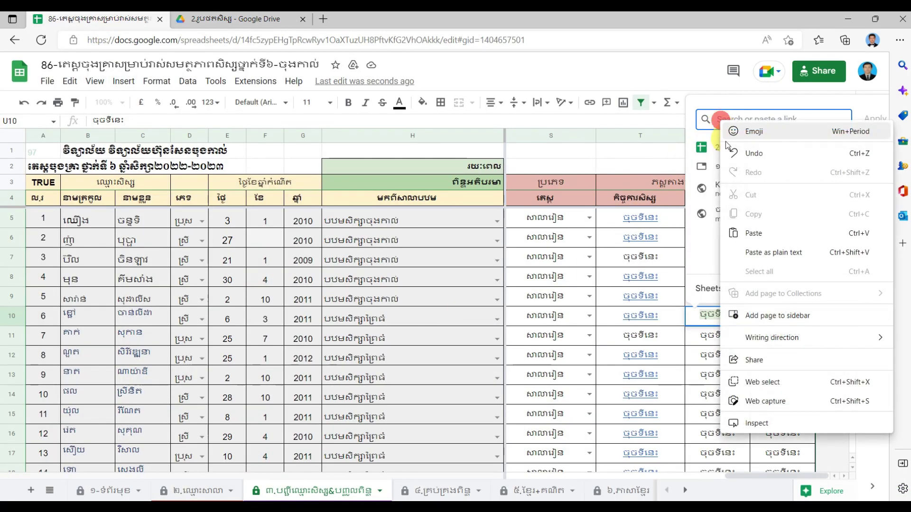
click(747, 227)
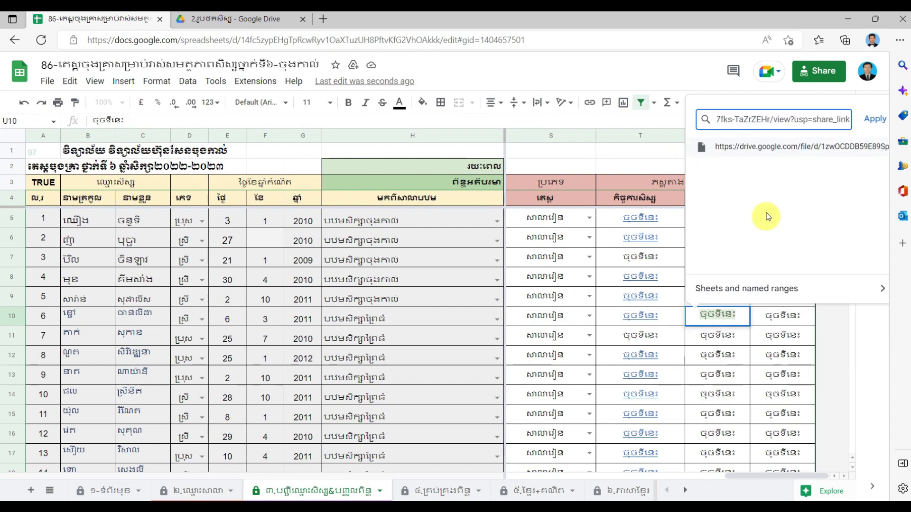
click(874, 119)
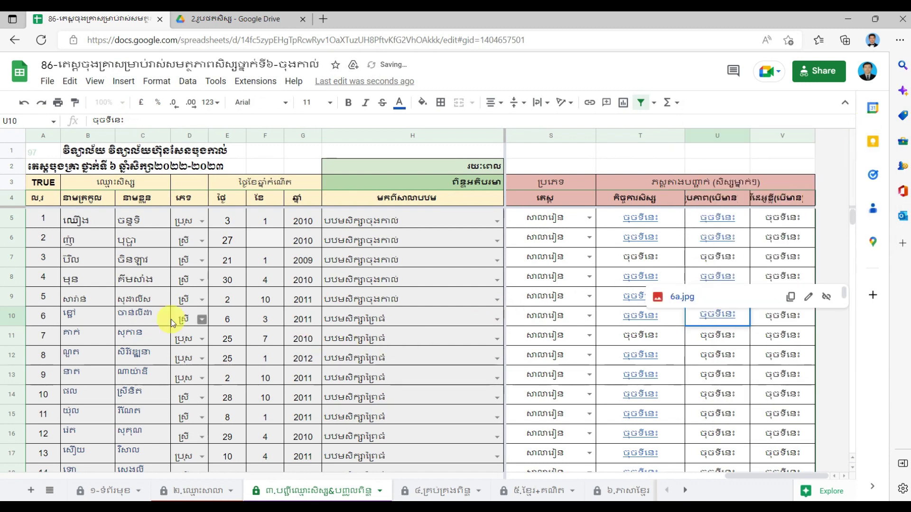
- Start inserting a link on the photo cell U12 for student number 8
click(2, 312)
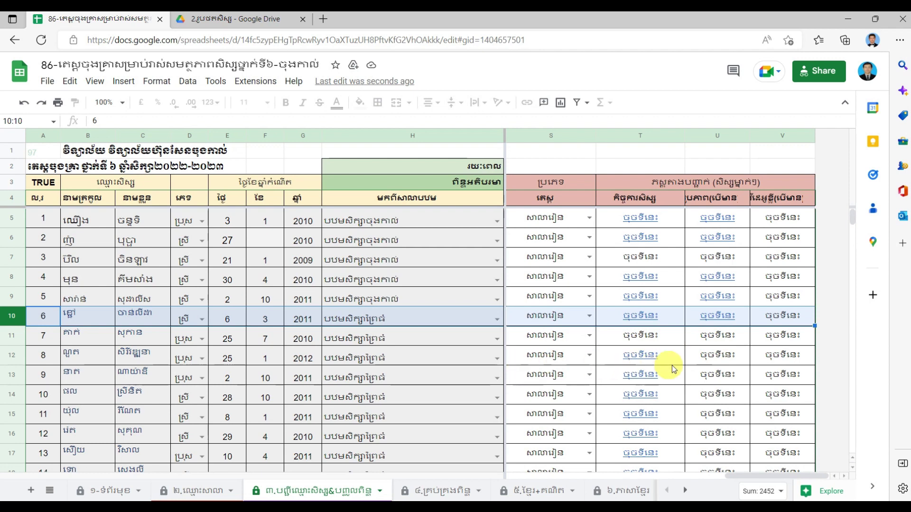
click(710, 359)
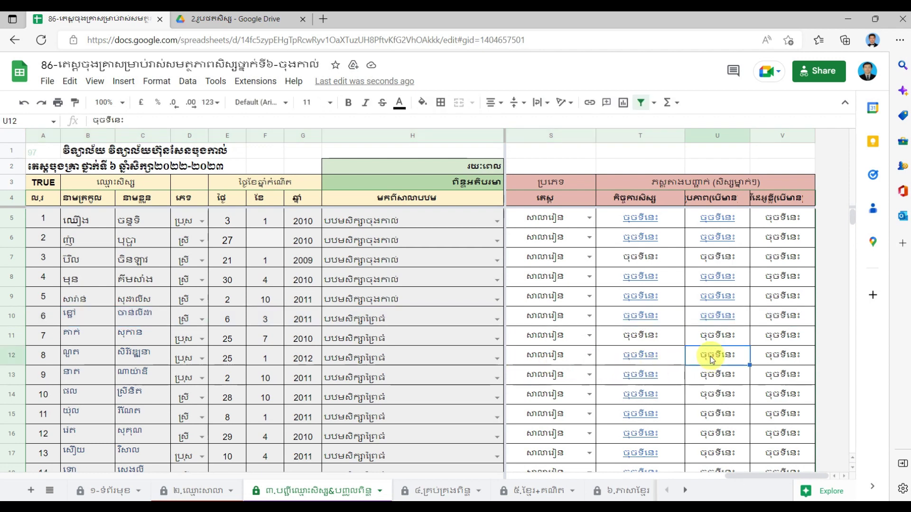
right_click(712, 359)
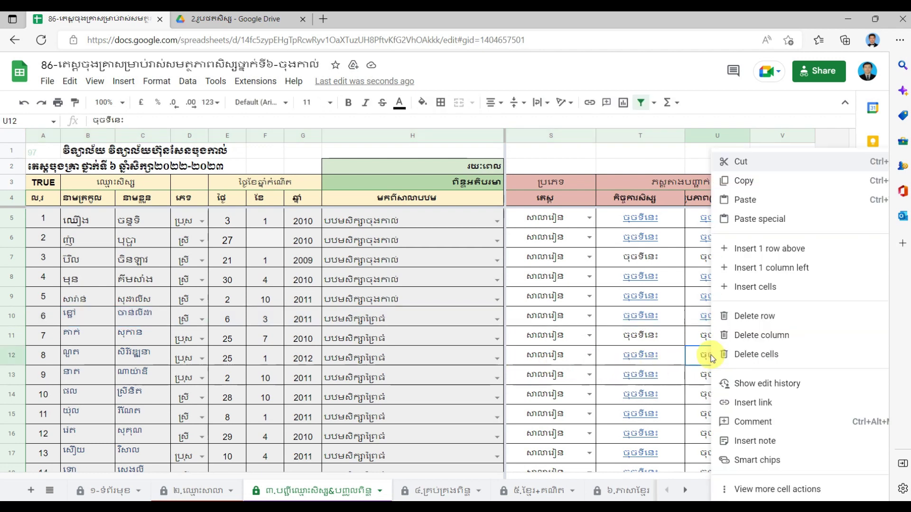
click(770, 408)
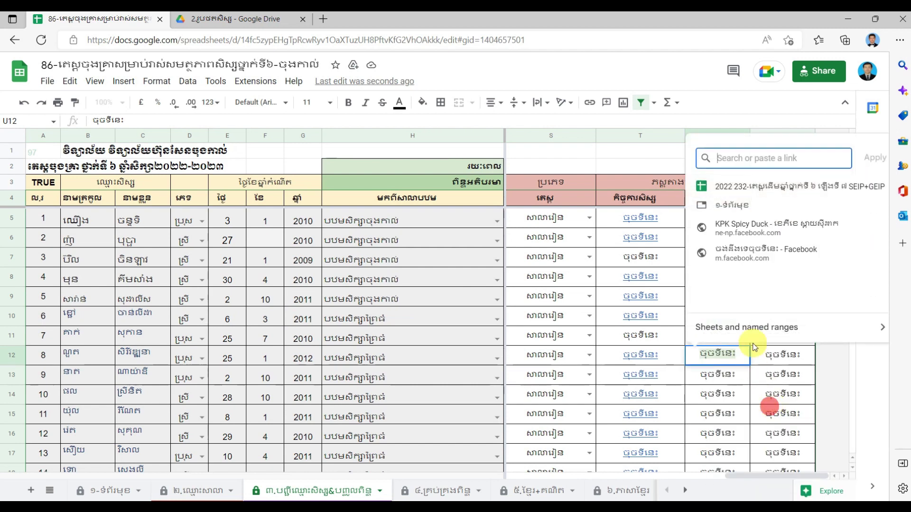
- Switch to Google Drive, close the sharing window of 6a.jpg and copy the share link of 8a.jpg
click(252, 20)
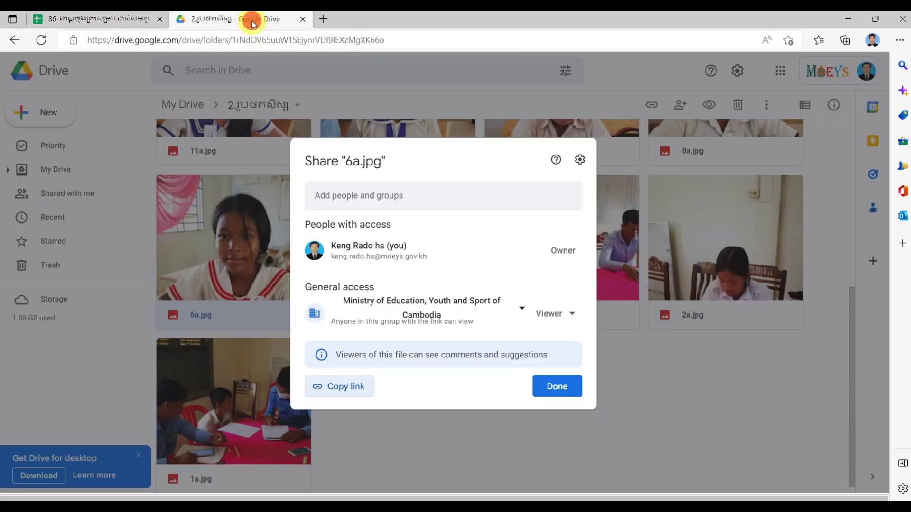
click(550, 388)
scroll(549, 303, up, 2)
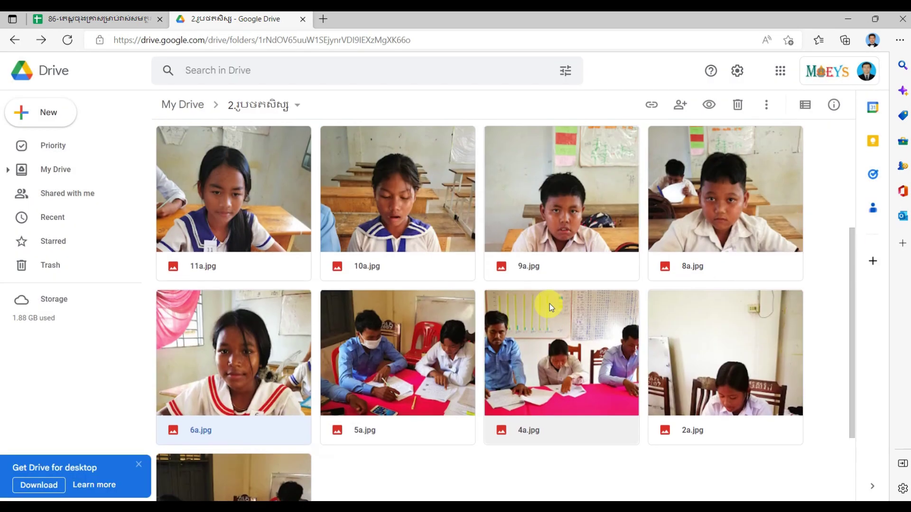
right_click(707, 204)
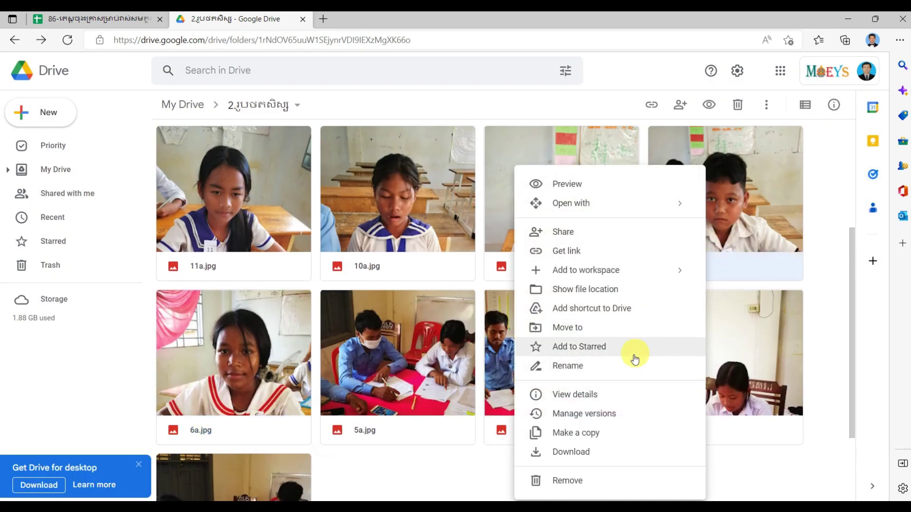
click(589, 251)
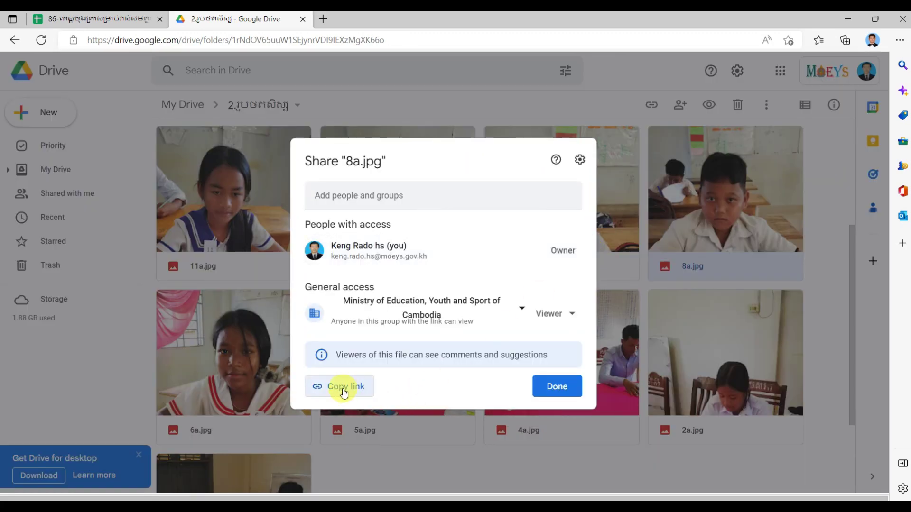
click(341, 386)
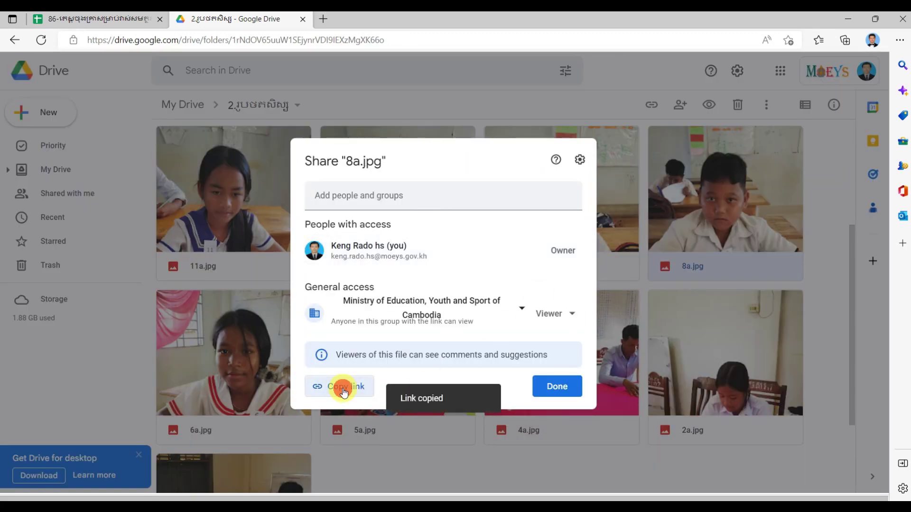
- Switch back to the Google Sheets spreadsheet and apply the copied 8a.jpg link to cell U12
click(107, 20)
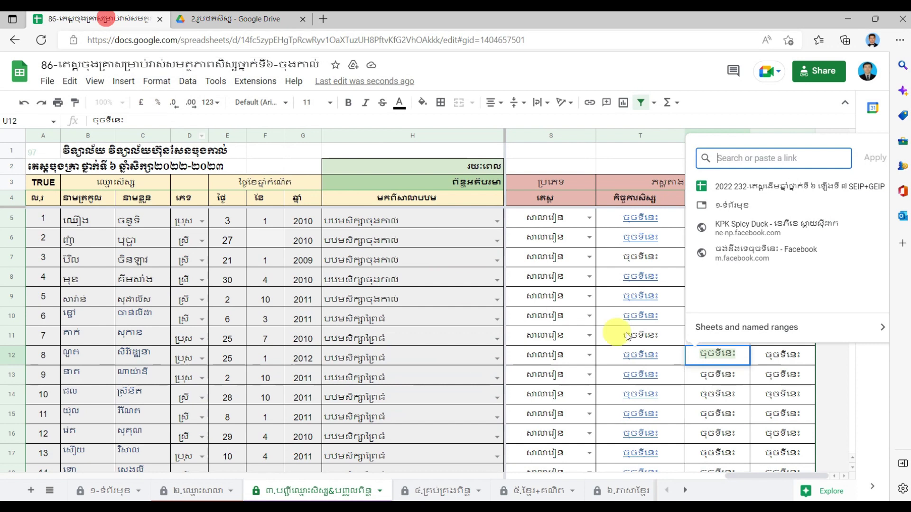
right_click(739, 160)
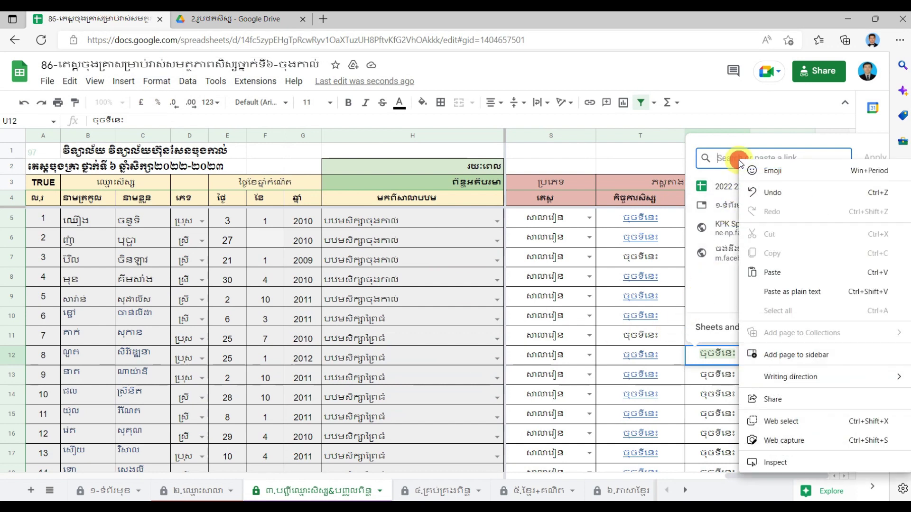
click(786, 274)
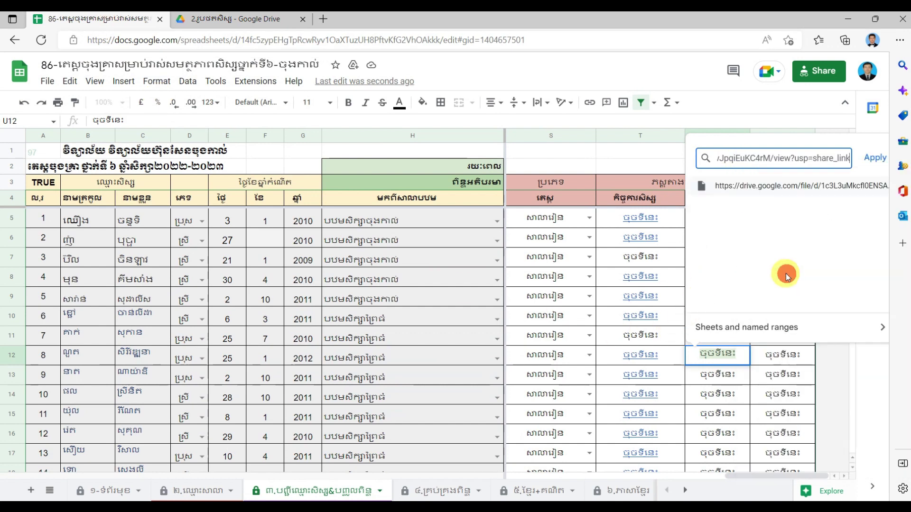
click(873, 160)
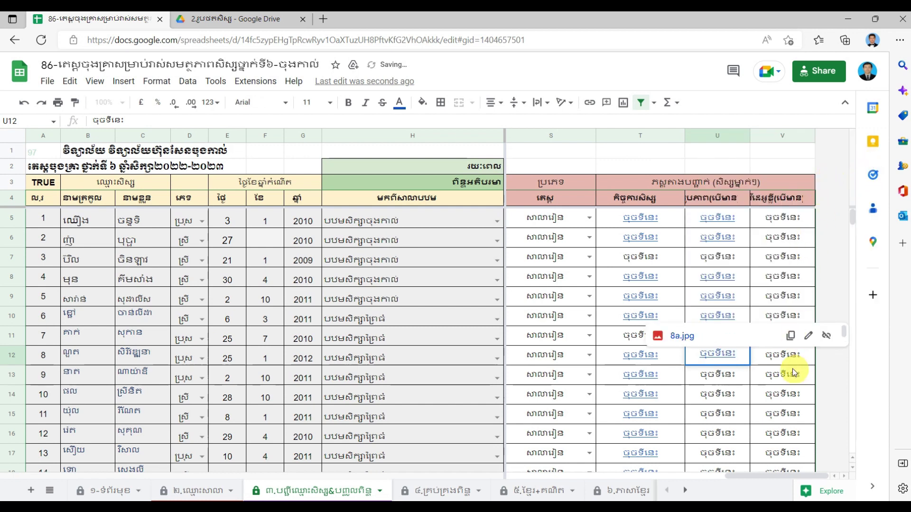
- Start inserting a link on the photo cell U13 for student number 9
click(714, 378)
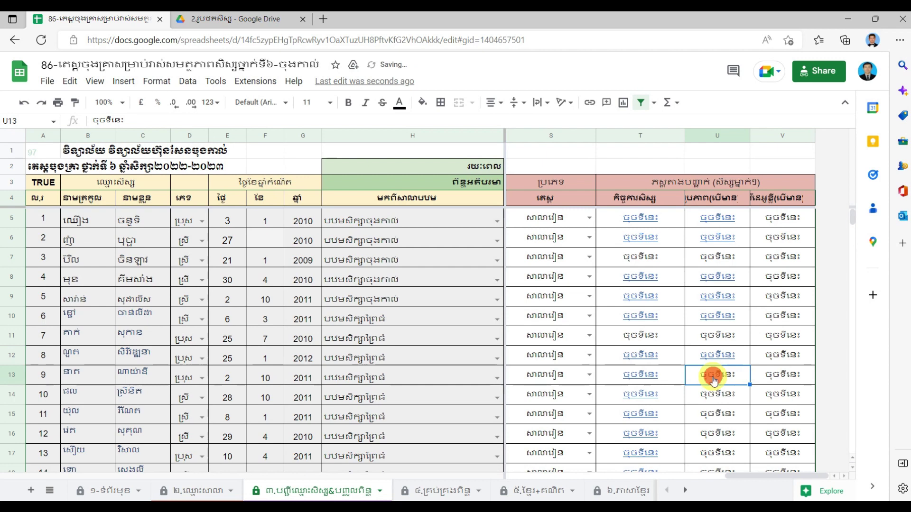
right_click(714, 378)
click(730, 400)
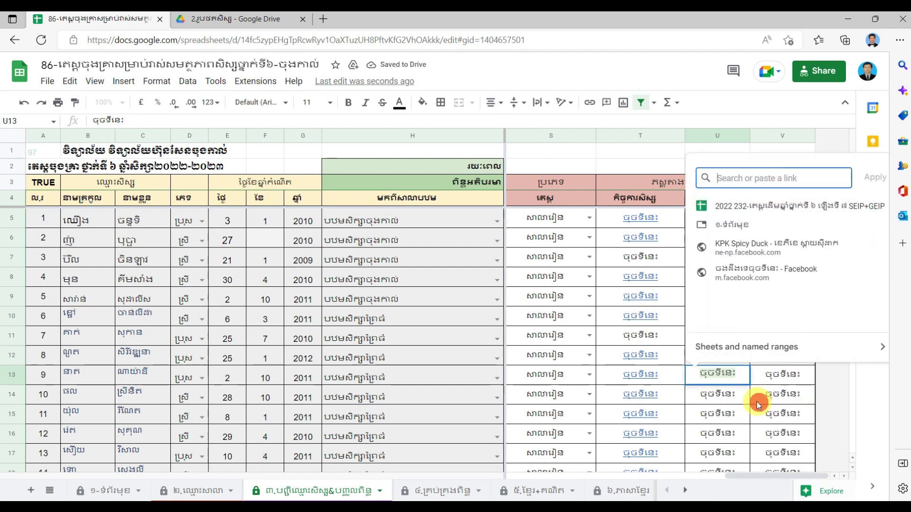
- Switch to Google Drive, close the sharing window of 8a.jpg and copy the share link of 9a.jpg
click(240, 18)
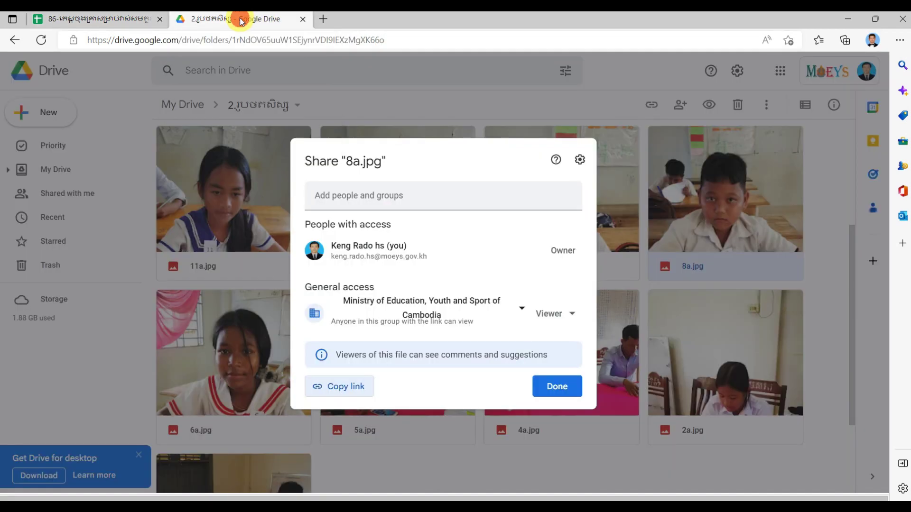
click(576, 384)
click(563, 185)
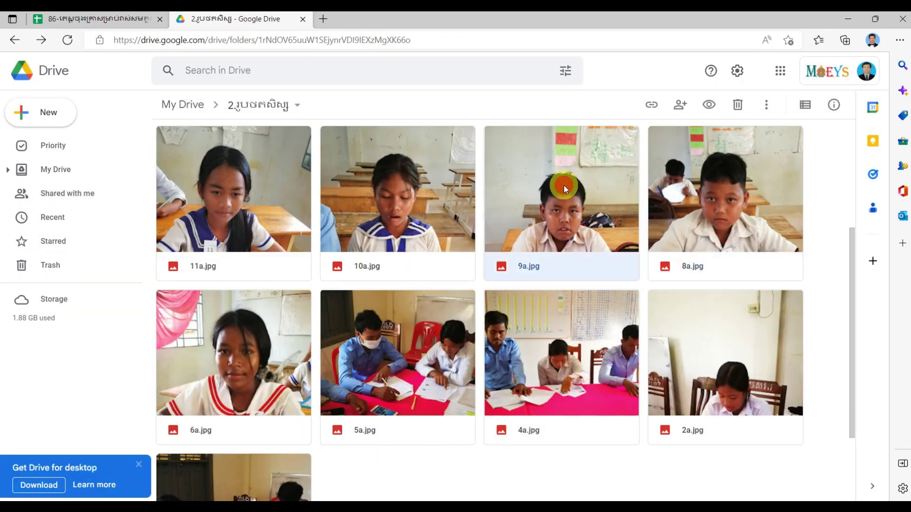
right_click(565, 194)
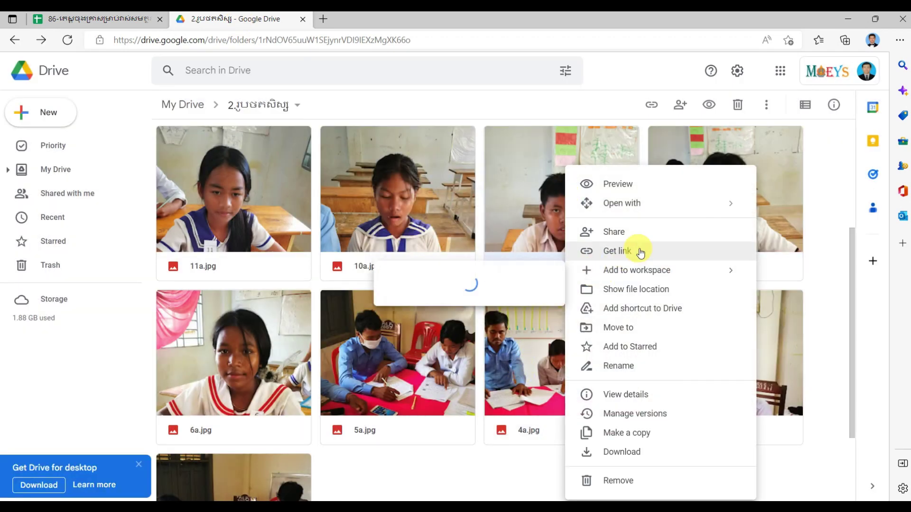
click(671, 255)
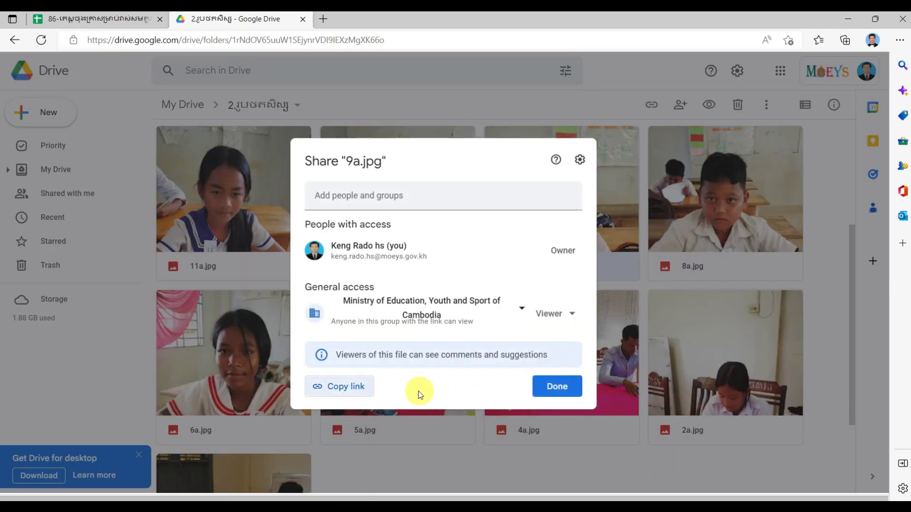
click(357, 397)
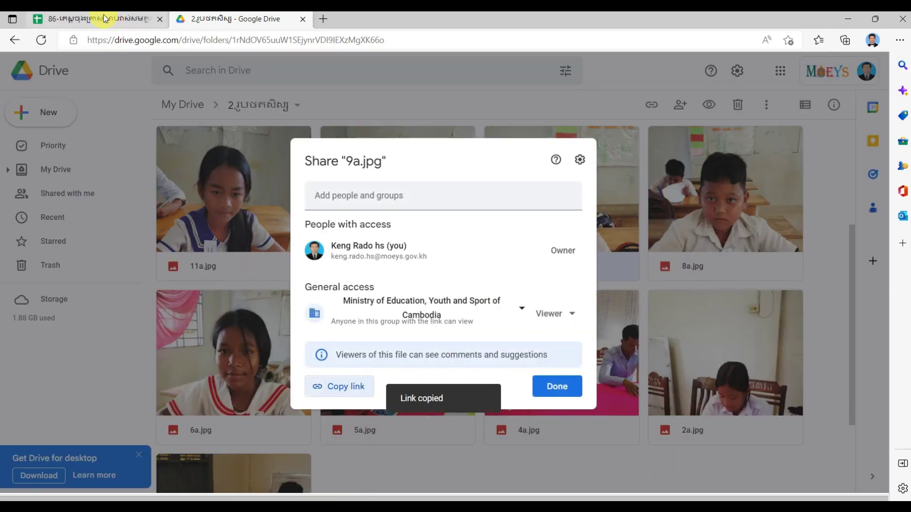
- Switch back to the Google Sheets spreadsheet and apply the copied 9a.jpg link to cell U13
click(101, 19)
click(760, 178)
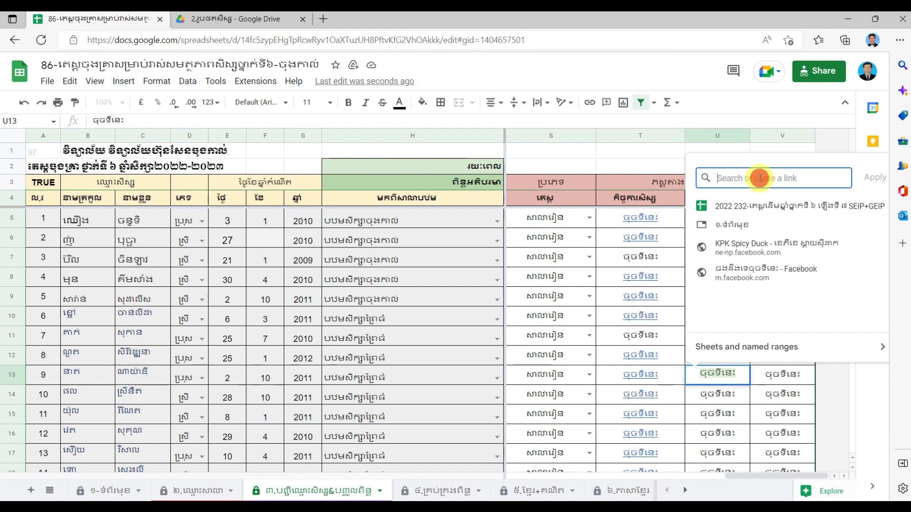
right_click(760, 179)
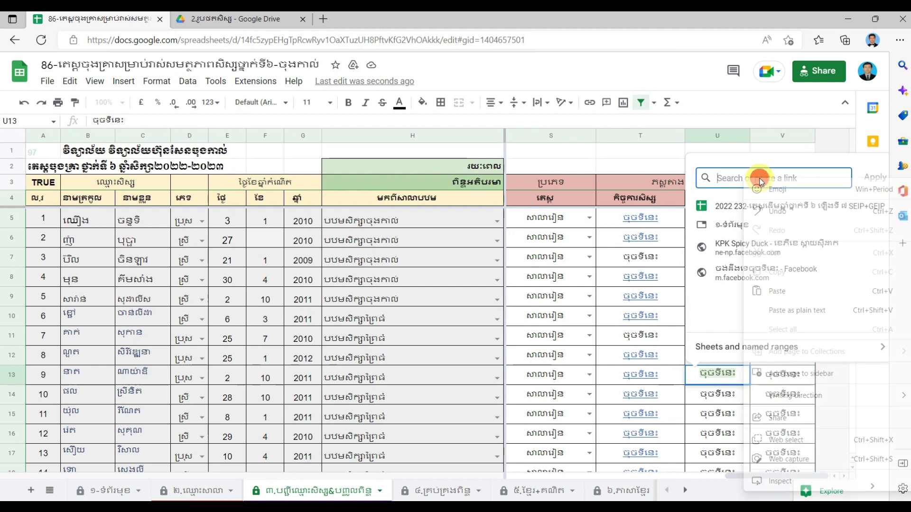
click(797, 286)
click(874, 177)
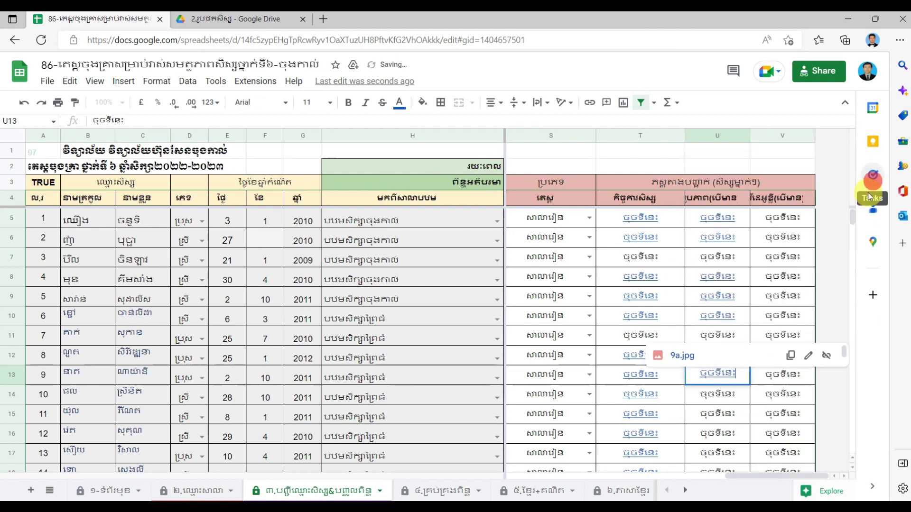
- Start inserting a link on the photo cell U14 for student number 10
click(774, 410)
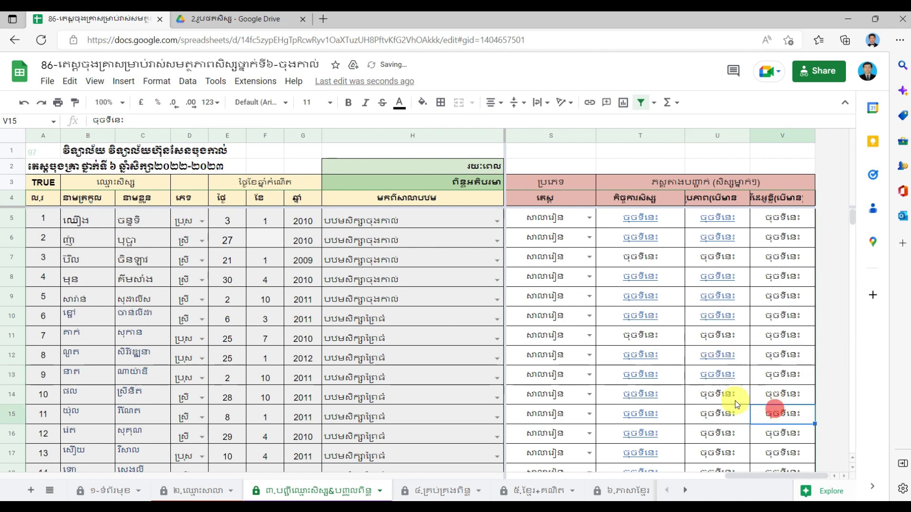
click(718, 397)
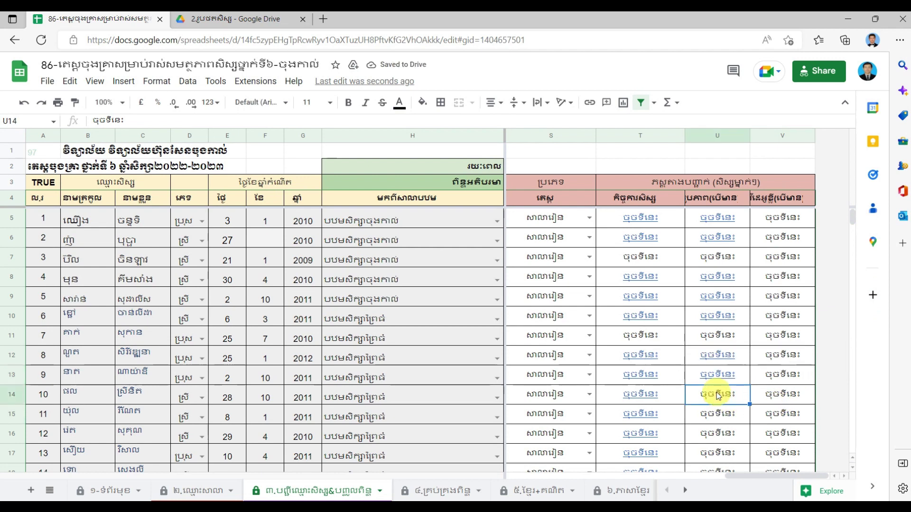
right_click(717, 397)
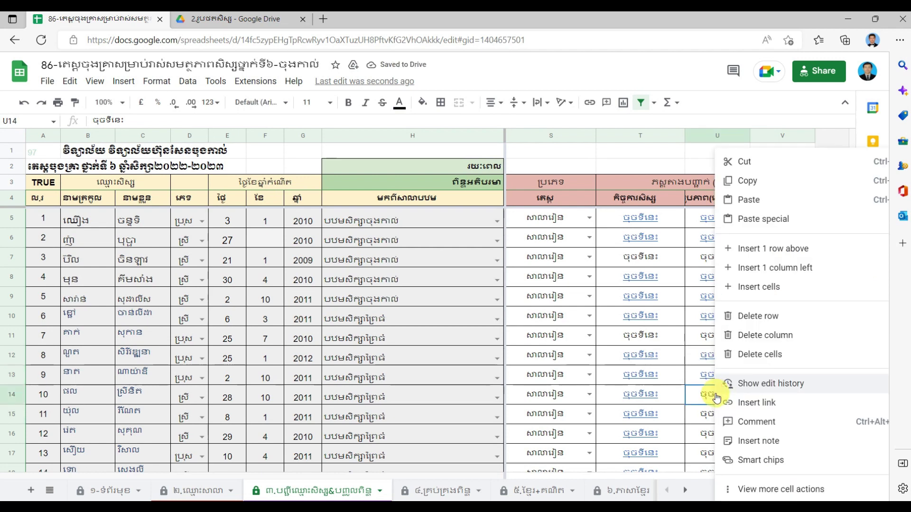
click(757, 402)
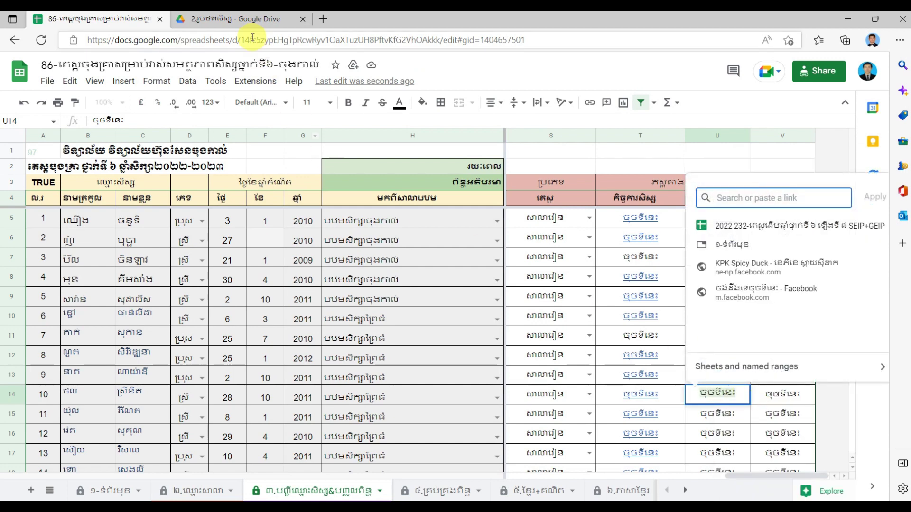
- Switch to Google Drive, copy the share link of 10a.jpg and return to the Google Sheets spreadsheet
click(228, 19)
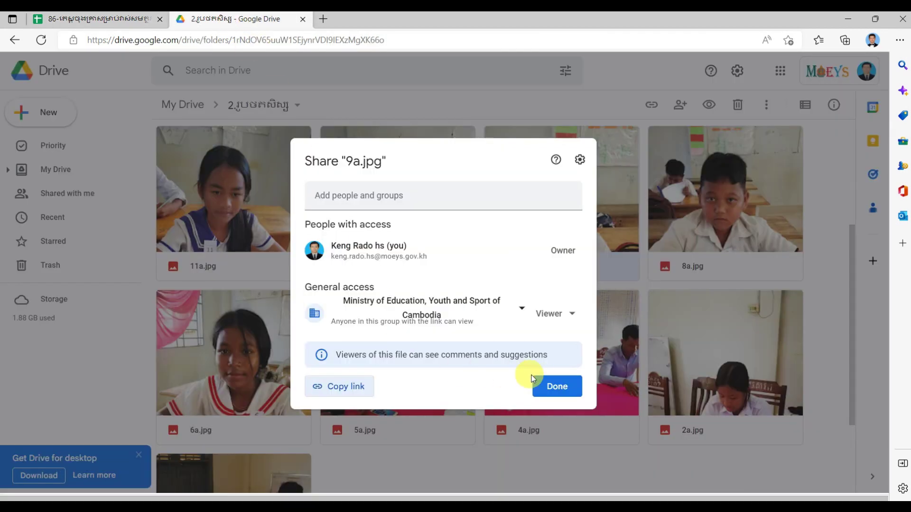
click(552, 386)
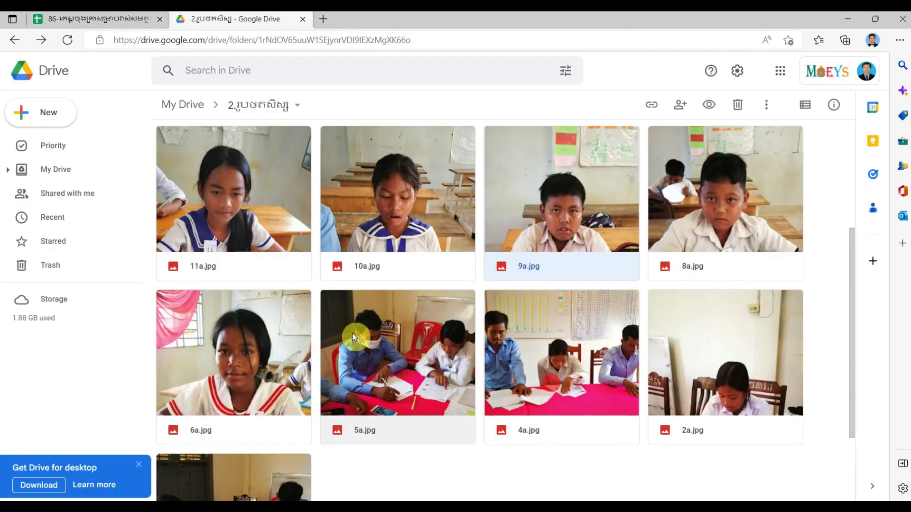
click(435, 224)
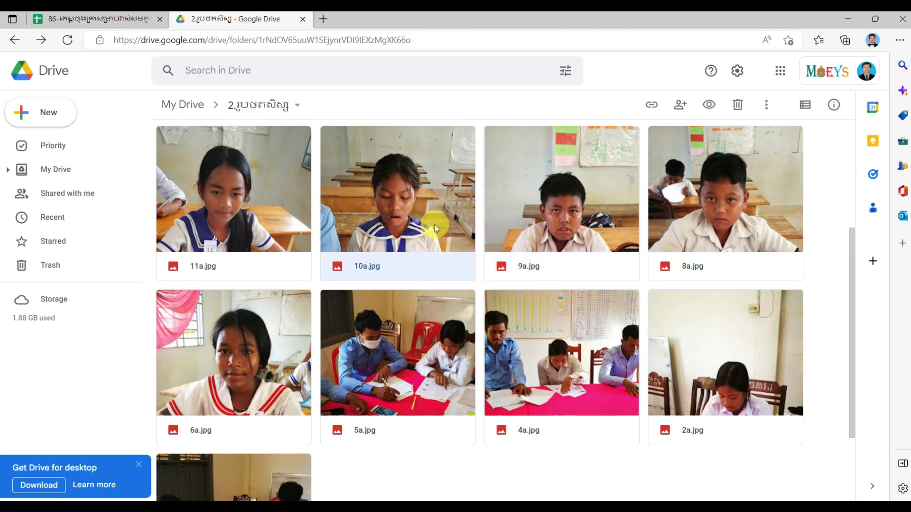
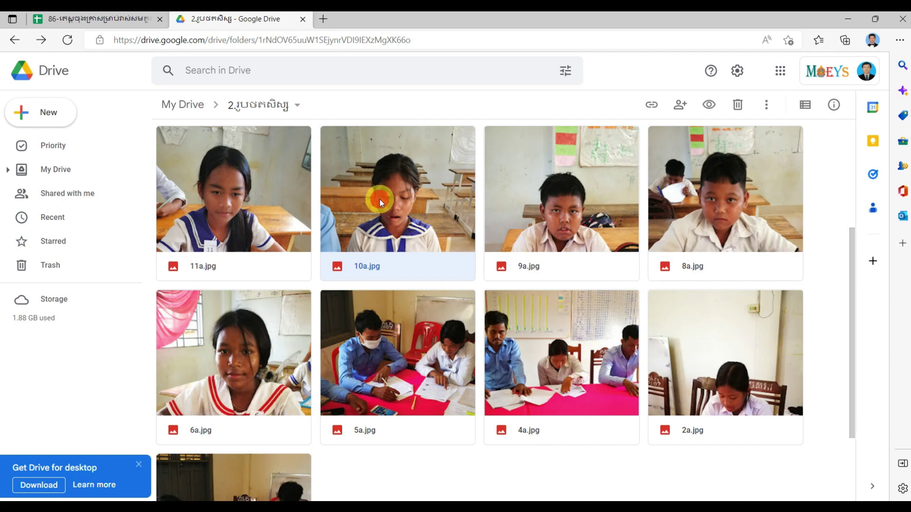
right_click(380, 203)
mouse_move(381, 204)
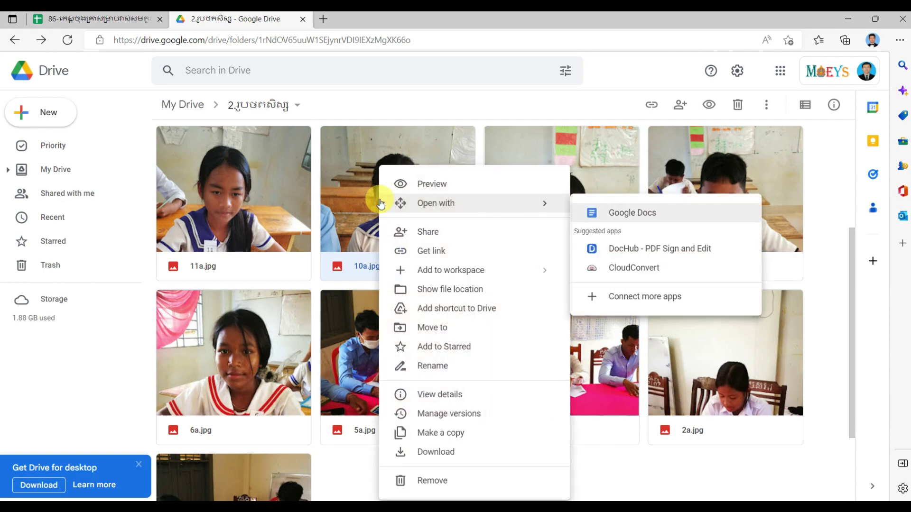
click(454, 251)
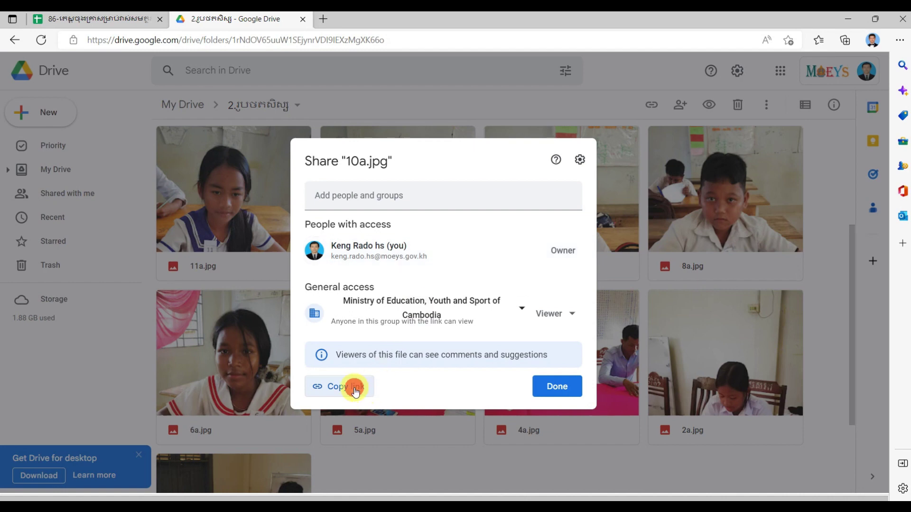
click(355, 390)
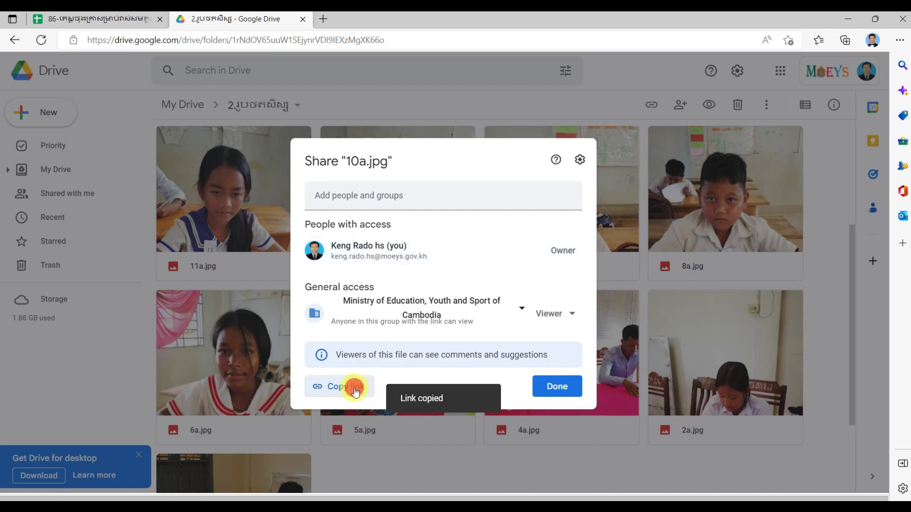
click(101, 20)
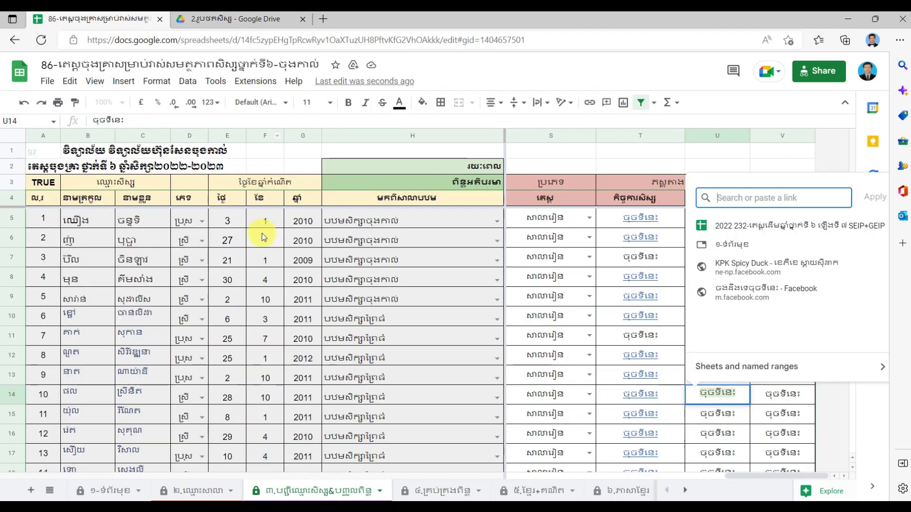
- Paste the copied 10a.jpg share link as the link of photo cell U14 and apply it
right_click(725, 199)
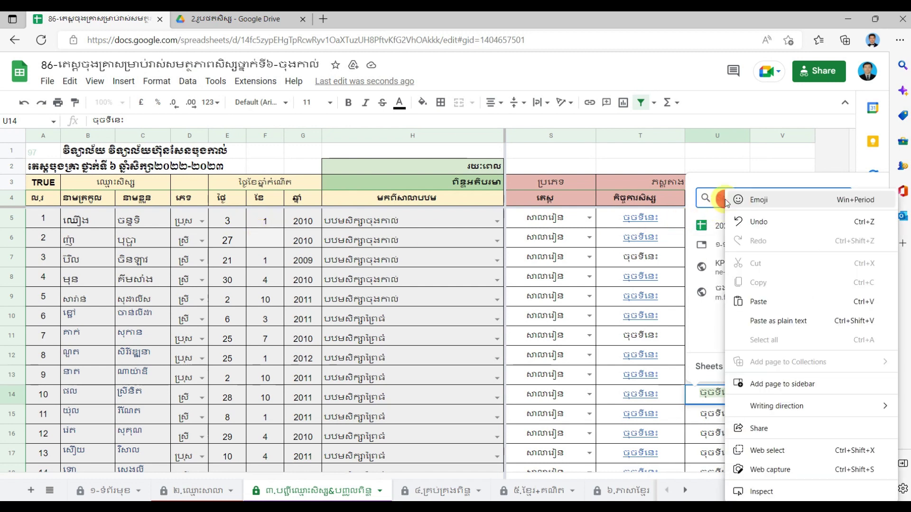
click(784, 301)
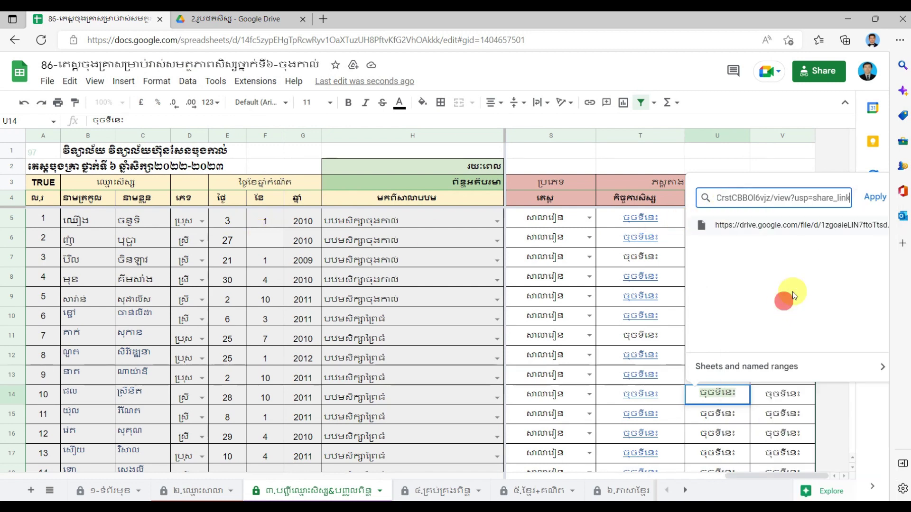
click(873, 197)
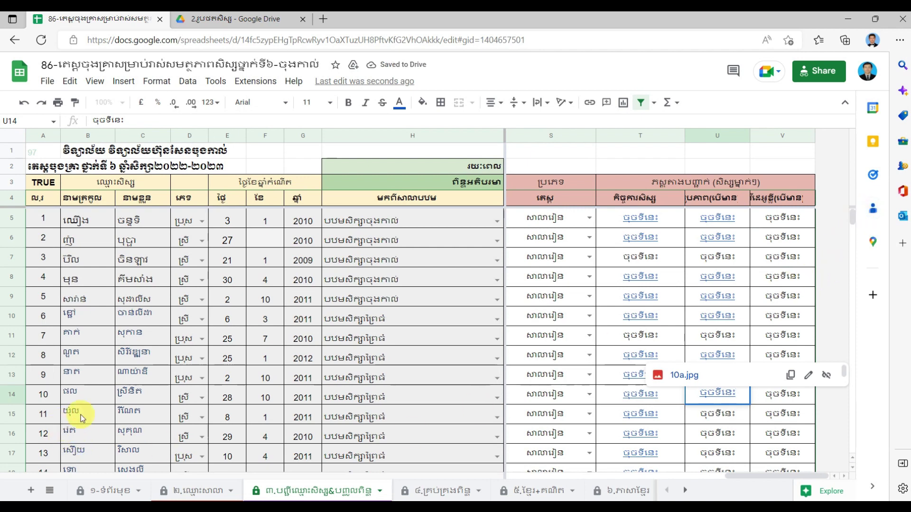
- Start inserting a link on the photo cell U15 for student number 11
click(12, 415)
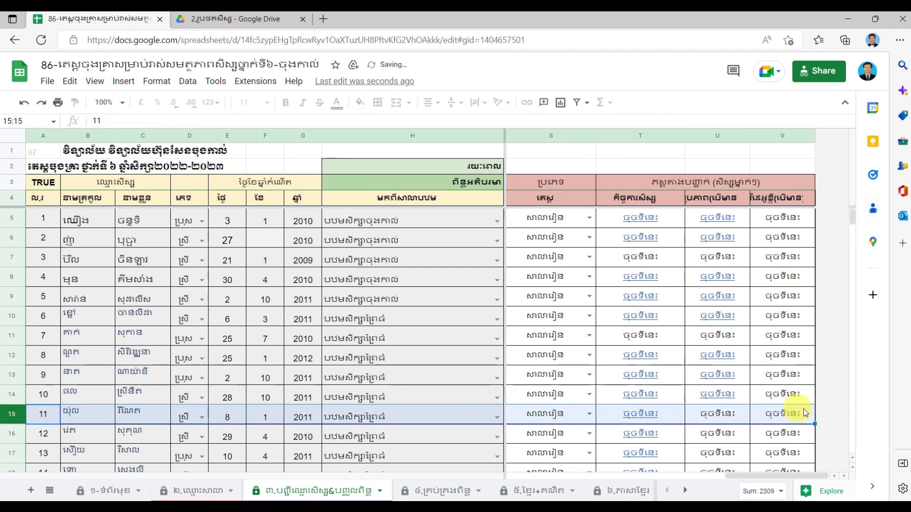
click(723, 414)
right_click(722, 415)
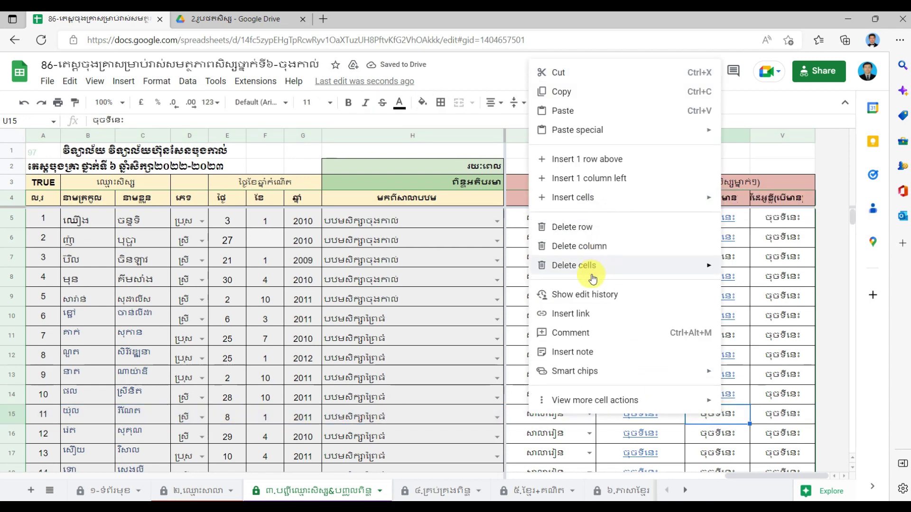
click(586, 312)
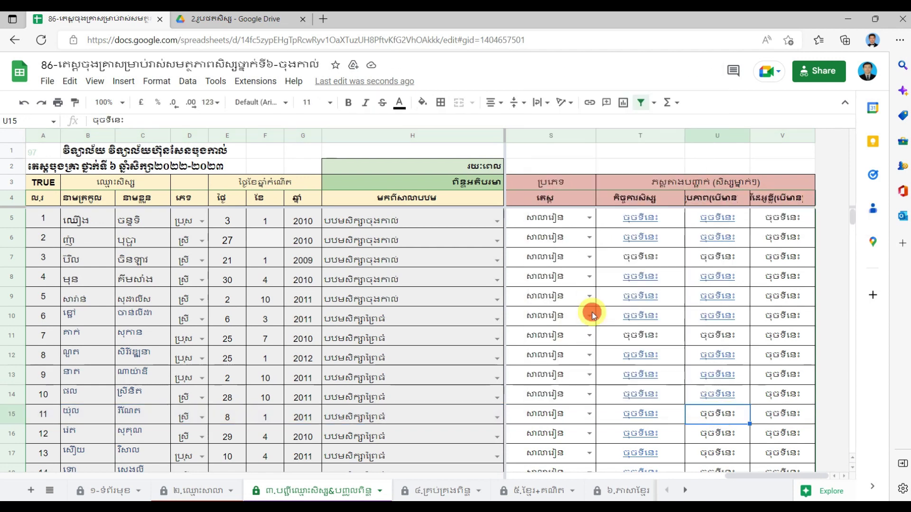
- Switch to Google Drive, close the sharing window of 10a.jpg and copy the share link of 11a.jpg
click(243, 19)
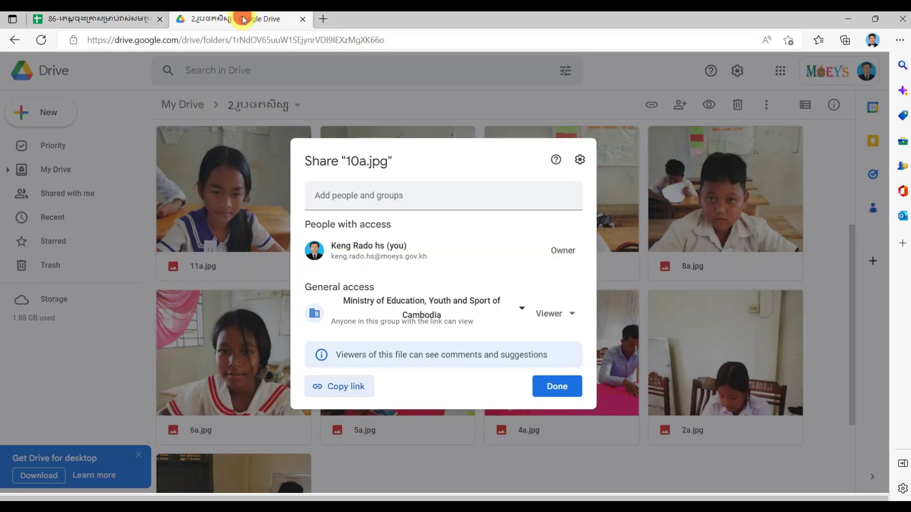
click(545, 388)
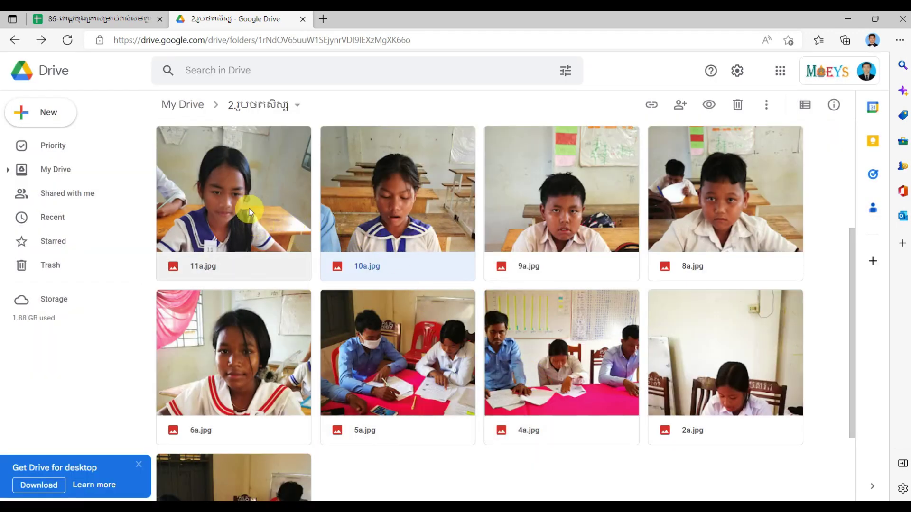
right_click(238, 198)
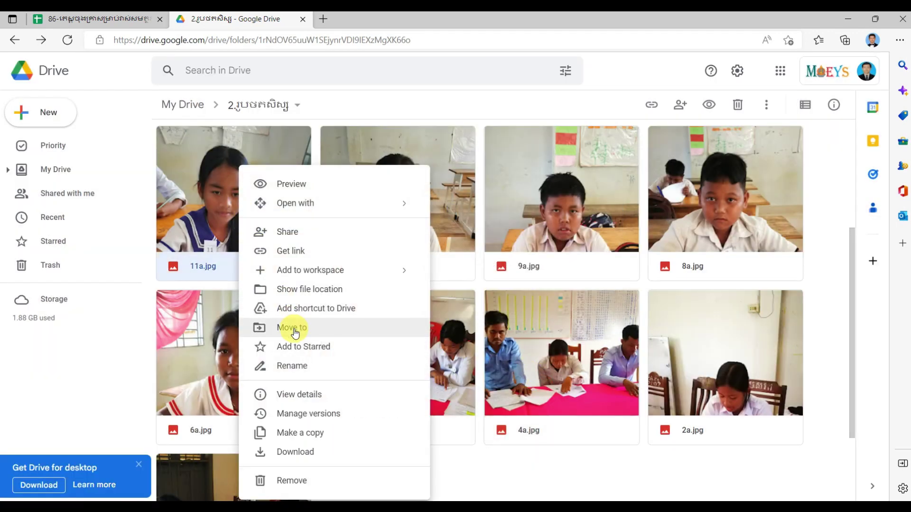
click(318, 251)
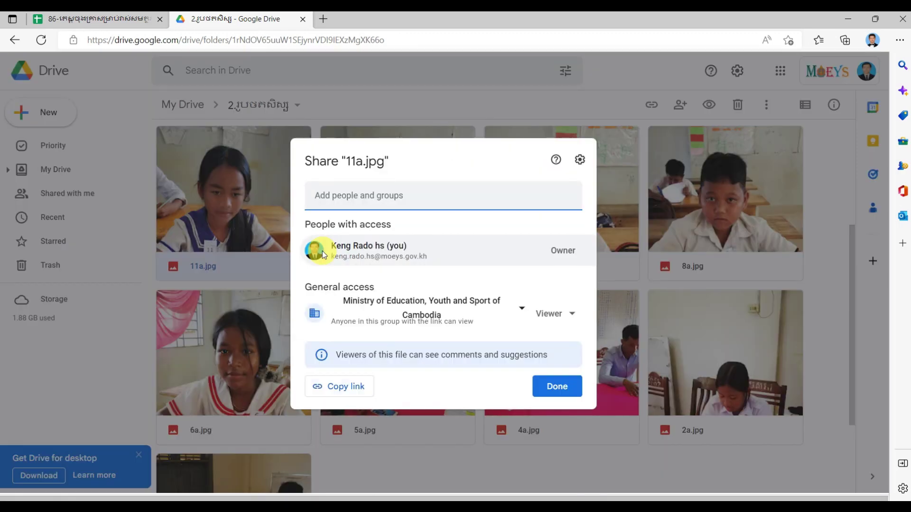
click(350, 386)
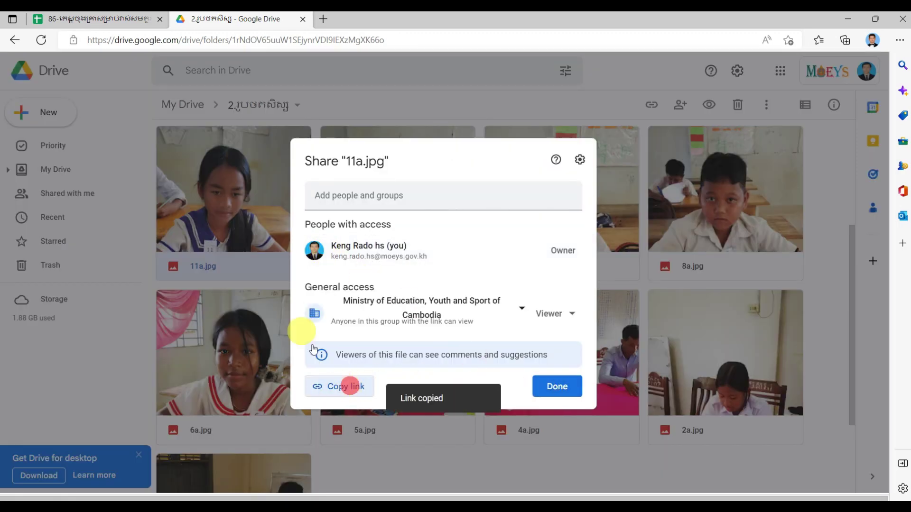
- Switch back to the Google Sheets spreadsheet and apply the copied 11a.jpg link to cell U15
click(122, 22)
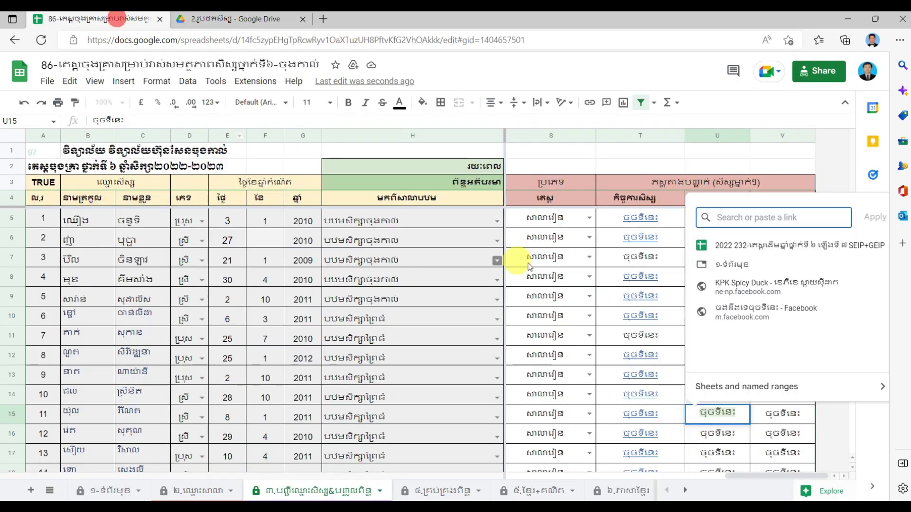
right_click(754, 219)
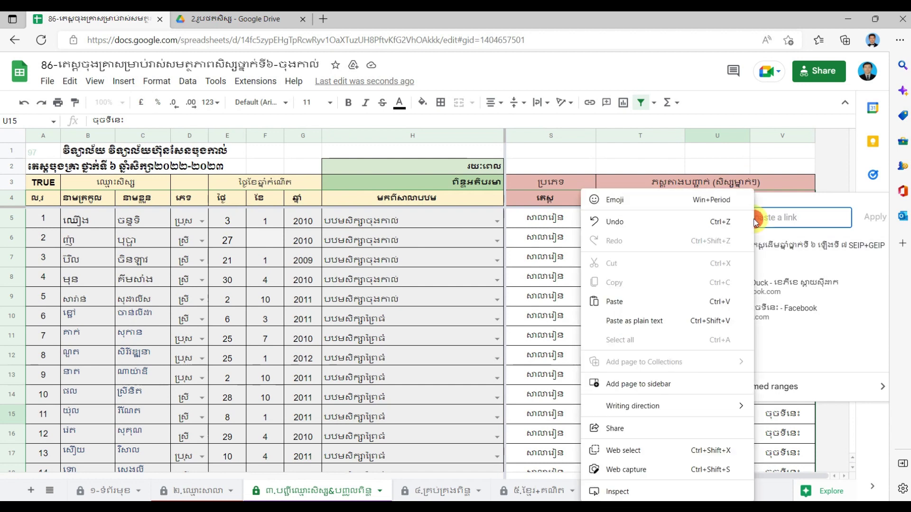
click(648, 298)
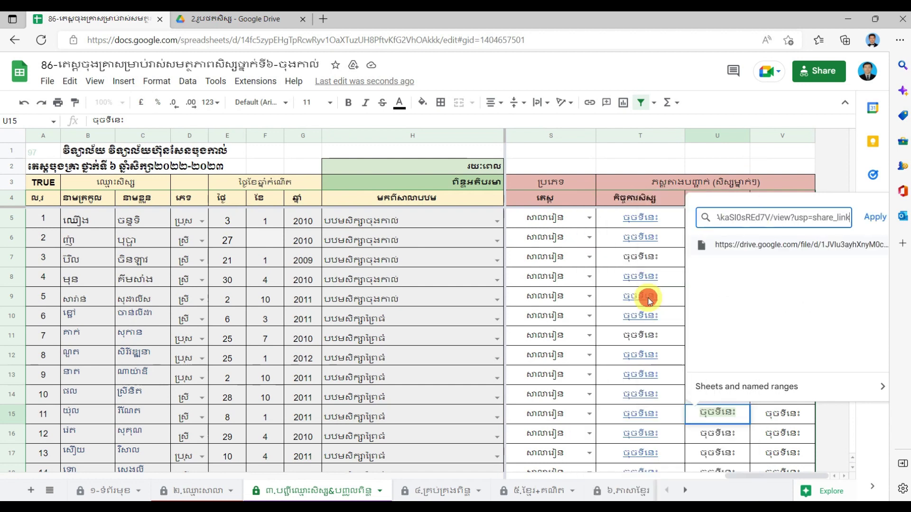
click(875, 217)
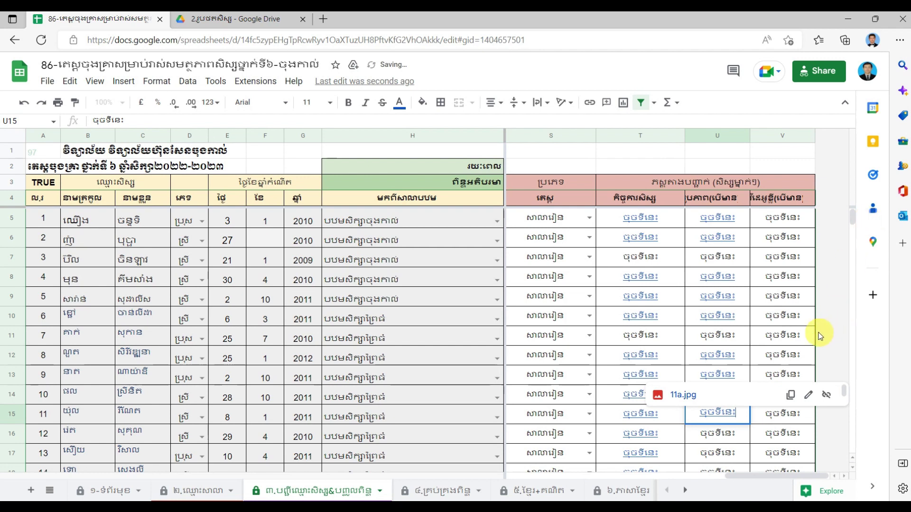
- Start inserting a link on the photo cell U16 for student number 12
scroll(852, 223, down, 5)
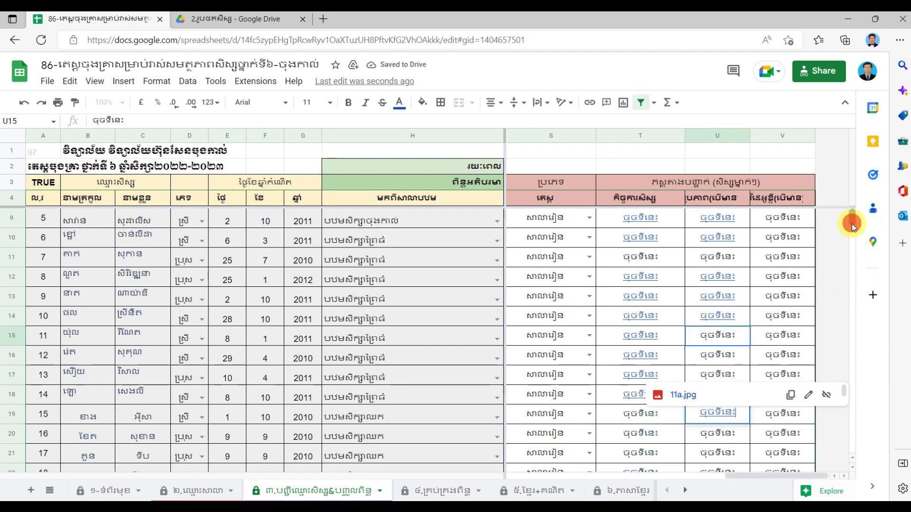
scroll(851, 225, up, 5)
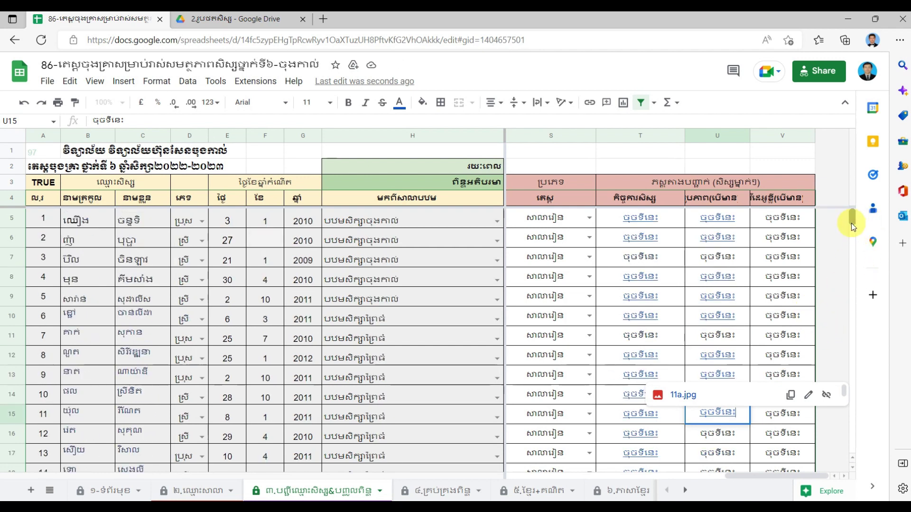
click(16, 435)
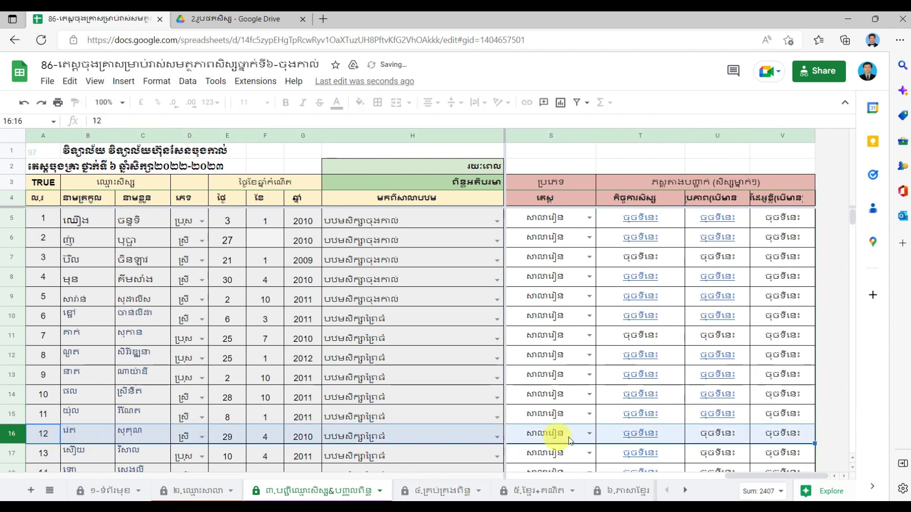
right_click(710, 435)
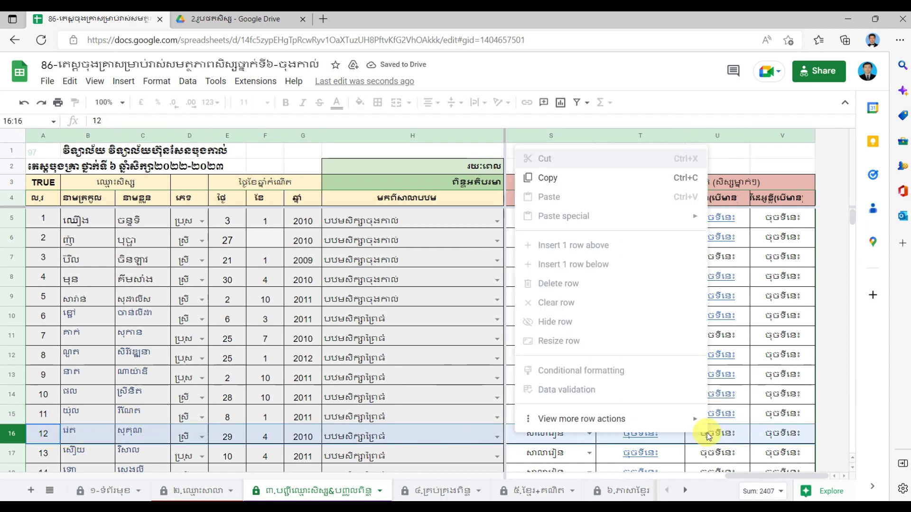
click(712, 436)
right_click(712, 436)
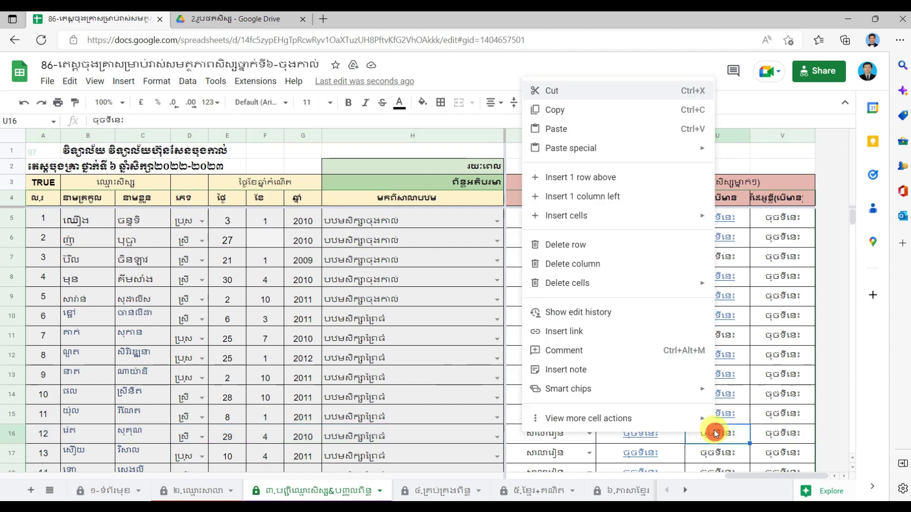
click(610, 332)
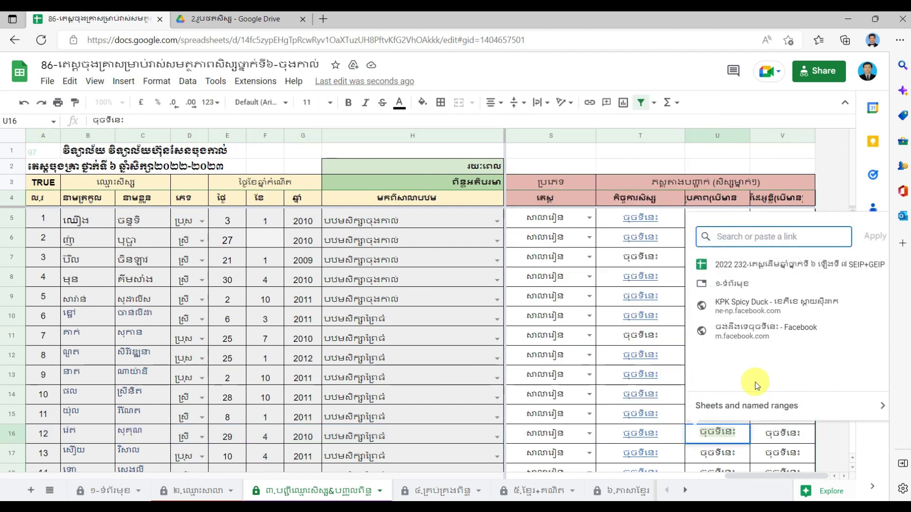
- Switch to Google Drive, close the sharing window of 11a.jpg and copy the share link of 12a.jpg
click(221, 17)
click(550, 389)
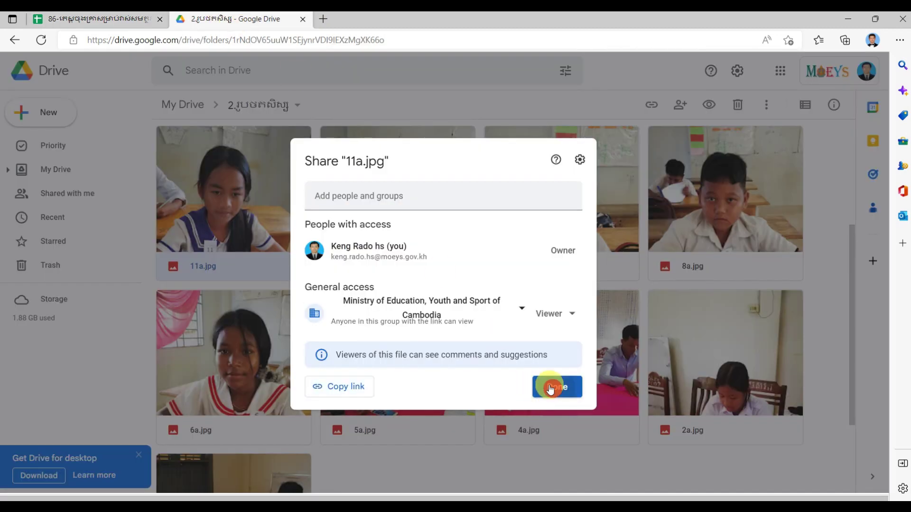
scroll(461, 312, up, 4)
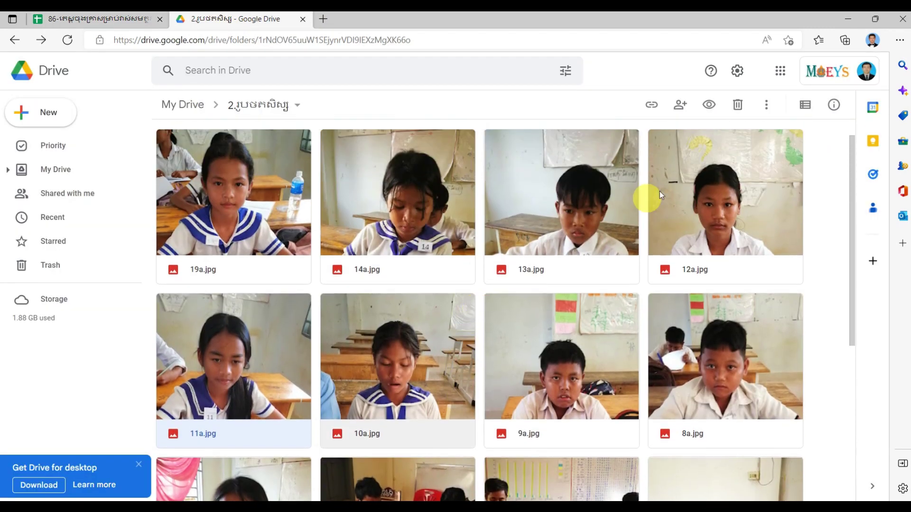
right_click(712, 223)
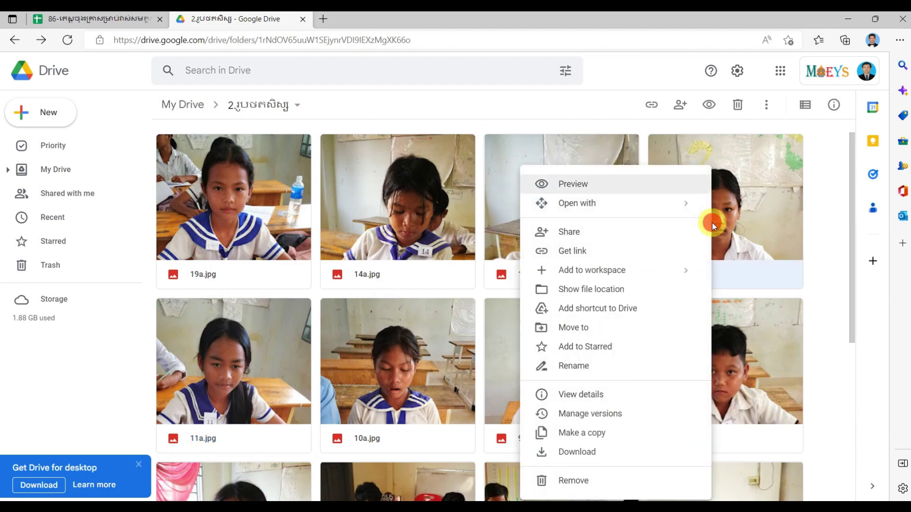
key(Escape)
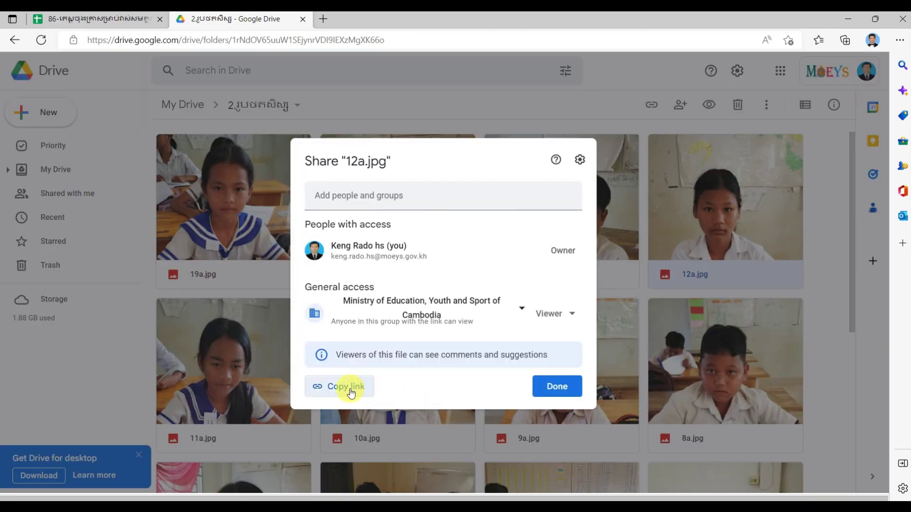
click(350, 387)
- Switch back to the Google Sheets spreadsheet and apply the copied 12a.jpg link to cell U16
click(105, 18)
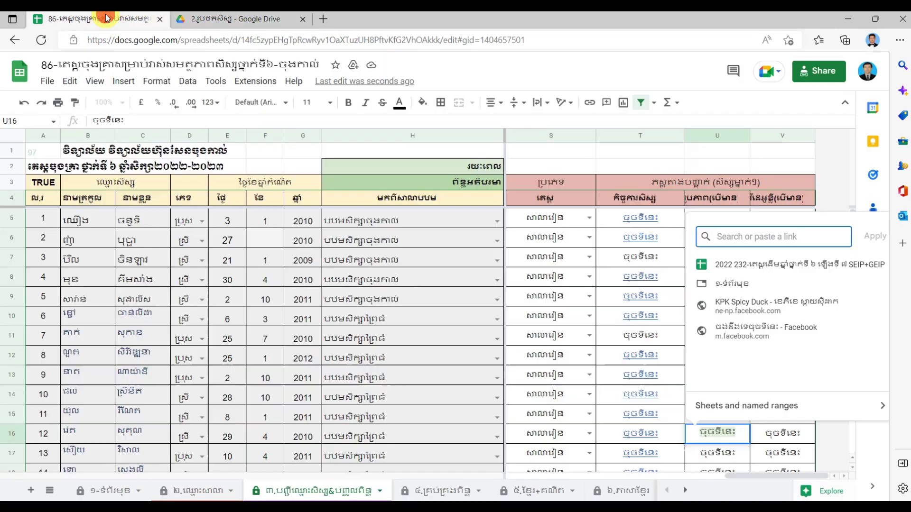
right_click(757, 233)
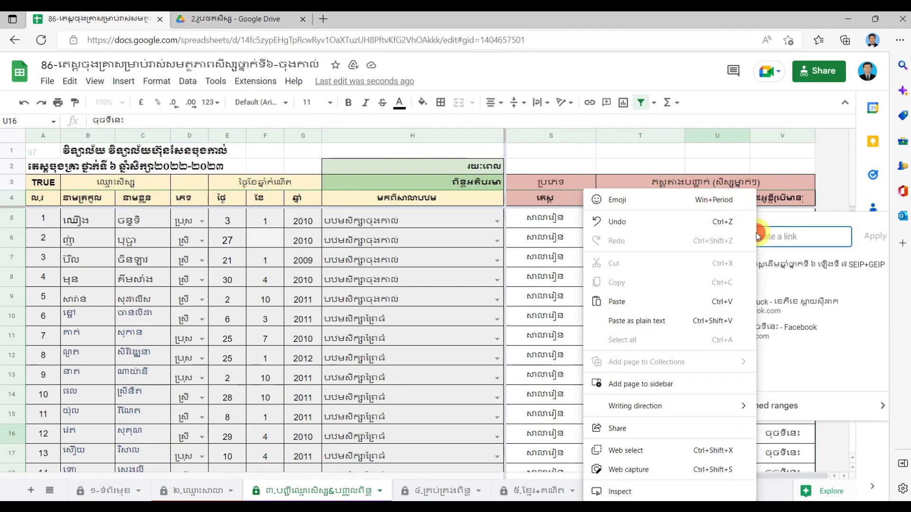
click(664, 299)
click(874, 237)
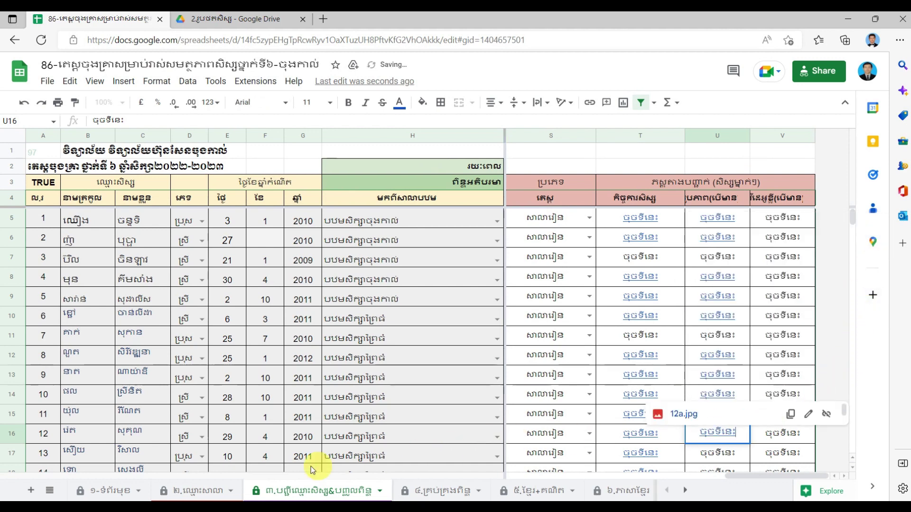
- Start inserting a link on the photo cell U17 for student number 13
click(11, 453)
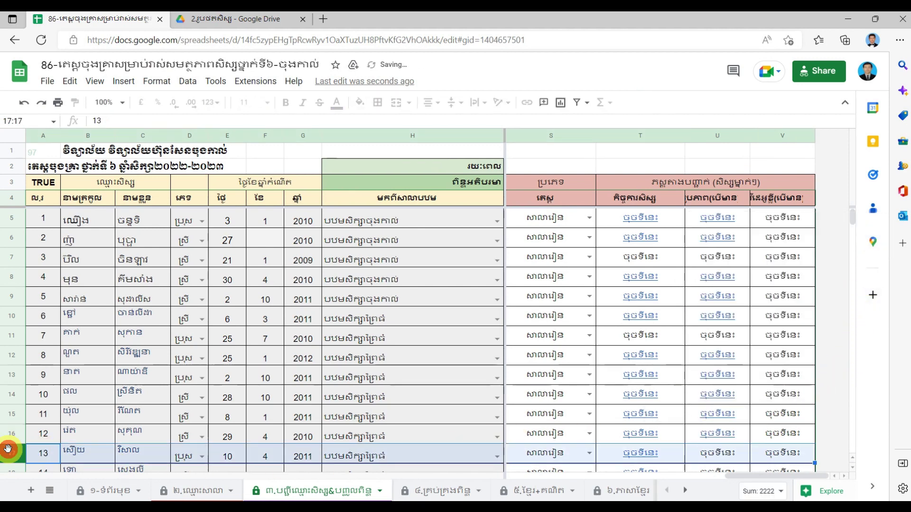
click(717, 455)
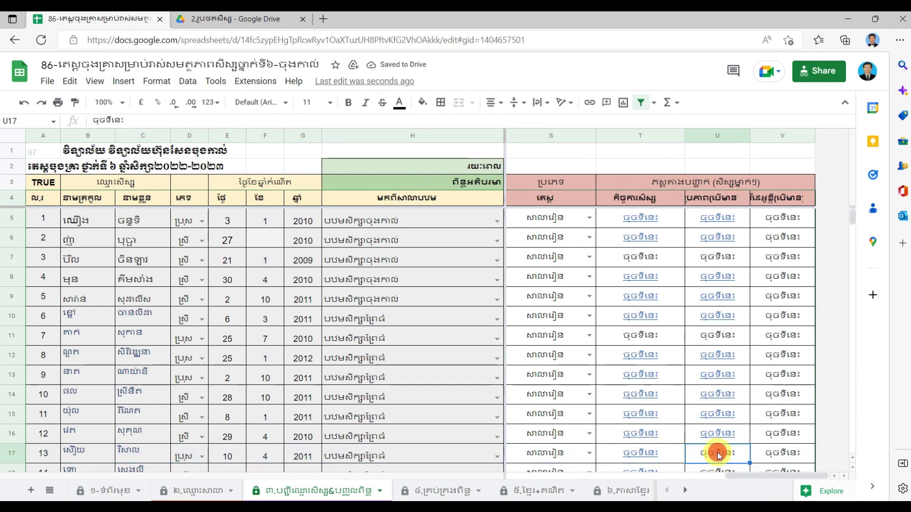
right_click(718, 455)
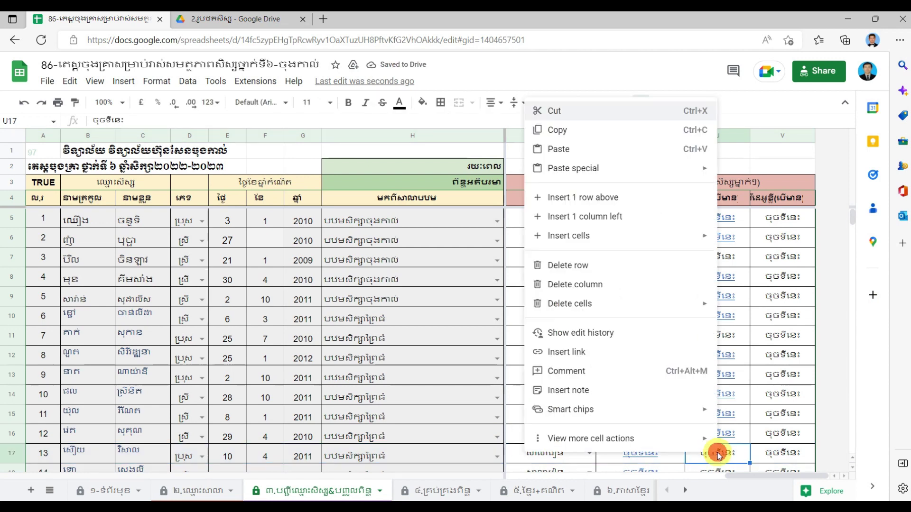
click(611, 352)
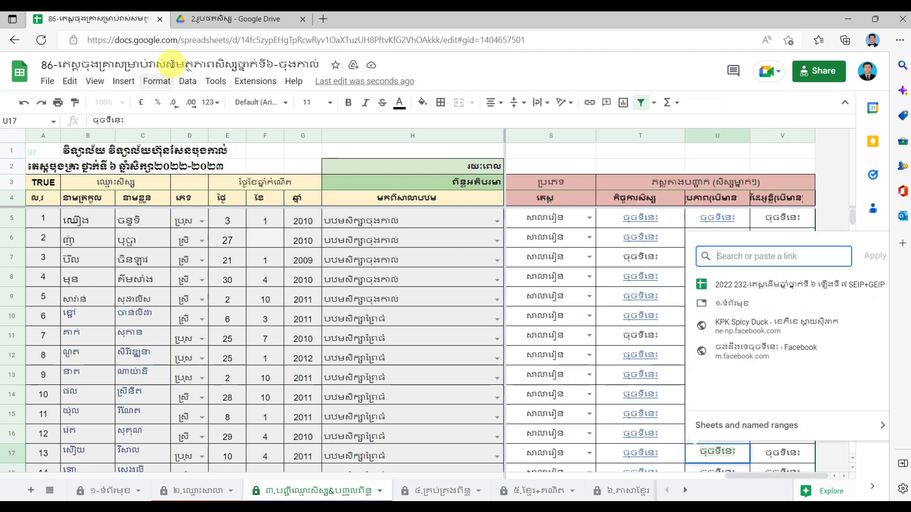
- Switch to Google Drive, close the sharing window of 12a.jpg and copy the share link of 13a.jpg
click(223, 19)
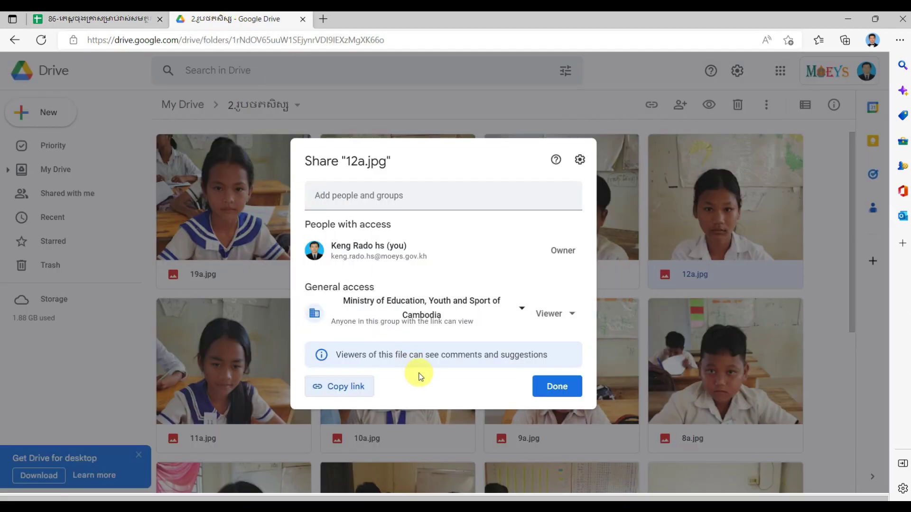
click(569, 388)
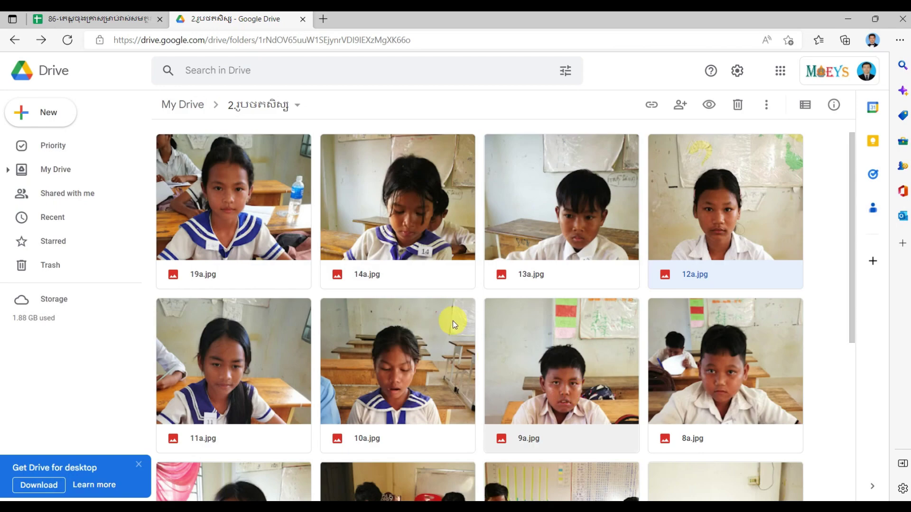
click(545, 203)
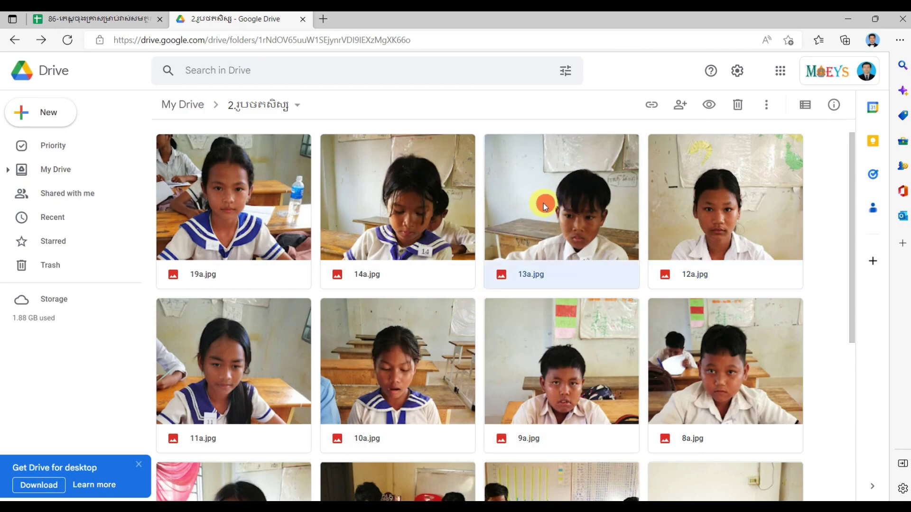
right_click(545, 204)
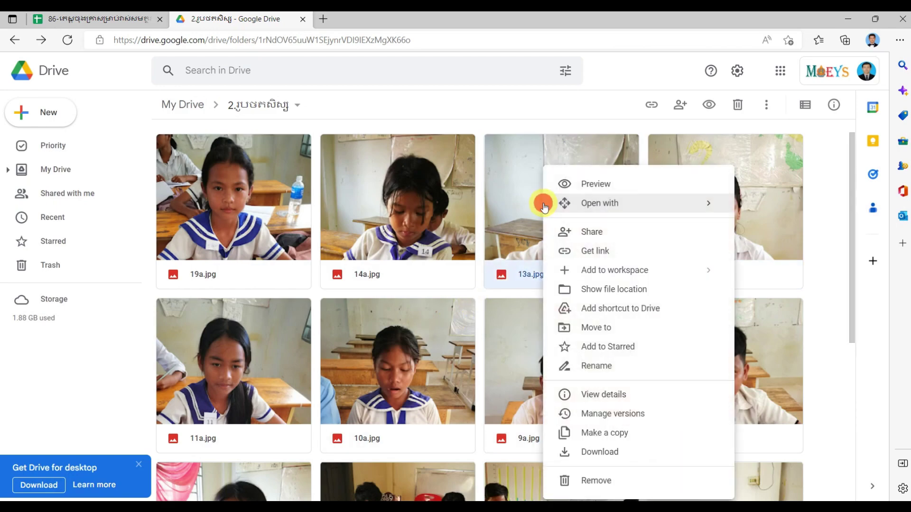
click(644, 256)
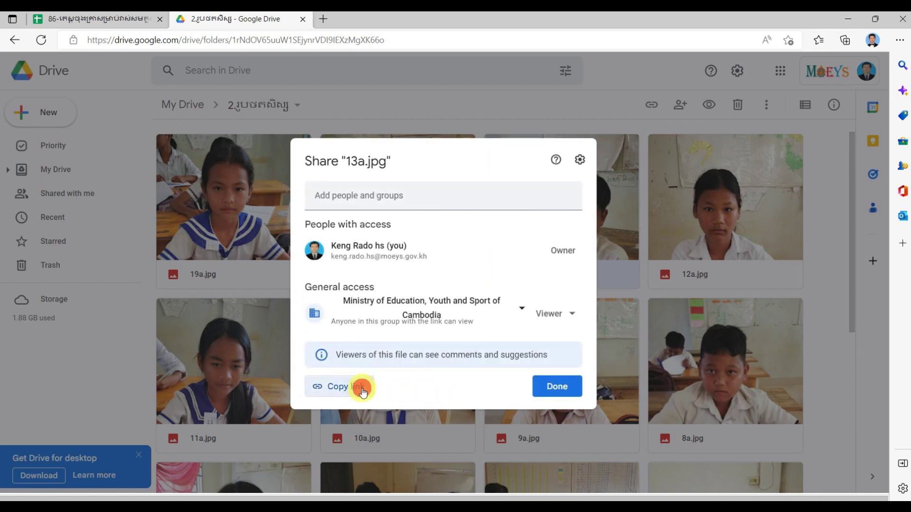
click(362, 391)
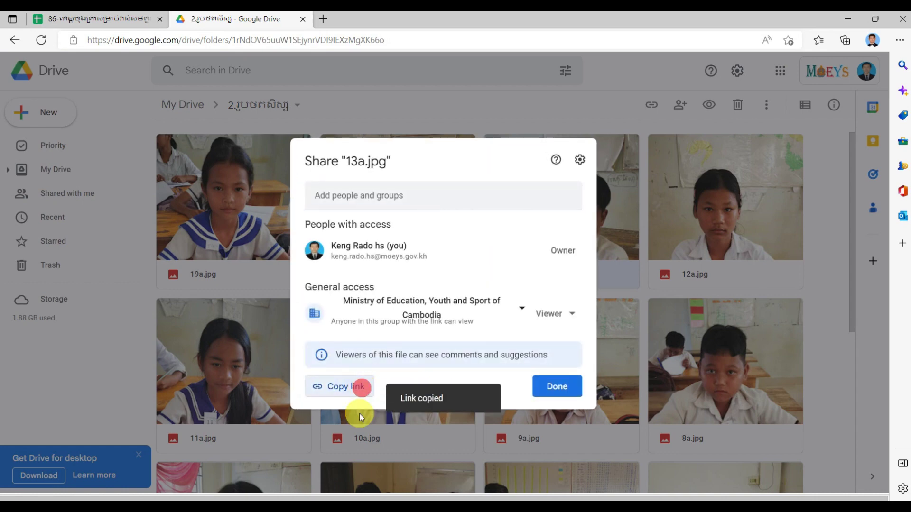
- Switch back to the Google Sheets spreadsheet and apply the copied 13a.jpg link to cell U17
click(102, 23)
right_click(737, 254)
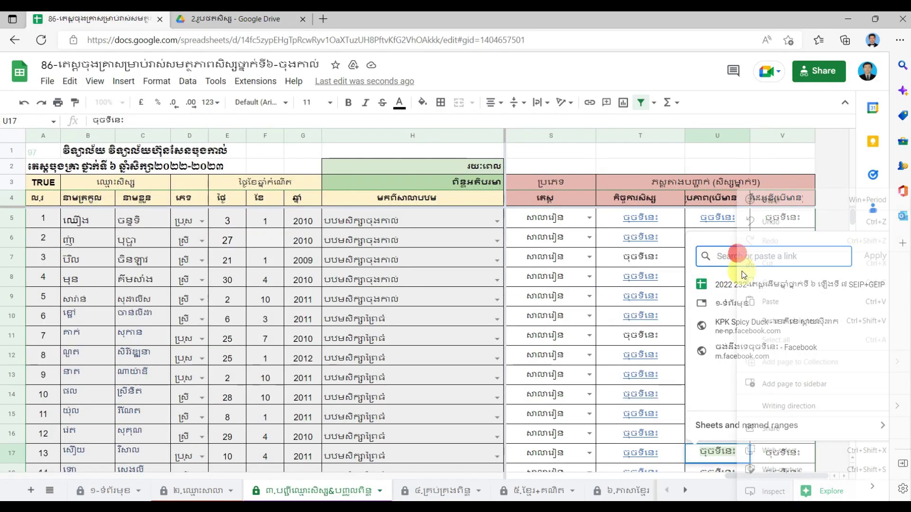
click(761, 302)
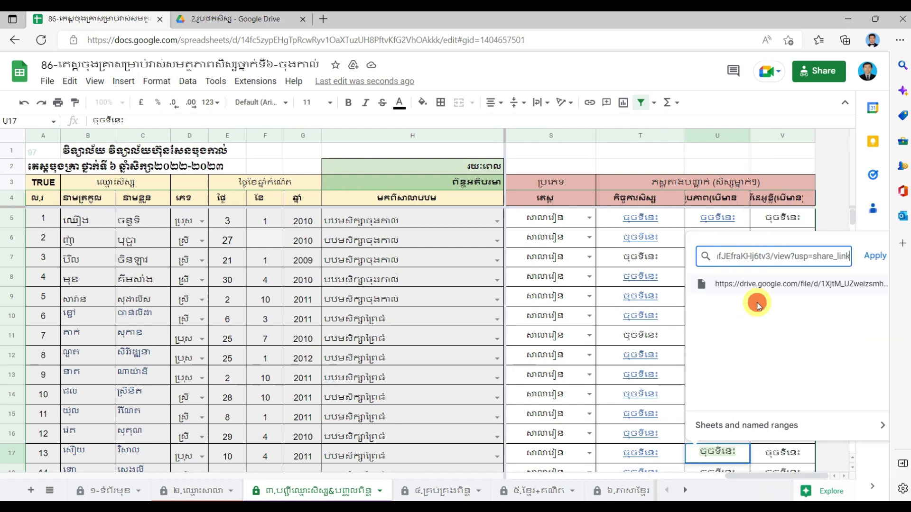
click(871, 260)
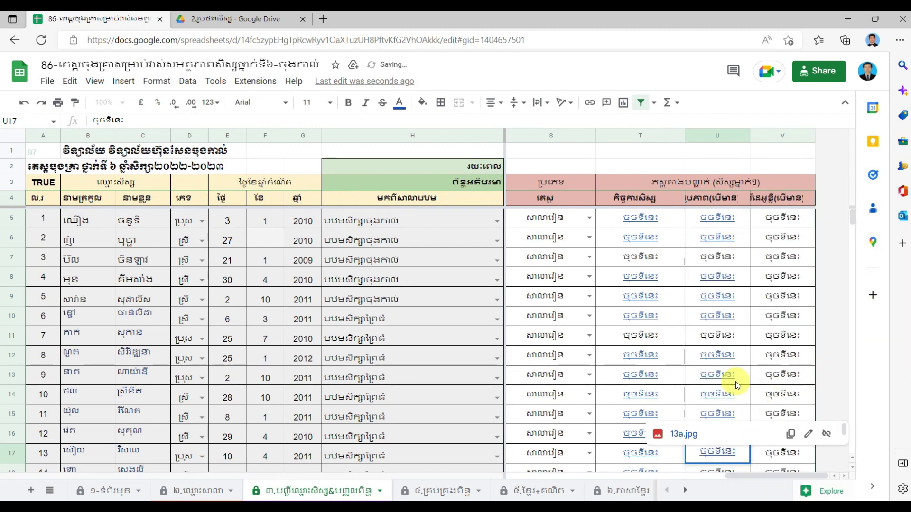
- Start inserting a link on the photo cell U18 for student number 14
scroll(735, 382, down, 1)
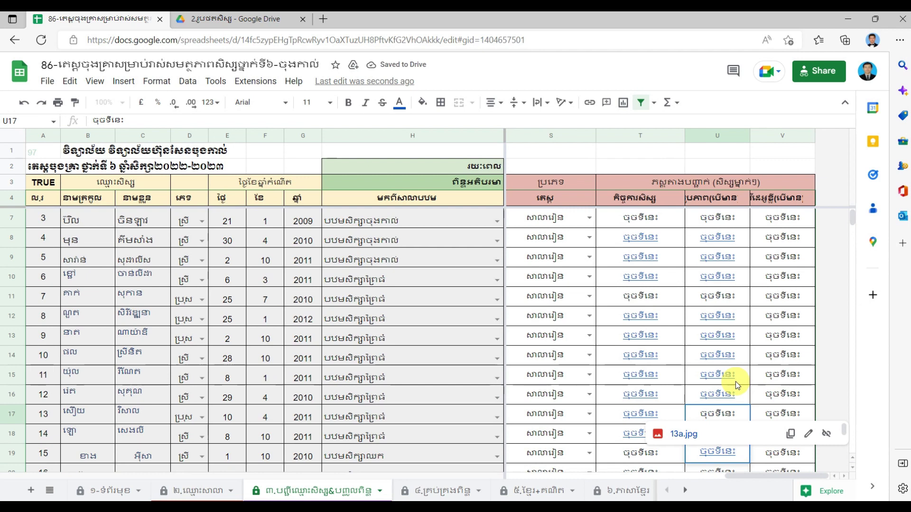
scroll(736, 381, down, 1)
click(708, 400)
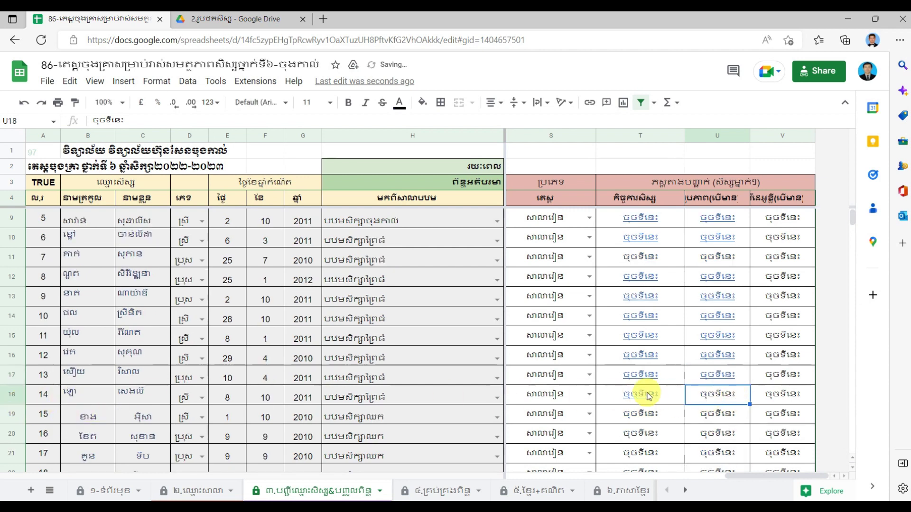
right_click(719, 397)
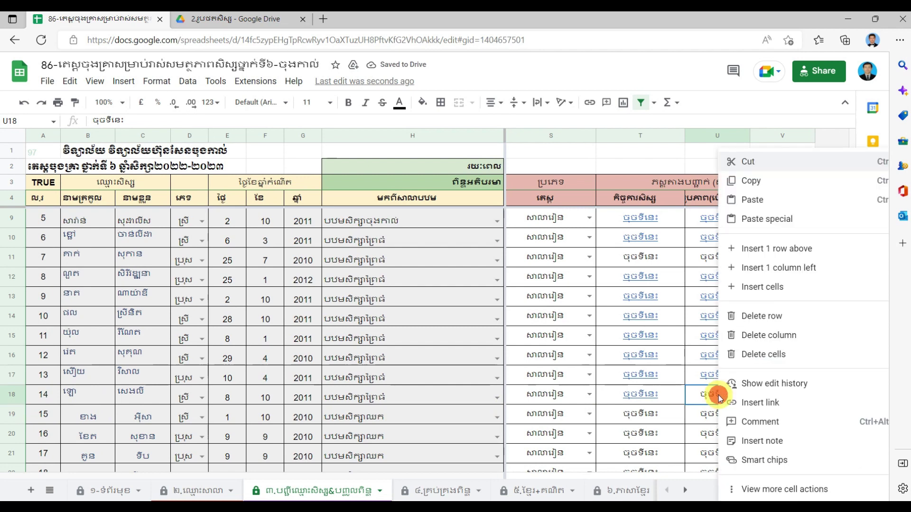
click(806, 409)
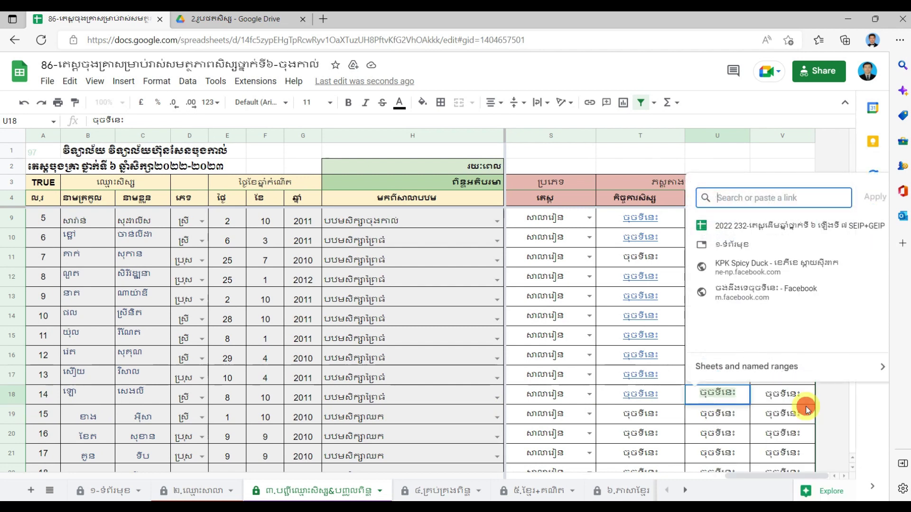
- Switch to Google Drive, close the sharing window of 13a.jpg and copy the share link of 14a.jpg
click(226, 19)
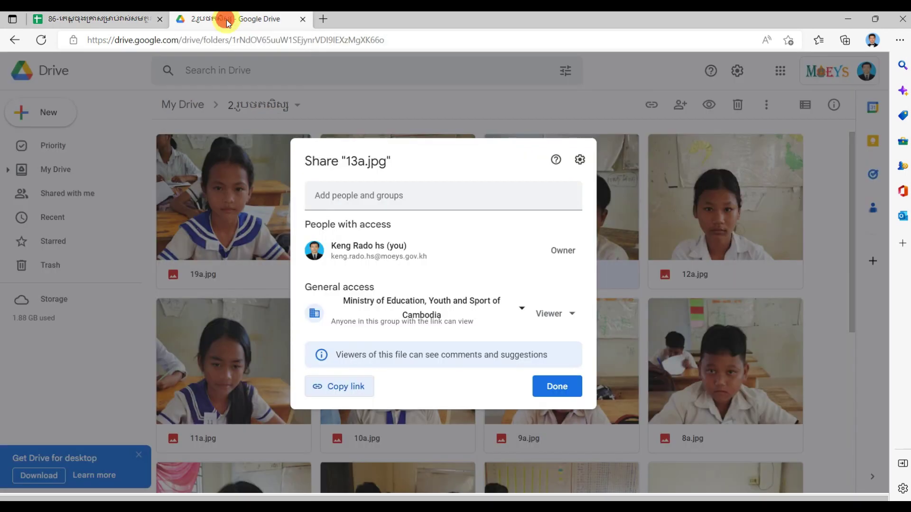
click(554, 394)
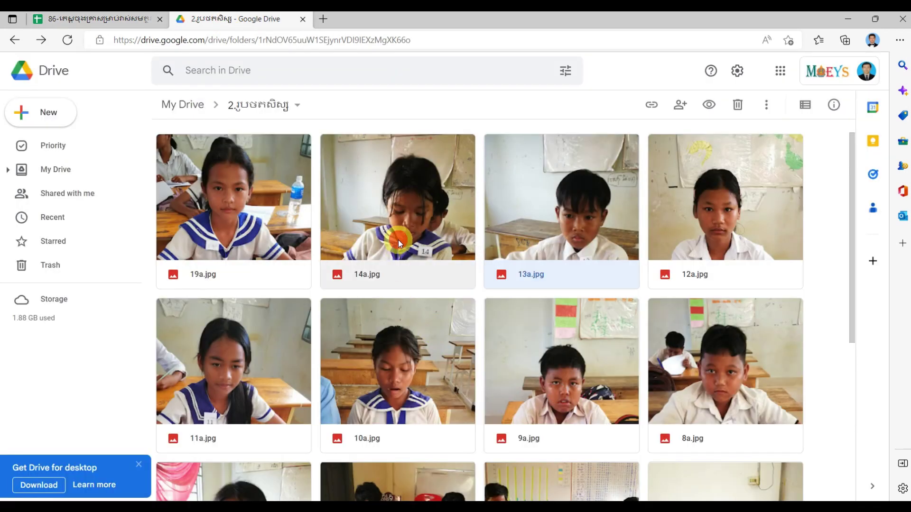
click(397, 240)
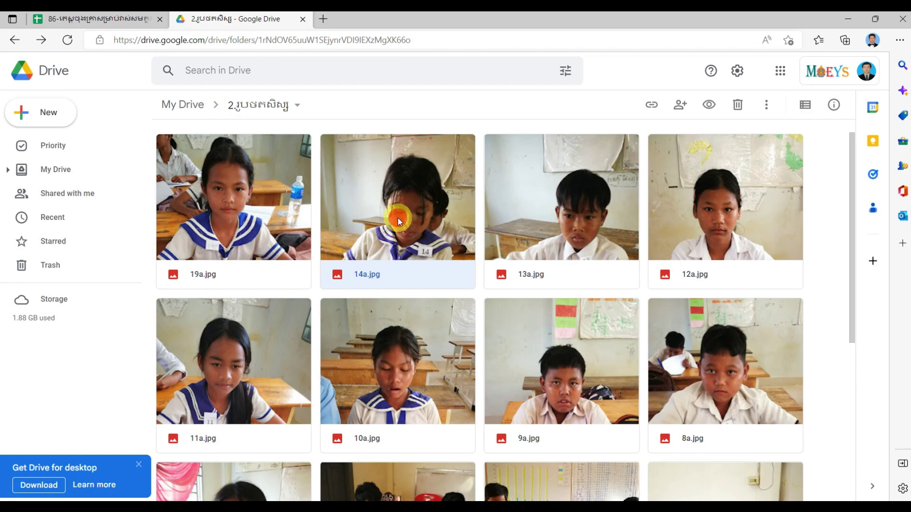
right_click(397, 217)
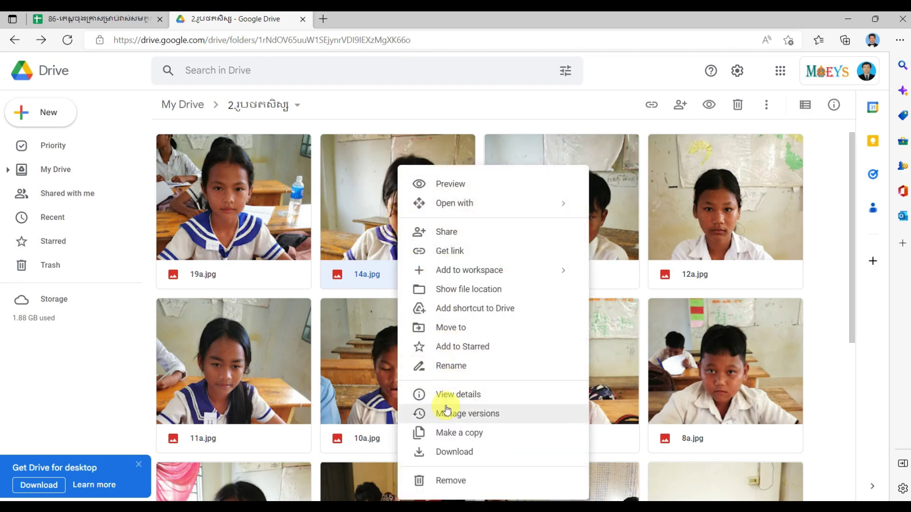
click(484, 253)
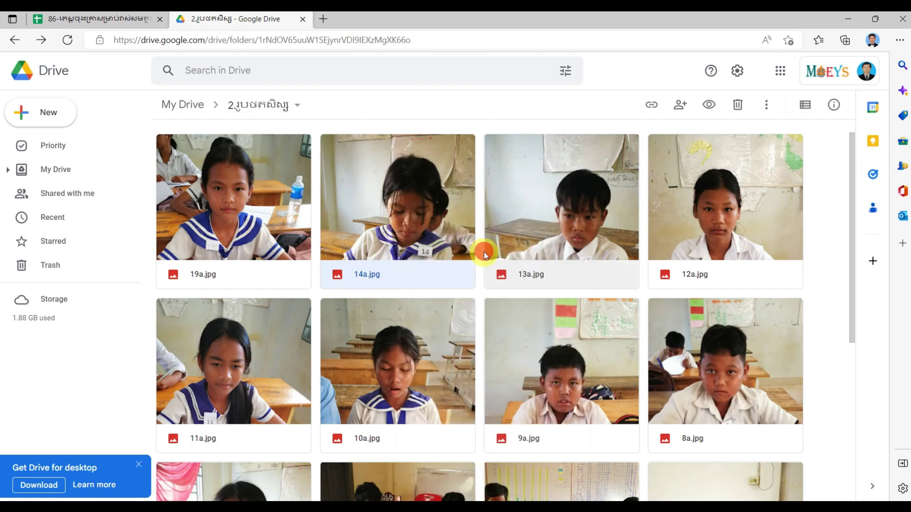
click(358, 389)
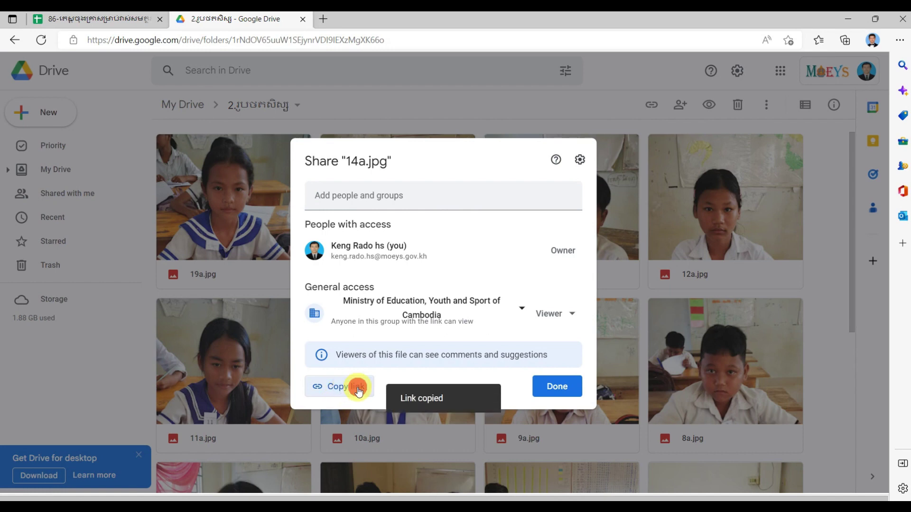
- Switch back to the Google Sheets spreadsheet and apply the copied 14a.jpg link to cell U18
click(101, 19)
right_click(730, 204)
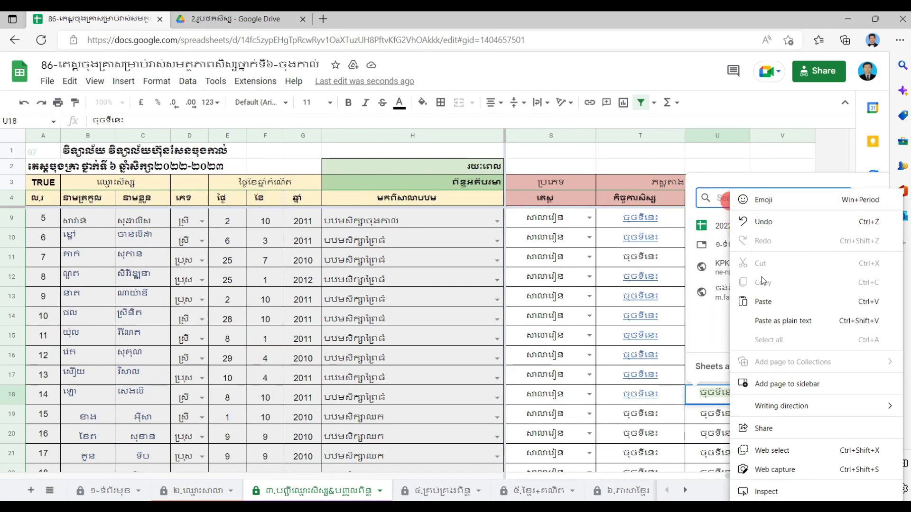
click(772, 300)
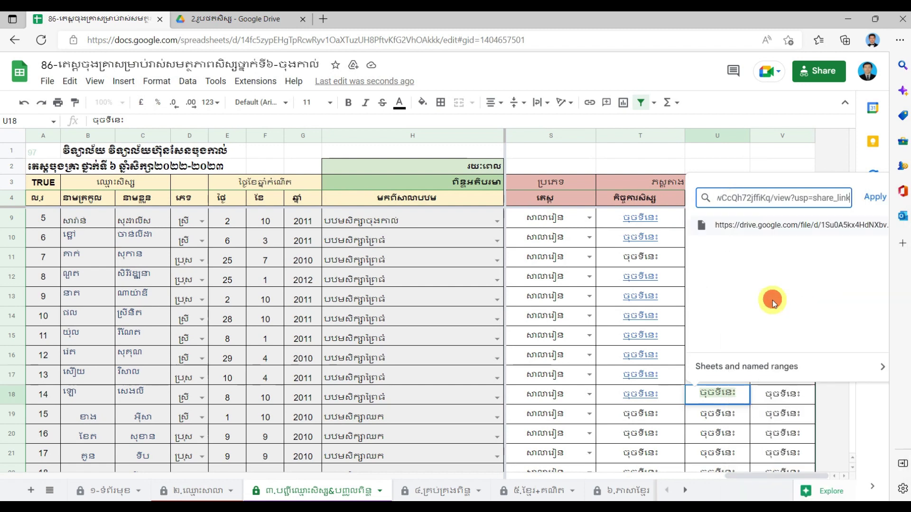
click(874, 198)
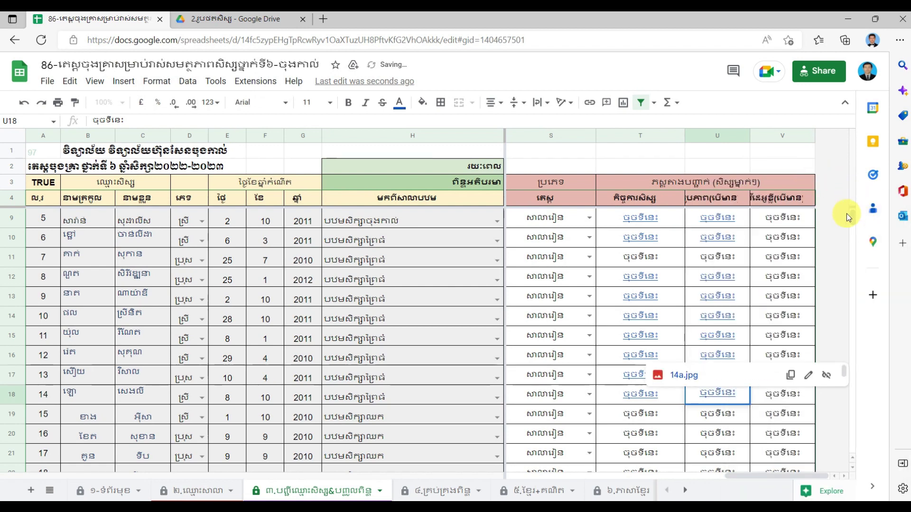
- Start inserting a link on the video cell V5 for student number 1
click(783, 218)
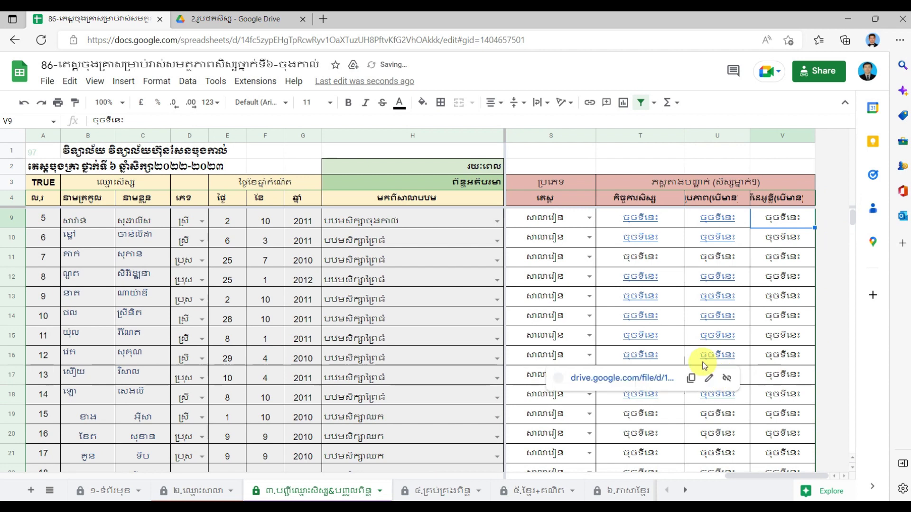
mouse_move(673, 215)
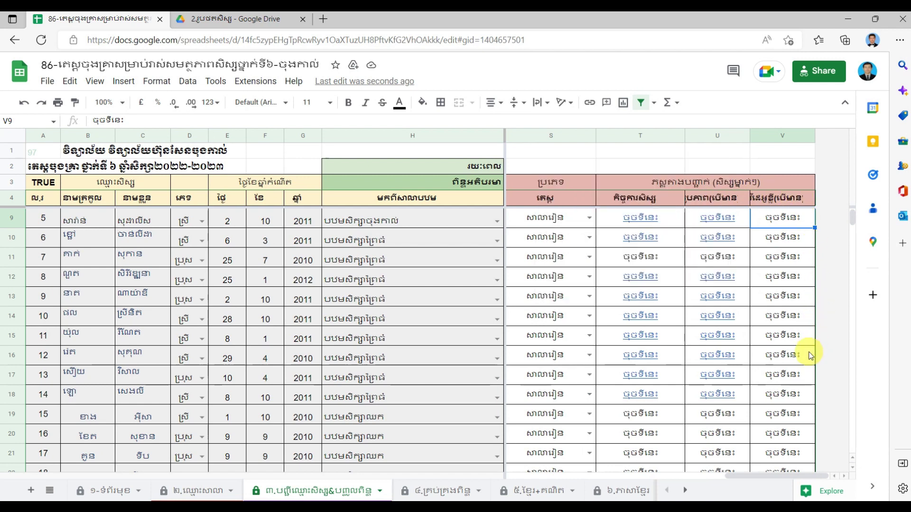
scroll(810, 346, up, 1)
scroll(809, 348, up, 1)
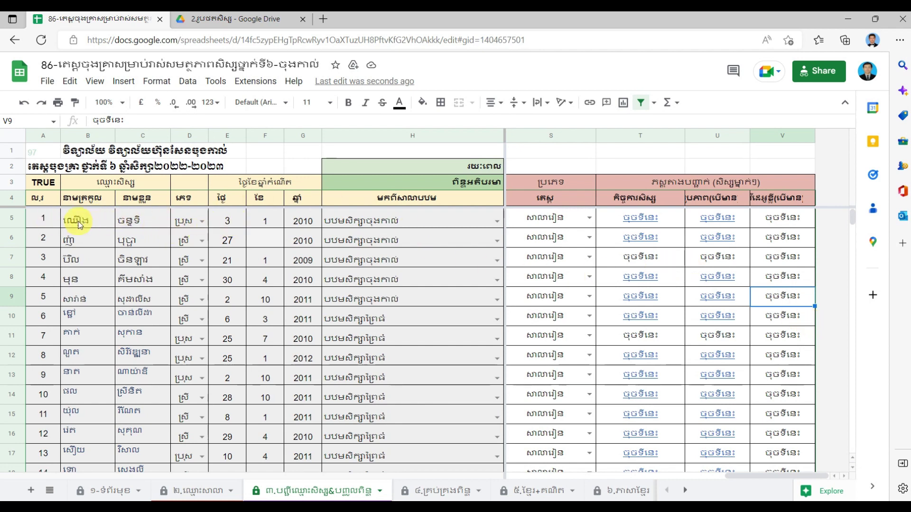
click(10, 215)
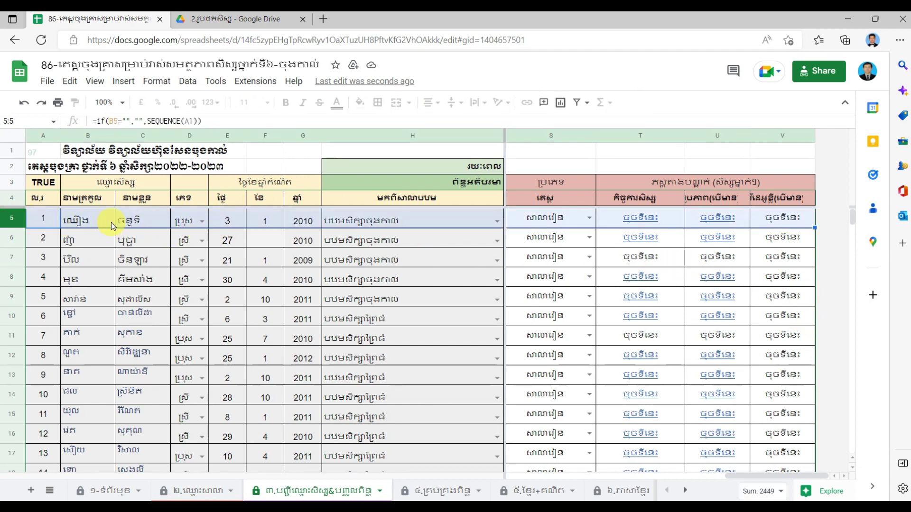
click(780, 220)
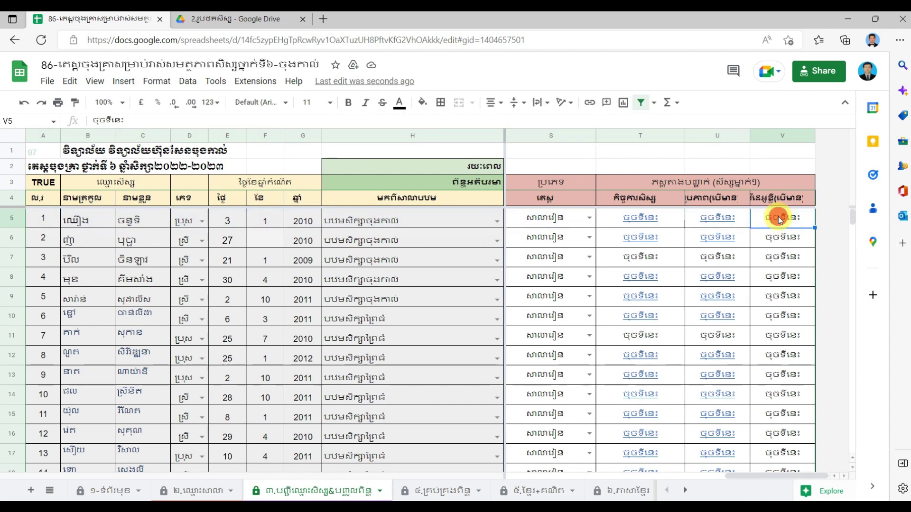
right_click(780, 220)
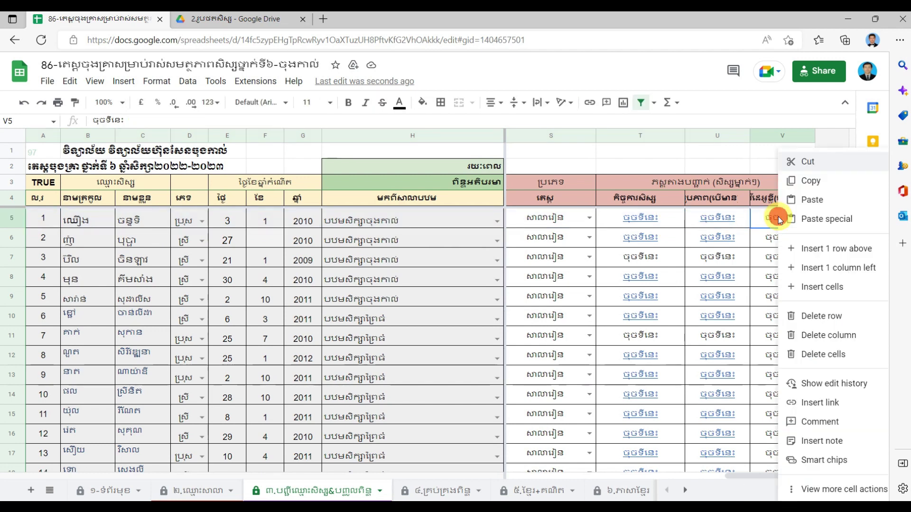
click(836, 404)
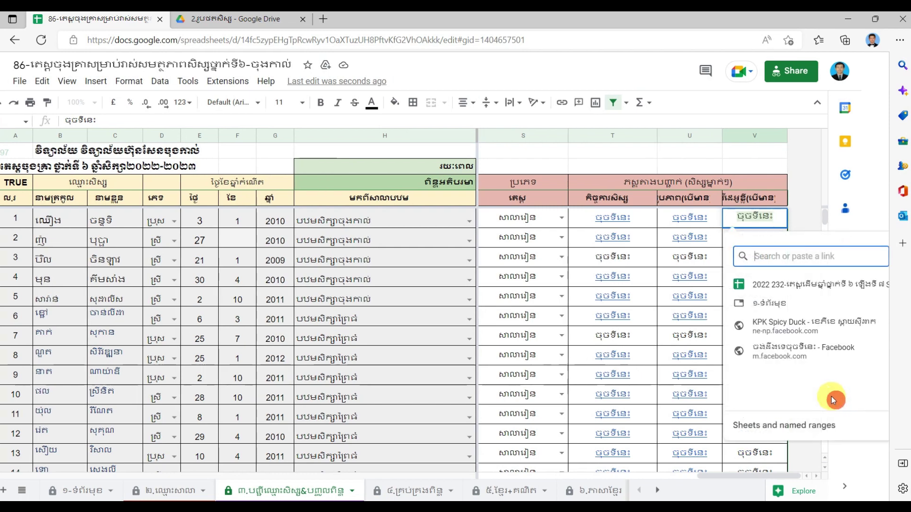
- Switch to Google Drive, close the sharing window of 14a.jpg and open the student video folder 3.វីដេអូសិស្ស in My Drive
click(232, 21)
click(555, 386)
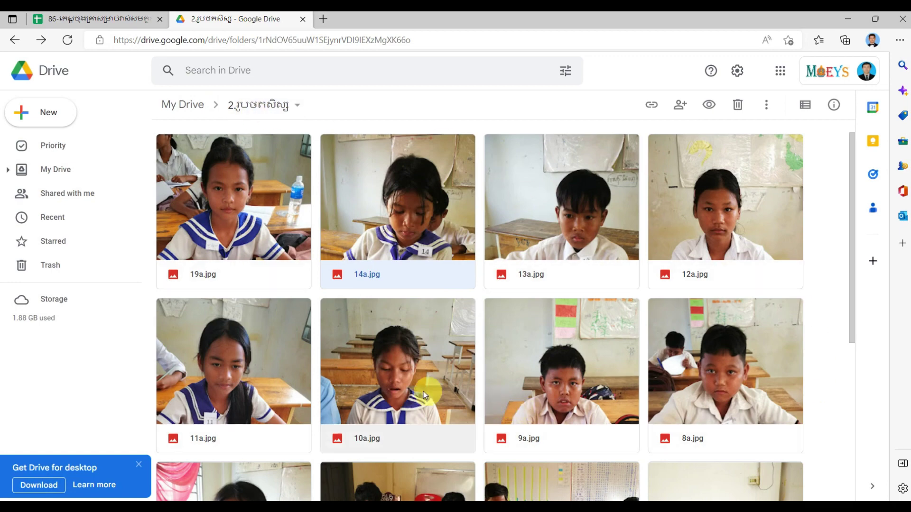
click(61, 171)
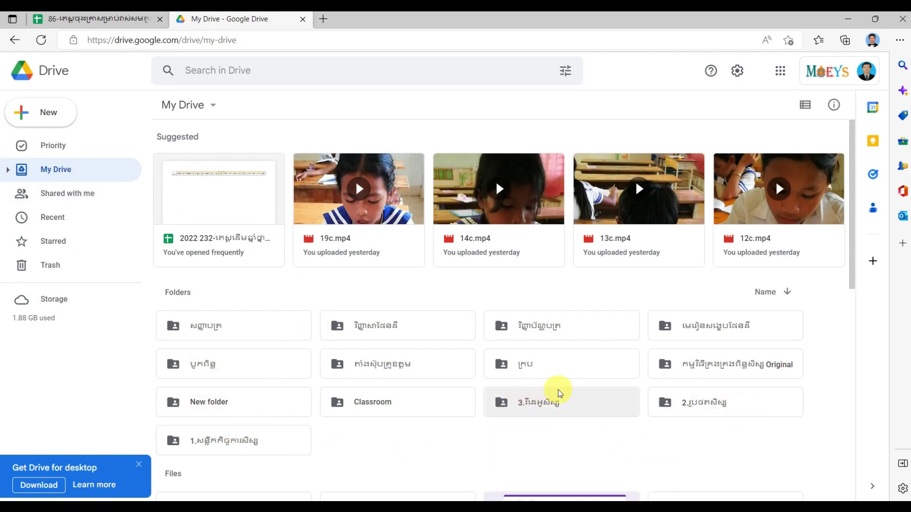
double_click(590, 405)
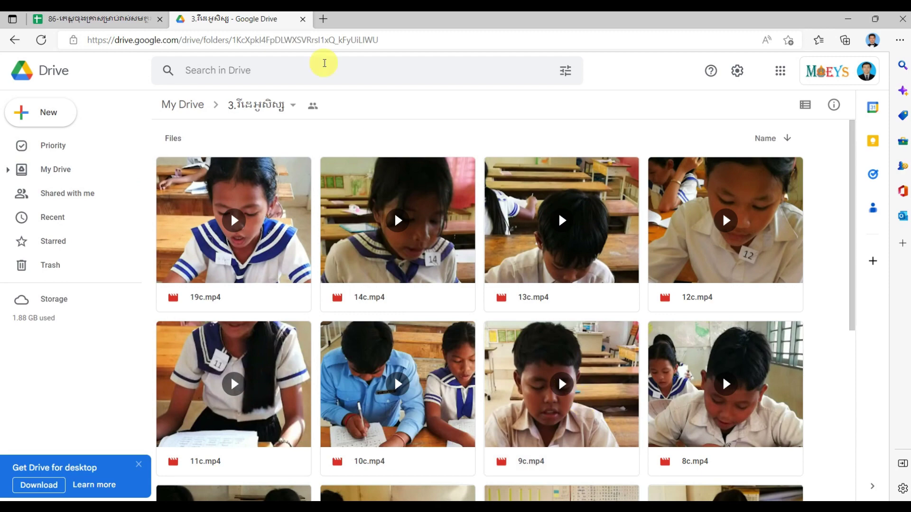
- Open the student worksheet folder 1.សន្លឹកកិច្ចការសិស្ស in My Drive and look through its numbered images
click(68, 177)
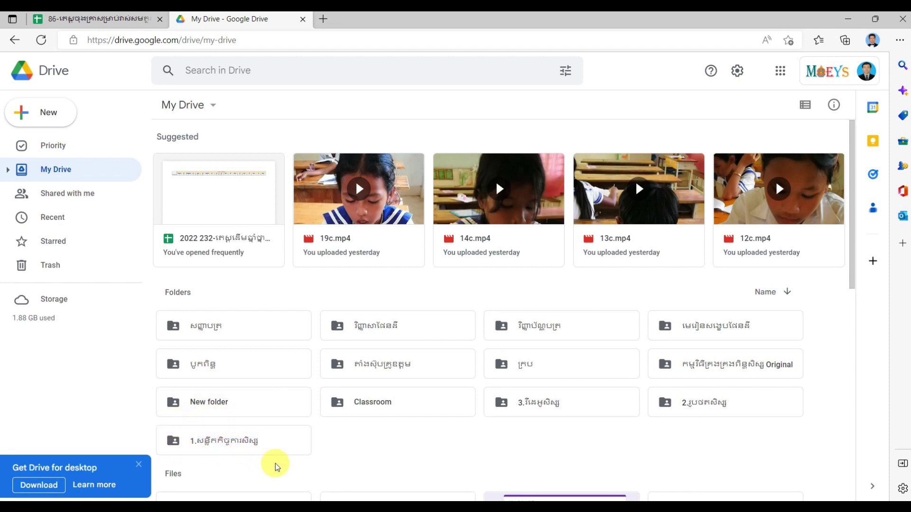
double_click(237, 448)
scroll(665, 398, down, 5)
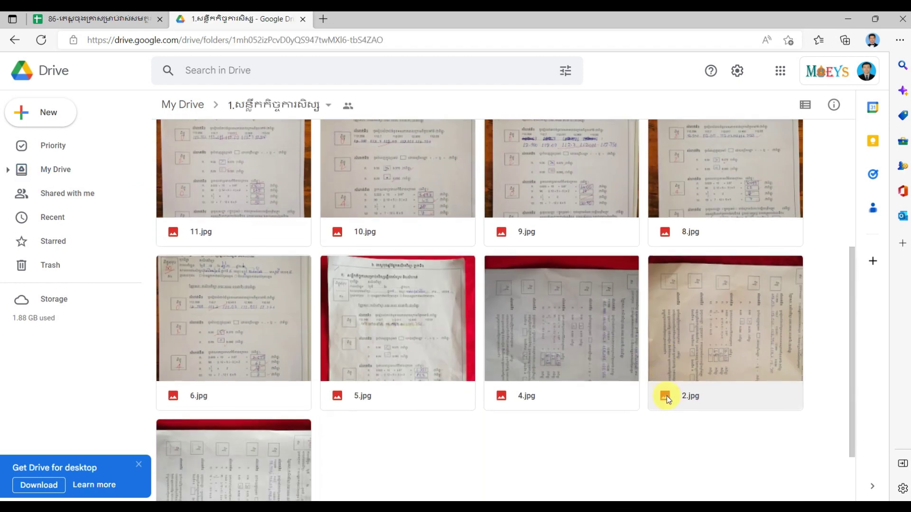
scroll(667, 396, down, 2)
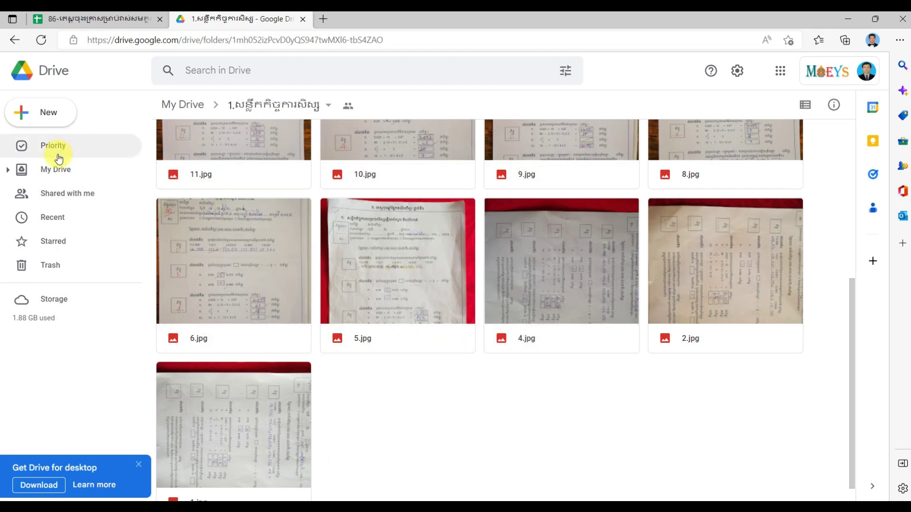
- Return to My Drive and open the student video folder 3.វីដេអូសិស្ស at its lowest-numbered videos
click(52, 169)
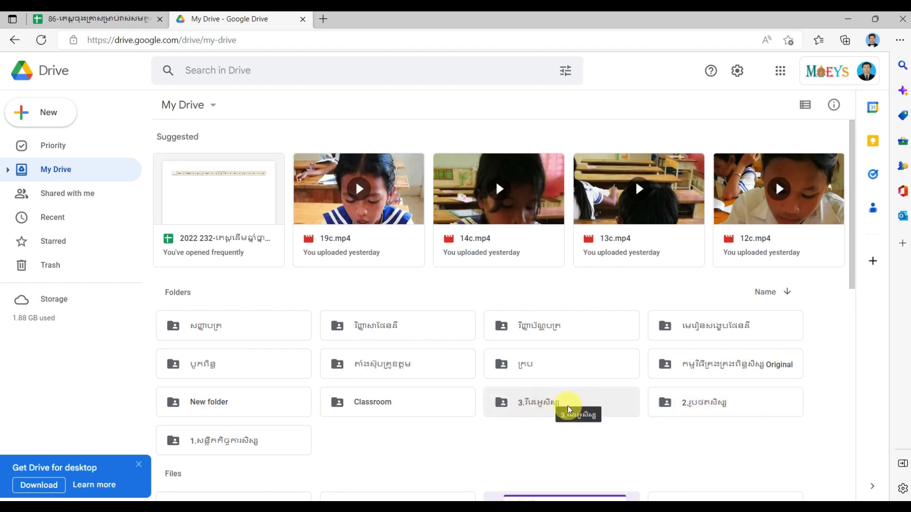
double_click(589, 406)
scroll(574, 306, down, 5)
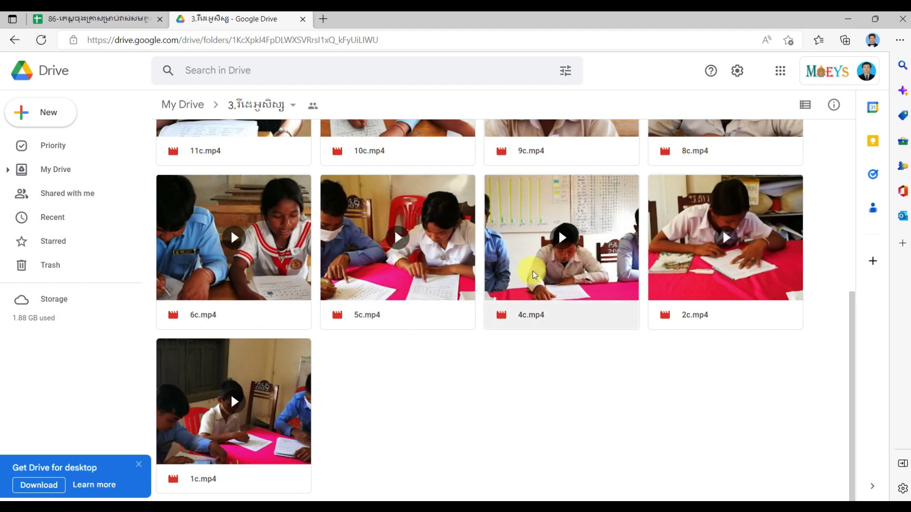
- Copy the sharing link of the video 1c.mp4
click(265, 385)
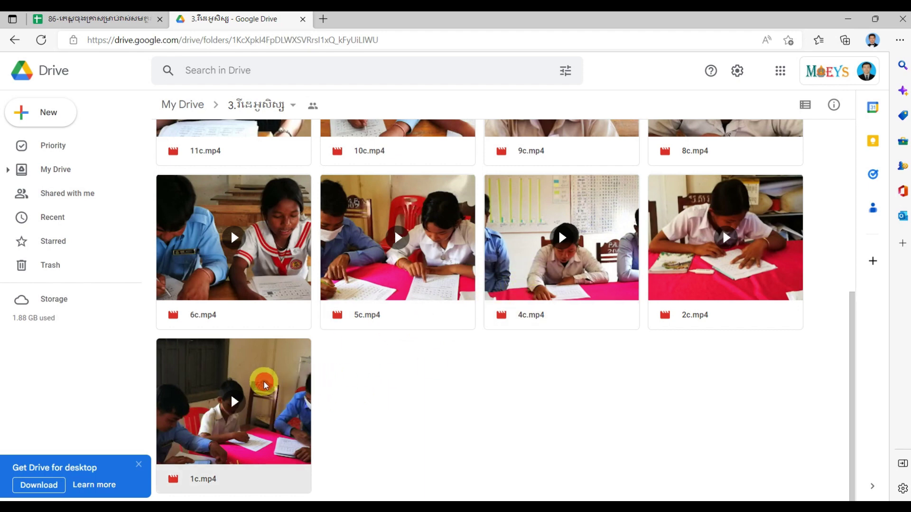
right_click(265, 385)
click(351, 234)
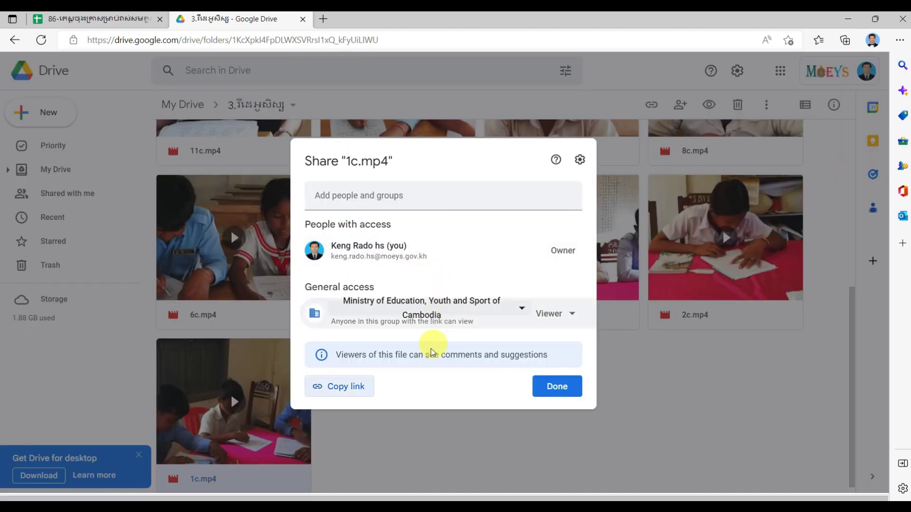
click(346, 386)
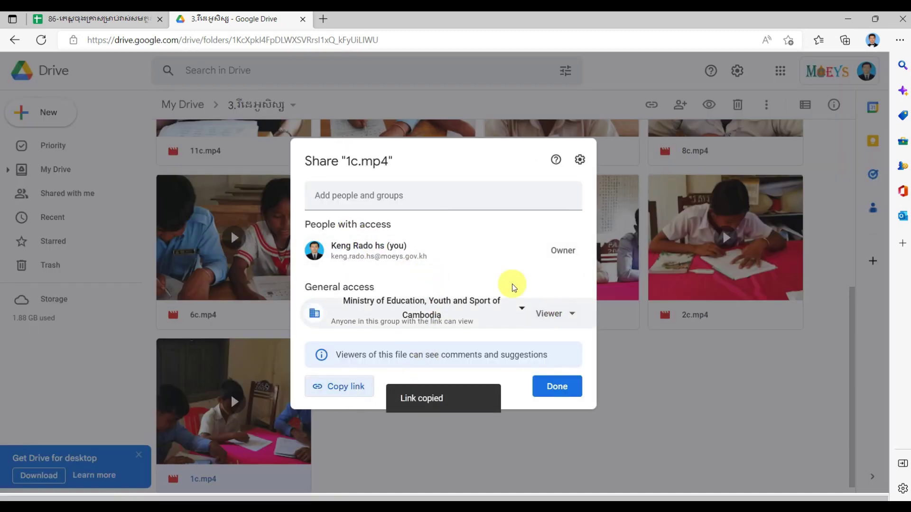
- Switch back to the Google Sheets spreadsheet and apply the copied 1c.mp4 link to video cell V5
click(137, 18)
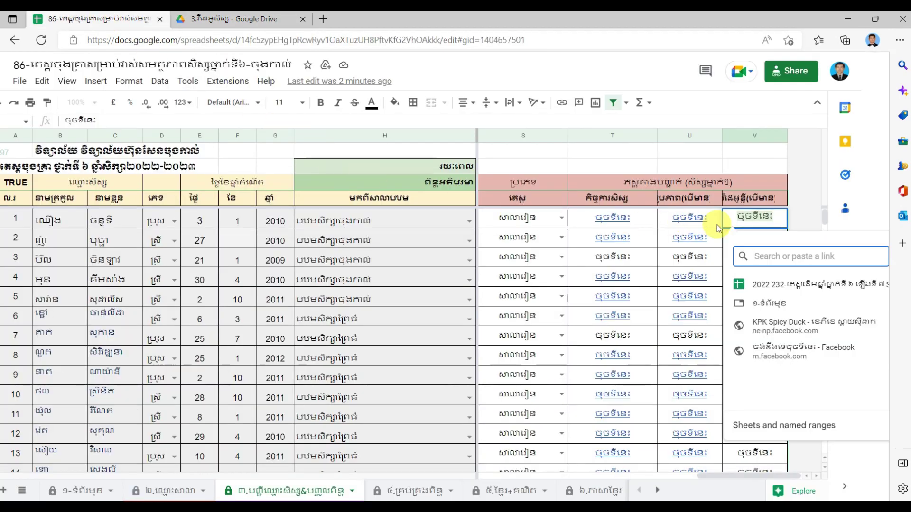
right_click(788, 255)
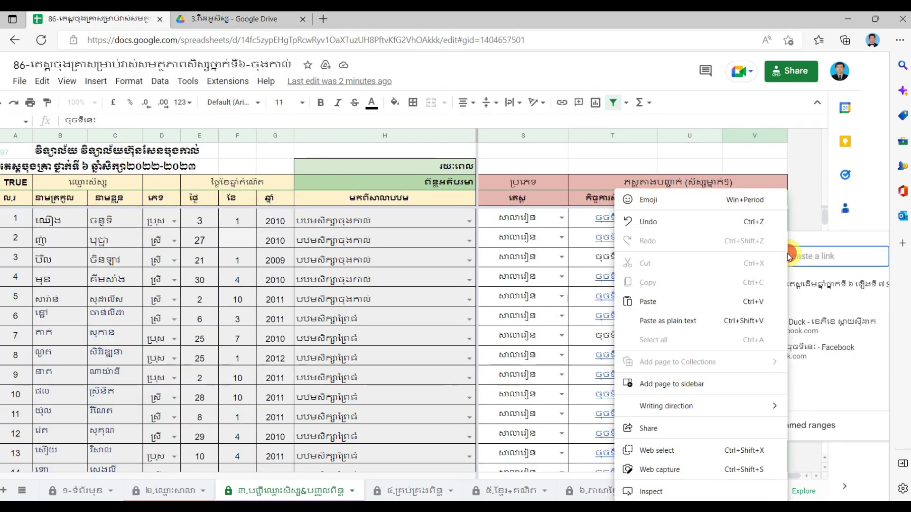
click(676, 299)
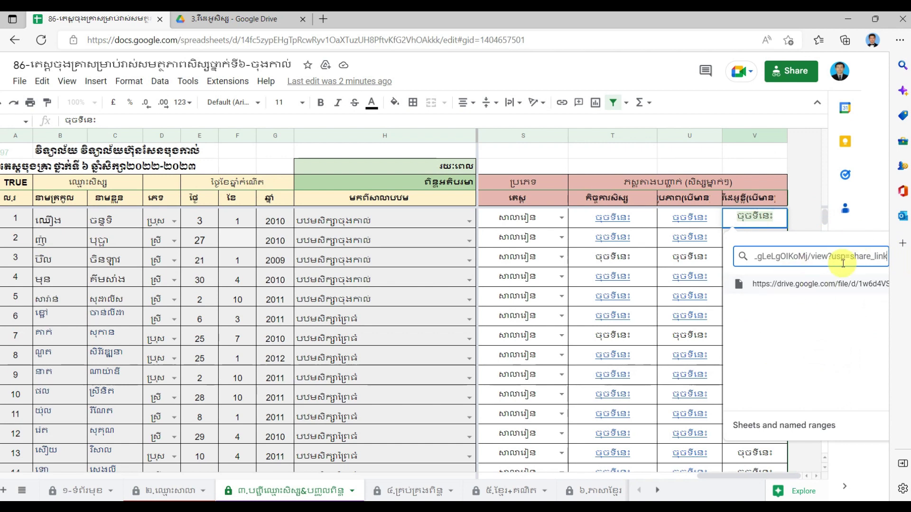
key(Return)
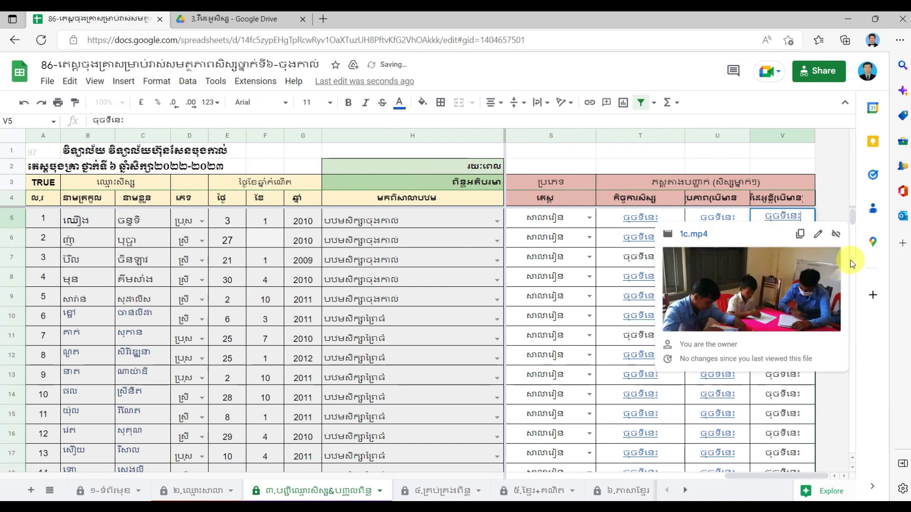
click(844, 388)
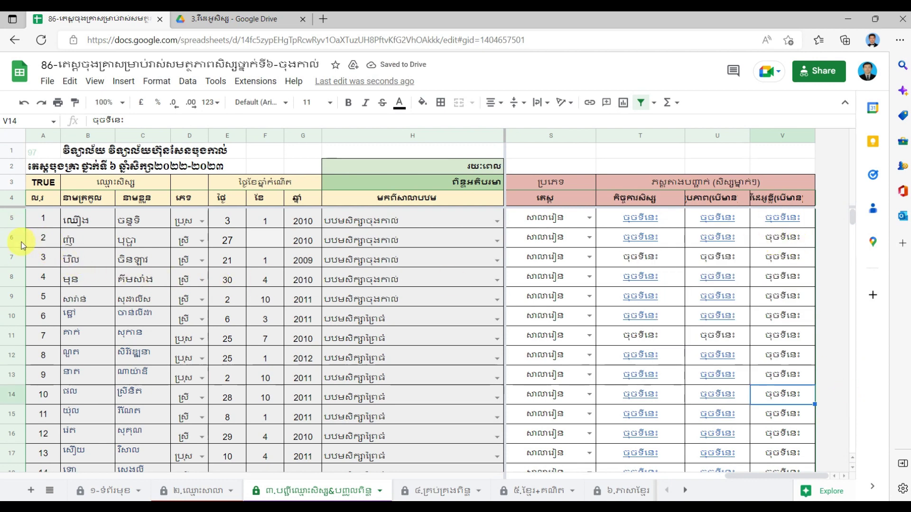
- Start inserting a link on the video cell V6 for student number 2
click(770, 240)
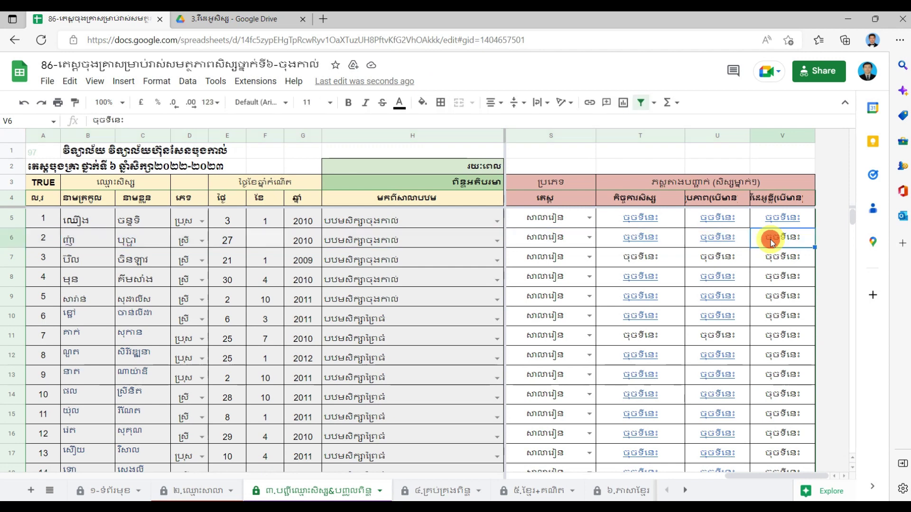
right_click(771, 241)
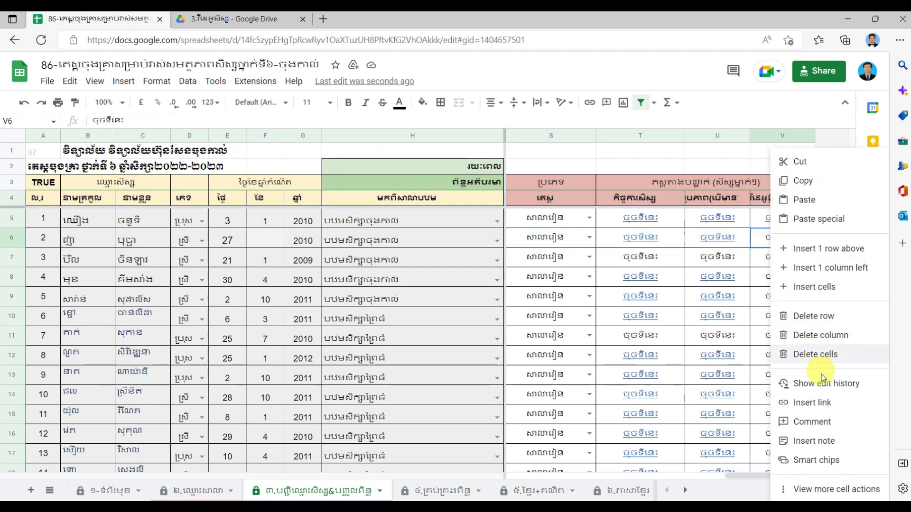
click(825, 408)
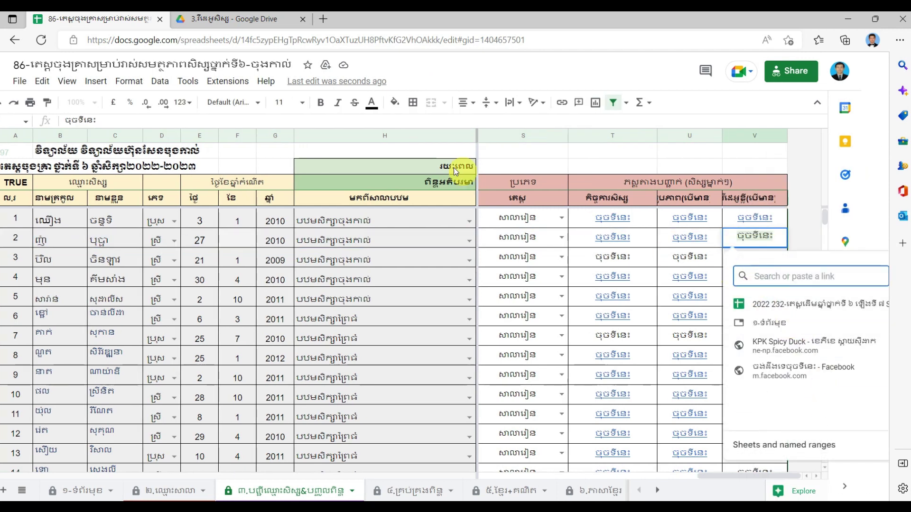
- Switch to Google Drive, close the sharing window of 1c.mp4 and copy the sharing link of 2c.mp4
click(235, 20)
click(558, 385)
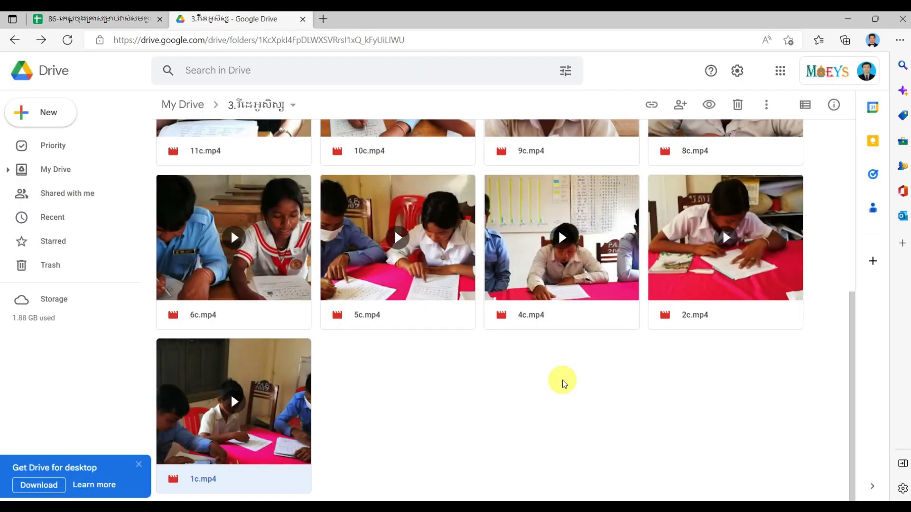
click(707, 249)
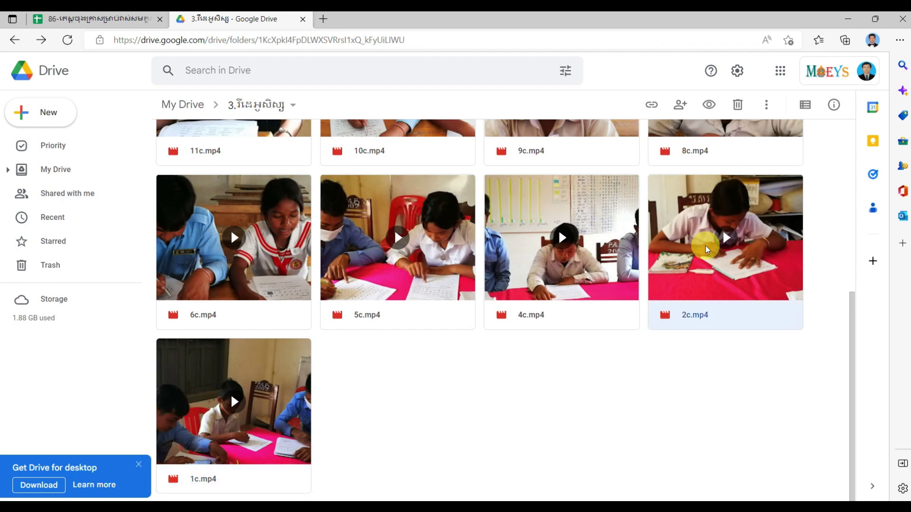
right_click(707, 249)
click(608, 234)
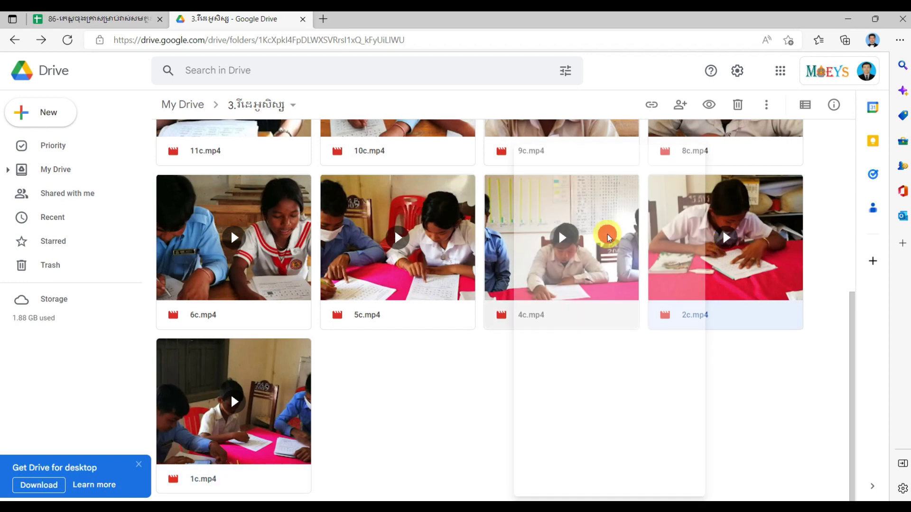
click(359, 387)
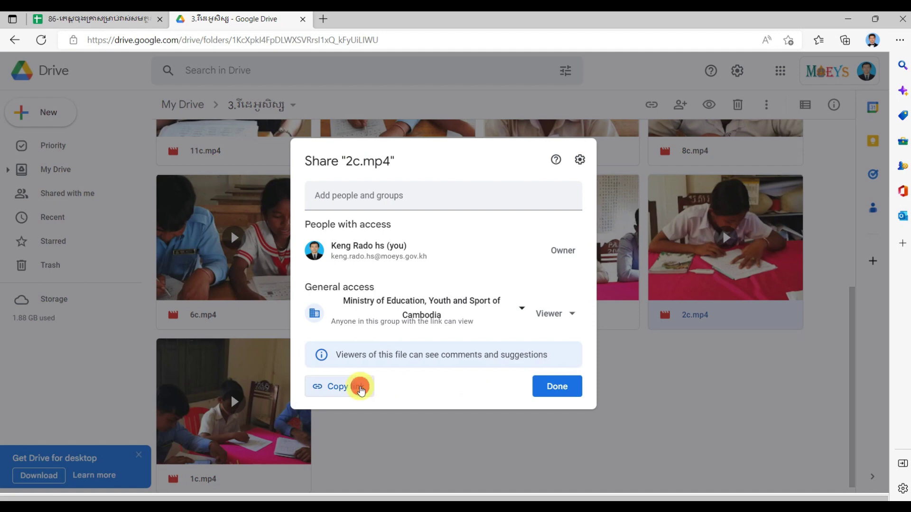
- Switch back to the Google Sheets spreadsheet and apply the copied 2c.mp4 link to cell V6
click(103, 20)
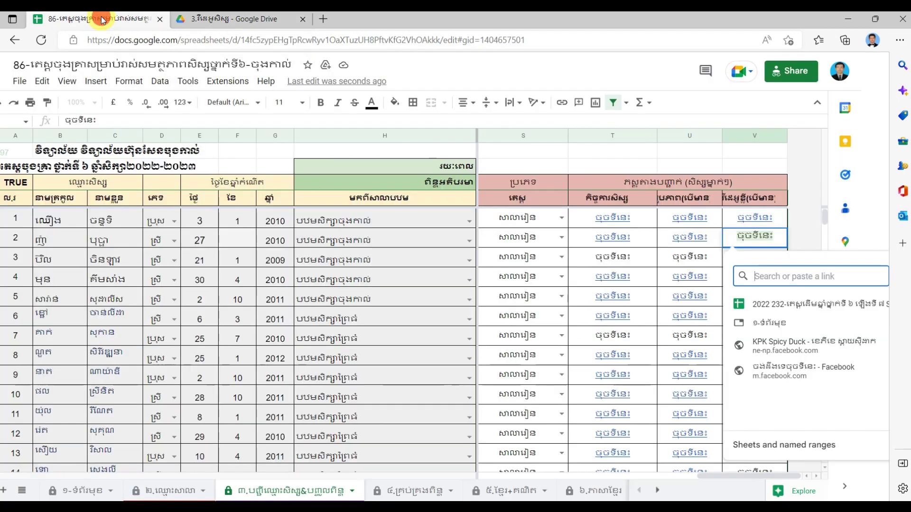
right_click(769, 275)
click(658, 301)
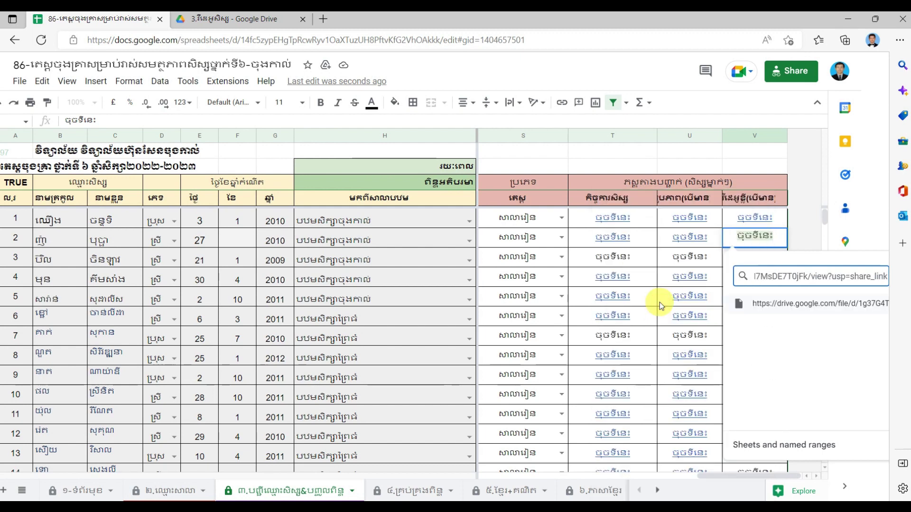
key(Return)
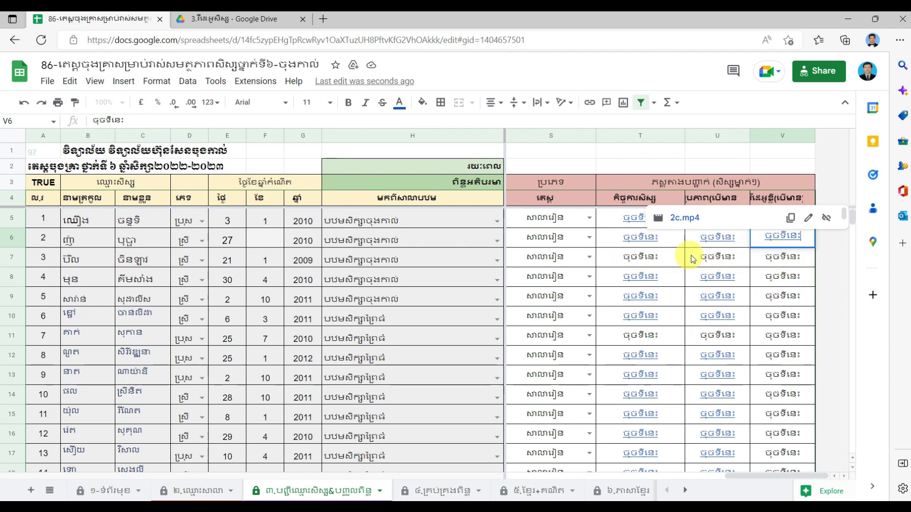
- Start inserting a link on the video cell V8 for student number 4
click(776, 278)
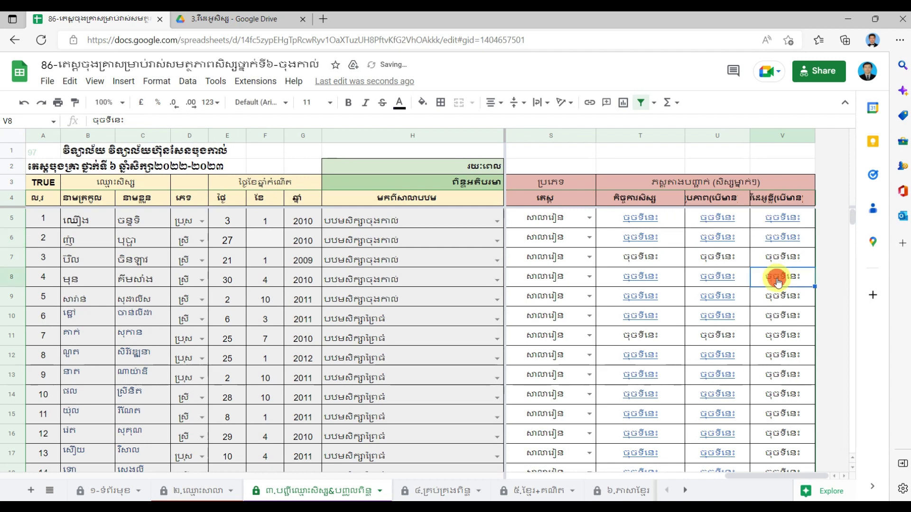
right_click(777, 278)
click(825, 403)
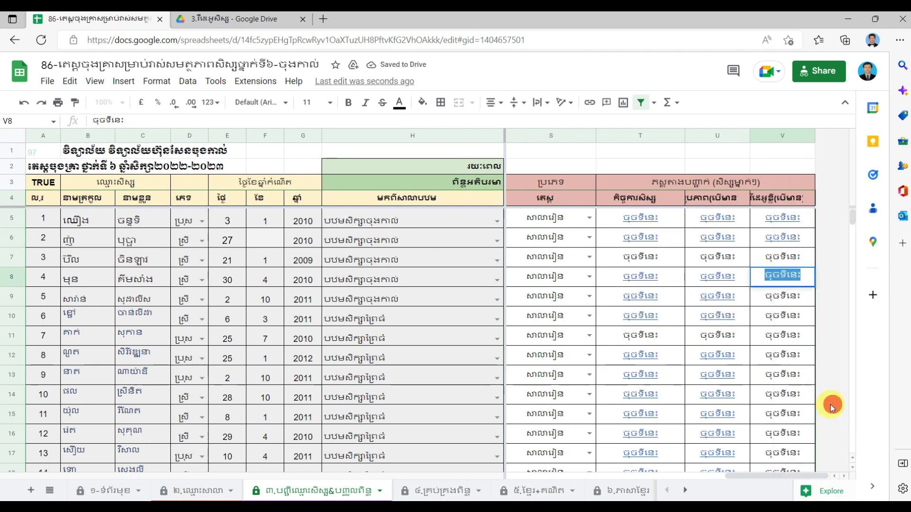
- Switch to Google Drive, close the sharing window of 2c.mp4 and copy the sharing link of 4c.mp4
click(207, 19)
click(558, 385)
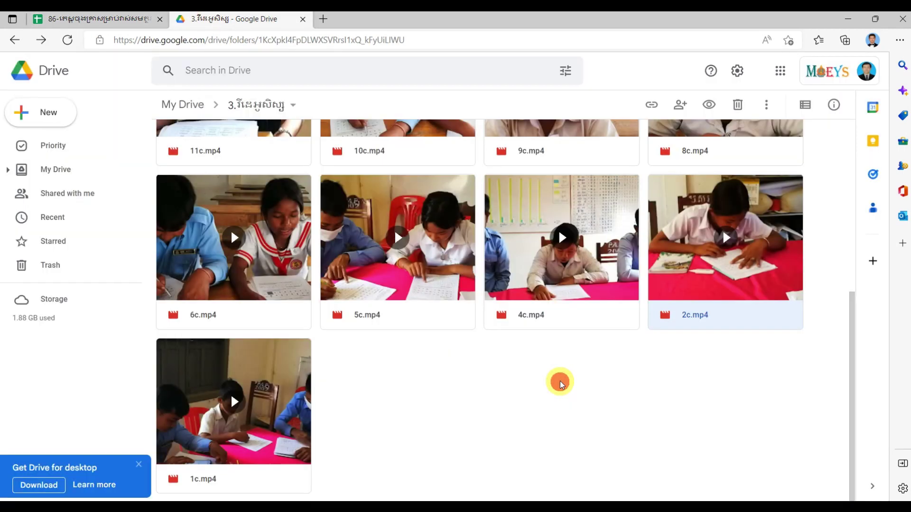
right_click(523, 279)
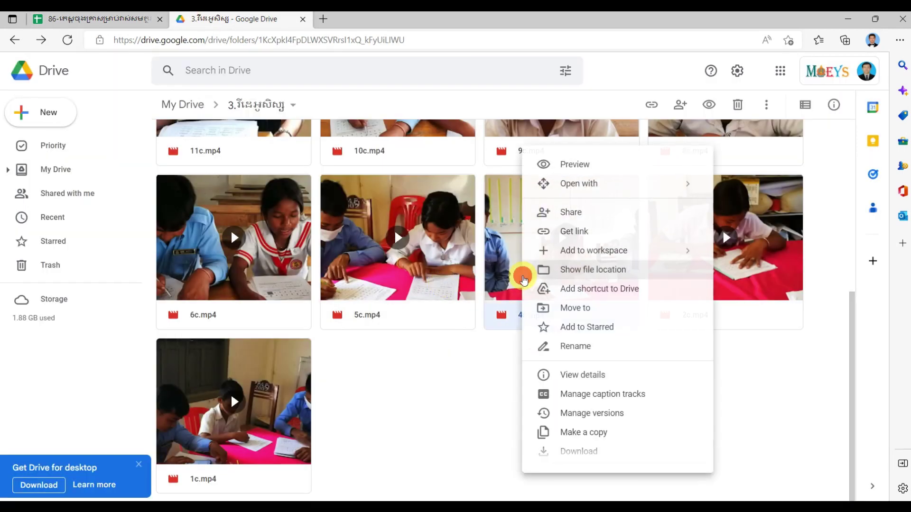
click(633, 232)
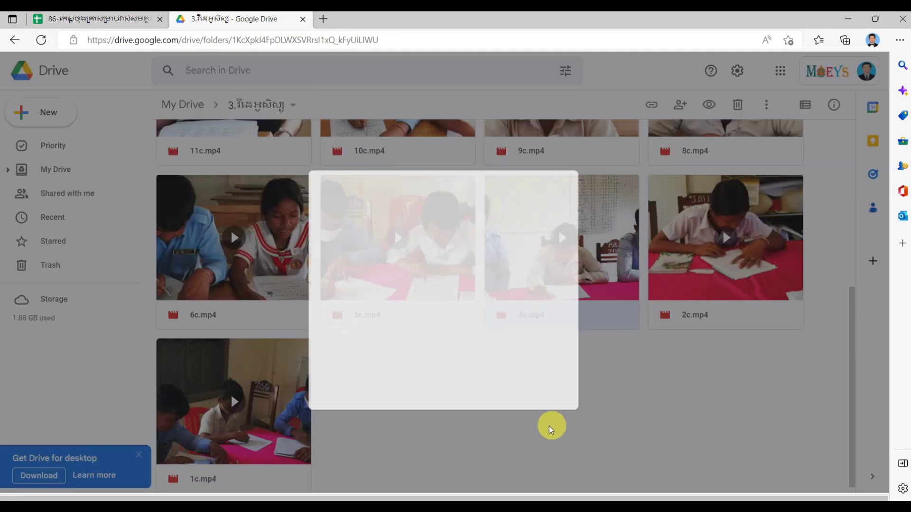
click(349, 386)
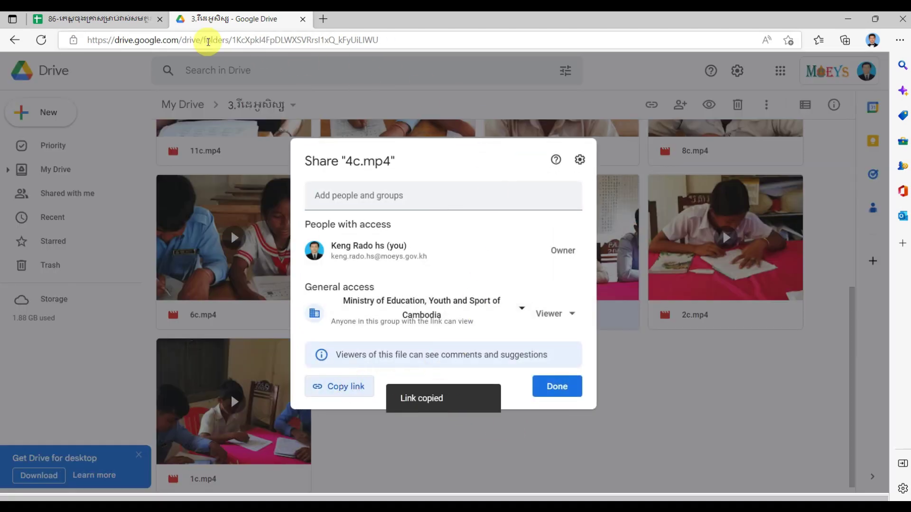
- Switch back to the Google Sheets spreadsheet and apply the copied 4c.mp4 link to cell V8
click(113, 19)
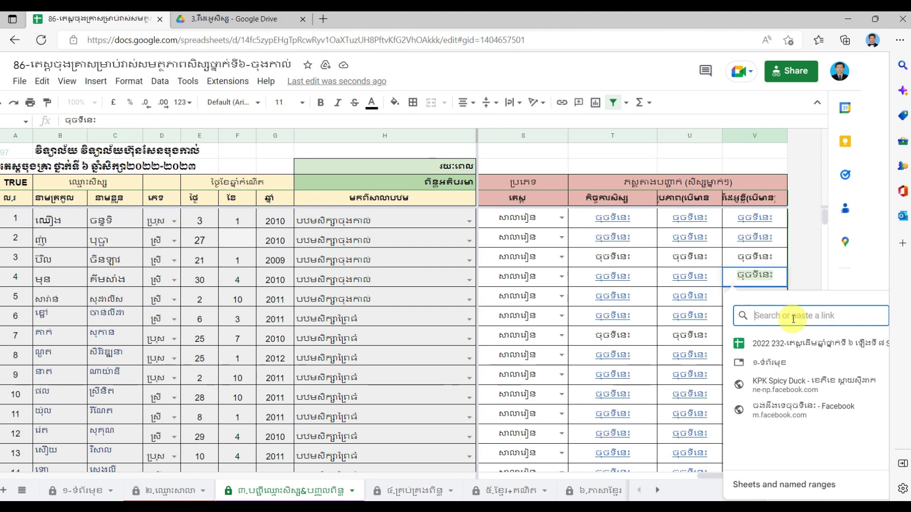
right_click(774, 316)
click(648, 306)
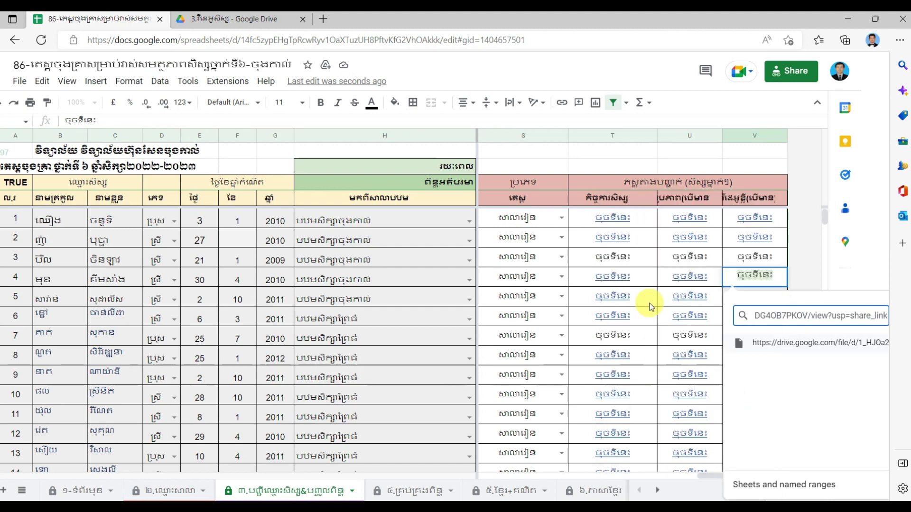
key(Return)
- Start inserting a link on the video cell V9 for student number 5
click(782, 300)
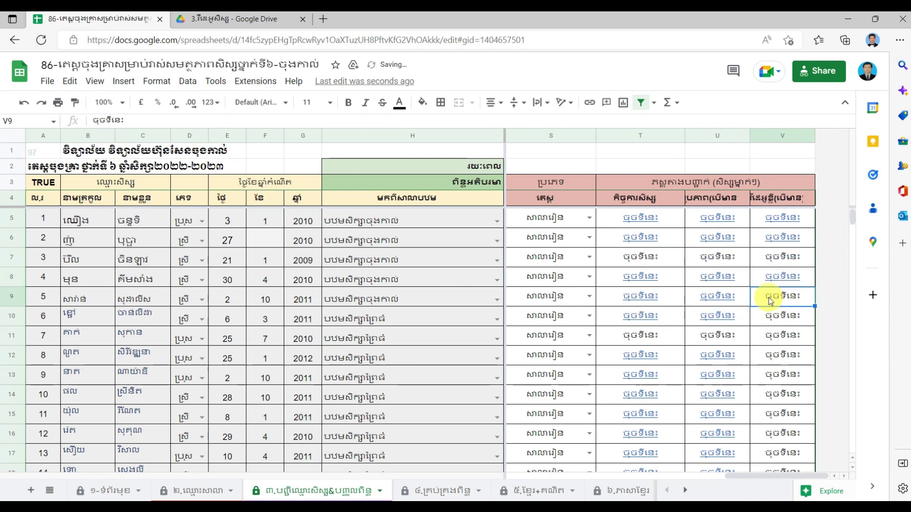
right_click(768, 299)
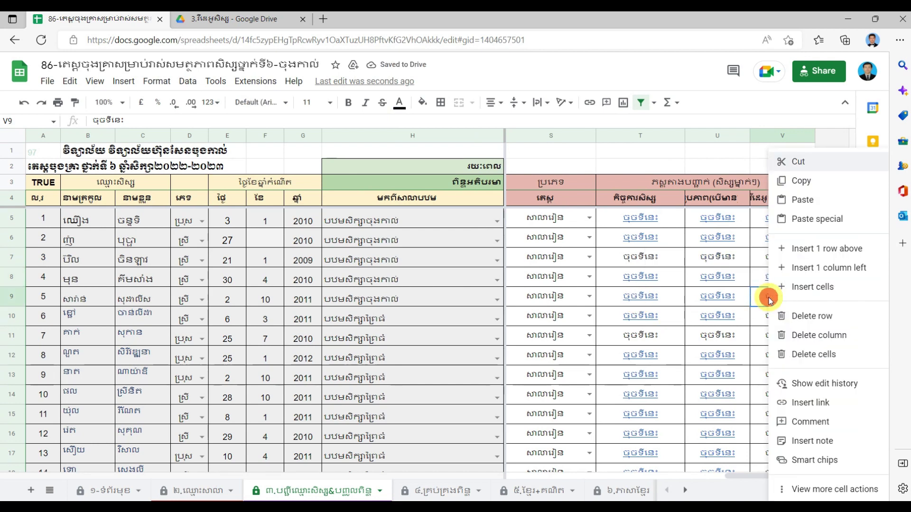
click(821, 403)
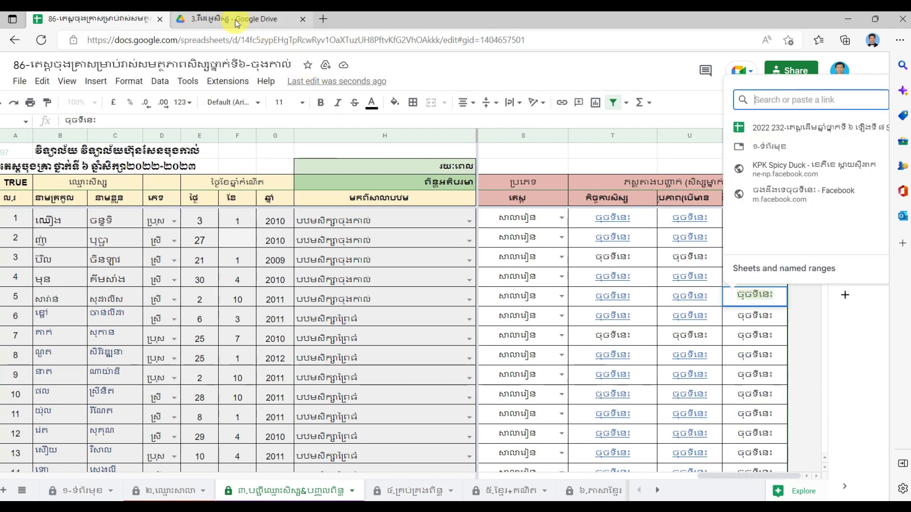
- Switch to Google Drive, close the sharing window of 4c.mp4 and copy the sharing link of 5c.mp4
click(235, 19)
click(554, 386)
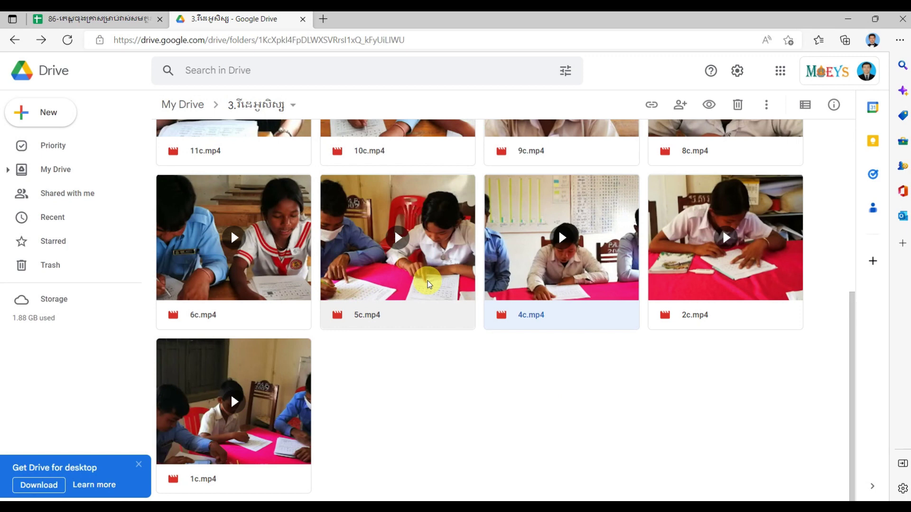
right_click(427, 280)
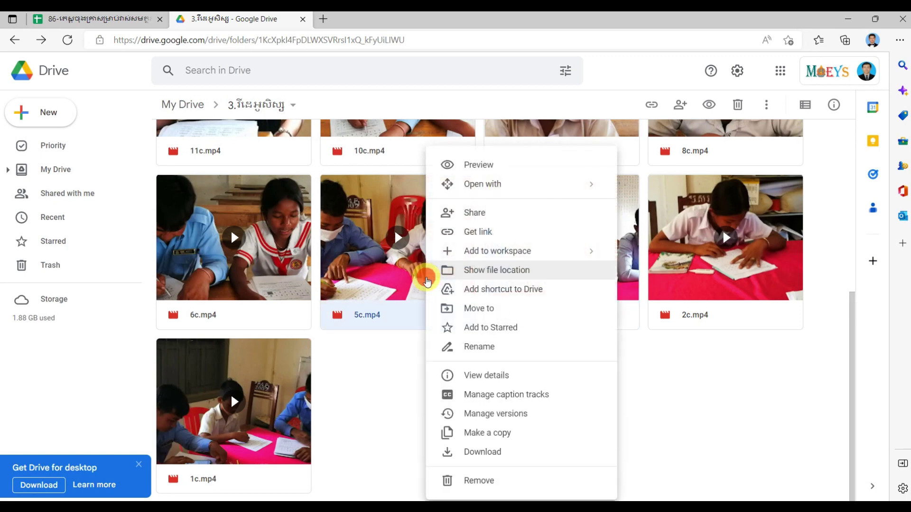
click(522, 237)
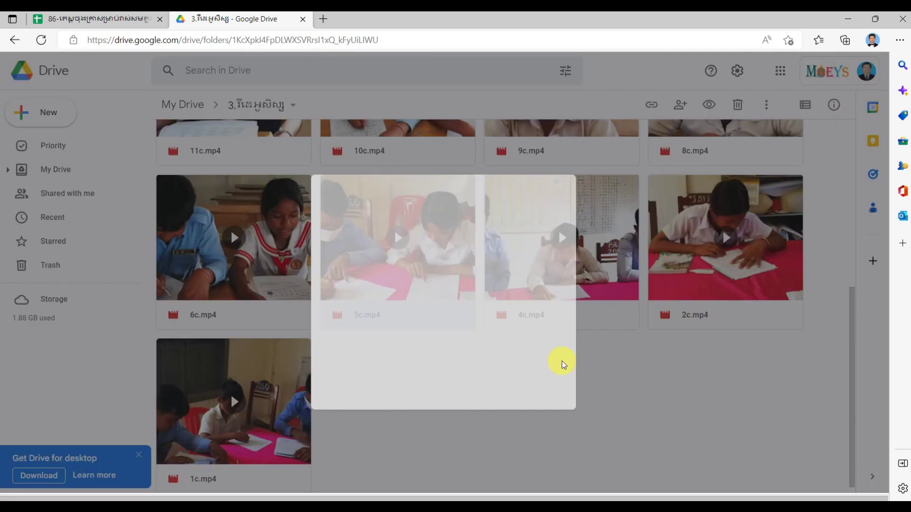
click(358, 393)
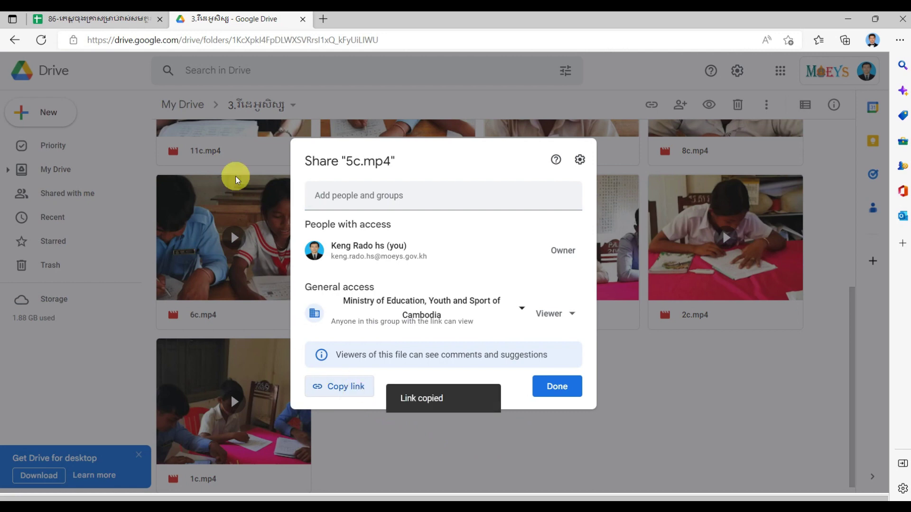
- Switch back to the Google Sheets spreadsheet and apply the copied 5c.mp4 link to cell V9
click(90, 19)
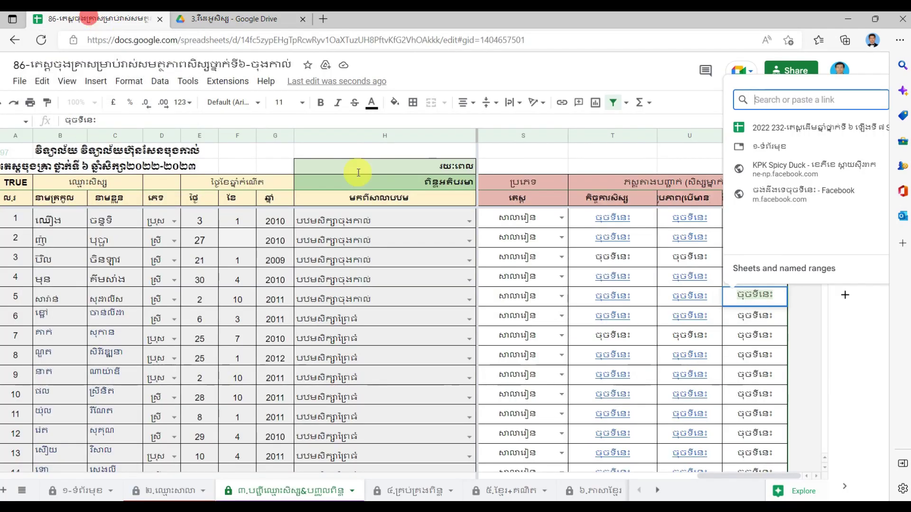
right_click(780, 102)
click(805, 212)
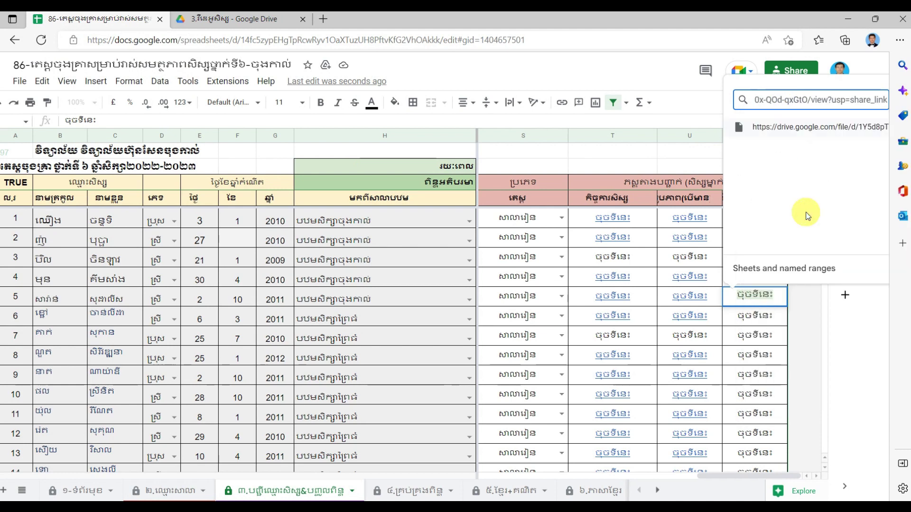
key(Return)
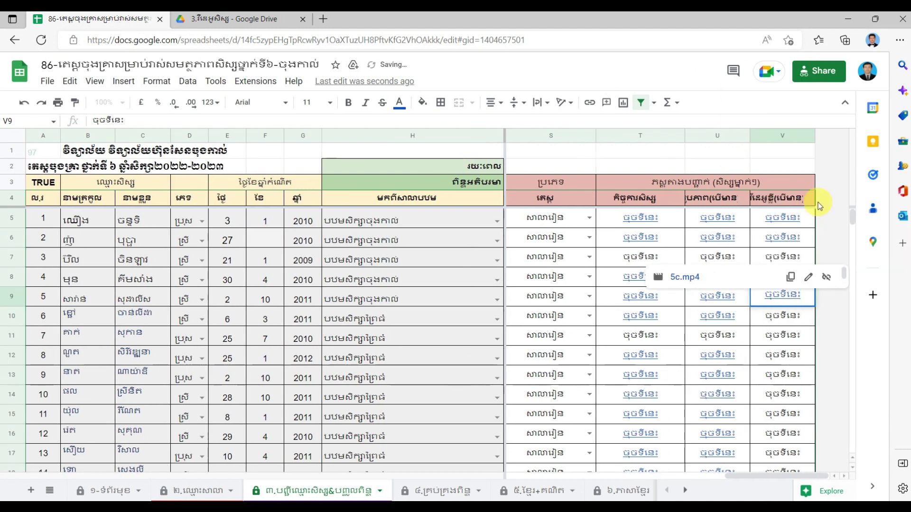
- Start inserting a link on the video cell V10 for student number 6
click(782, 319)
right_click(780, 317)
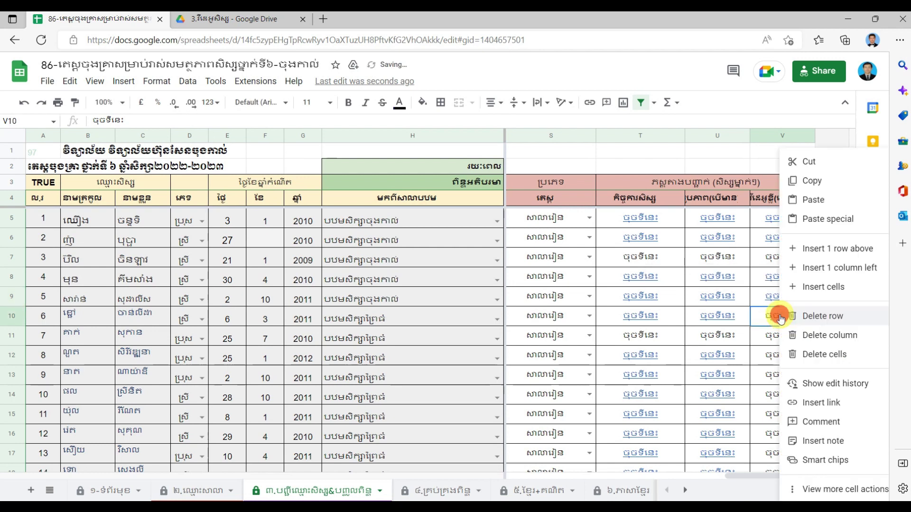
click(815, 400)
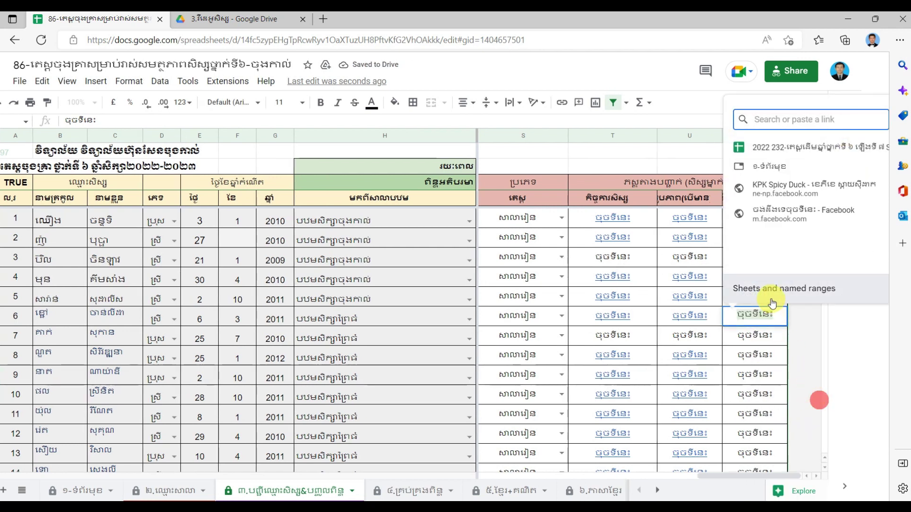
- Switch to Google Drive, close the sharing window of 5c.mp4 and copy the sharing link of 6c.mp4
click(217, 20)
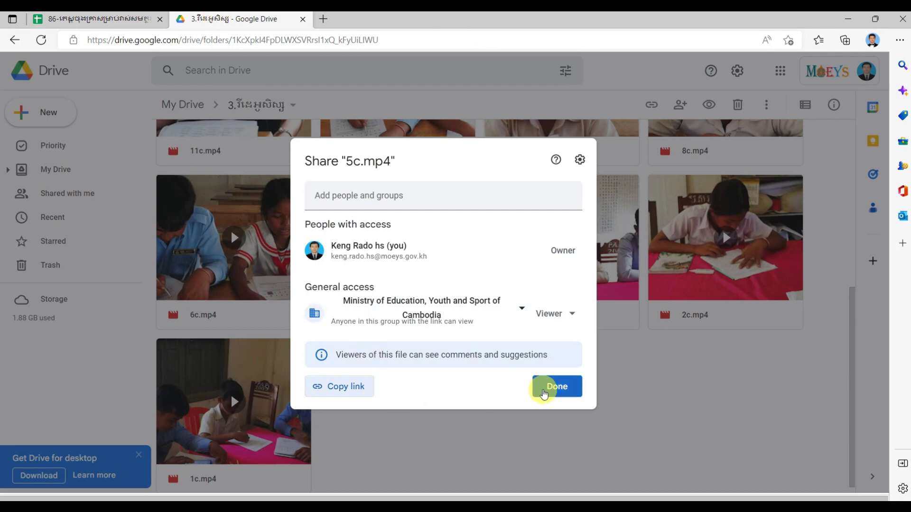
click(542, 388)
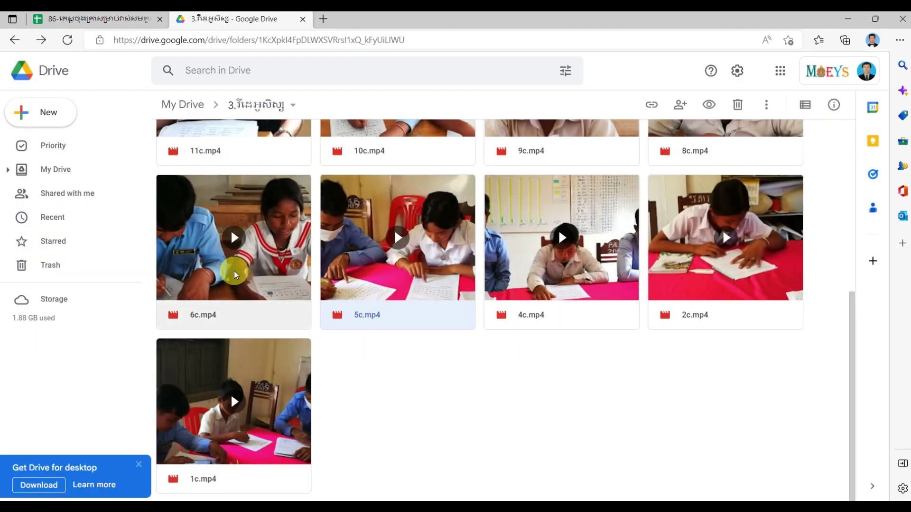
right_click(240, 282)
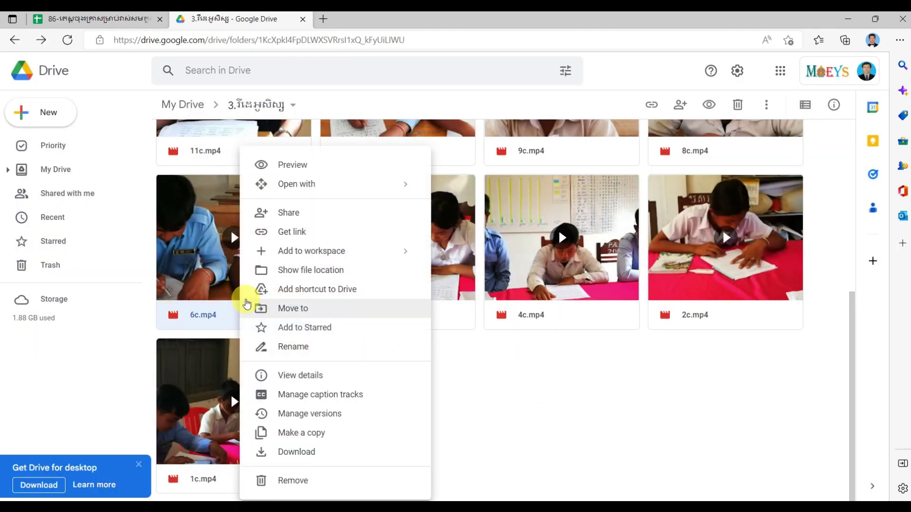
click(344, 232)
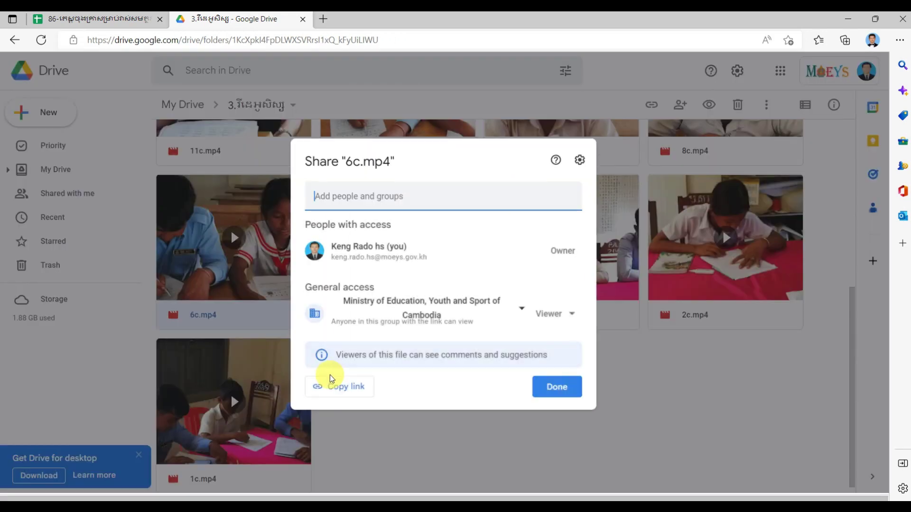
click(360, 390)
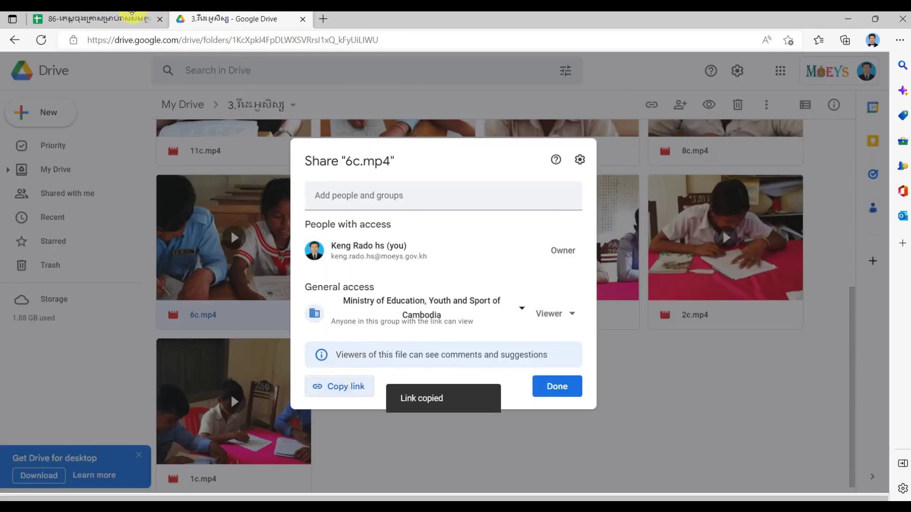
- Switch back to the Google Sheets spreadsheet and apply the copied 6c.mp4 link to cell V10
click(102, 22)
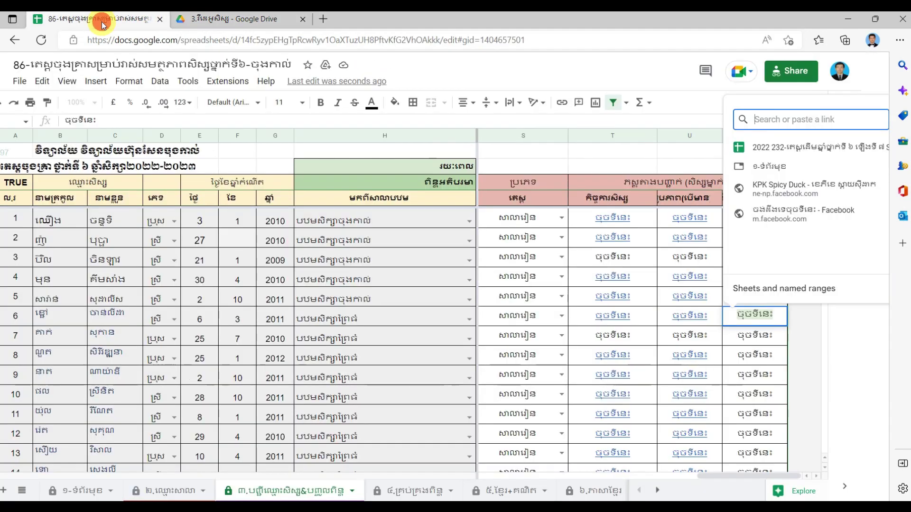
right_click(768, 121)
click(790, 231)
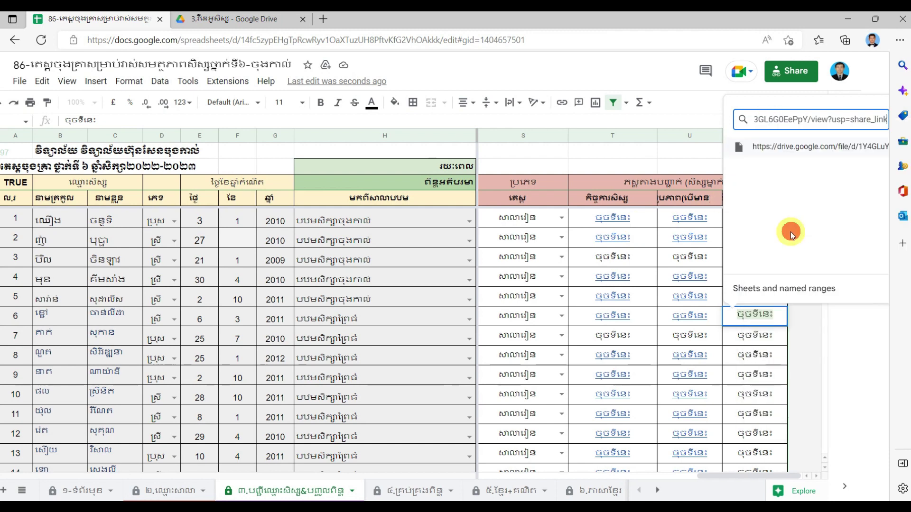
key(Return)
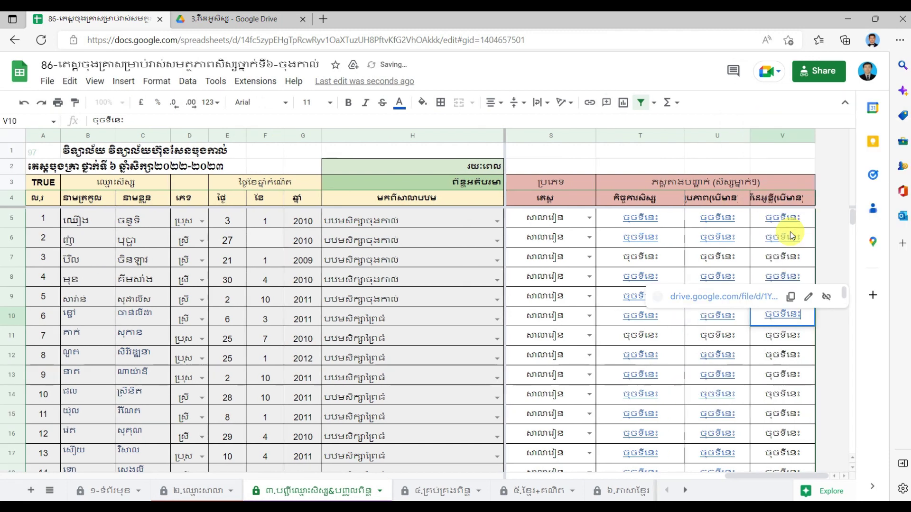
- Skip student number 7 and start inserting a link on the video cell V12 for student number 8
click(639, 338)
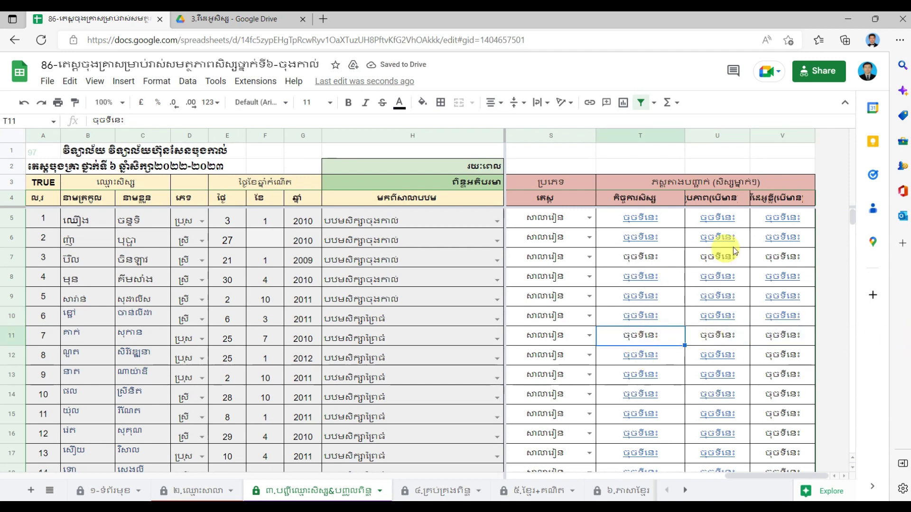
click(782, 358)
right_click(783, 360)
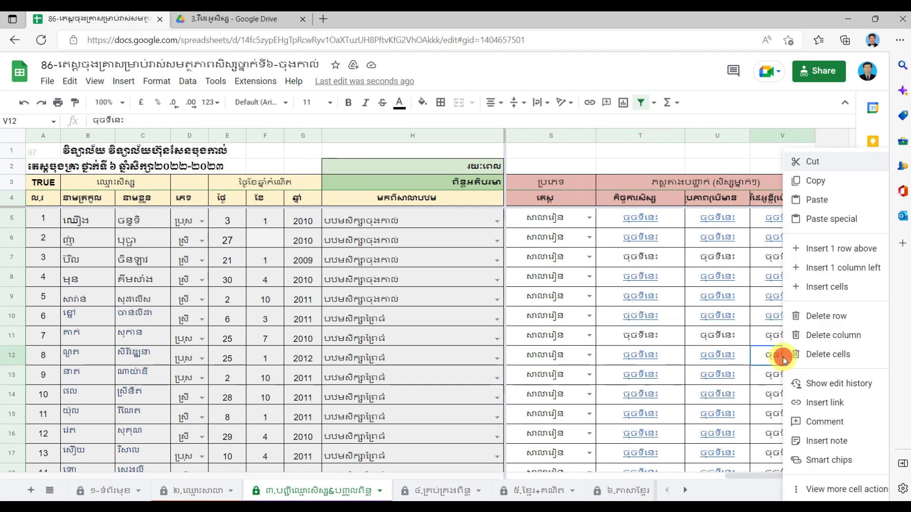
click(828, 402)
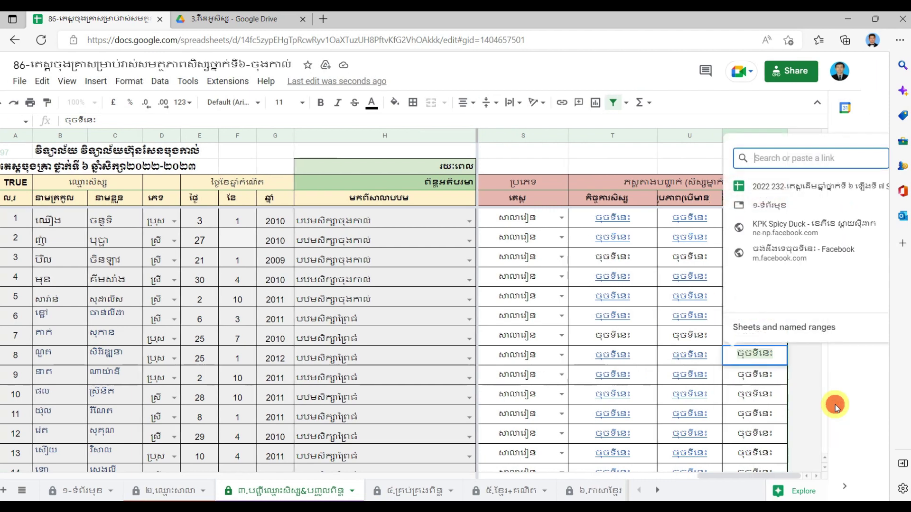
- Switch to Google Drive, close the sharing window of 6c.mp4 and copy the sharing link of 8c.mp4
click(258, 19)
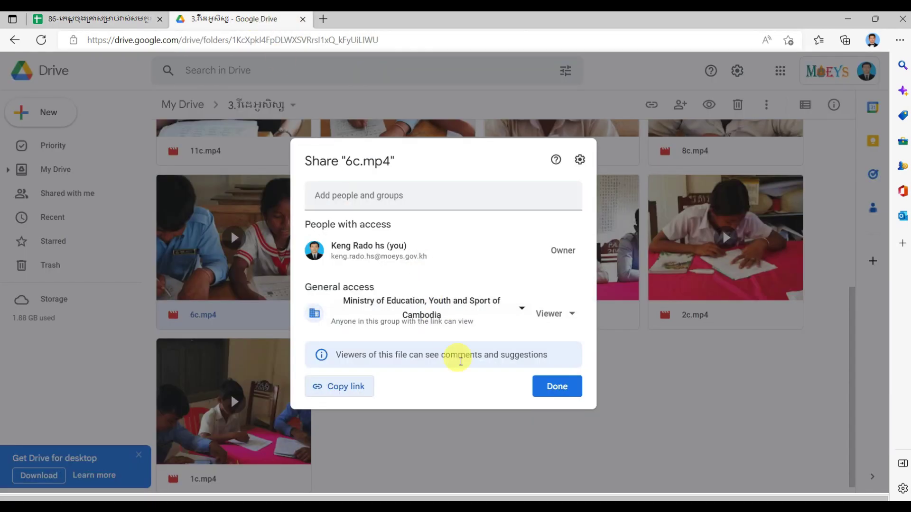
click(566, 387)
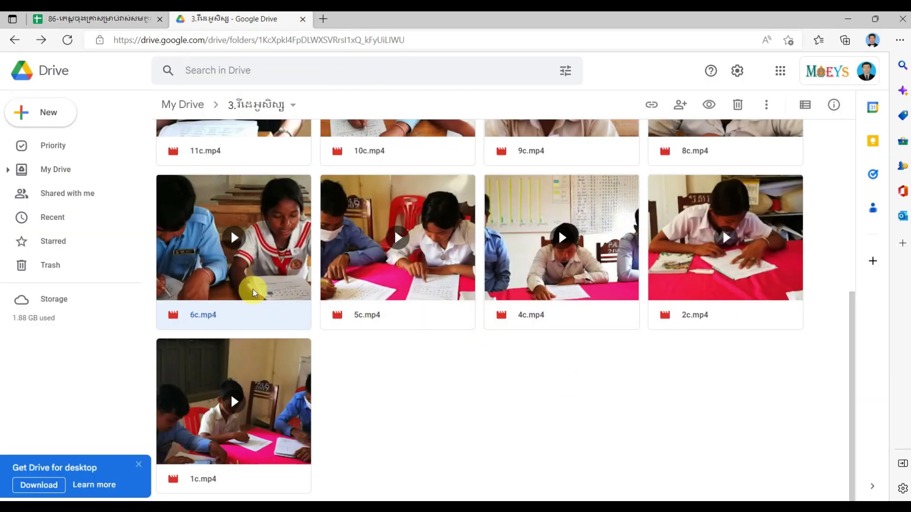
scroll(566, 266, up, 2)
right_click(748, 209)
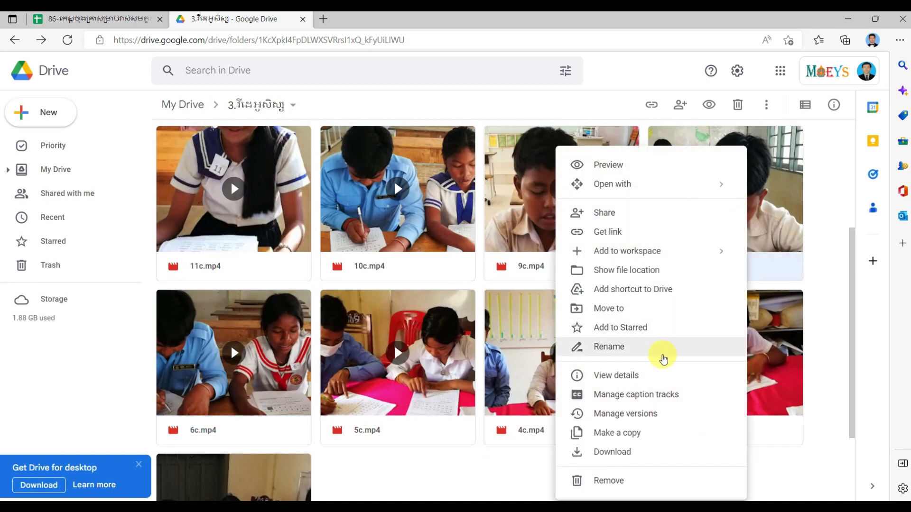
click(659, 231)
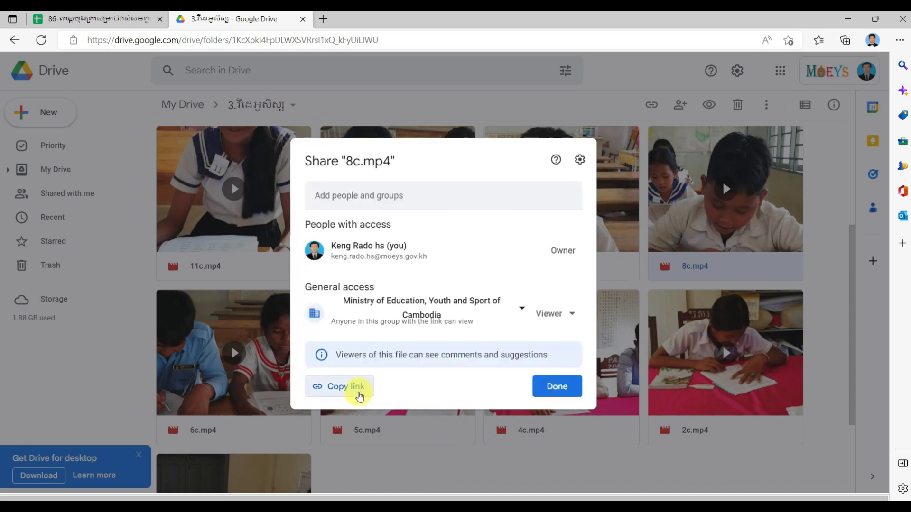
click(358, 390)
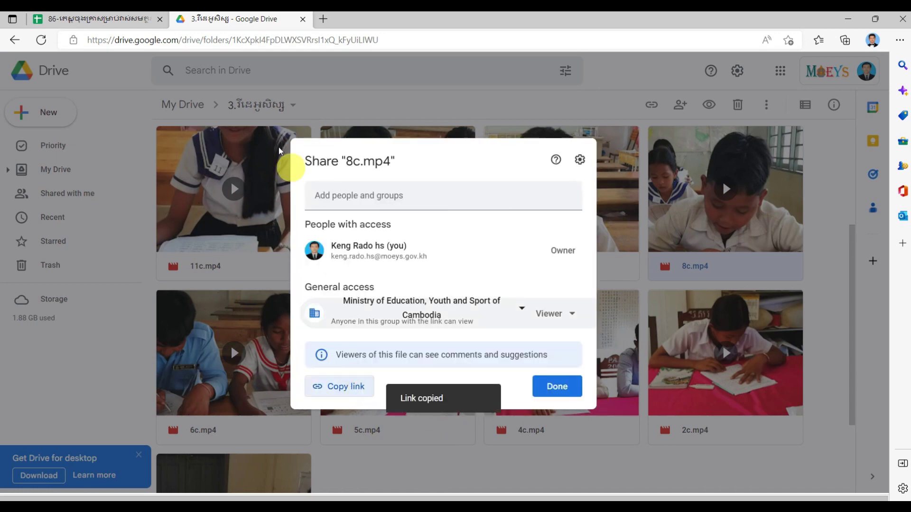
- Switch back to the Google Sheets spreadsheet and apply the copied 8c.mp4 link to cell V12
click(103, 19)
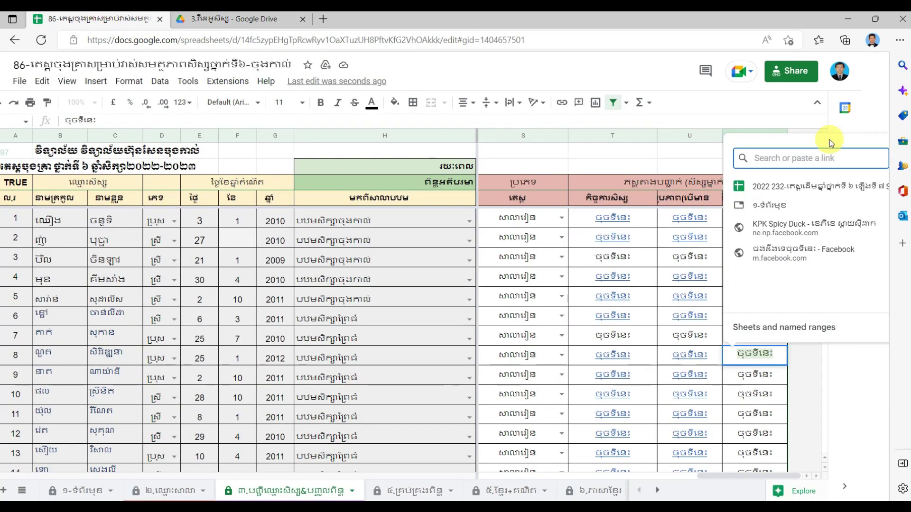
right_click(789, 155)
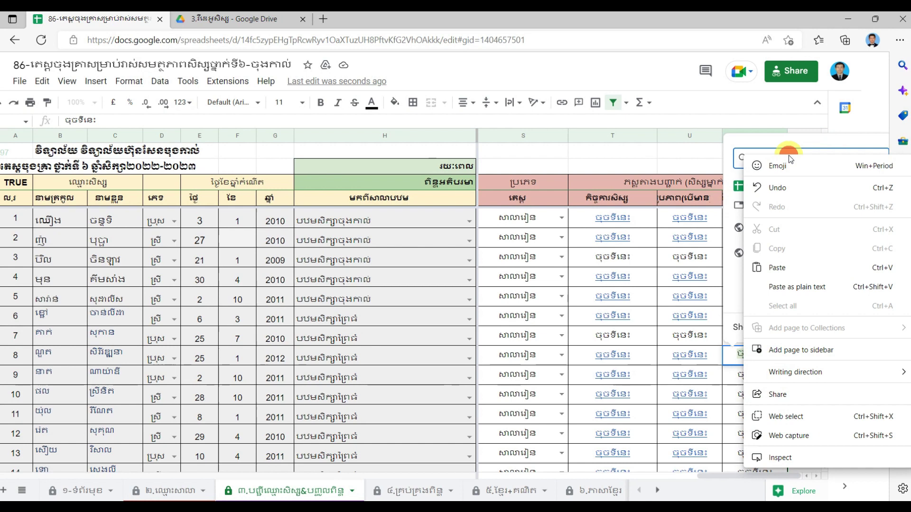
click(814, 268)
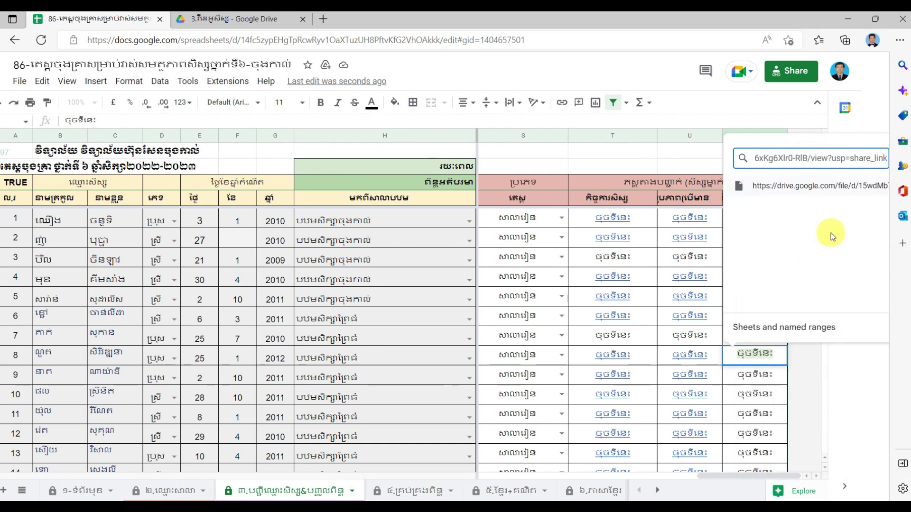
key(Return)
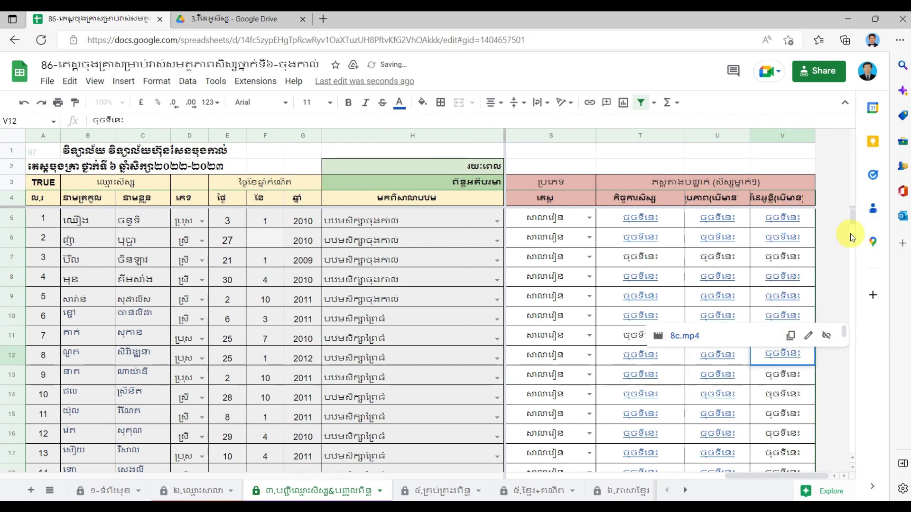
- Start inserting a link on the video cell V13 for student number 9
click(781, 380)
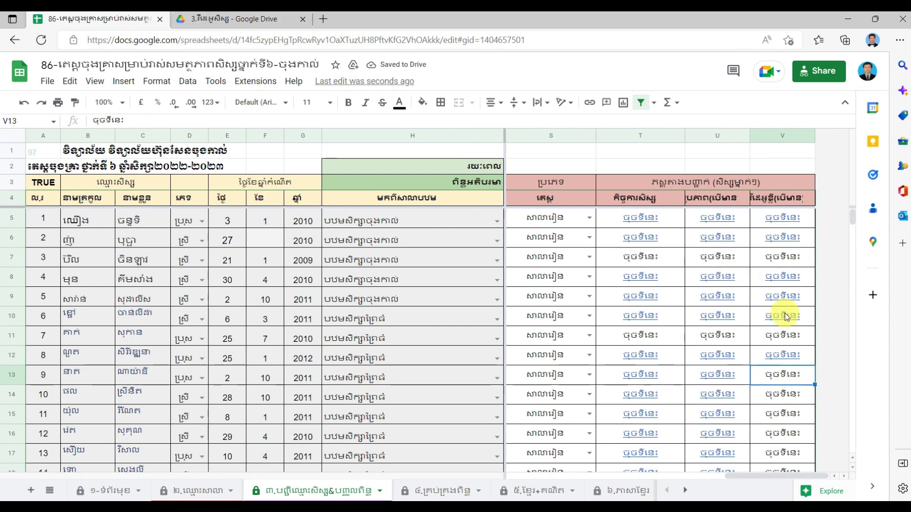
mouse_move(785, 317)
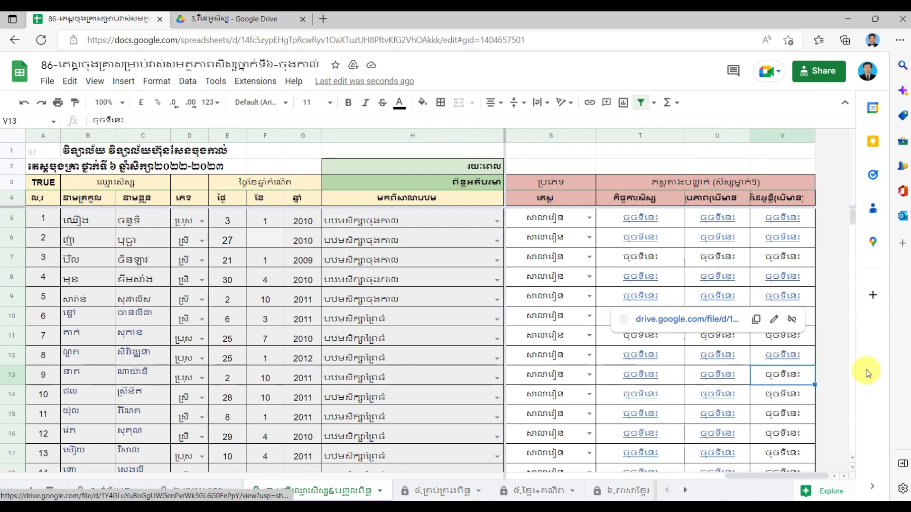
right_click(789, 384)
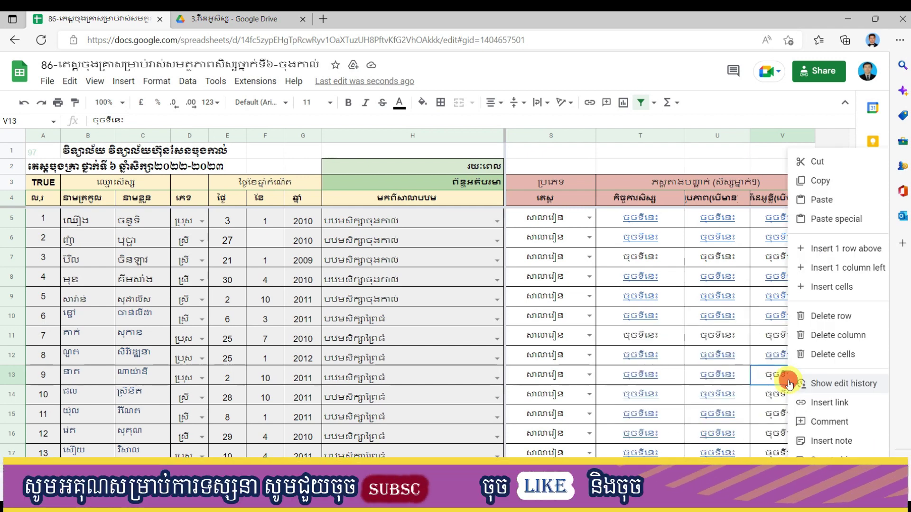
click(823, 408)
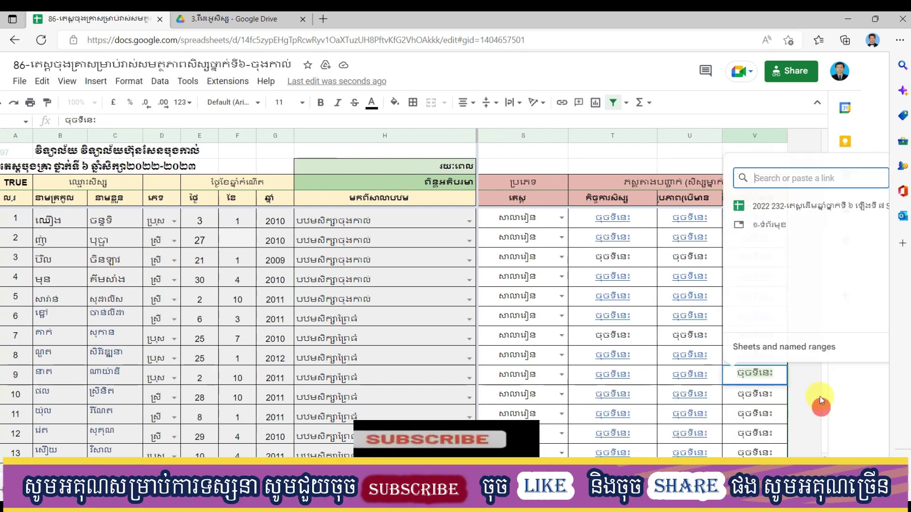
- Switch to Google Drive, close the sharing window of 8c.mp4 and copy the sharing link of 9c.mp4
click(223, 19)
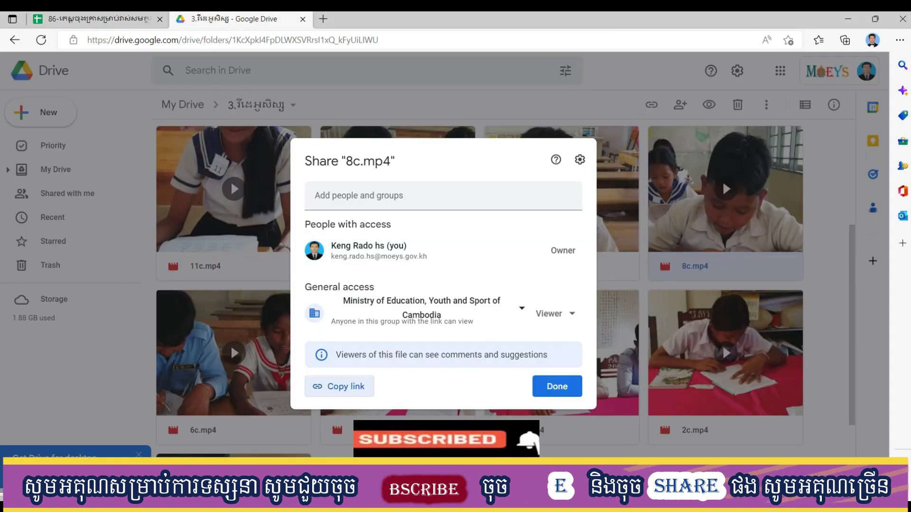
click(558, 386)
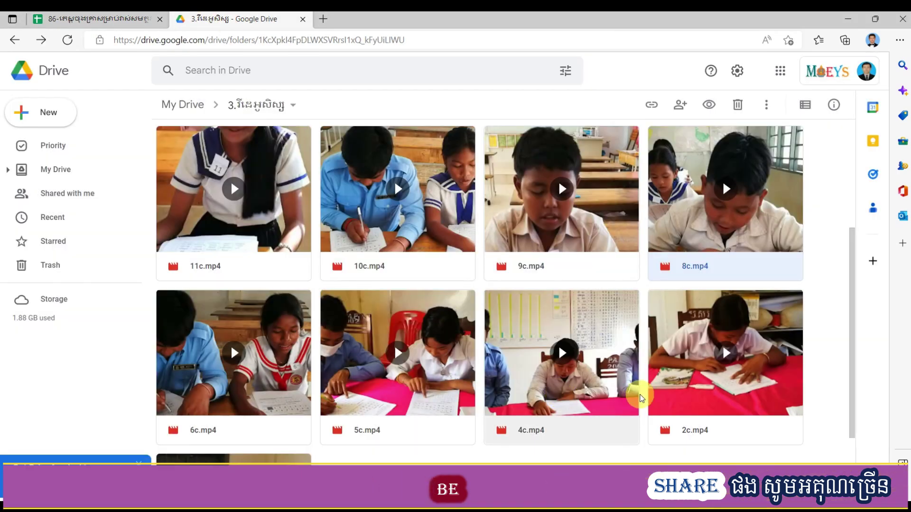
right_click(586, 225)
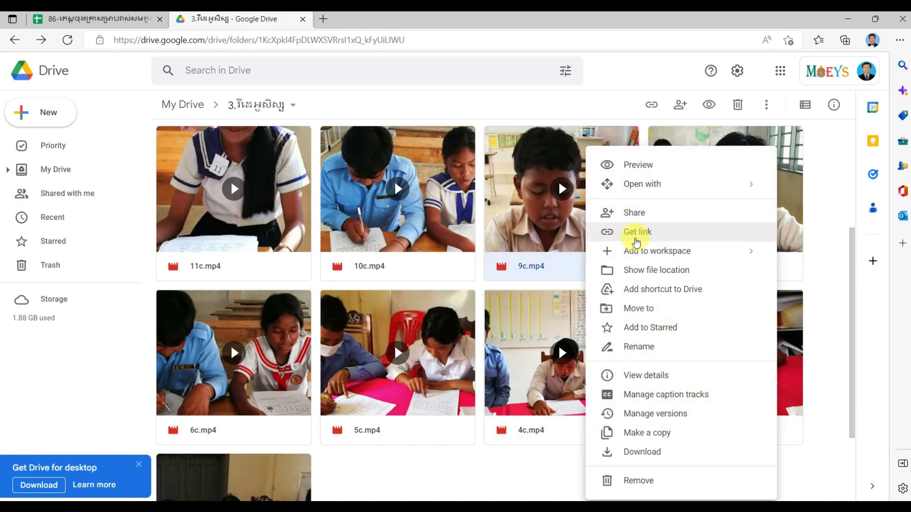
click(685, 236)
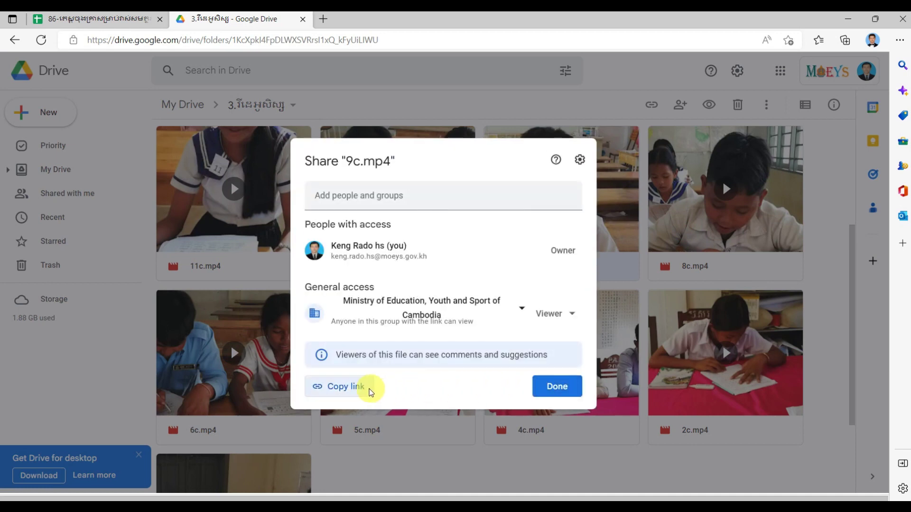
click(370, 390)
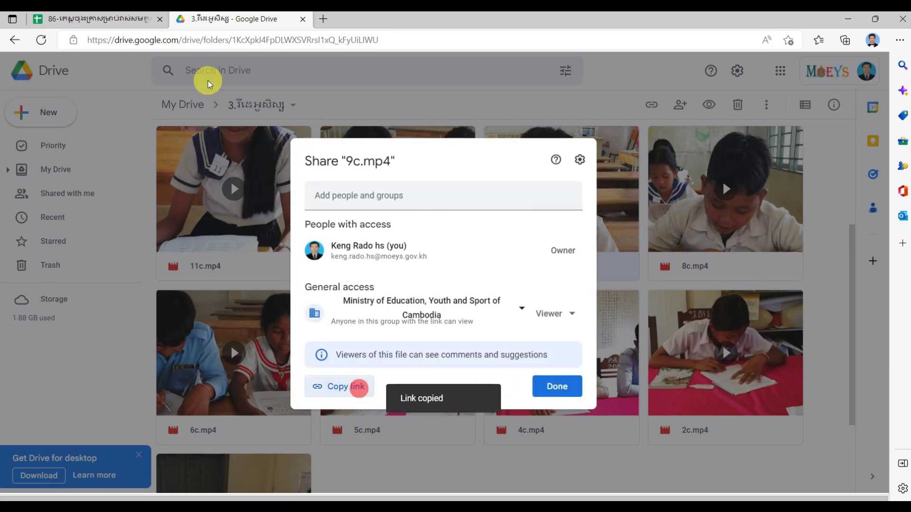
- Switch back to the Google Sheets spreadsheet and apply the copied 9c.mp4 link to cell V13
click(80, 21)
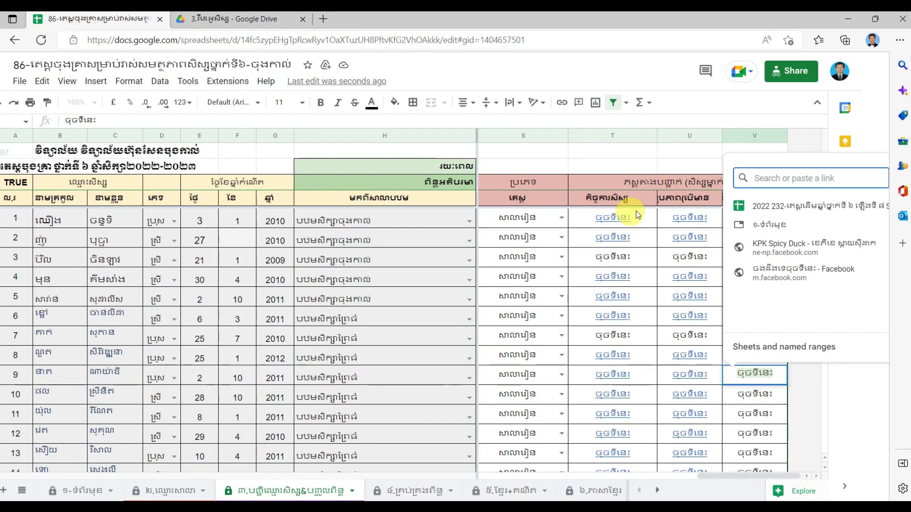
right_click(772, 178)
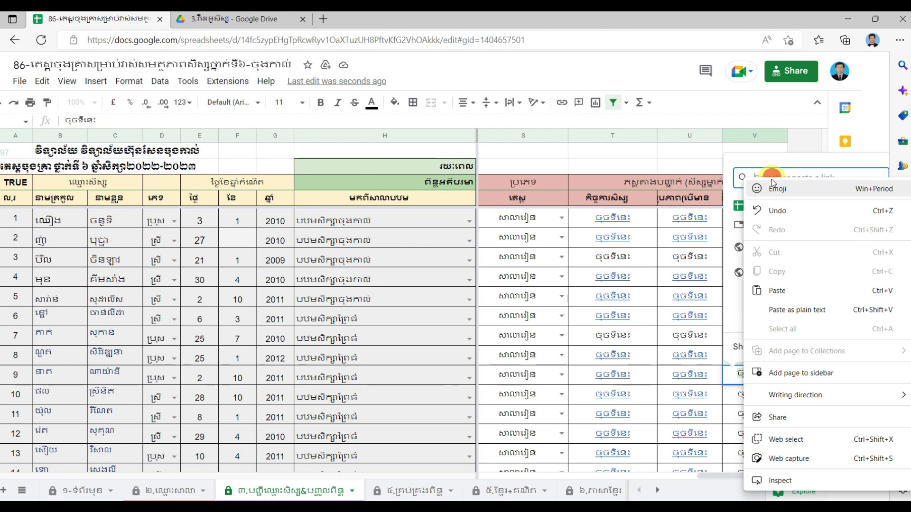
click(783, 292)
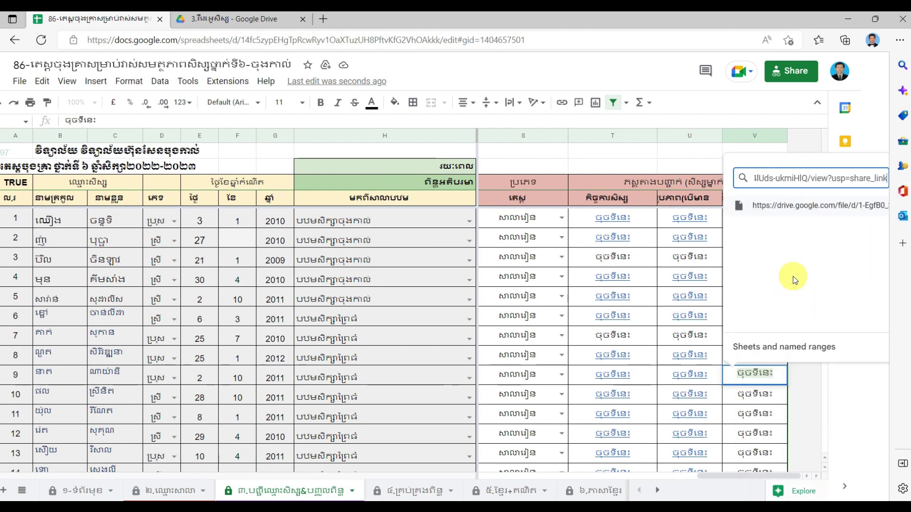
key(Return)
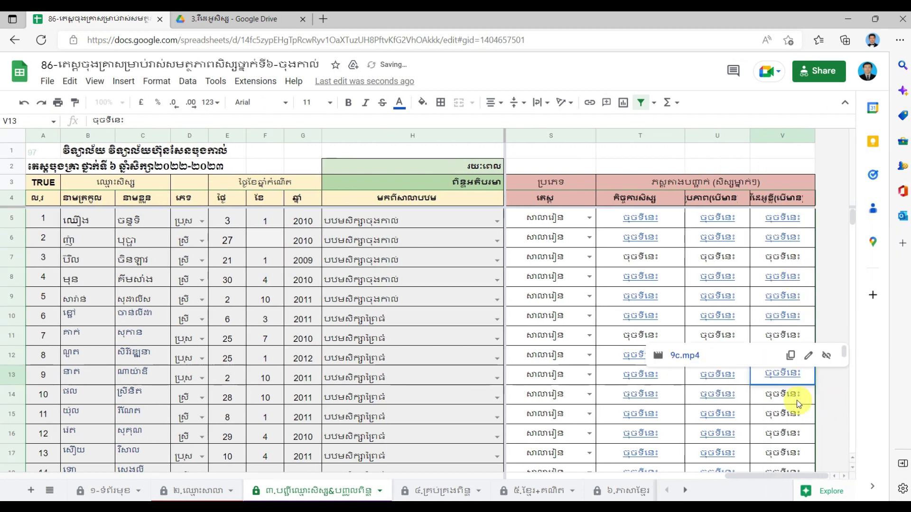
- Start inserting a link on the video cell V14 for student number 10
click(786, 397)
right_click(786, 396)
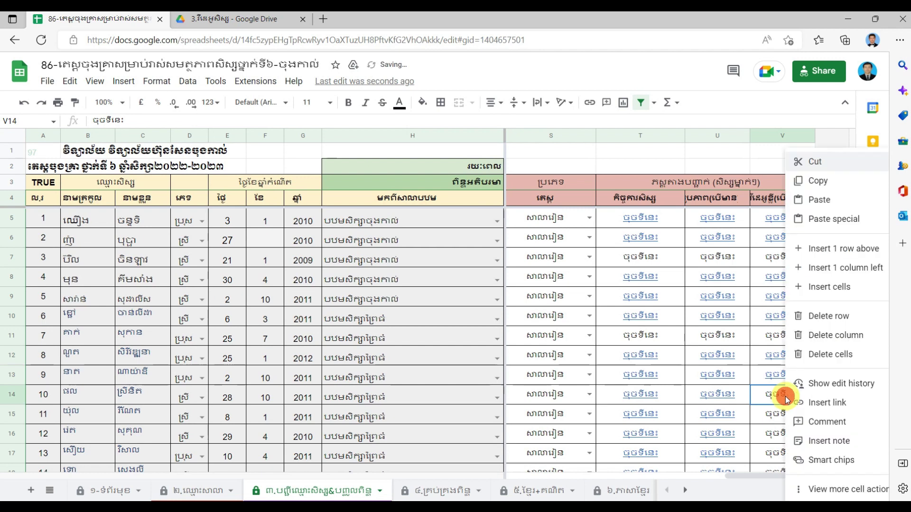
click(819, 404)
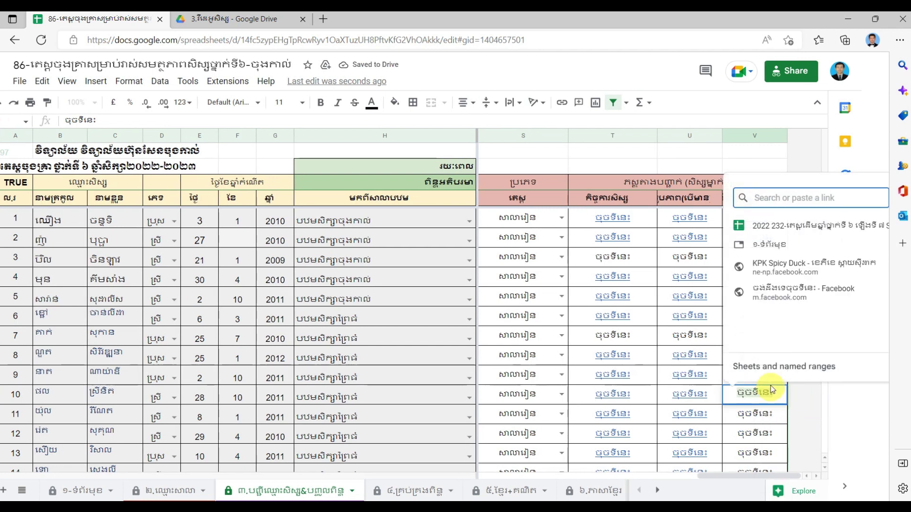
- Switch to Google Drive, close the sharing window of 9c.mp4 and copy the sharing link of 10c.mp4
click(223, 19)
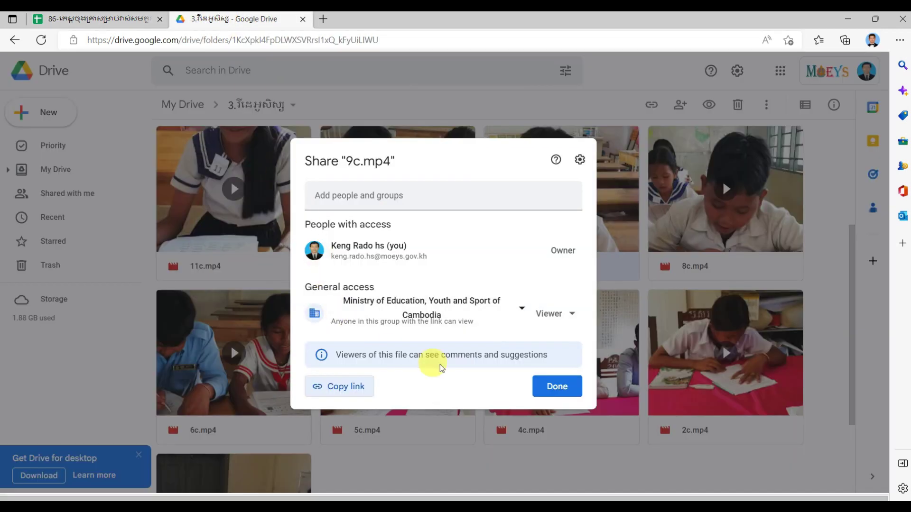
click(550, 386)
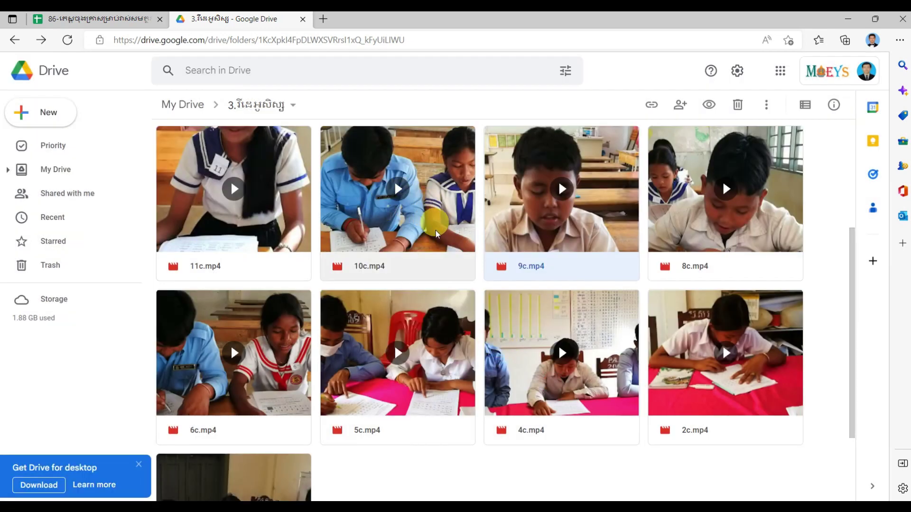
right_click(436, 240)
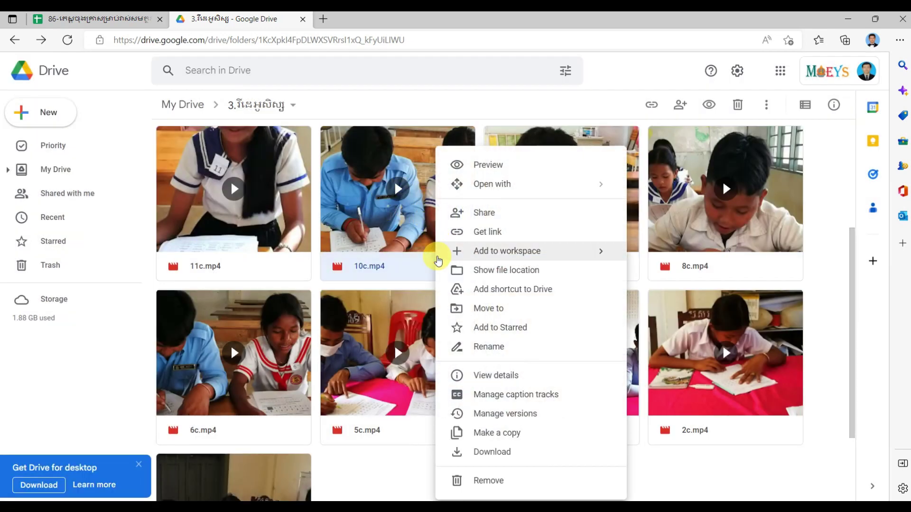
click(524, 235)
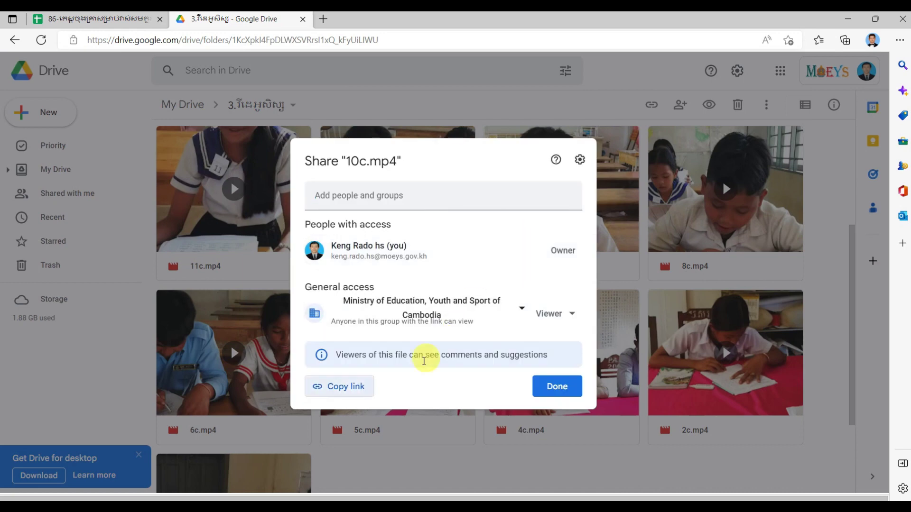
click(361, 390)
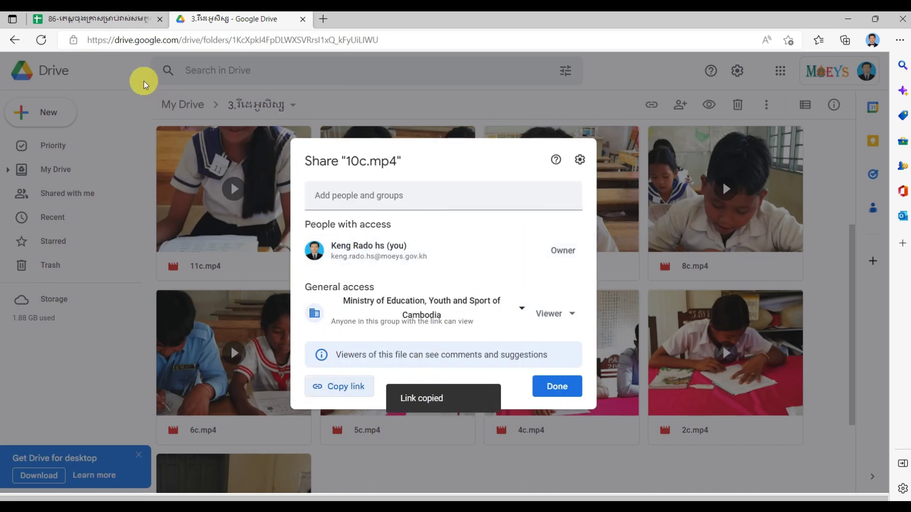
- Switch back to the Google Sheets spreadsheet and apply the copied 10c.mp4 link to cell V14
click(113, 22)
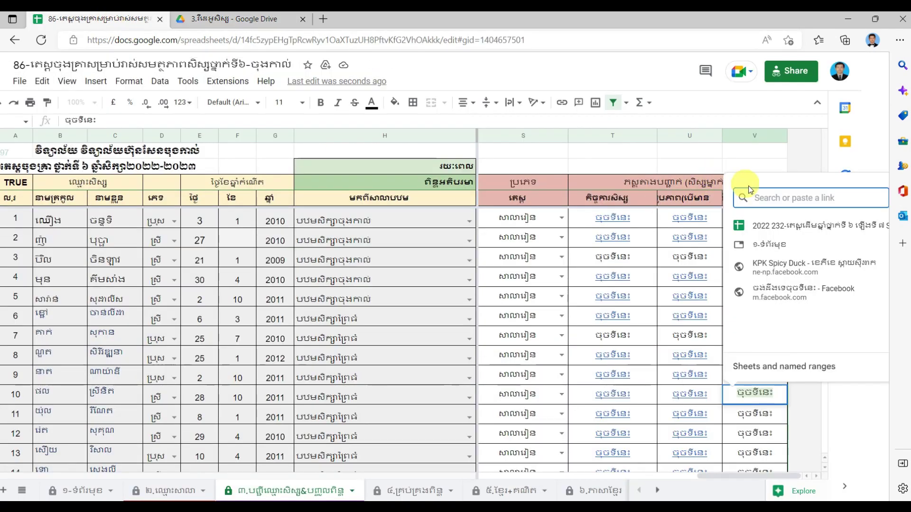
right_click(778, 197)
click(683, 301)
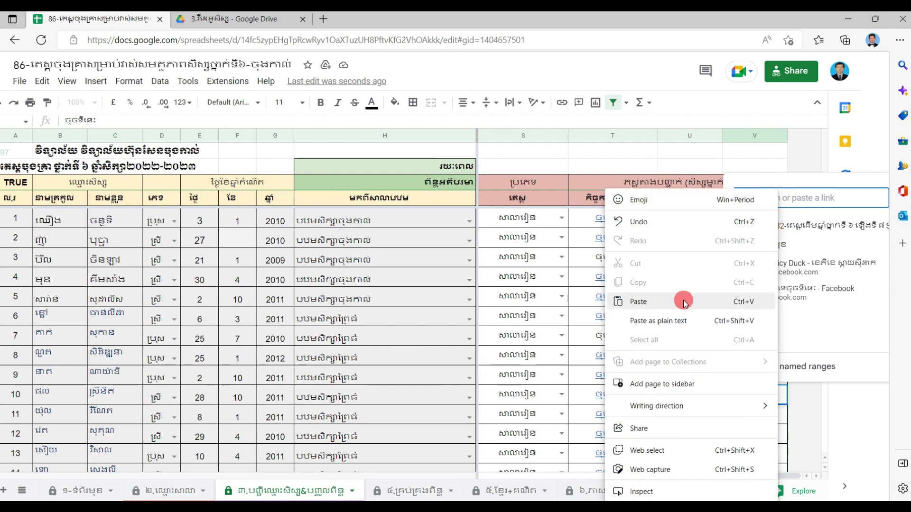
key(Return)
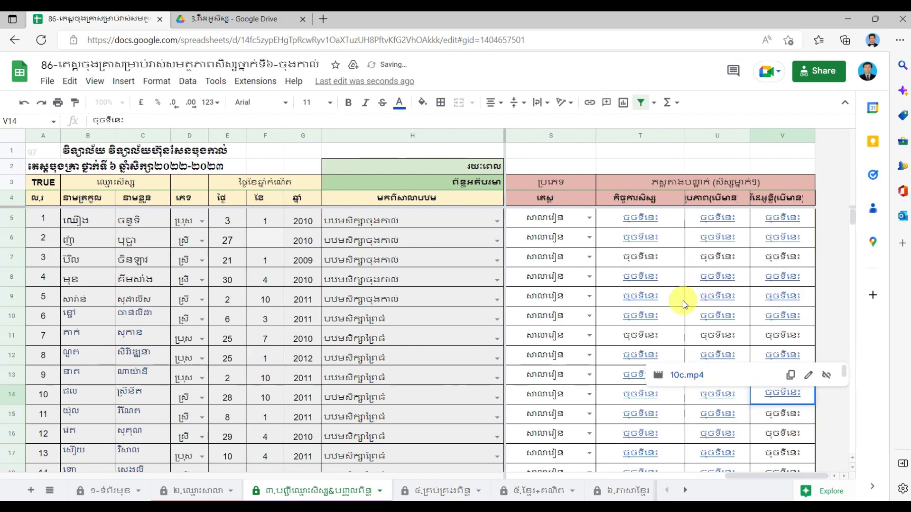
- Start inserting a link on the video cell V15 for student number 11
click(780, 414)
right_click(789, 418)
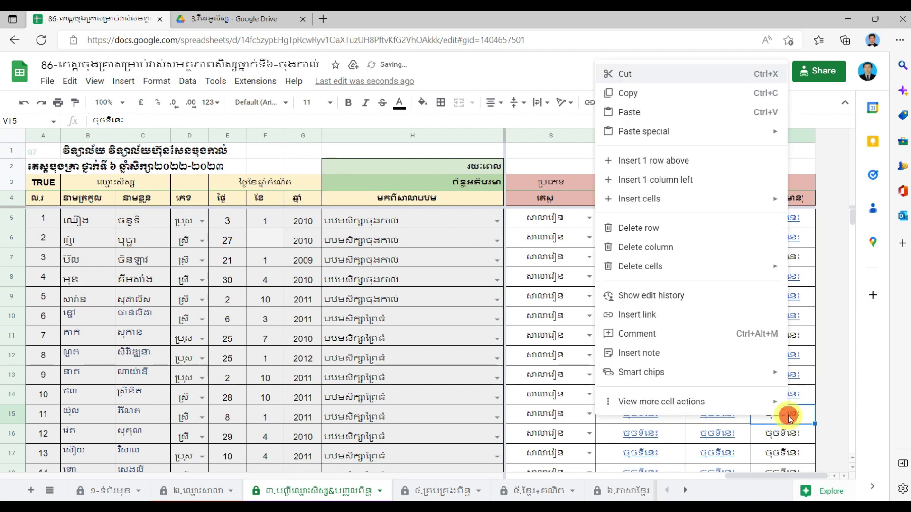
click(654, 315)
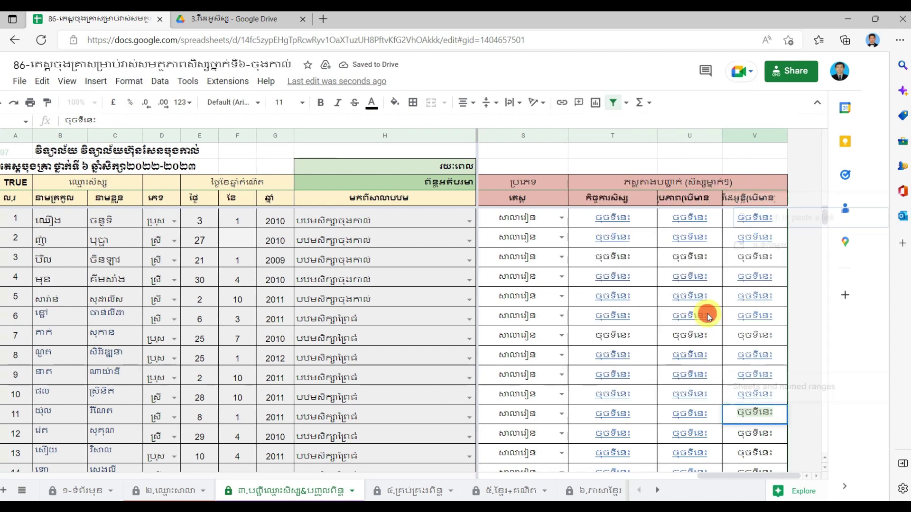
- Switch to Google Drive, close the sharing window of 10c.mp4 and copy the sharing link of 11c.mp4
click(240, 19)
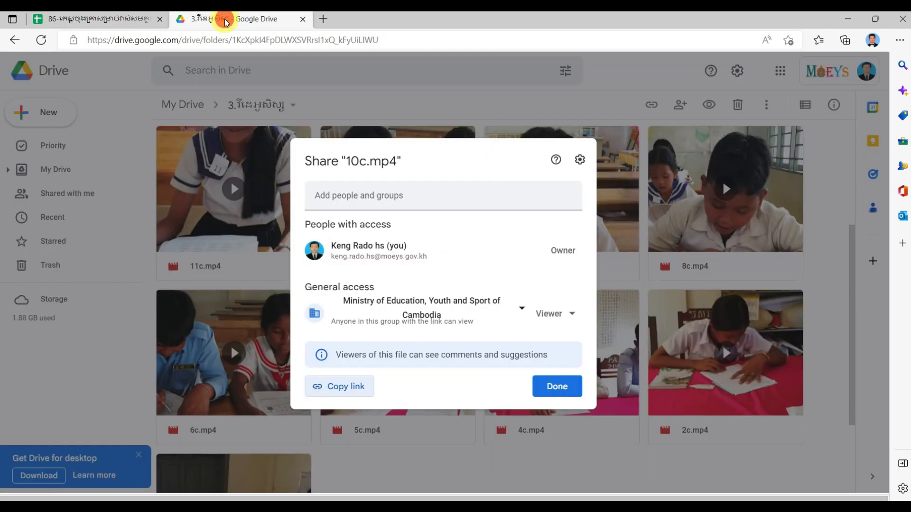
click(552, 382)
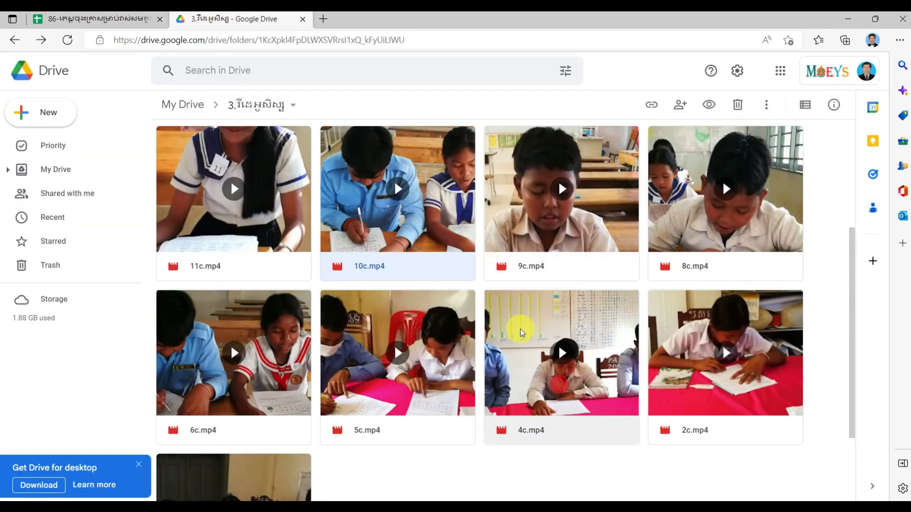
right_click(255, 222)
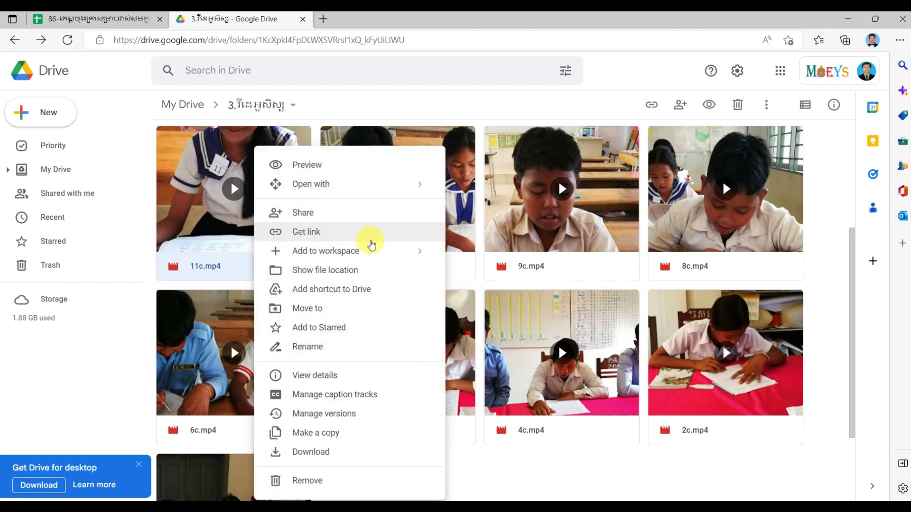
click(380, 237)
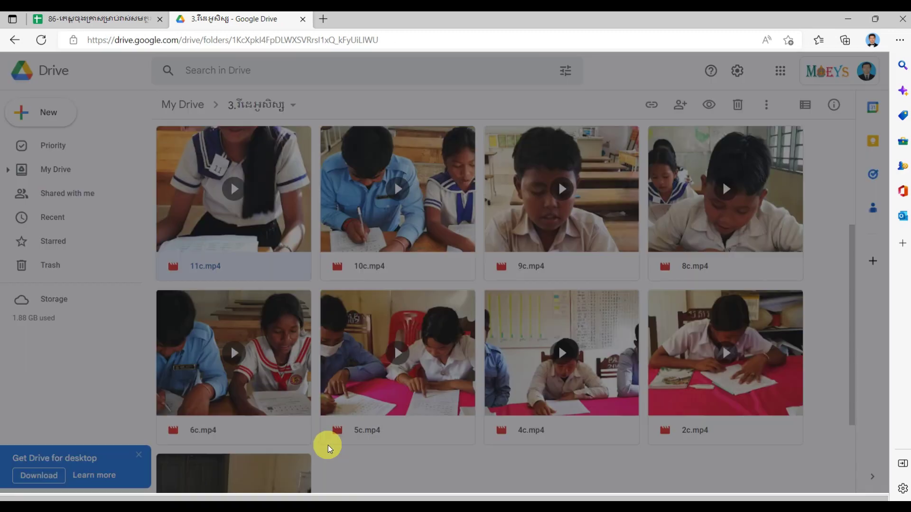
click(346, 387)
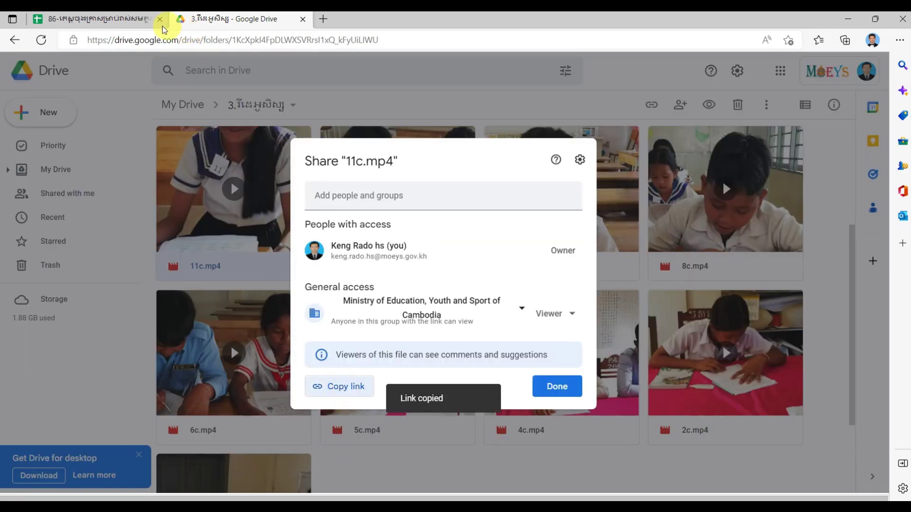
- Switch back to the Google Sheets spreadsheet and apply the copied 11c.mp4 link to cell V15
click(79, 18)
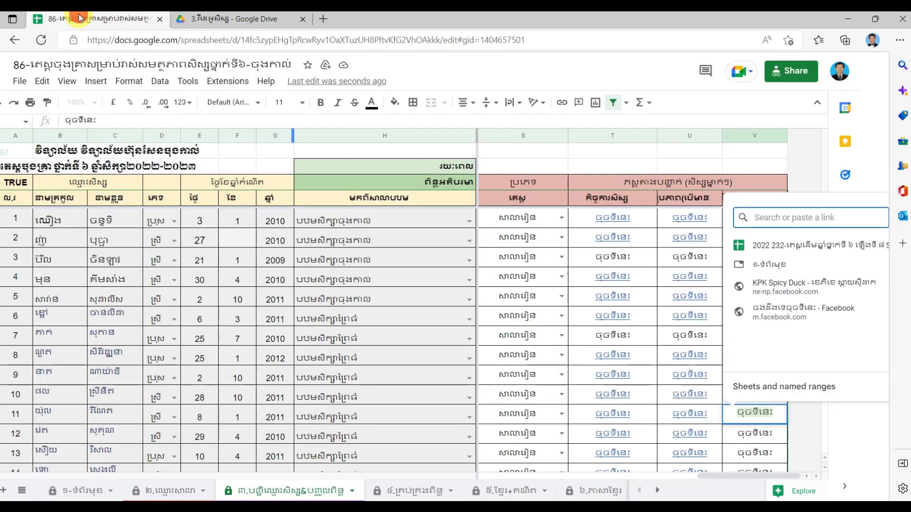
right_click(798, 216)
click(684, 301)
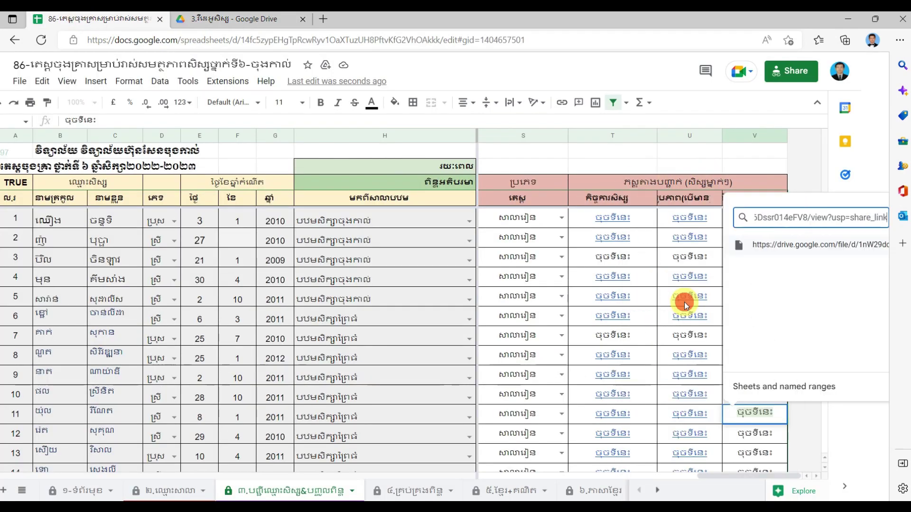
key(Return)
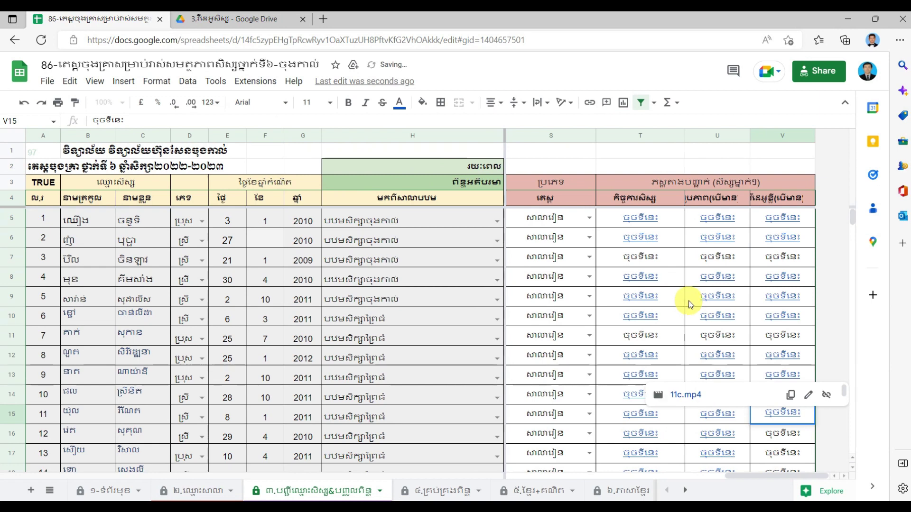
- Start inserting a link on the video cell V16 for student number 12
click(783, 436)
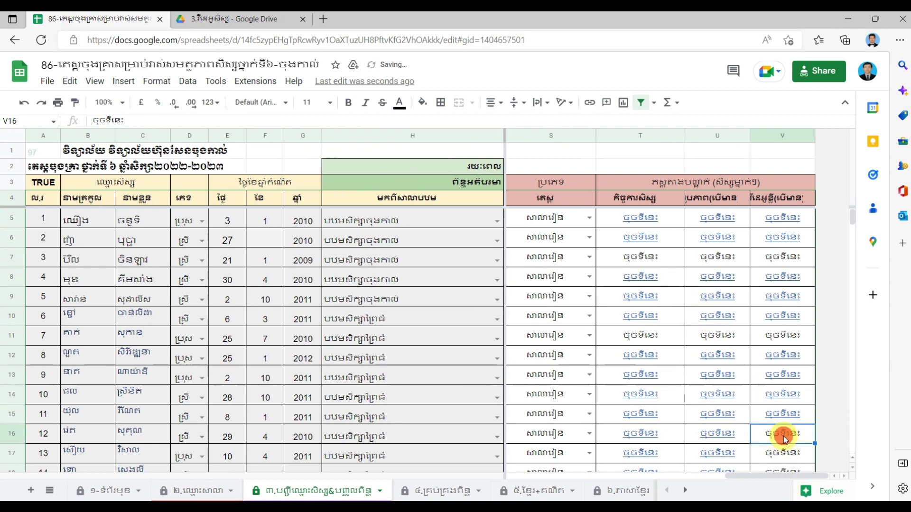
right_click(783, 435)
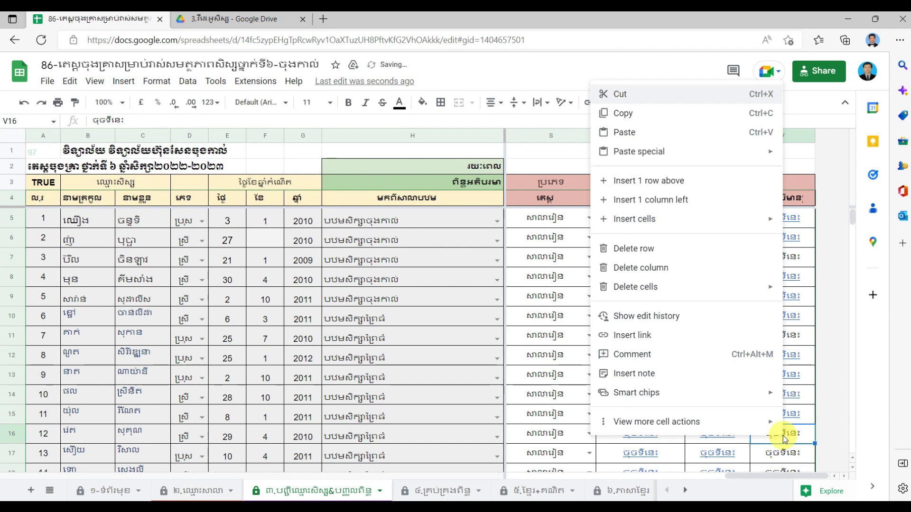
click(686, 338)
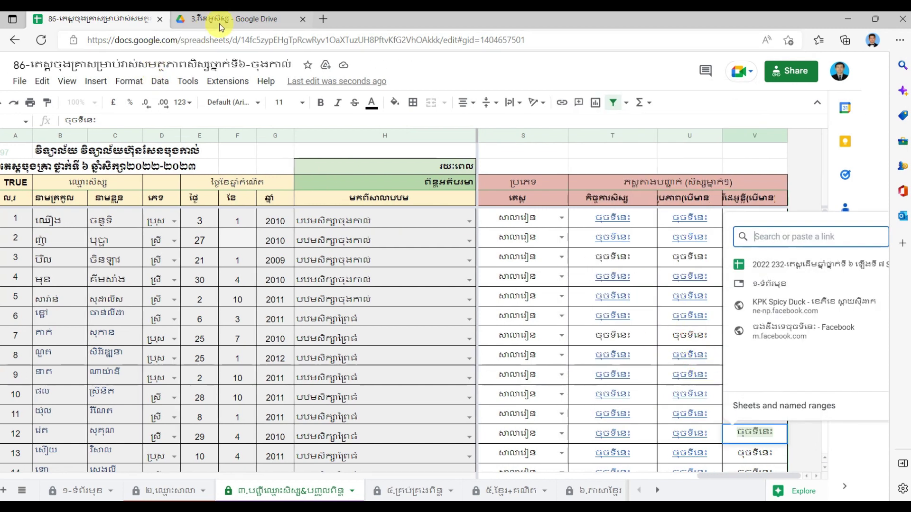
- Switch to Google Drive, close the sharing window of 11c.mp4 and copy the sharing link of 12c.mp4
click(223, 20)
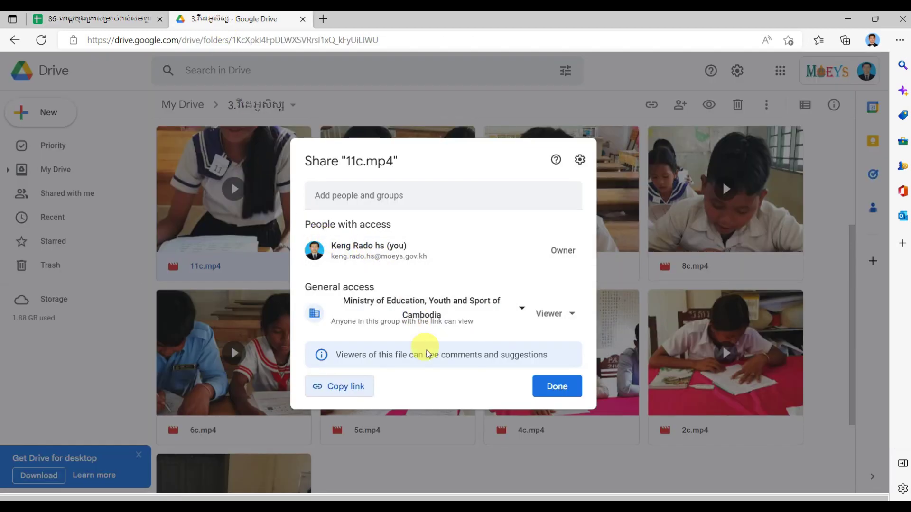
click(554, 387)
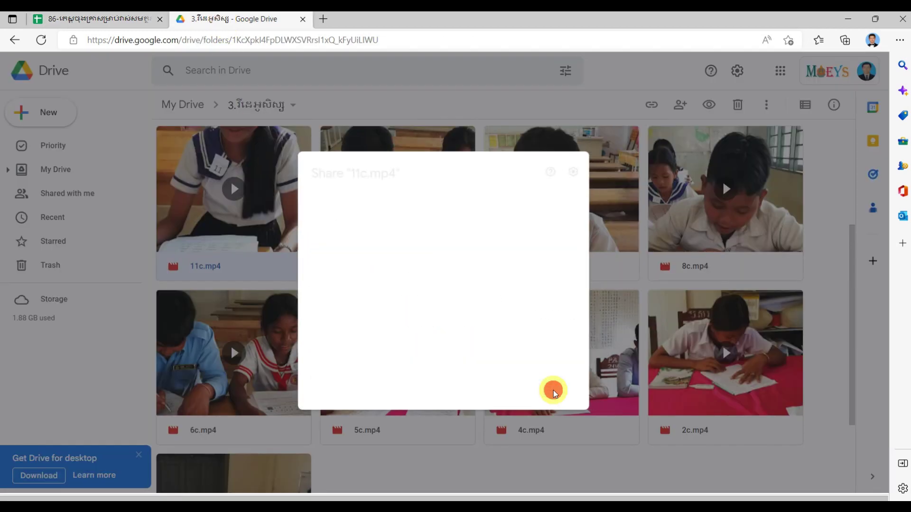
scroll(523, 263, up, 2)
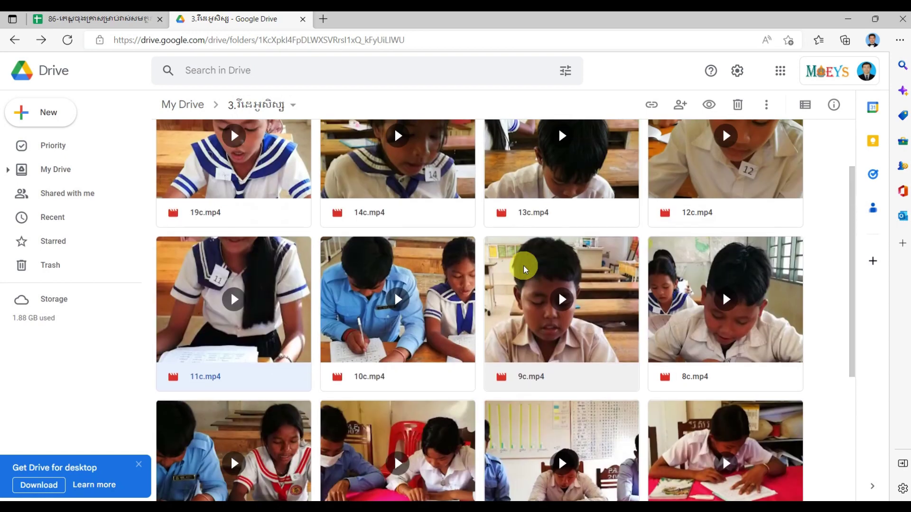
right_click(694, 179)
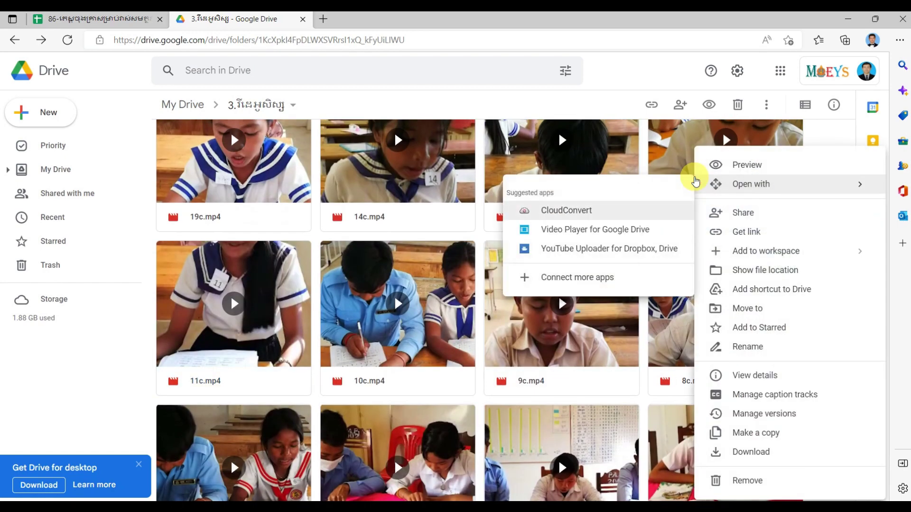
click(767, 232)
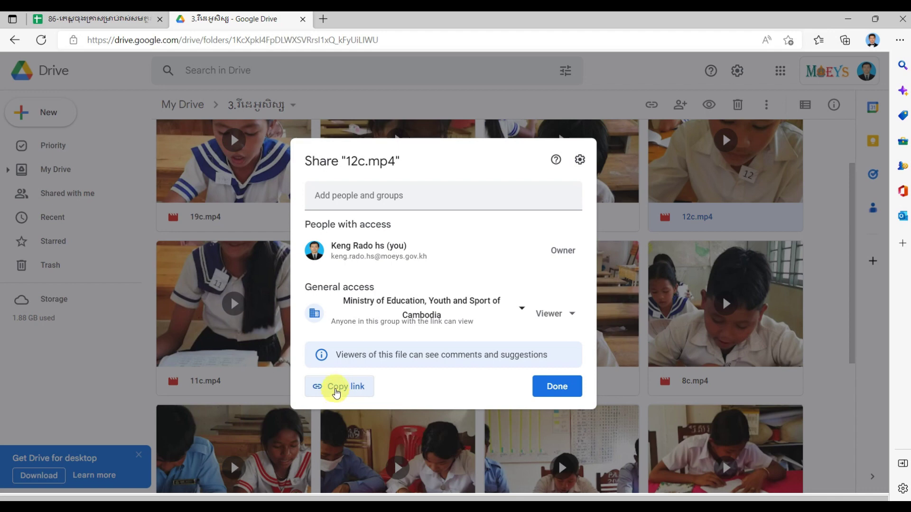
click(337, 390)
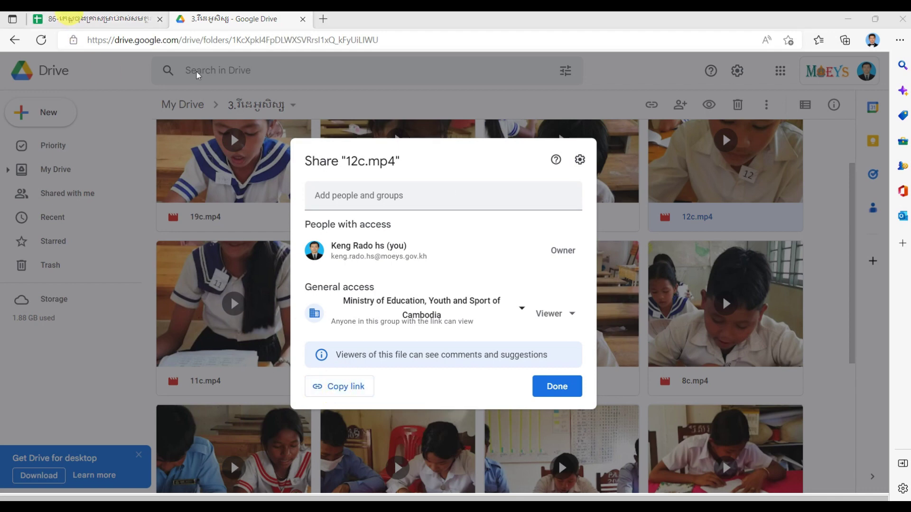
- Switch back to the Google Sheets spreadsheet and apply the copied 12c.mp4 link to cell V16
click(120, 26)
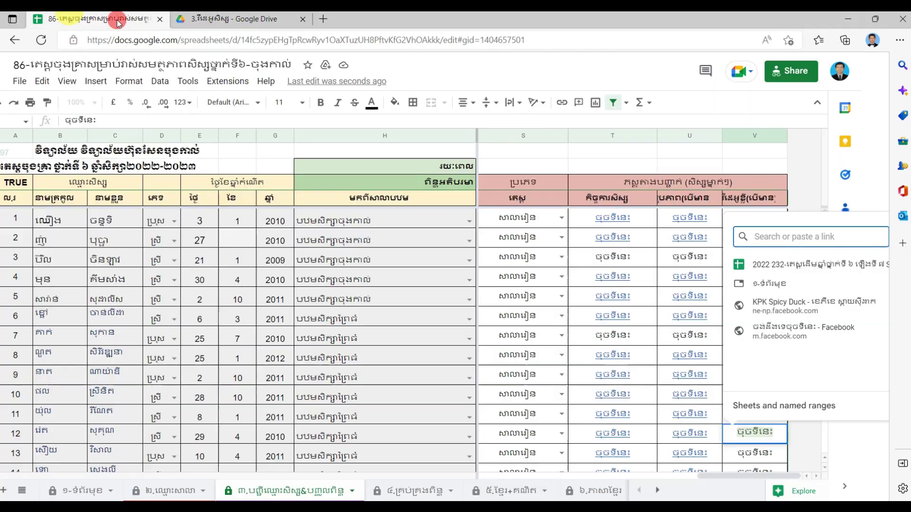
right_click(807, 236)
click(701, 306)
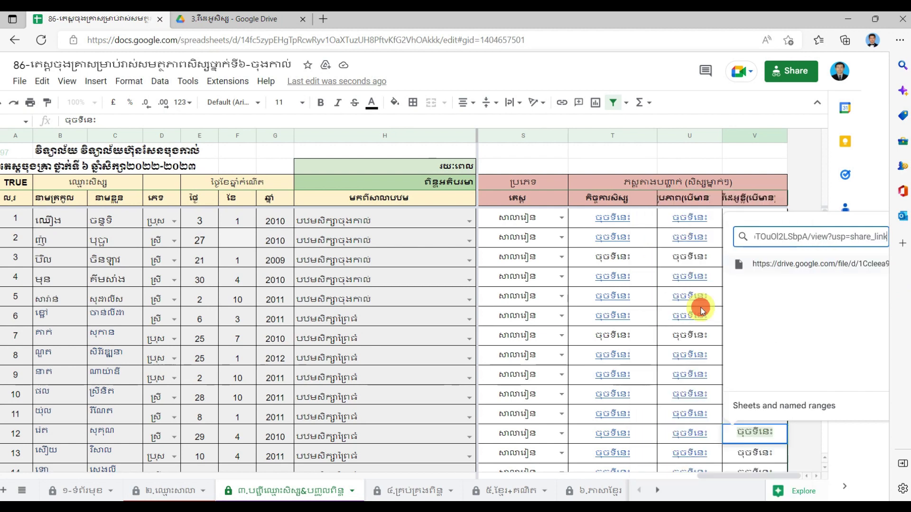
key(Return)
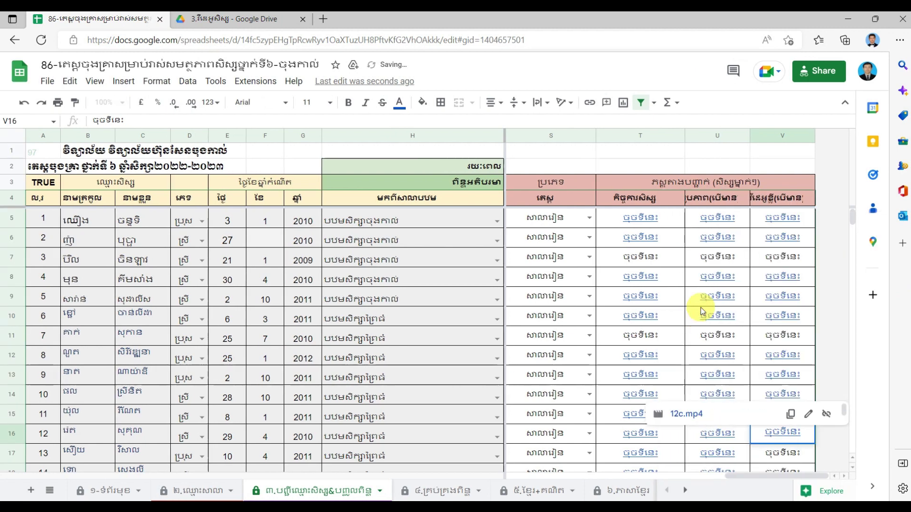
- Start inserting a link on the video cell V17 for student number 13
click(789, 455)
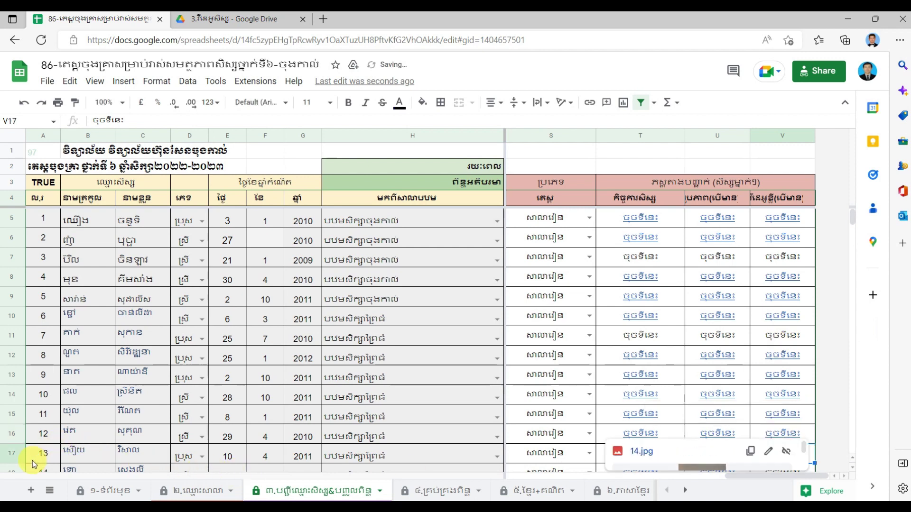
click(838, 368)
scroll(787, 450, down, 4)
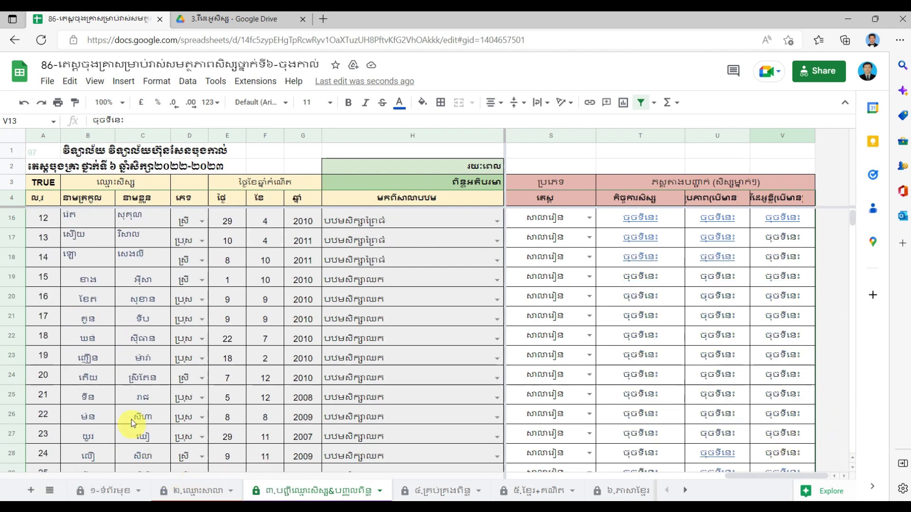
click(13, 237)
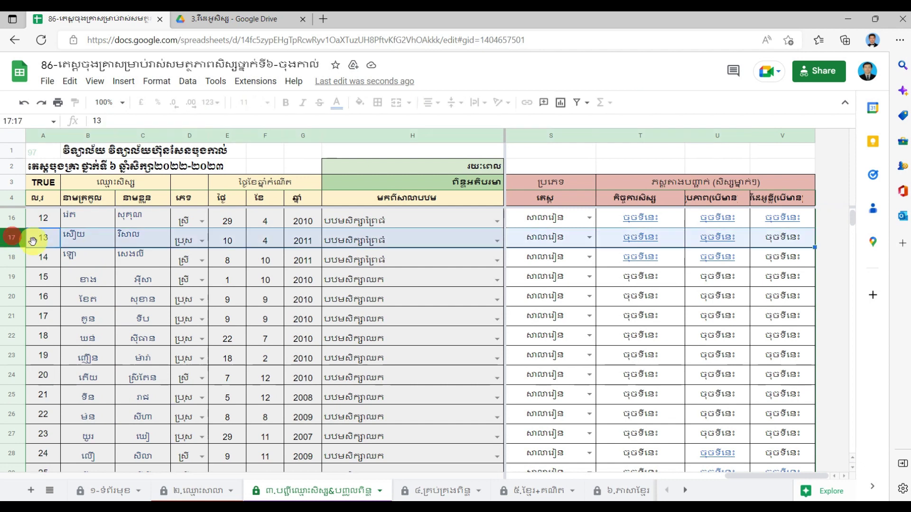
right_click(776, 236)
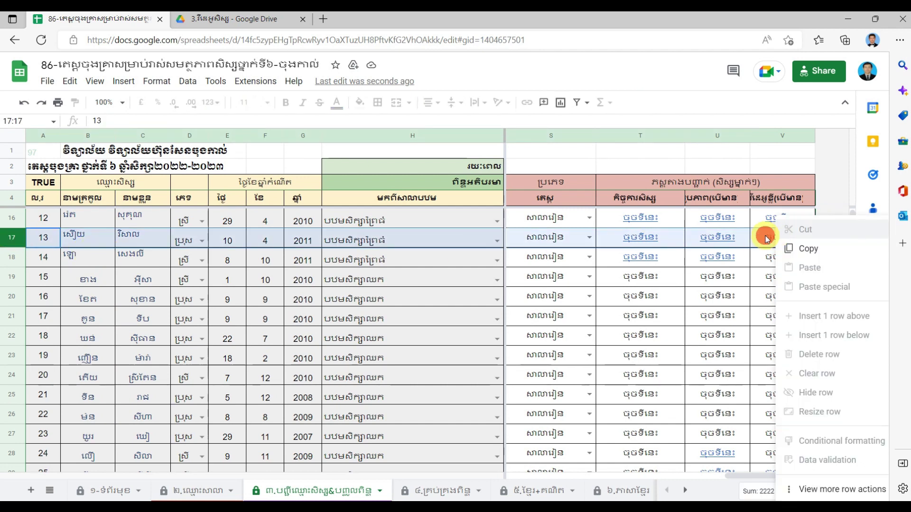
click(767, 239)
right_click(767, 238)
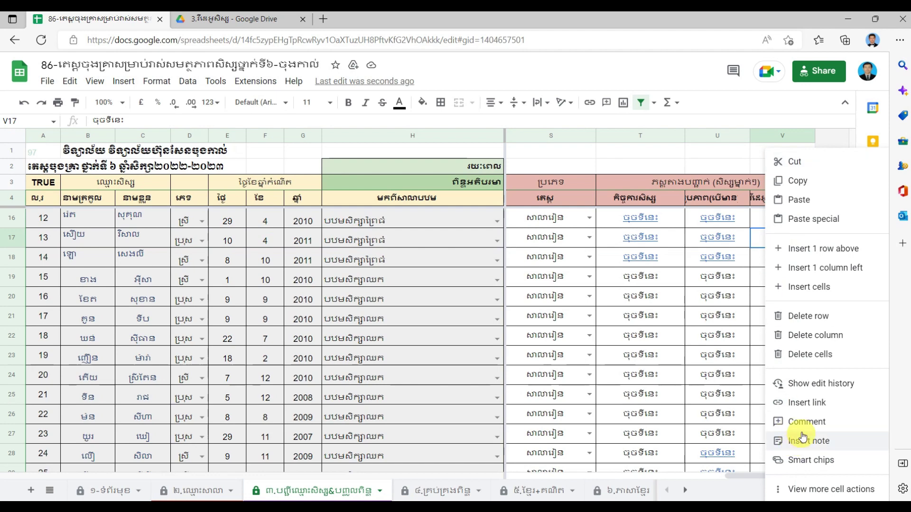
click(806, 402)
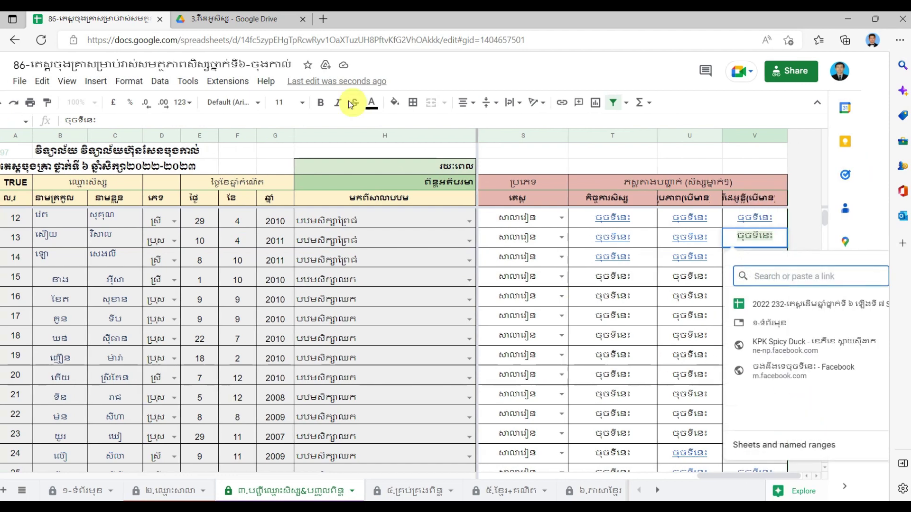
- Switch to Google Drive, close the sharing window of 12c.mp4 and copy the sharing link of 13c.mp4
click(245, 19)
click(566, 390)
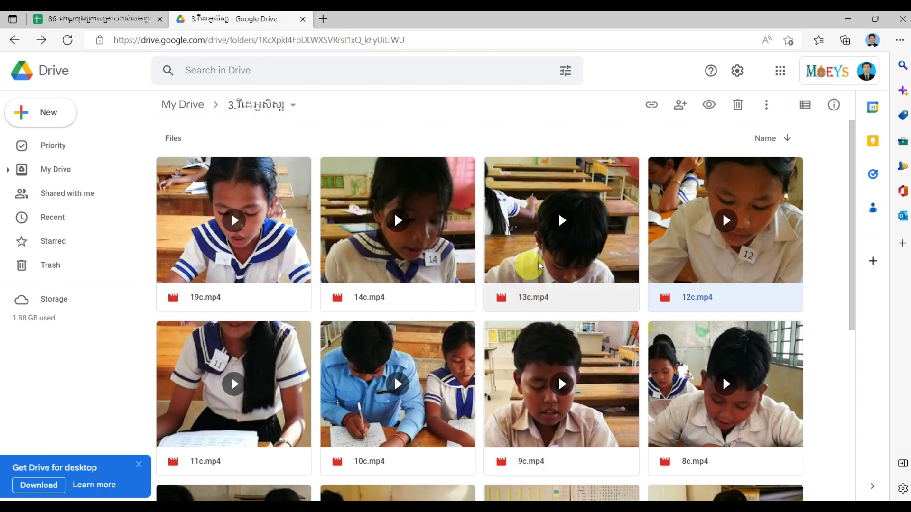
right_click(588, 248)
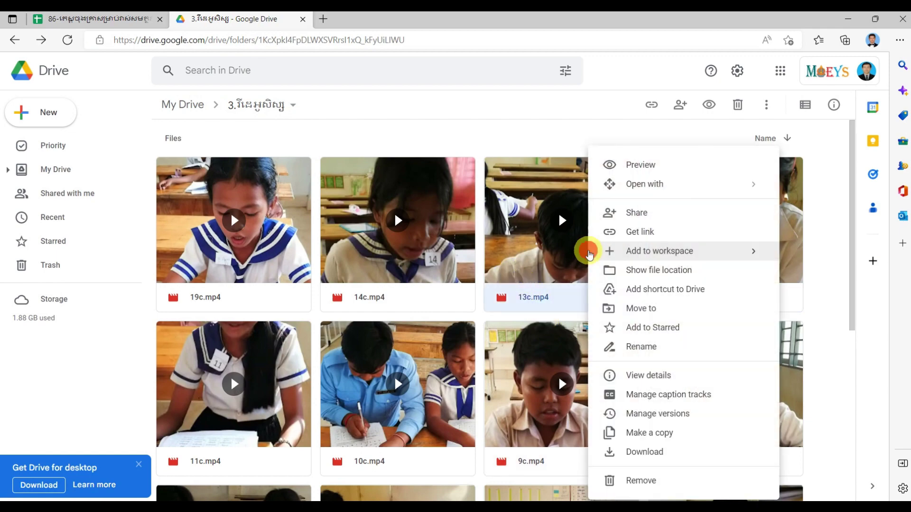
click(683, 233)
click(354, 386)
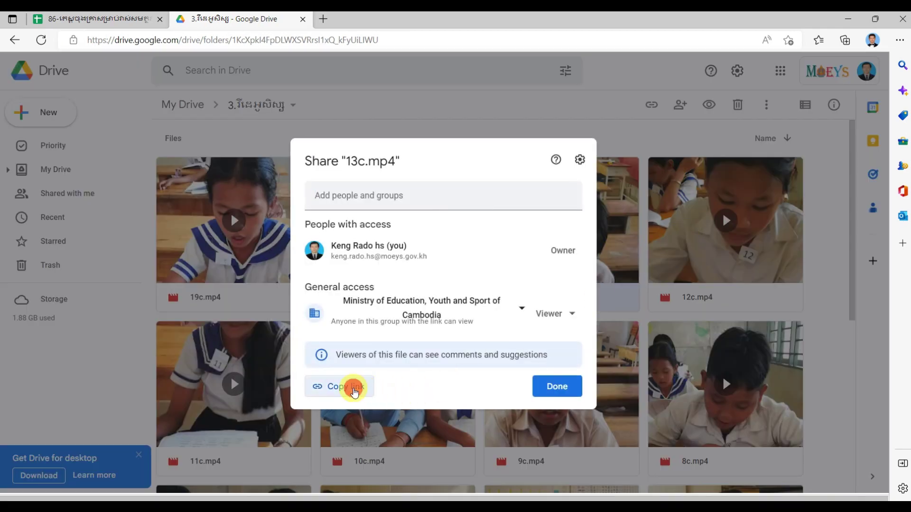
- Switch back to the Google Sheets spreadsheet and apply the copied 13c.mp4 link to cell V17
click(98, 20)
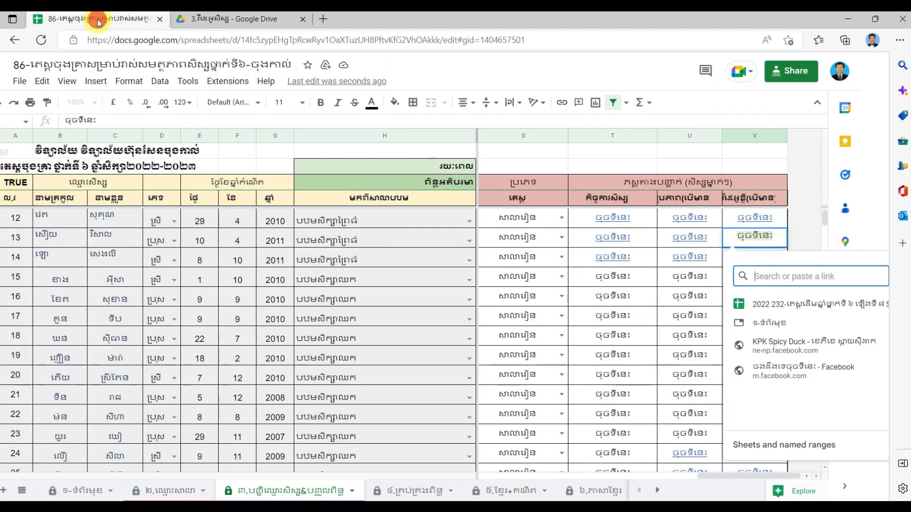
right_click(763, 275)
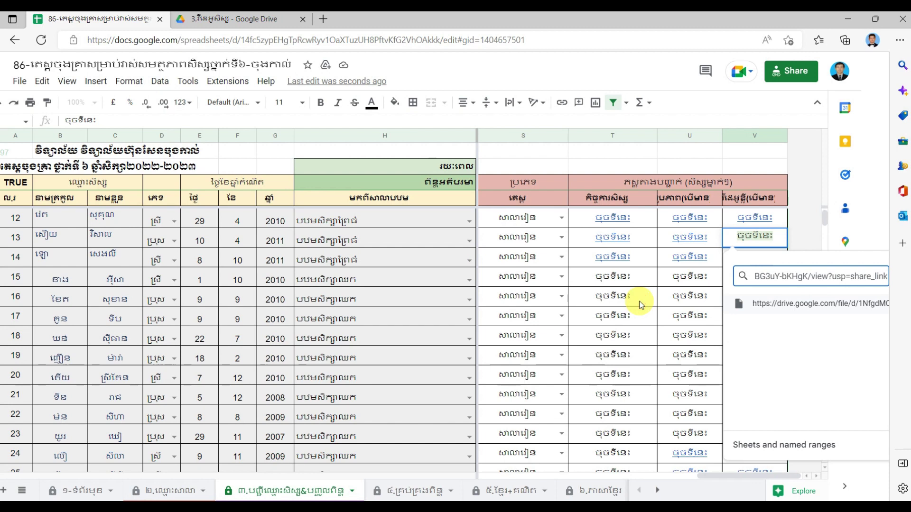
key(Return)
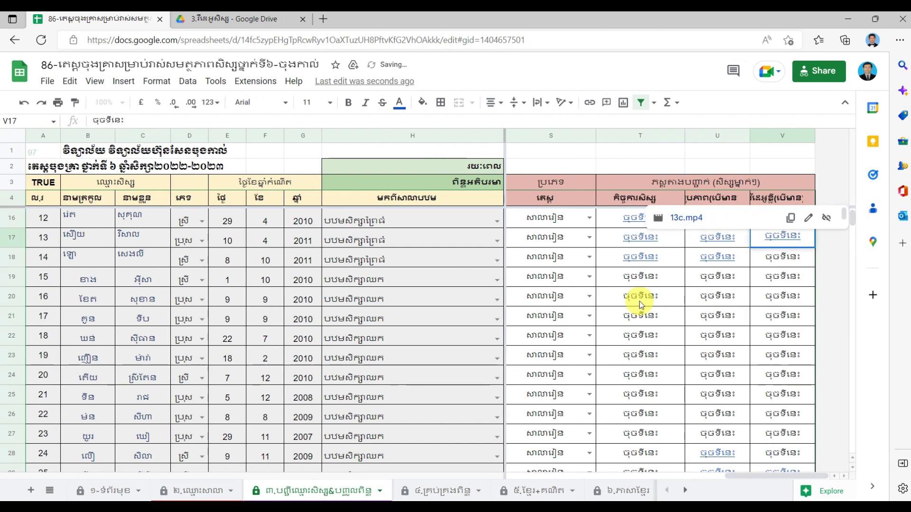
- Start inserting a link on the video cell V18 for student number 14
click(775, 260)
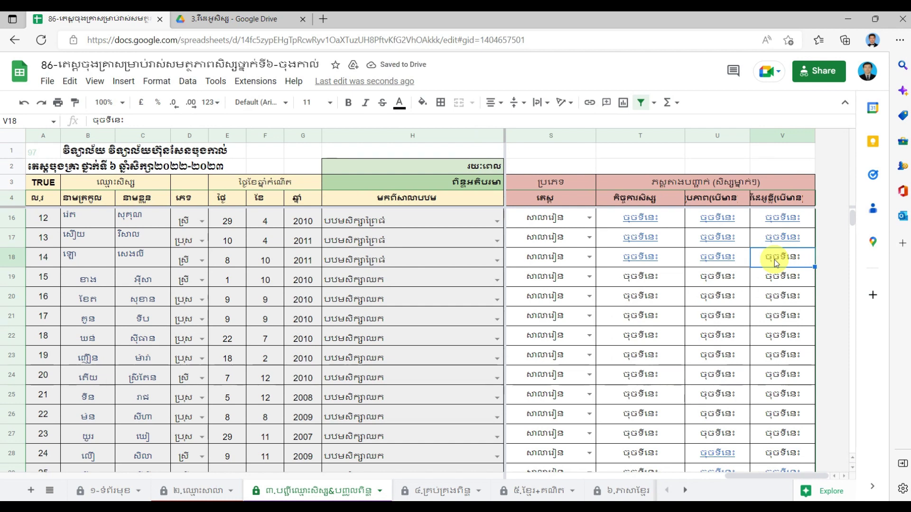
right_click(774, 260)
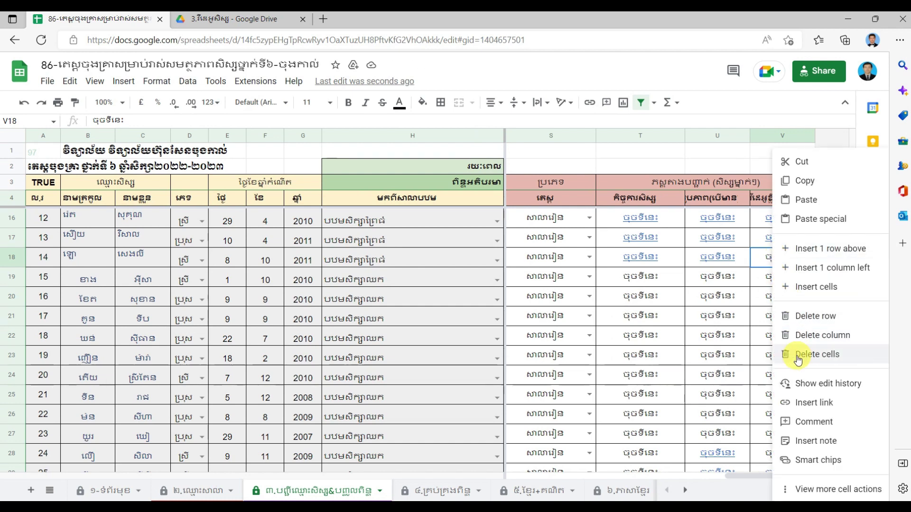
click(810, 404)
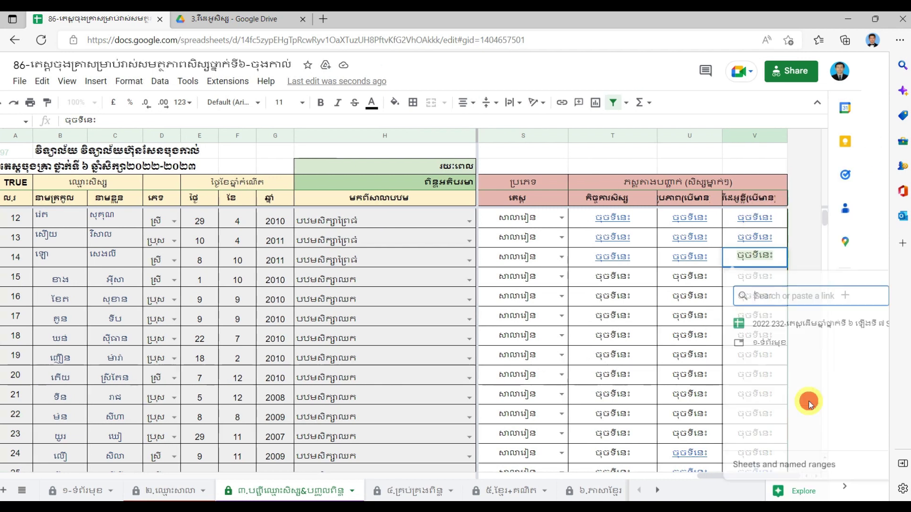
- Switch to Google Drive, close the sharing window of 13c.mp4 and copy the sharing link of 14c.mp4
click(227, 22)
click(554, 394)
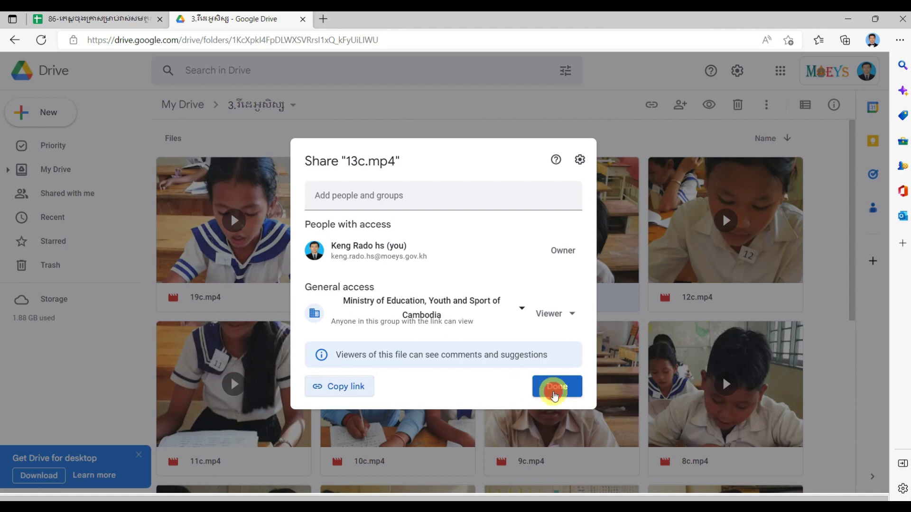
click(444, 259)
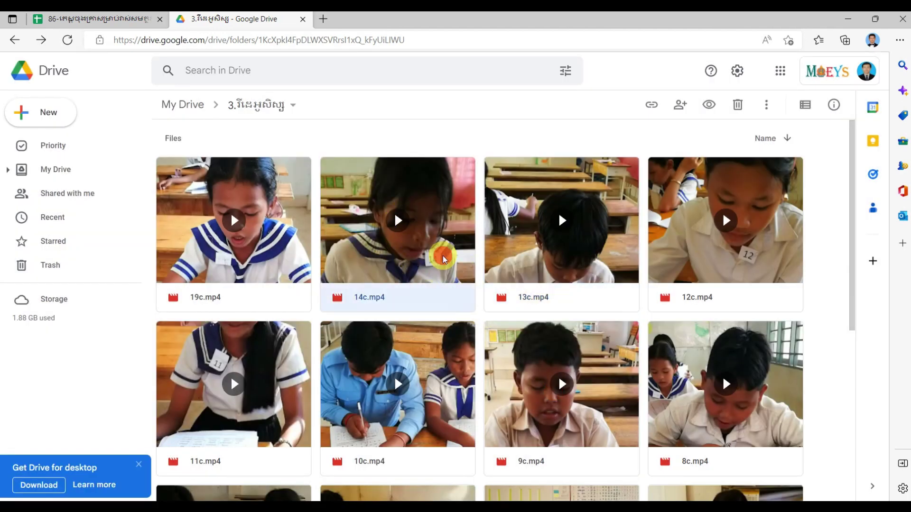
right_click(441, 256)
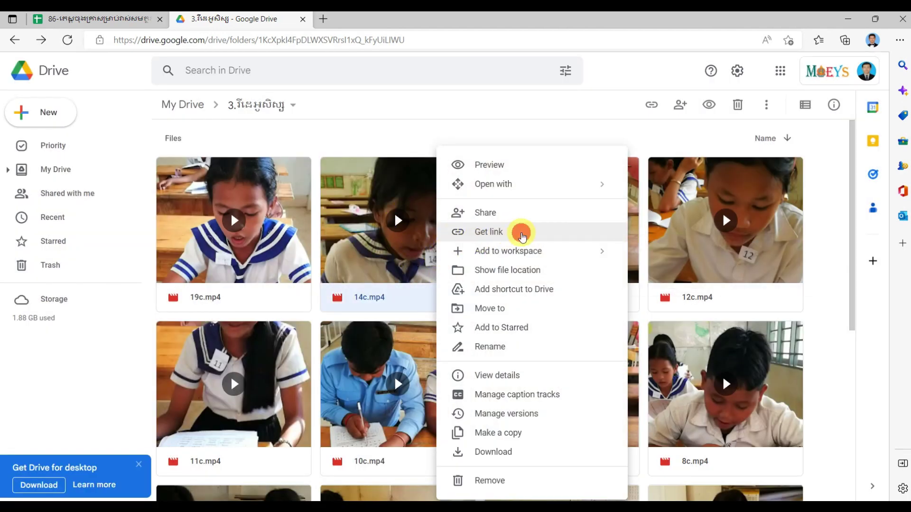
click(522, 234)
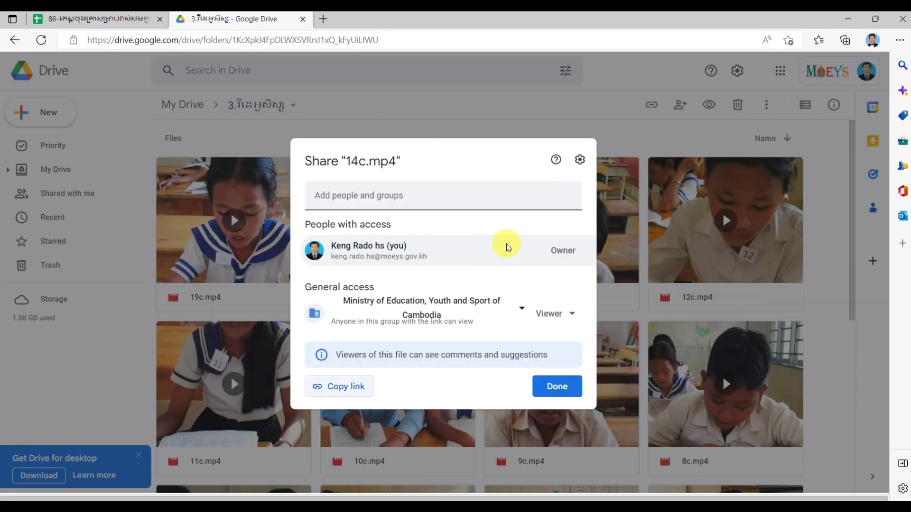
click(345, 386)
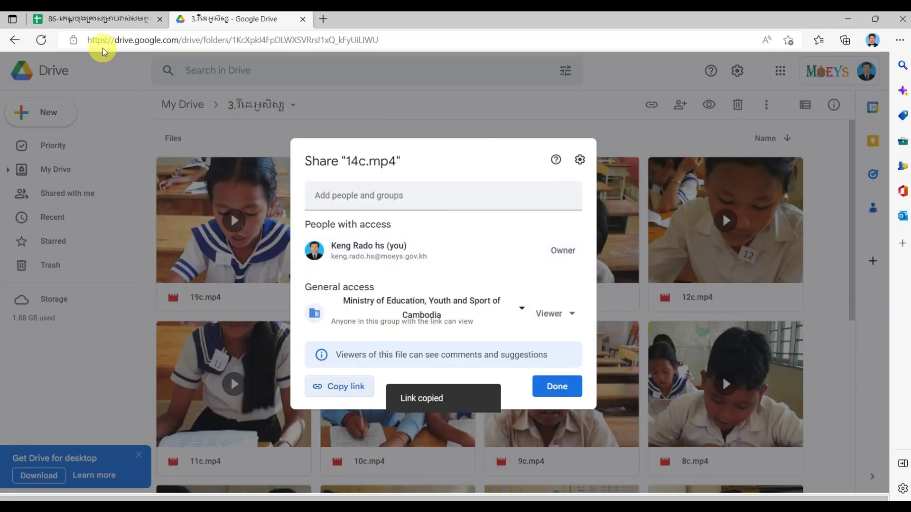
- Switch back to the Google Sheets spreadsheet and apply the copied 14c.mp4 link to cell V18
click(94, 20)
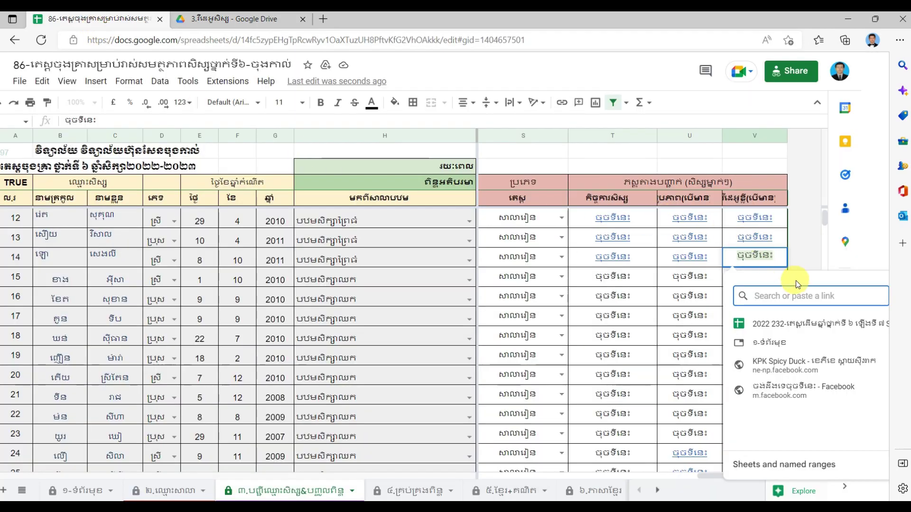
right_click(802, 295)
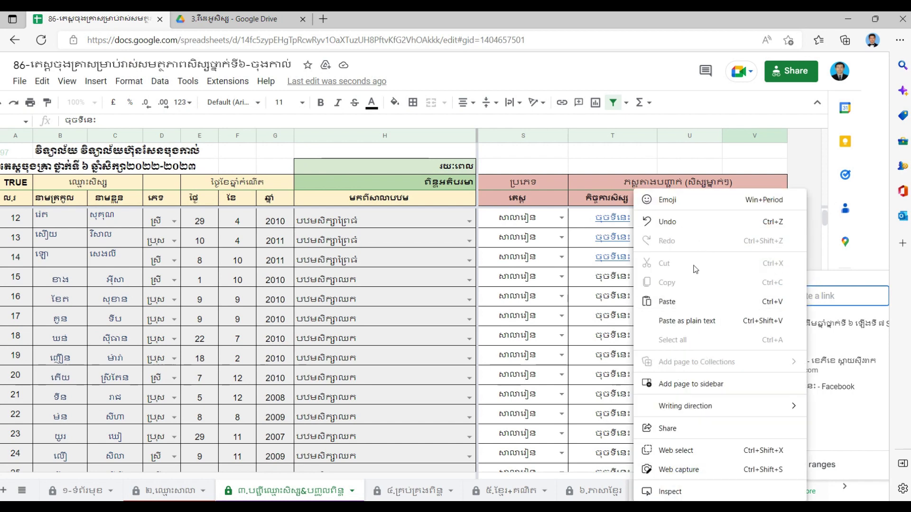
click(691, 302)
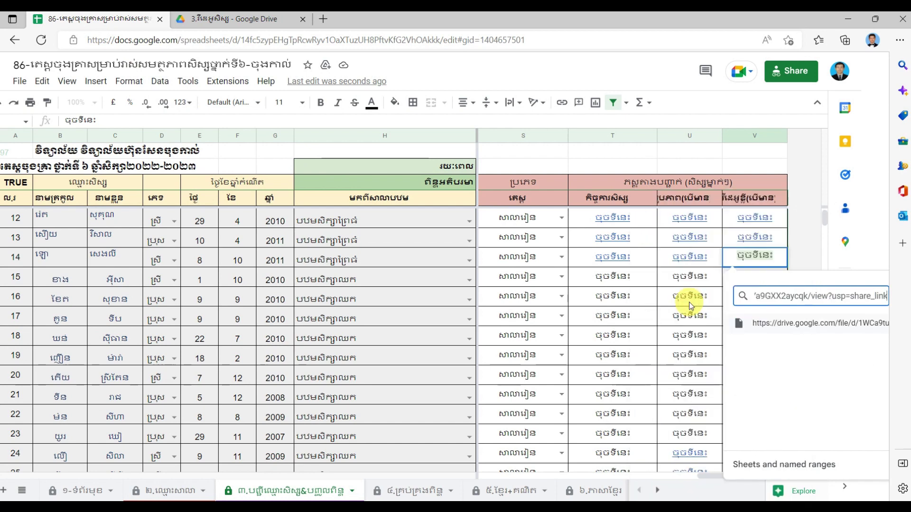
key(Return)
click(838, 317)
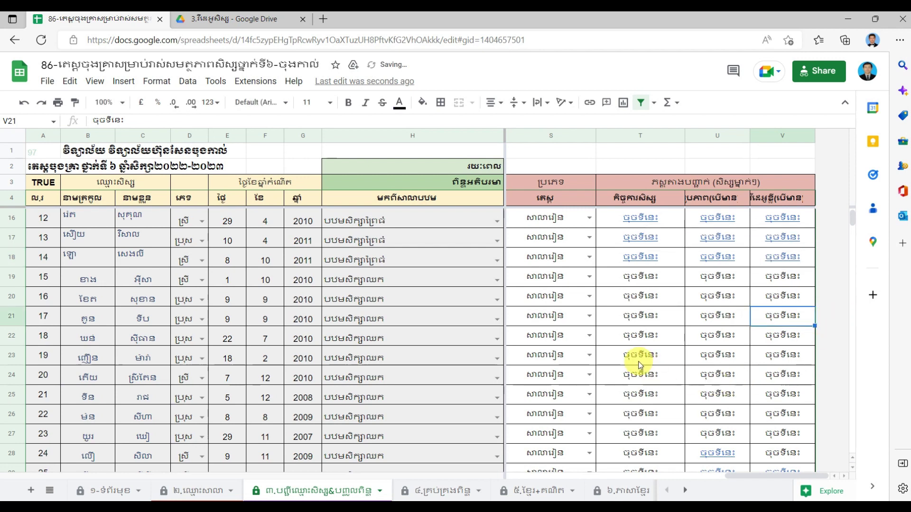
- Review the worksheet, photo and video link cells from student number 14 back up to student number 1
mouse_move(701, 214)
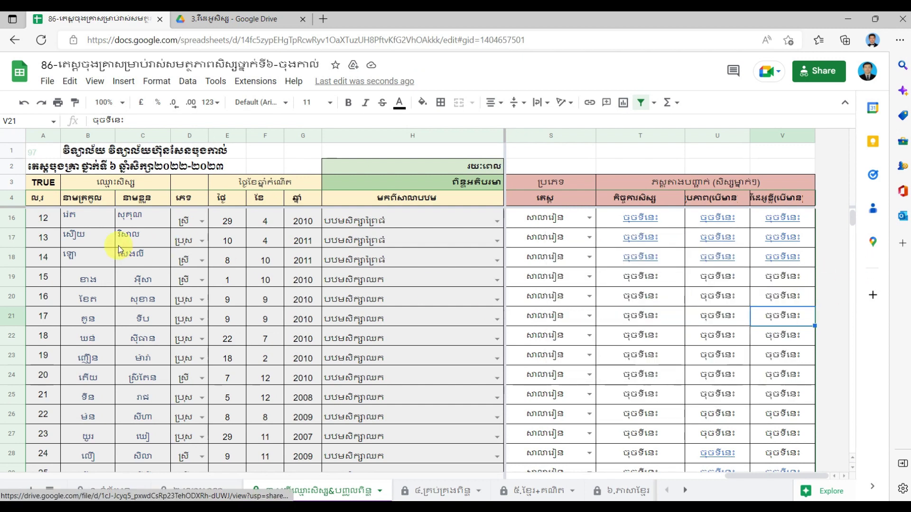
click(15, 255)
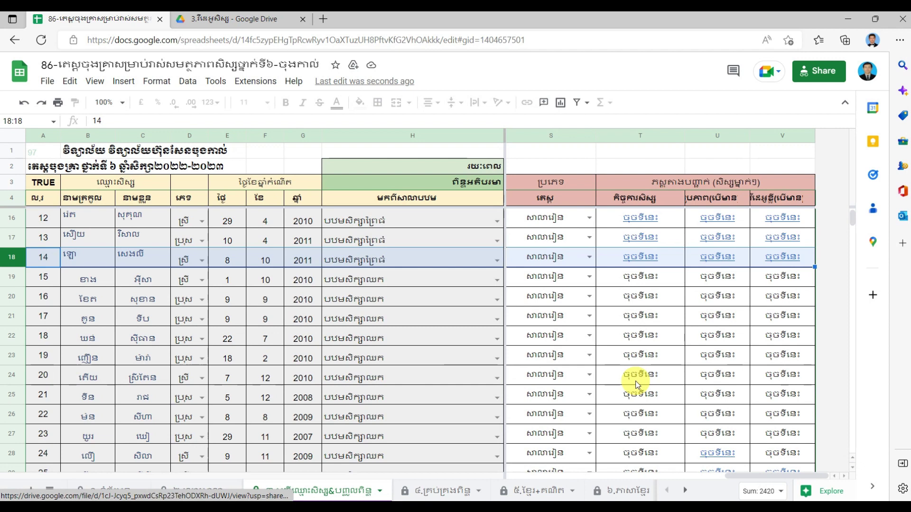
scroll(636, 384, up, 1)
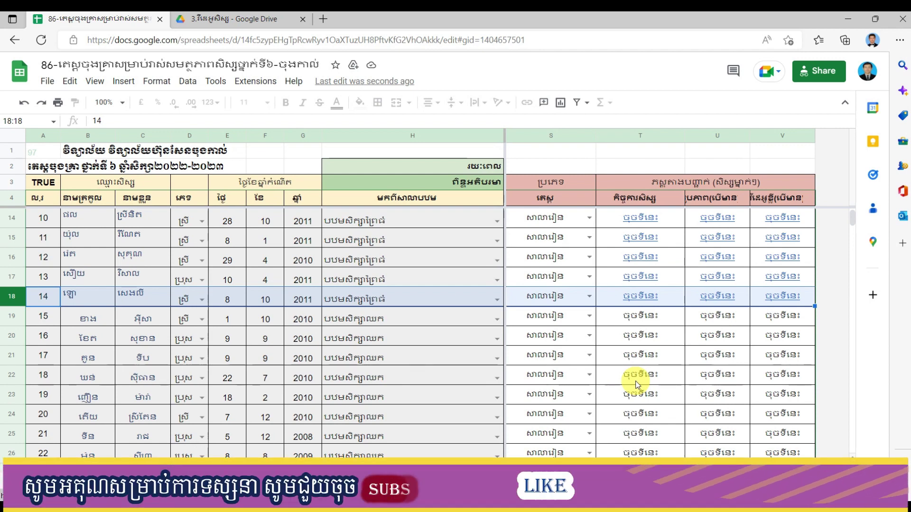
scroll(637, 384, up, 3)
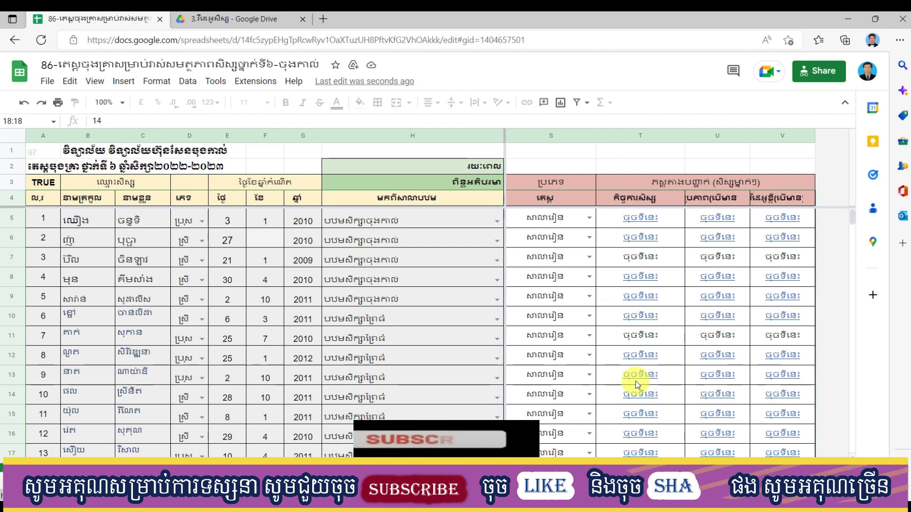
mouse_move(625, 378)
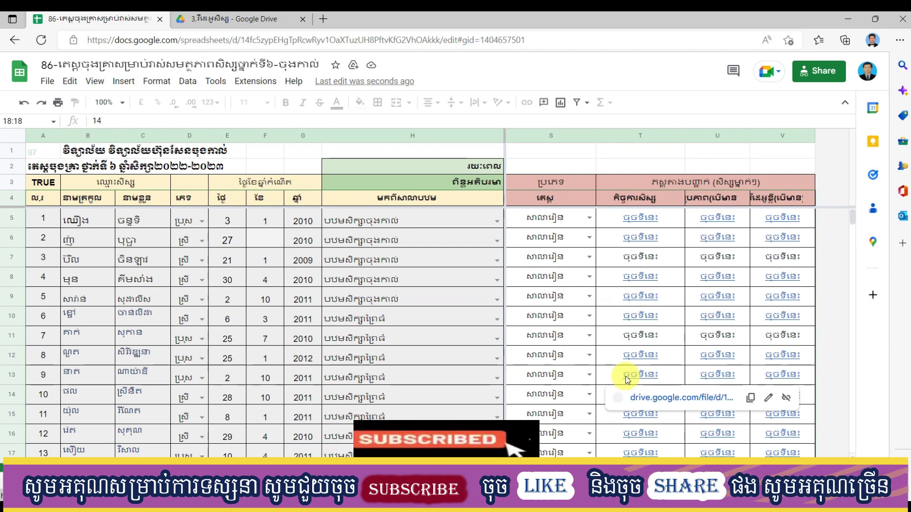